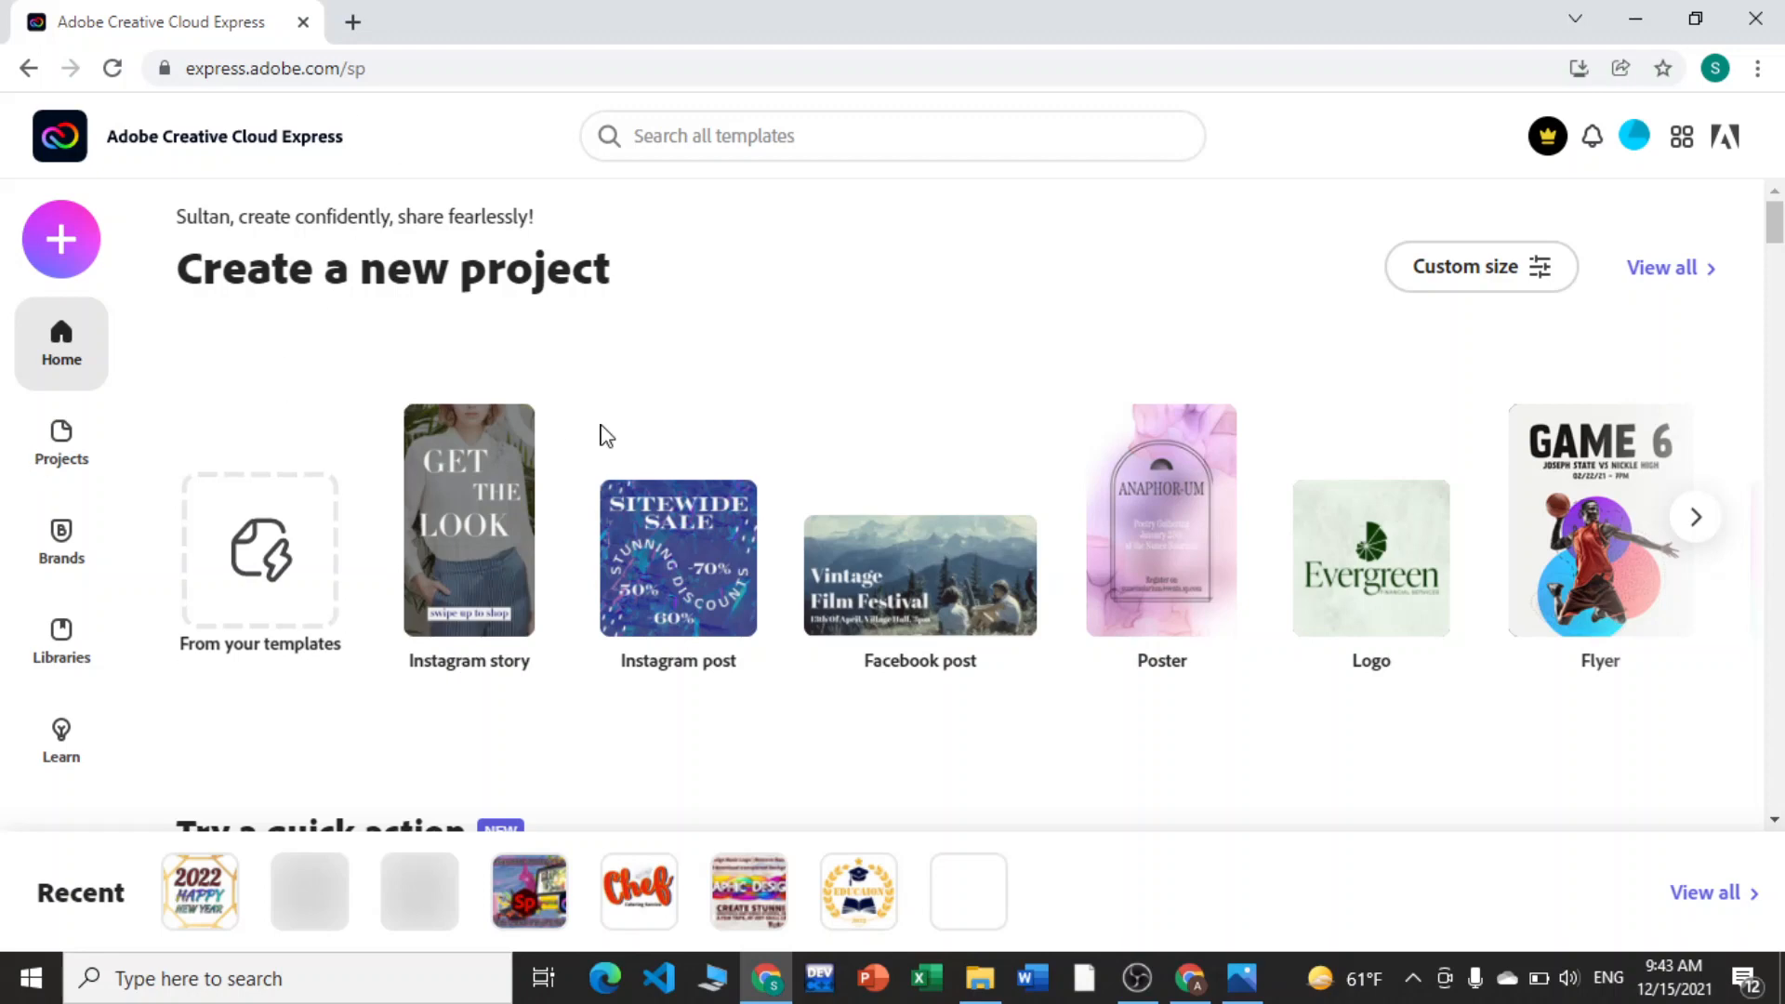
# Step: Create a blank project with the popular Square 1:1 size and close the template browser
pyautogui.click(1479, 292)
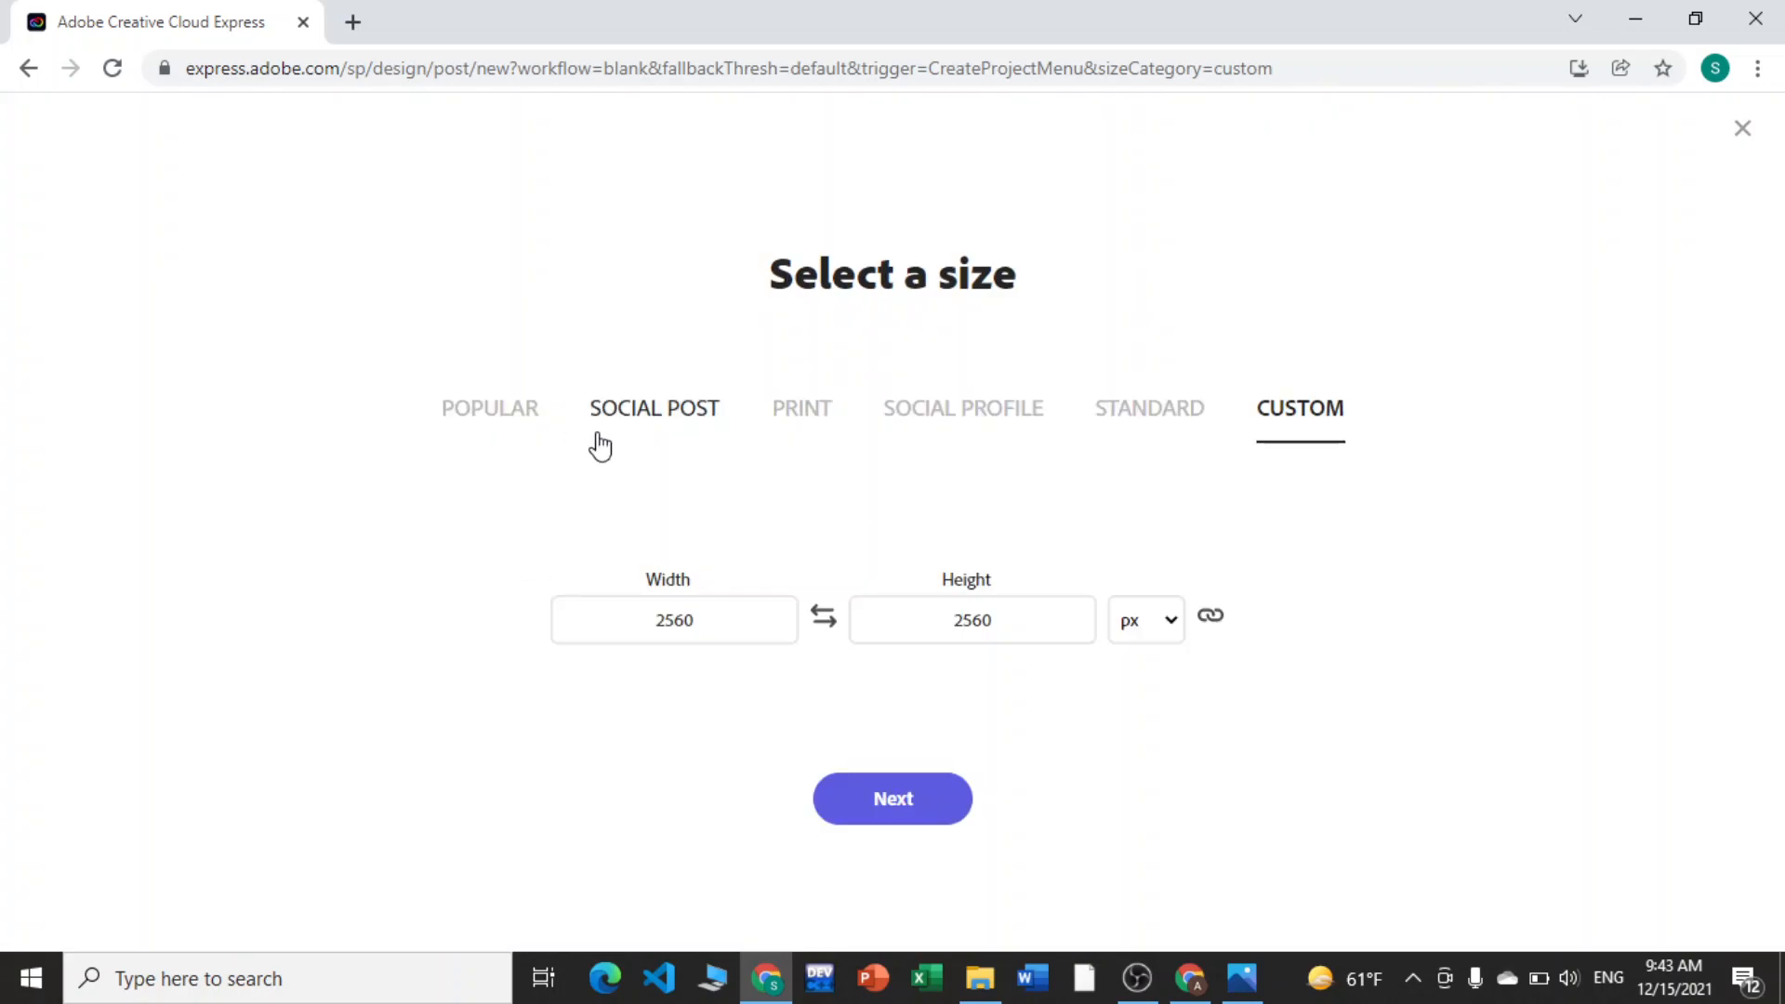
pyautogui.click(506, 427)
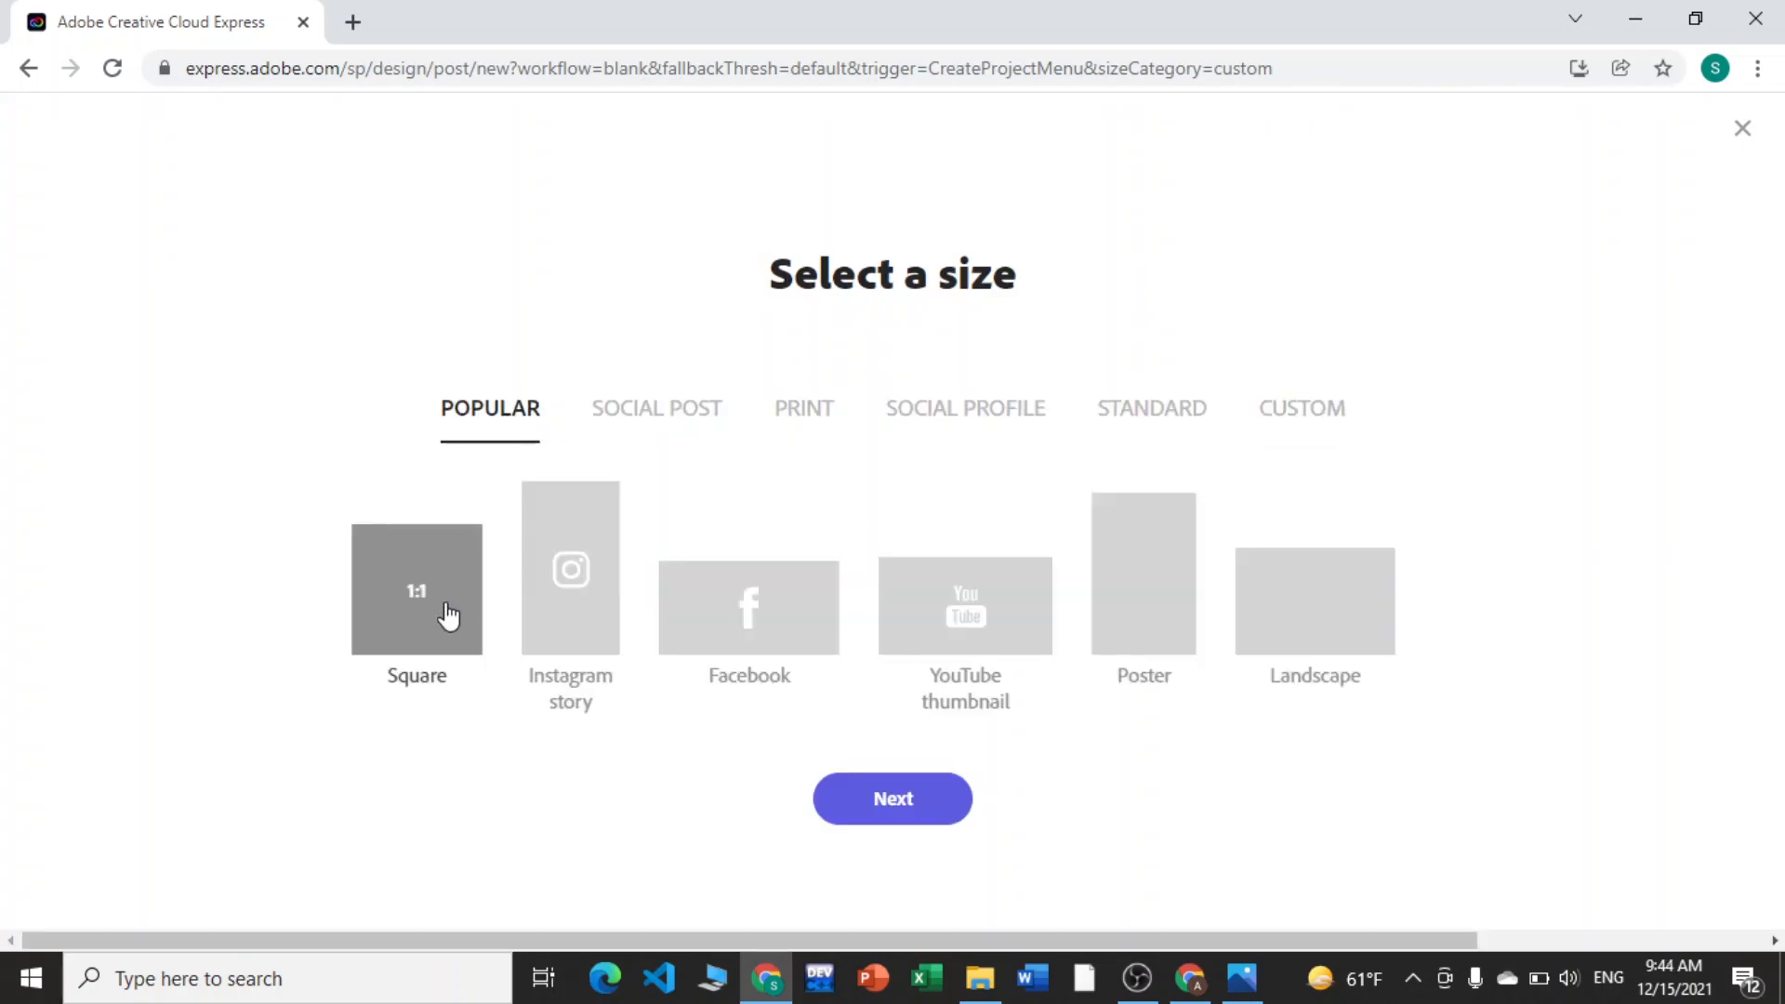
pyautogui.click(926, 816)
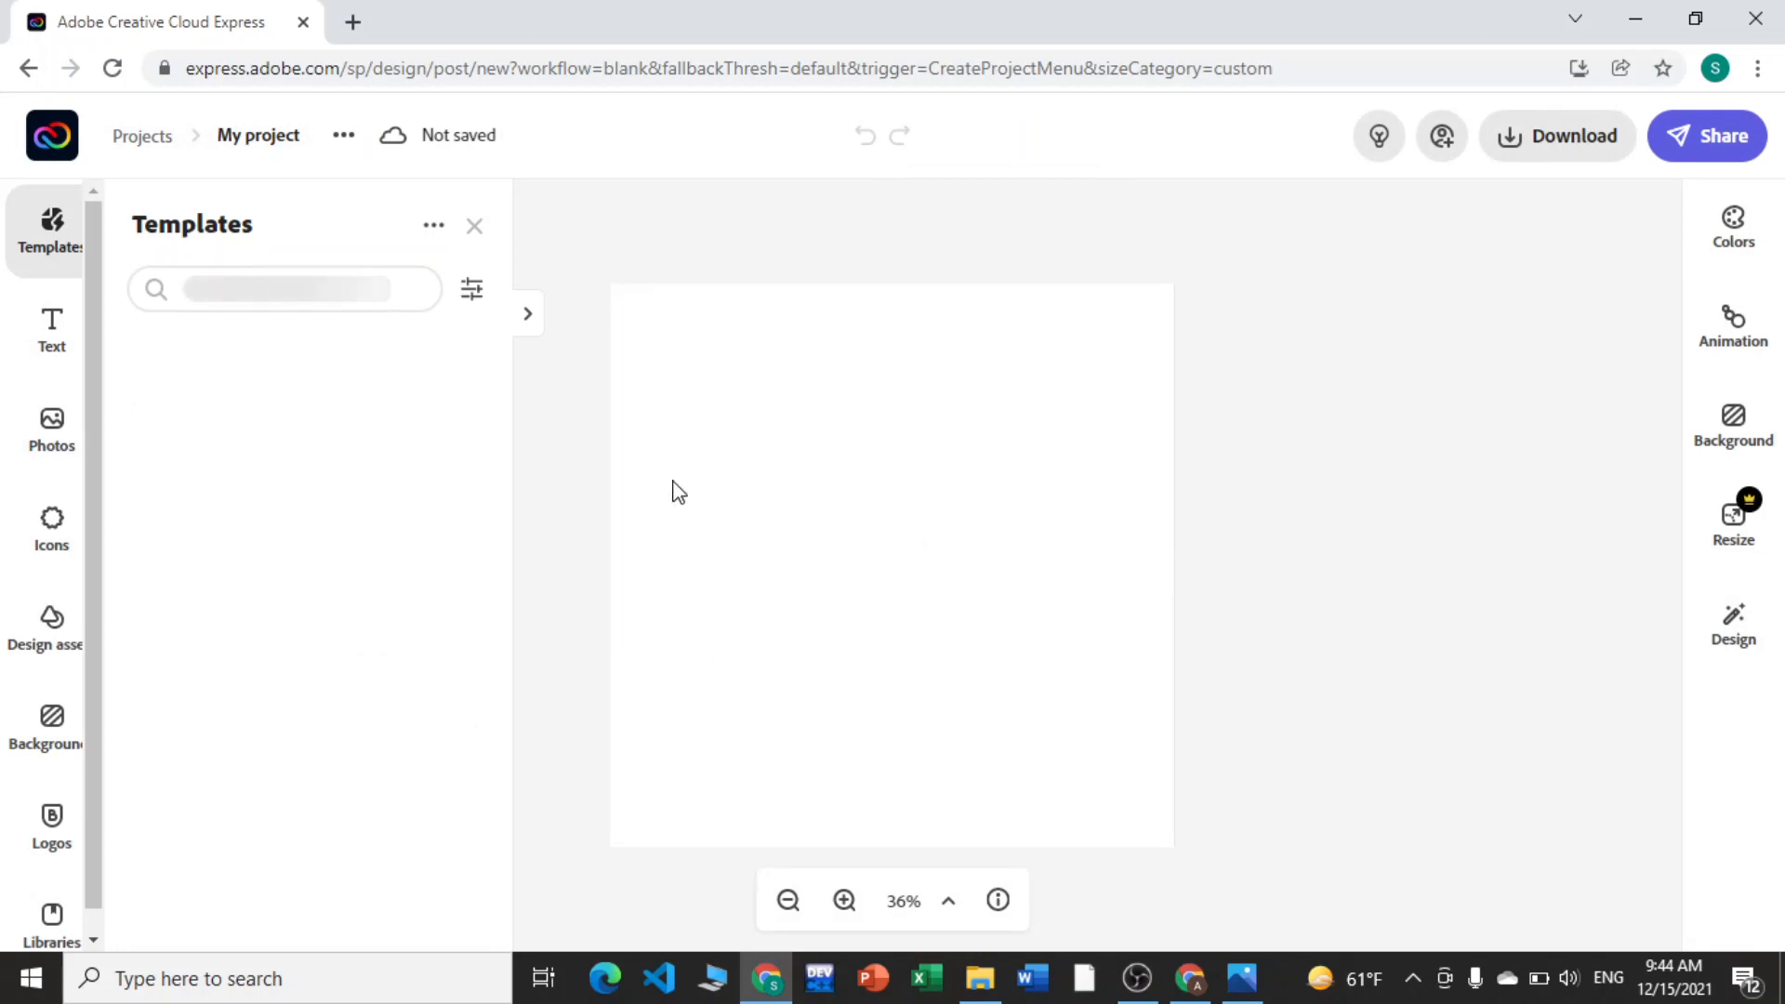
pyautogui.click(474, 228)
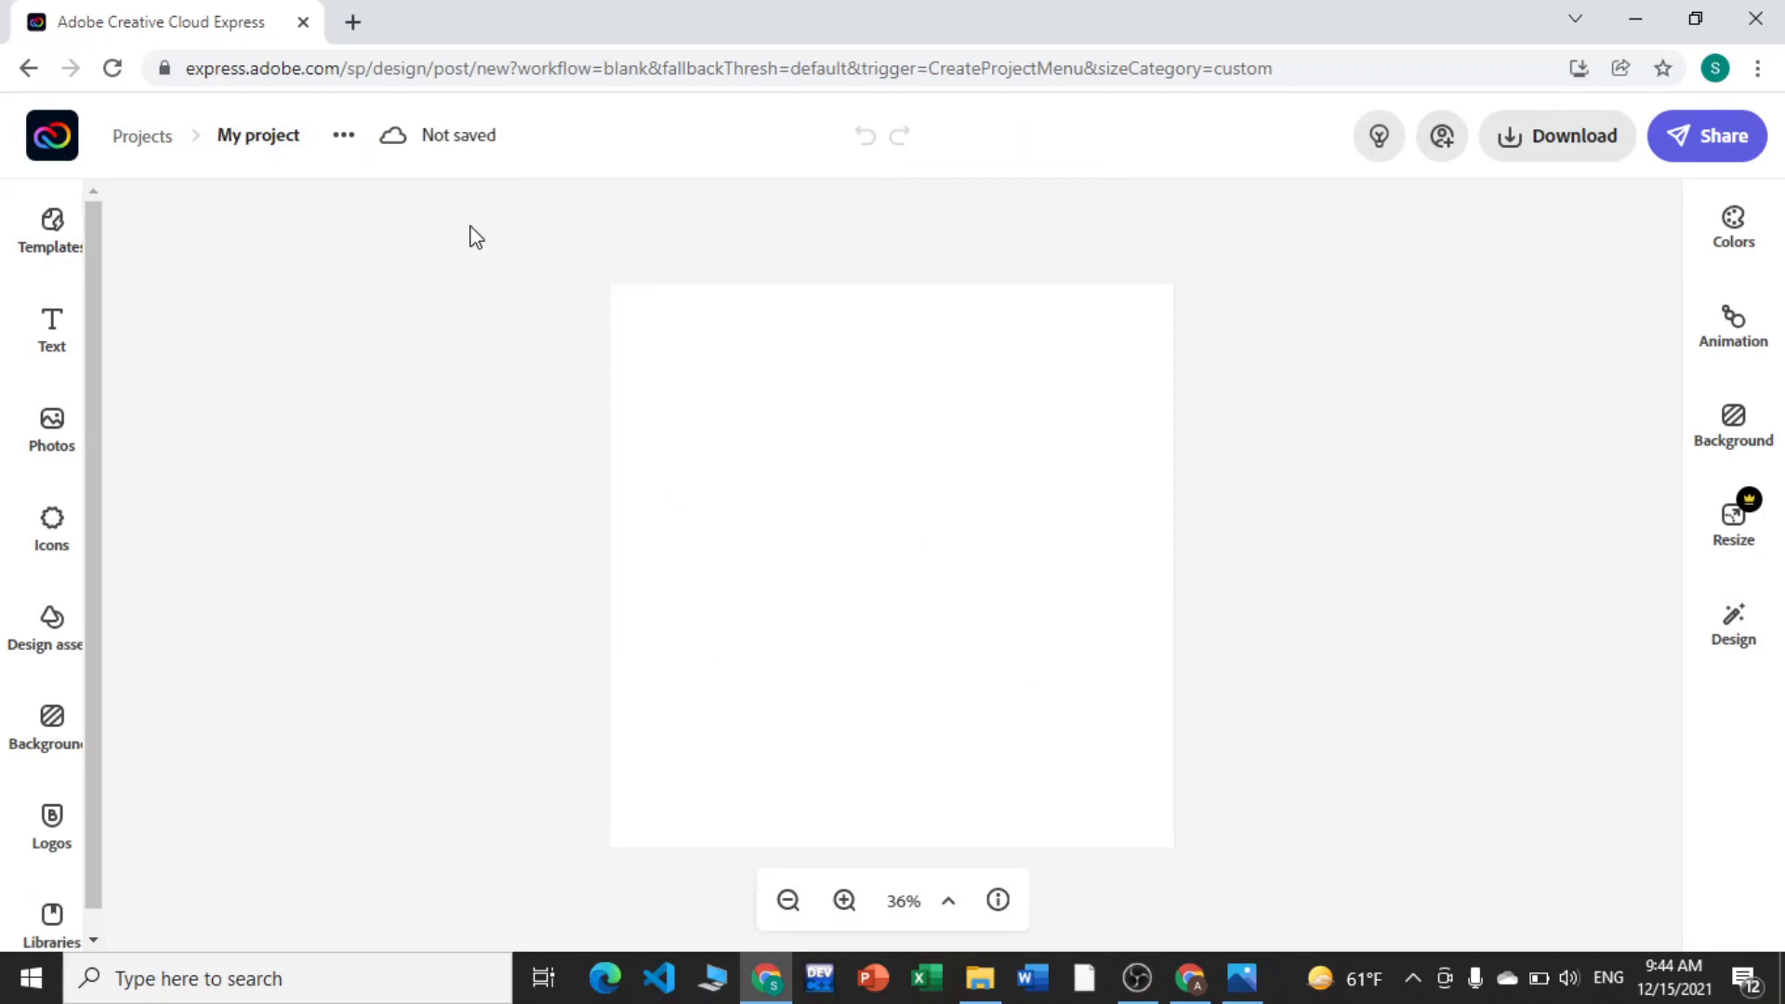
# Step: Browse the Nature background category, examining its Stones, Wood and Landscapes collections
pyautogui.click(49, 735)
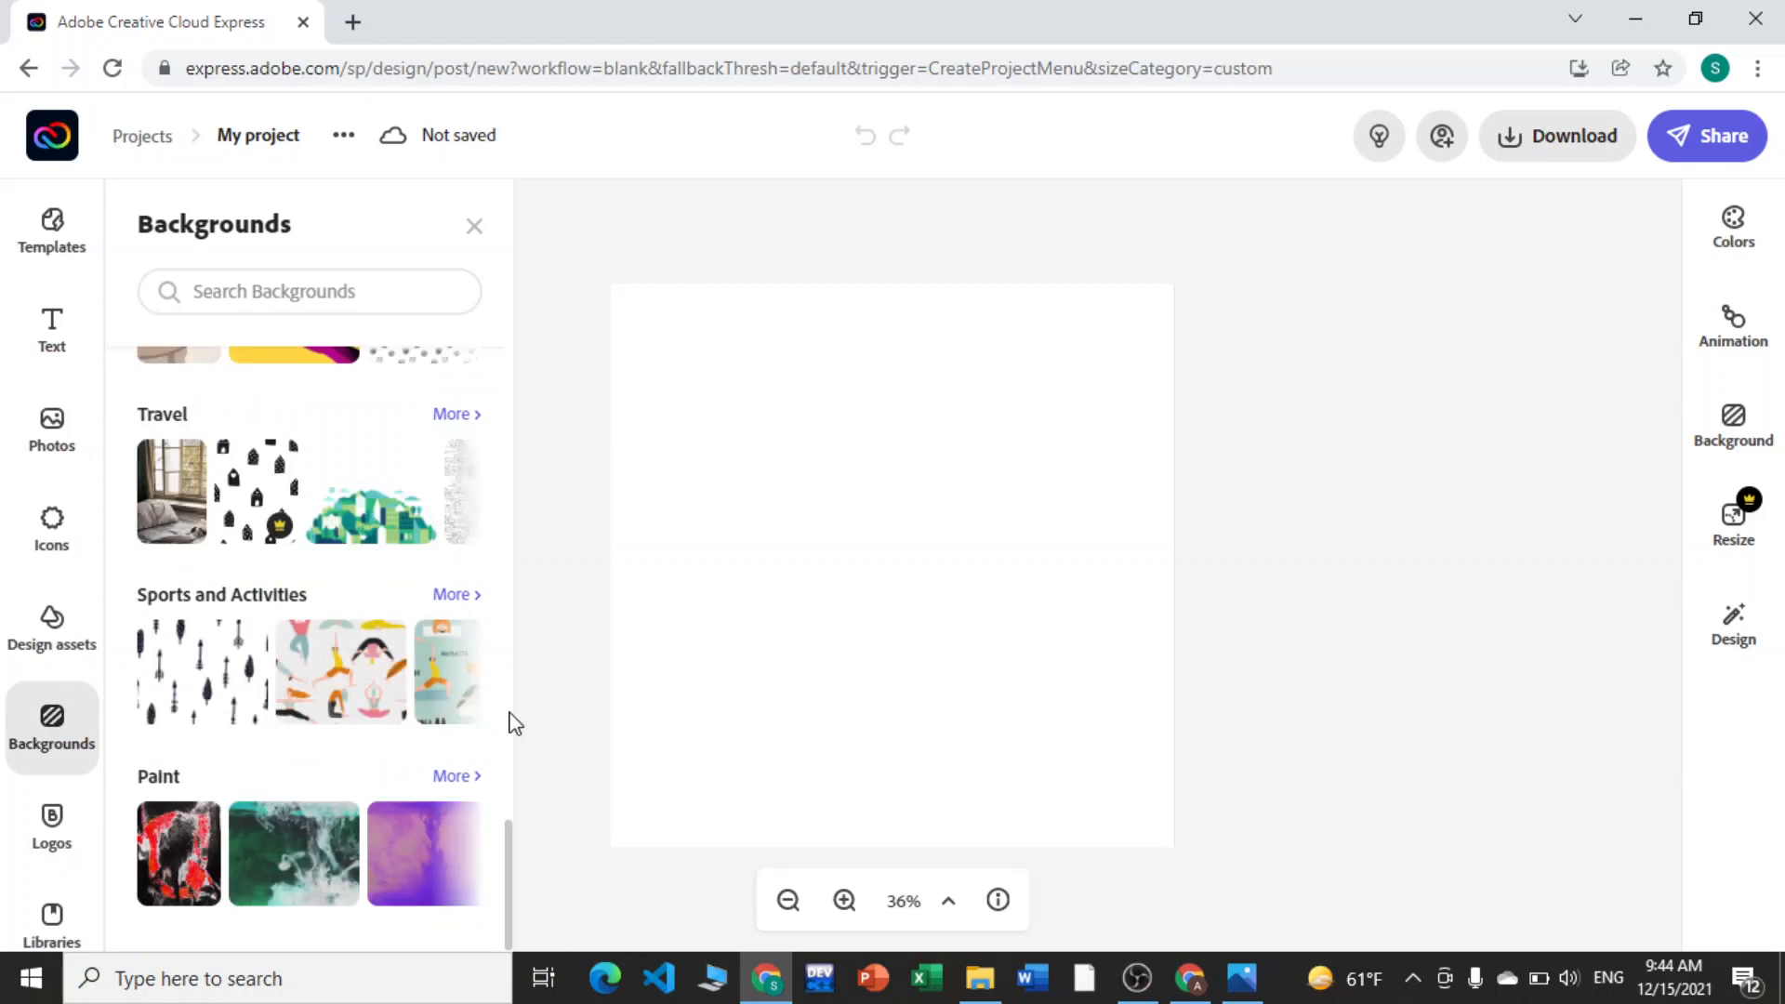
pyautogui.moveTo(509, 883)
pyautogui.mouseDown()
pyautogui.moveTo(528, 620)
pyautogui.moveTo(509, 466)
pyautogui.moveTo(502, 891)
pyautogui.moveTo(510, 725)
pyautogui.mouseUp()
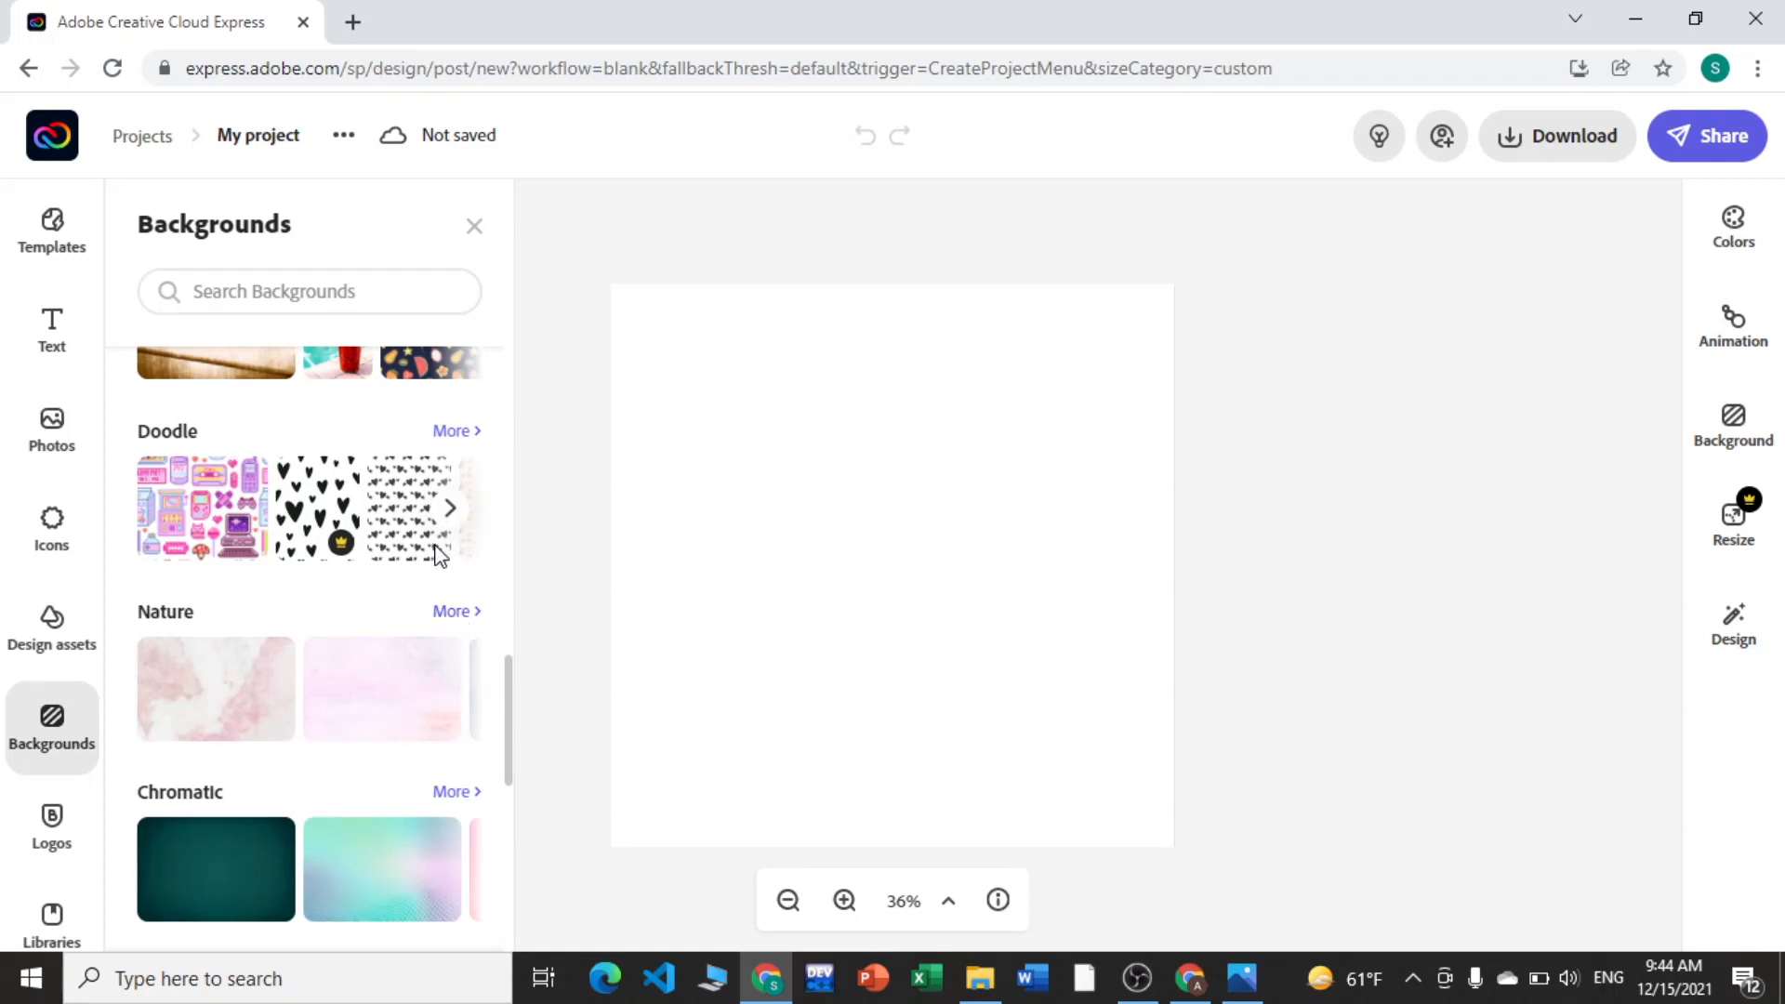
pyautogui.click(452, 615)
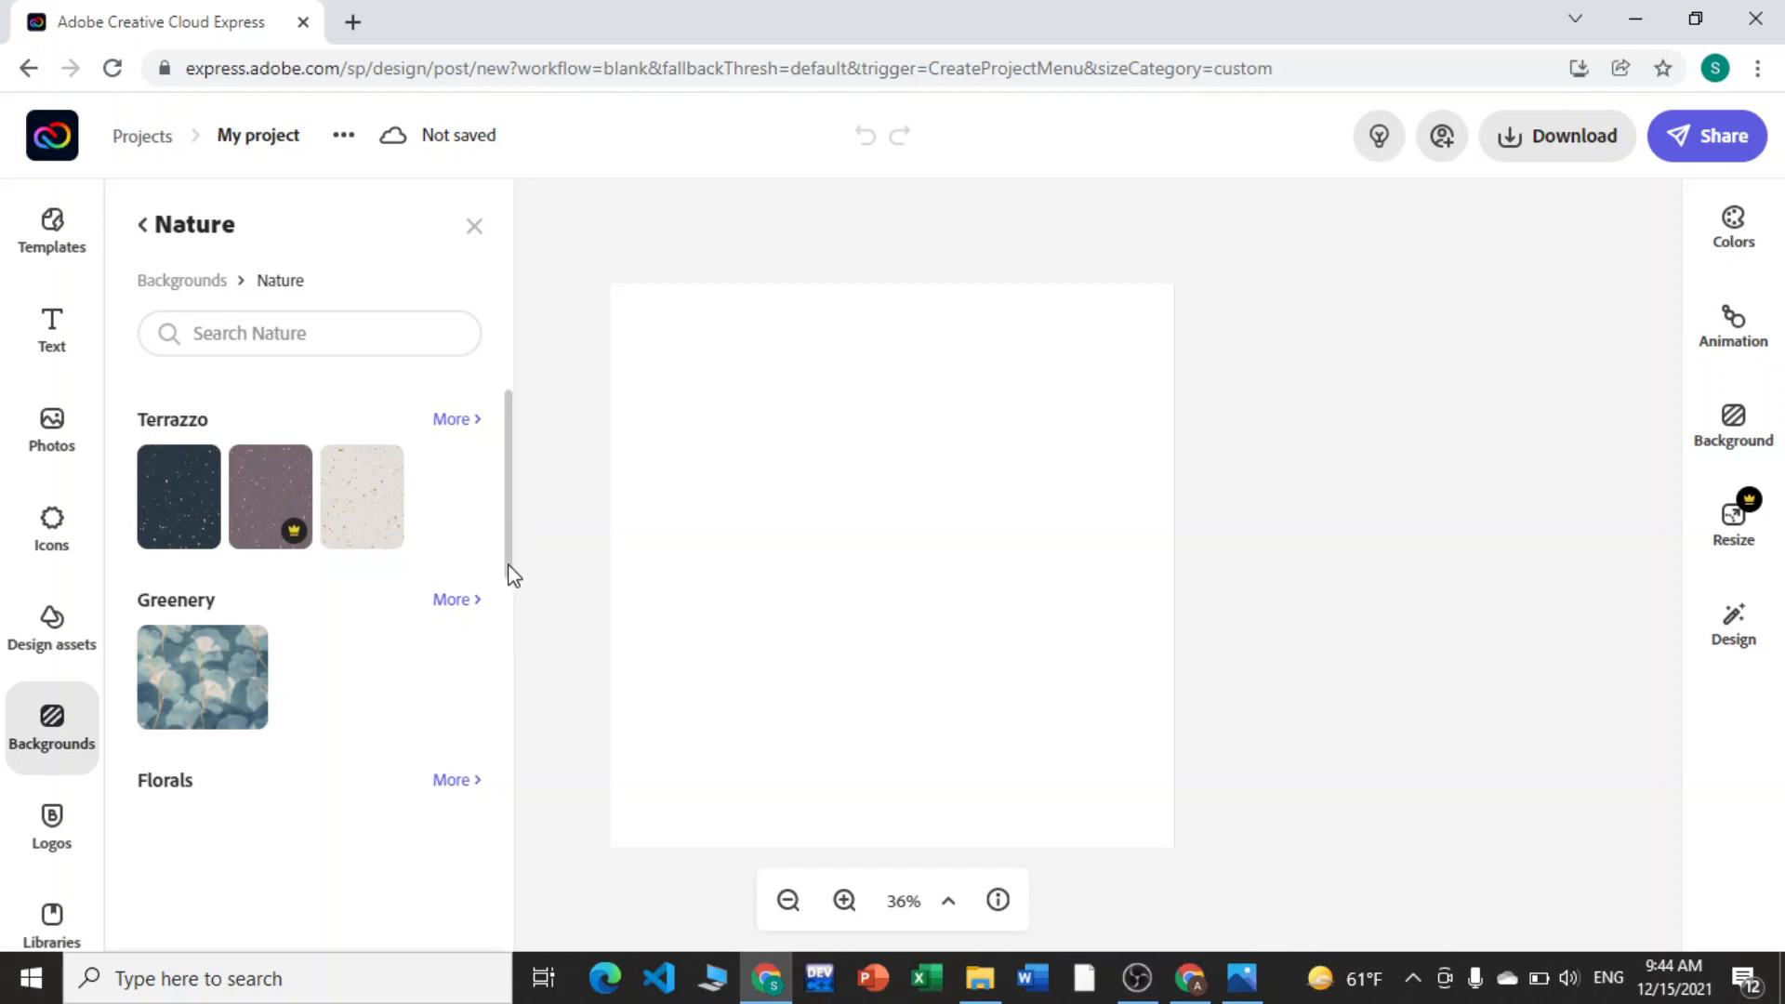
pyautogui.moveTo(510, 562); pyautogui.dragTo(490, 461)
pyautogui.moveTo(510, 556); pyautogui.dragTo(493, 888)
pyautogui.moveTo(511, 823); pyautogui.dragTo(505, 886)
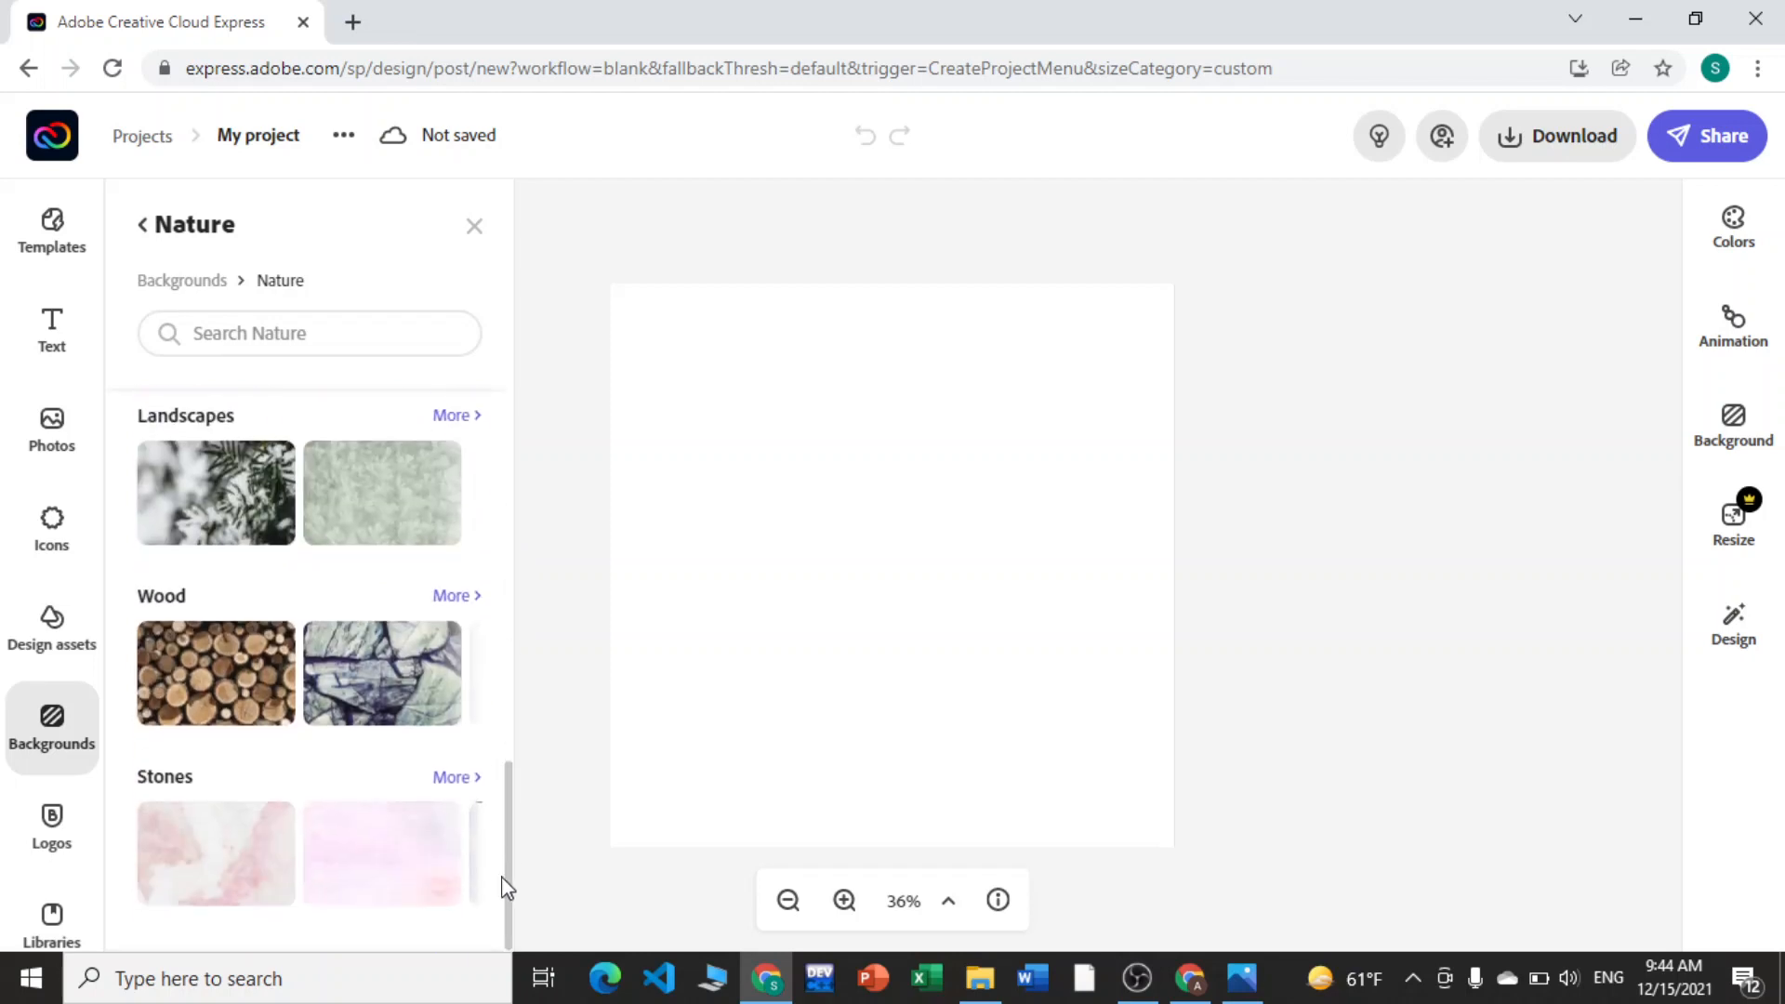
pyautogui.click(450, 857)
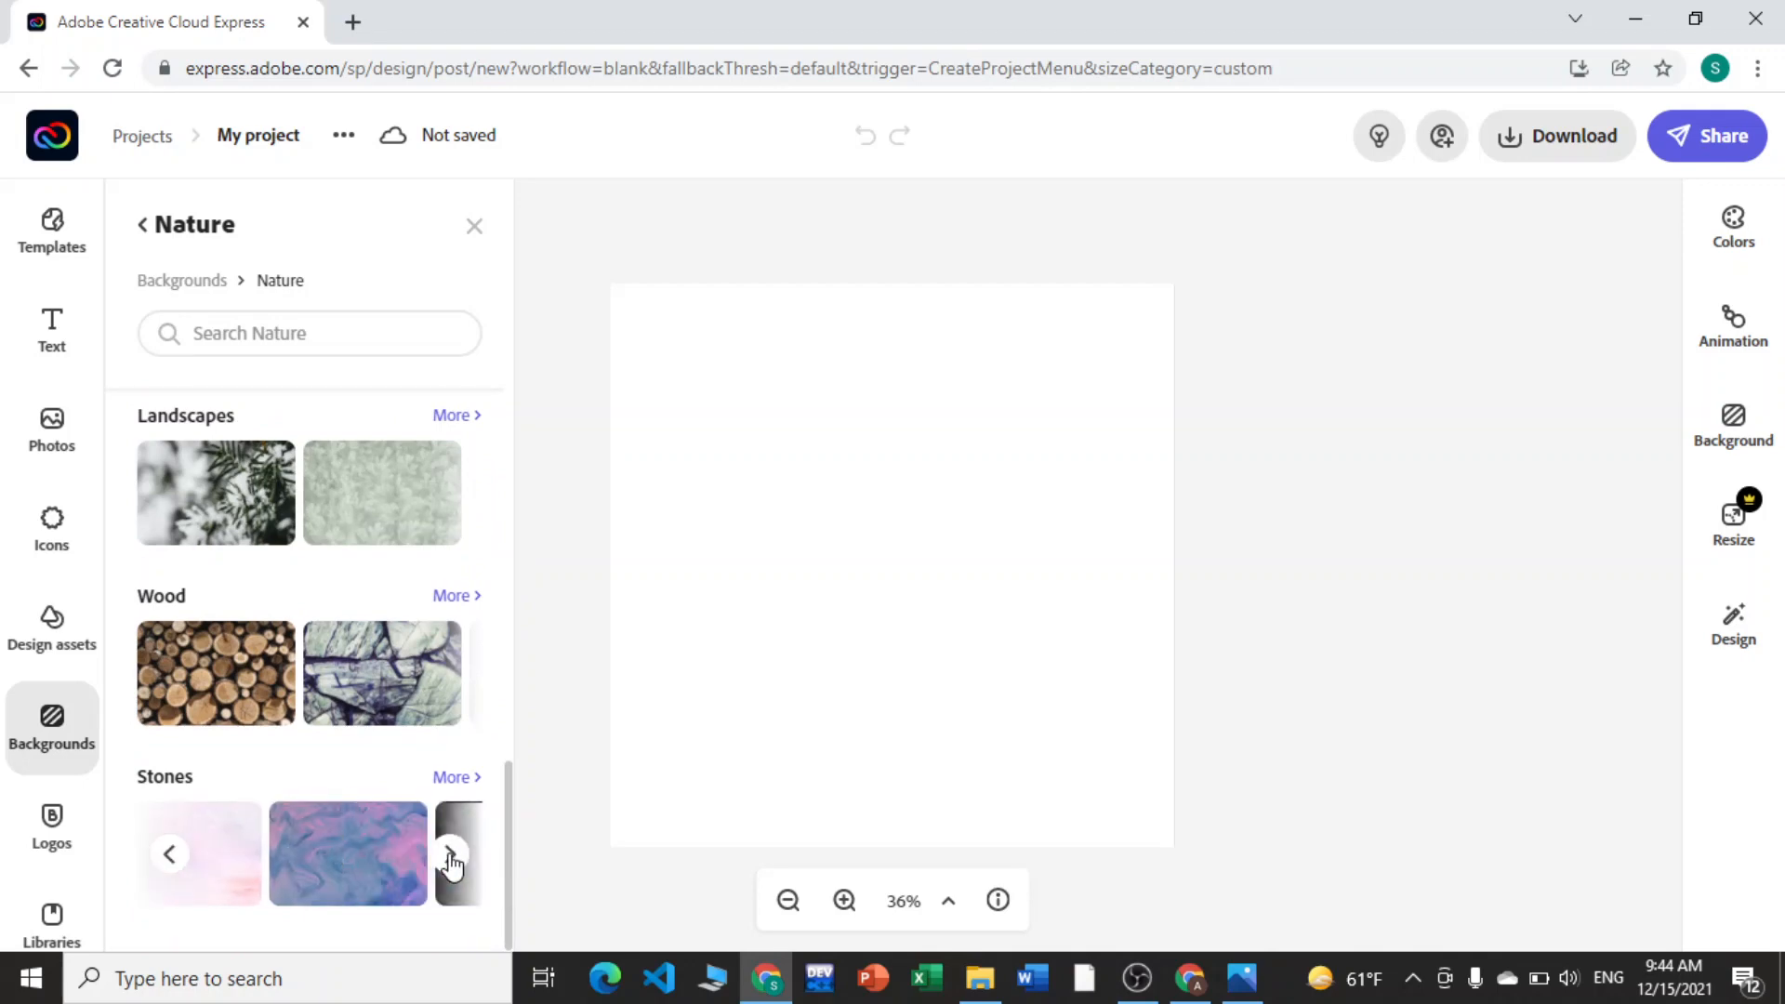
pyautogui.click(450, 855)
pyautogui.click(450, 855)
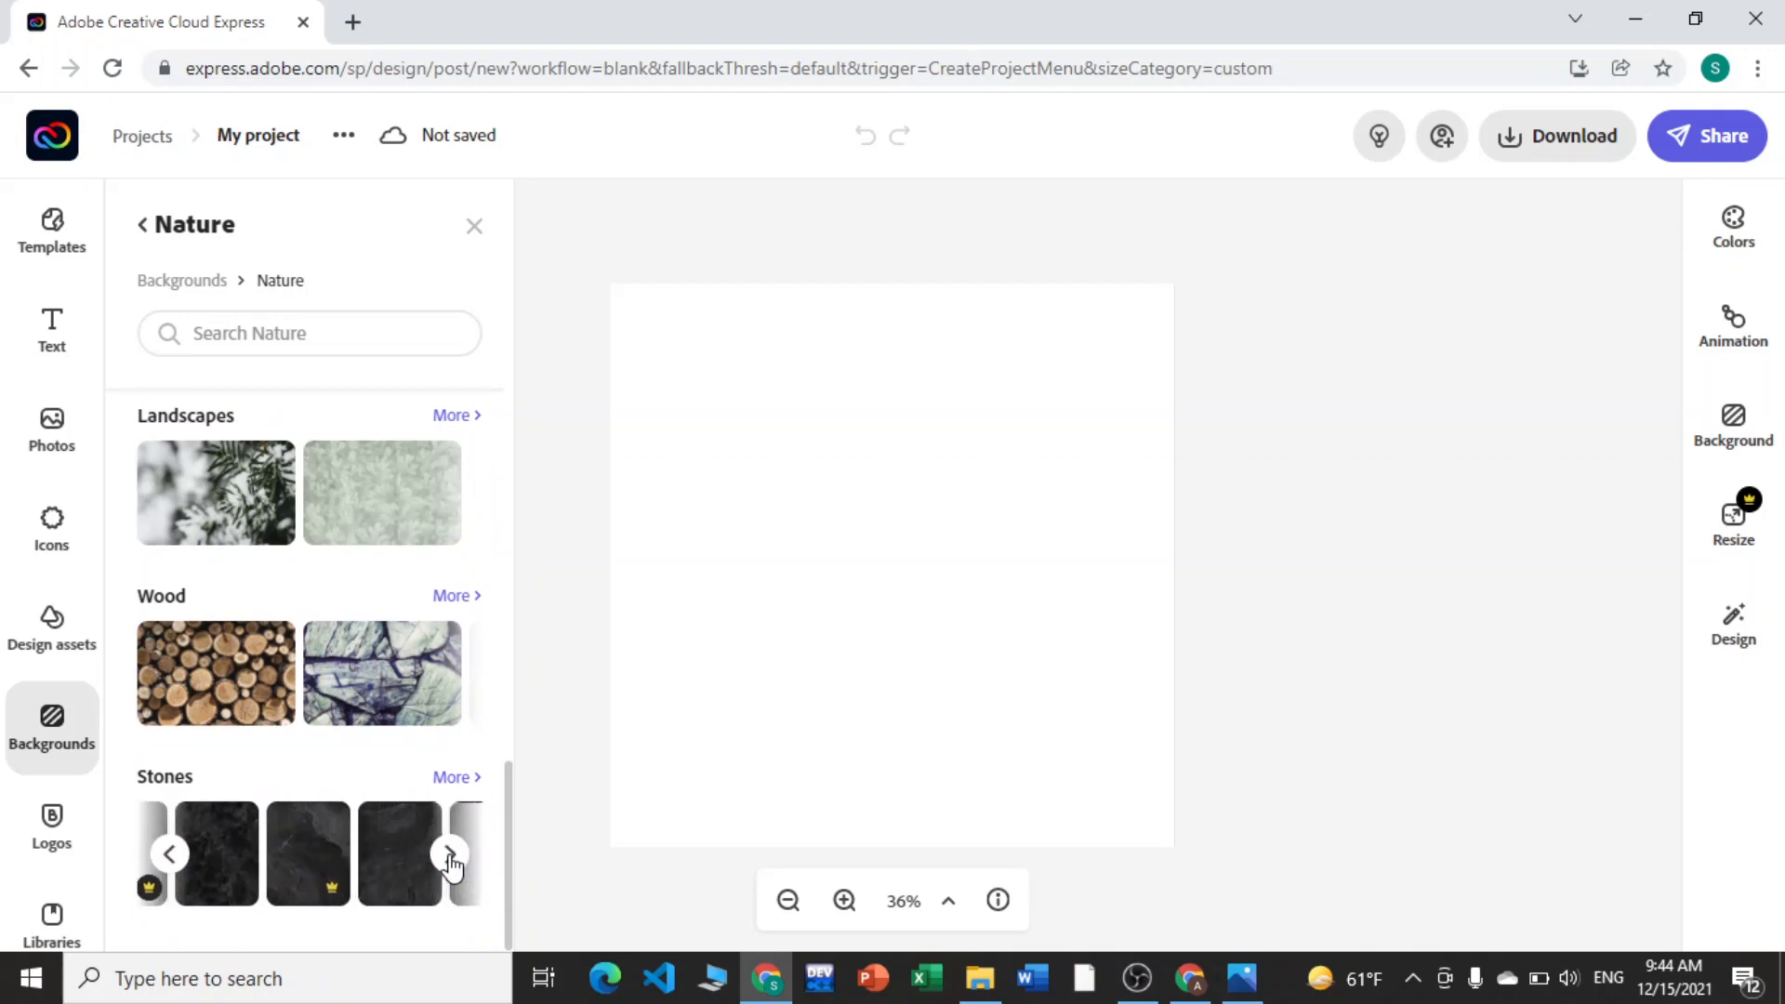
pyautogui.click(450, 855)
pyautogui.click(452, 672)
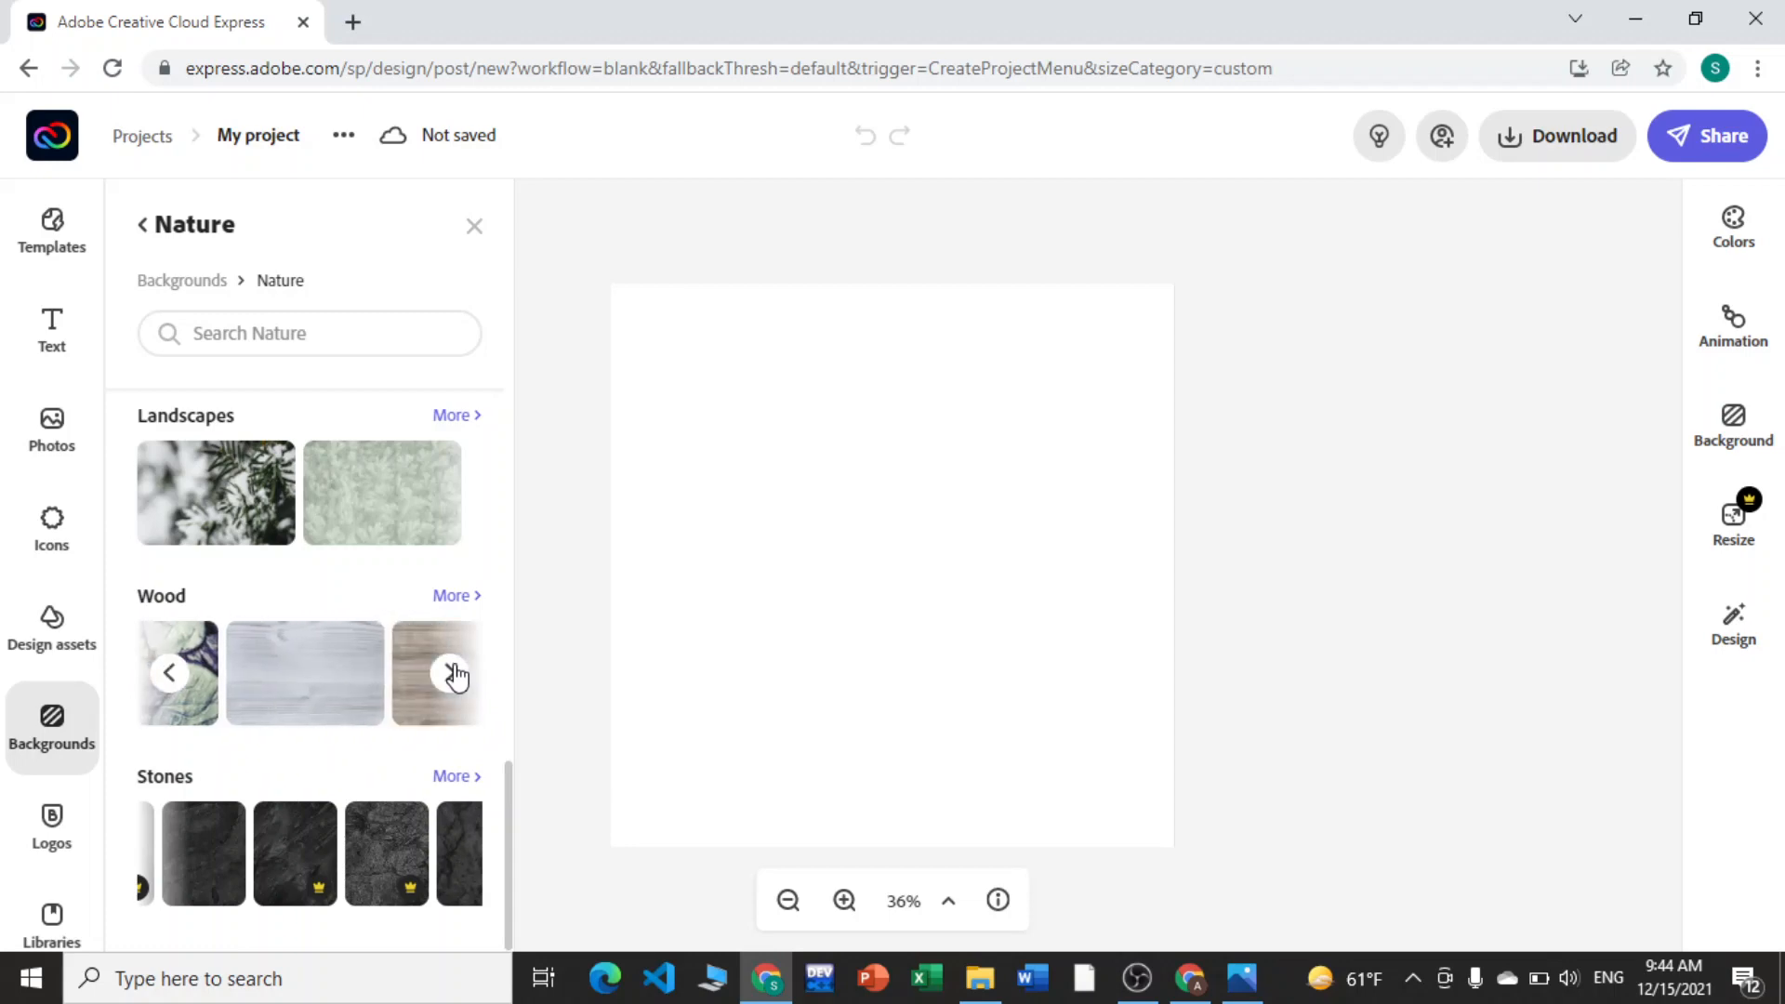
pyautogui.click(450, 492)
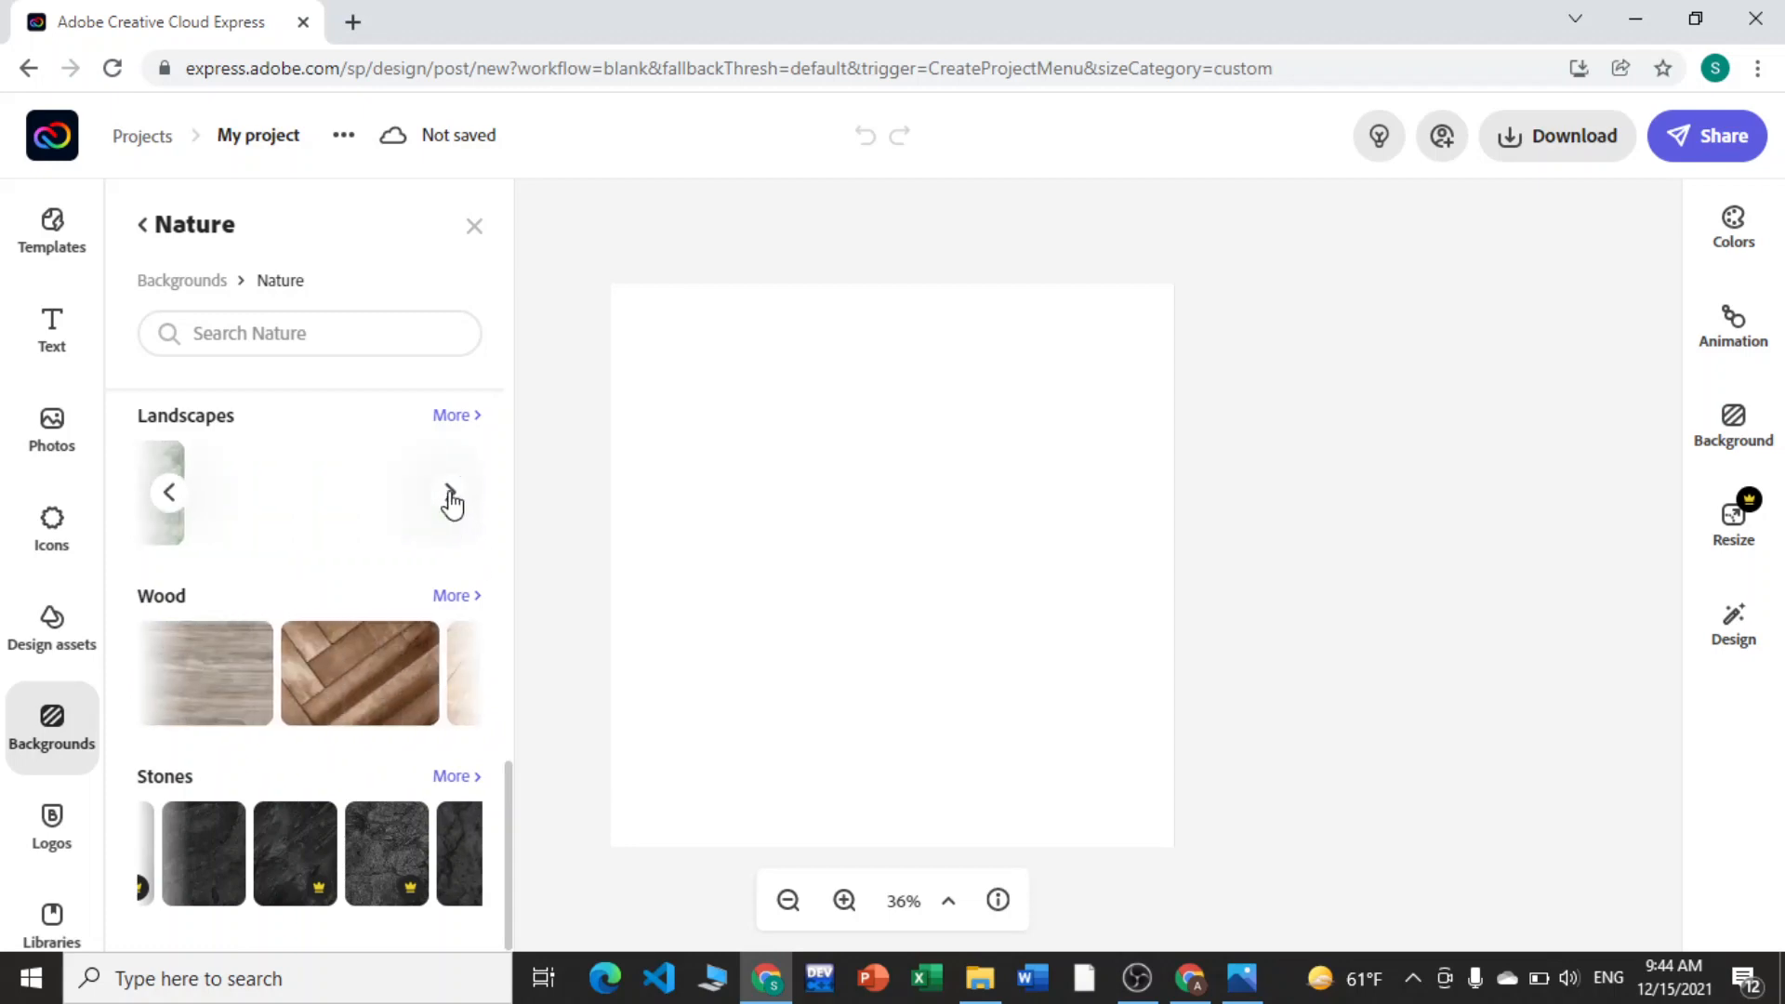
pyautogui.click(173, 492)
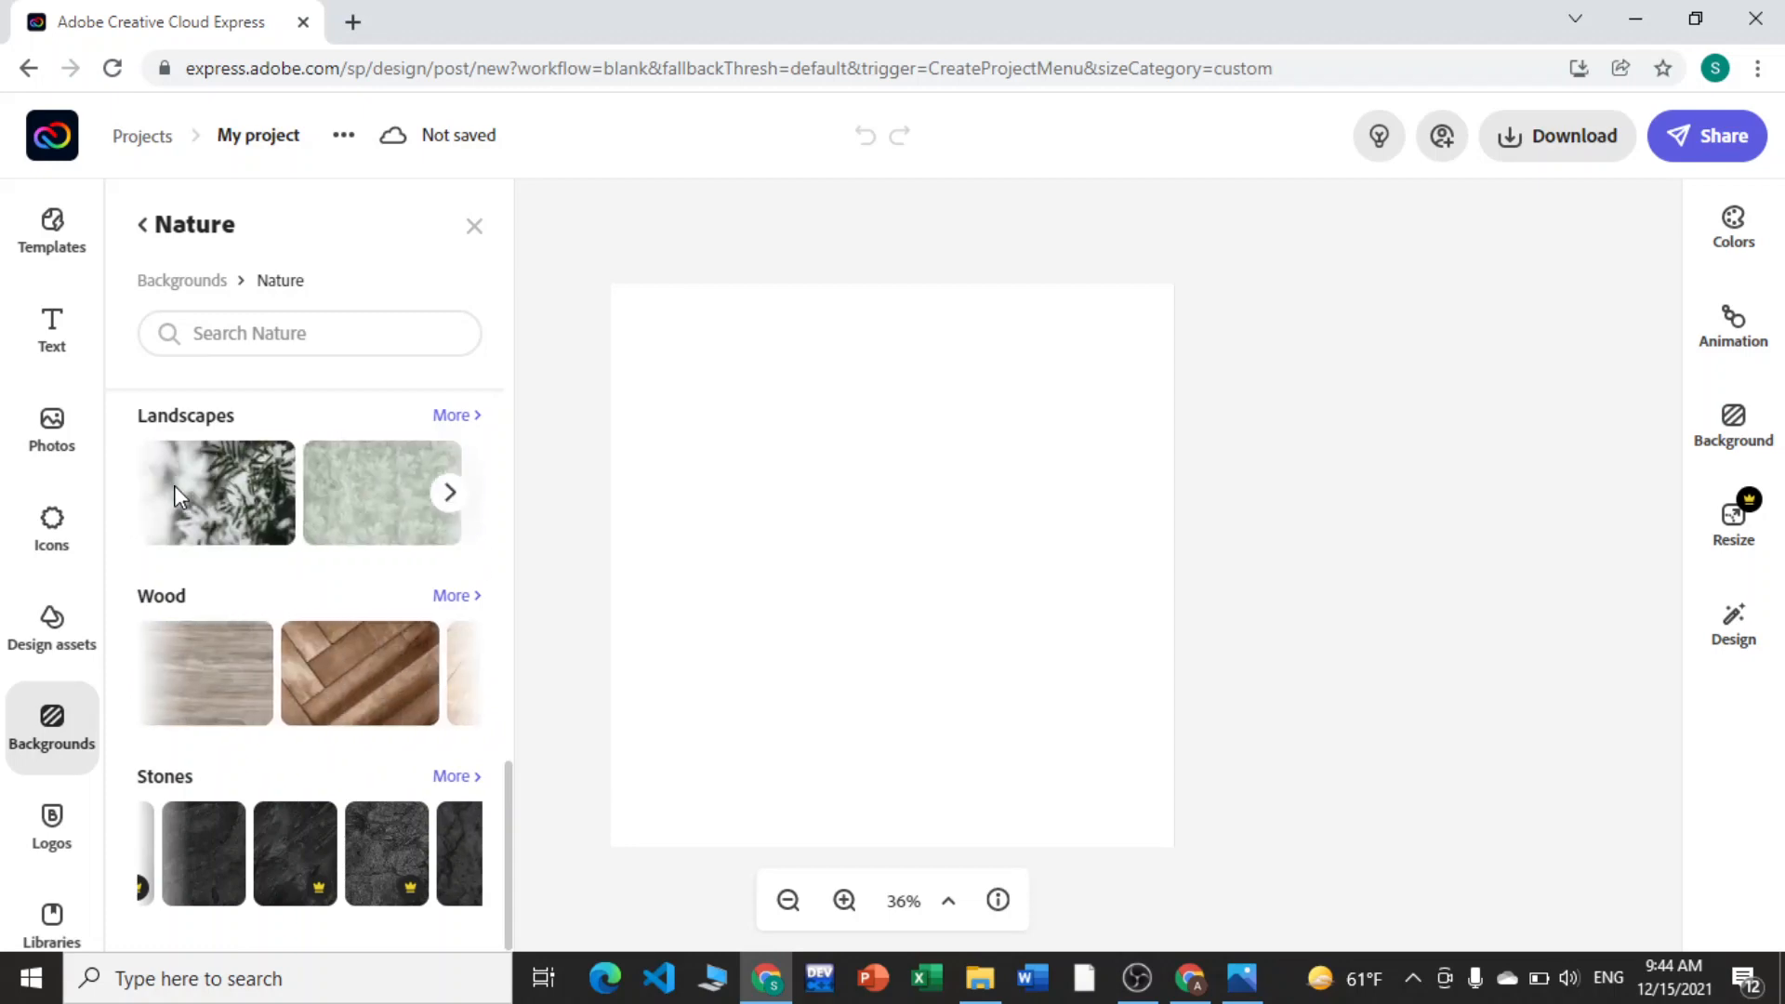
# Step: Examine the 3D Landscapes, Animals and Terrazzo collections within the Nature backgrounds
pyautogui.moveTo(510, 781); pyautogui.dragTo(507, 638)
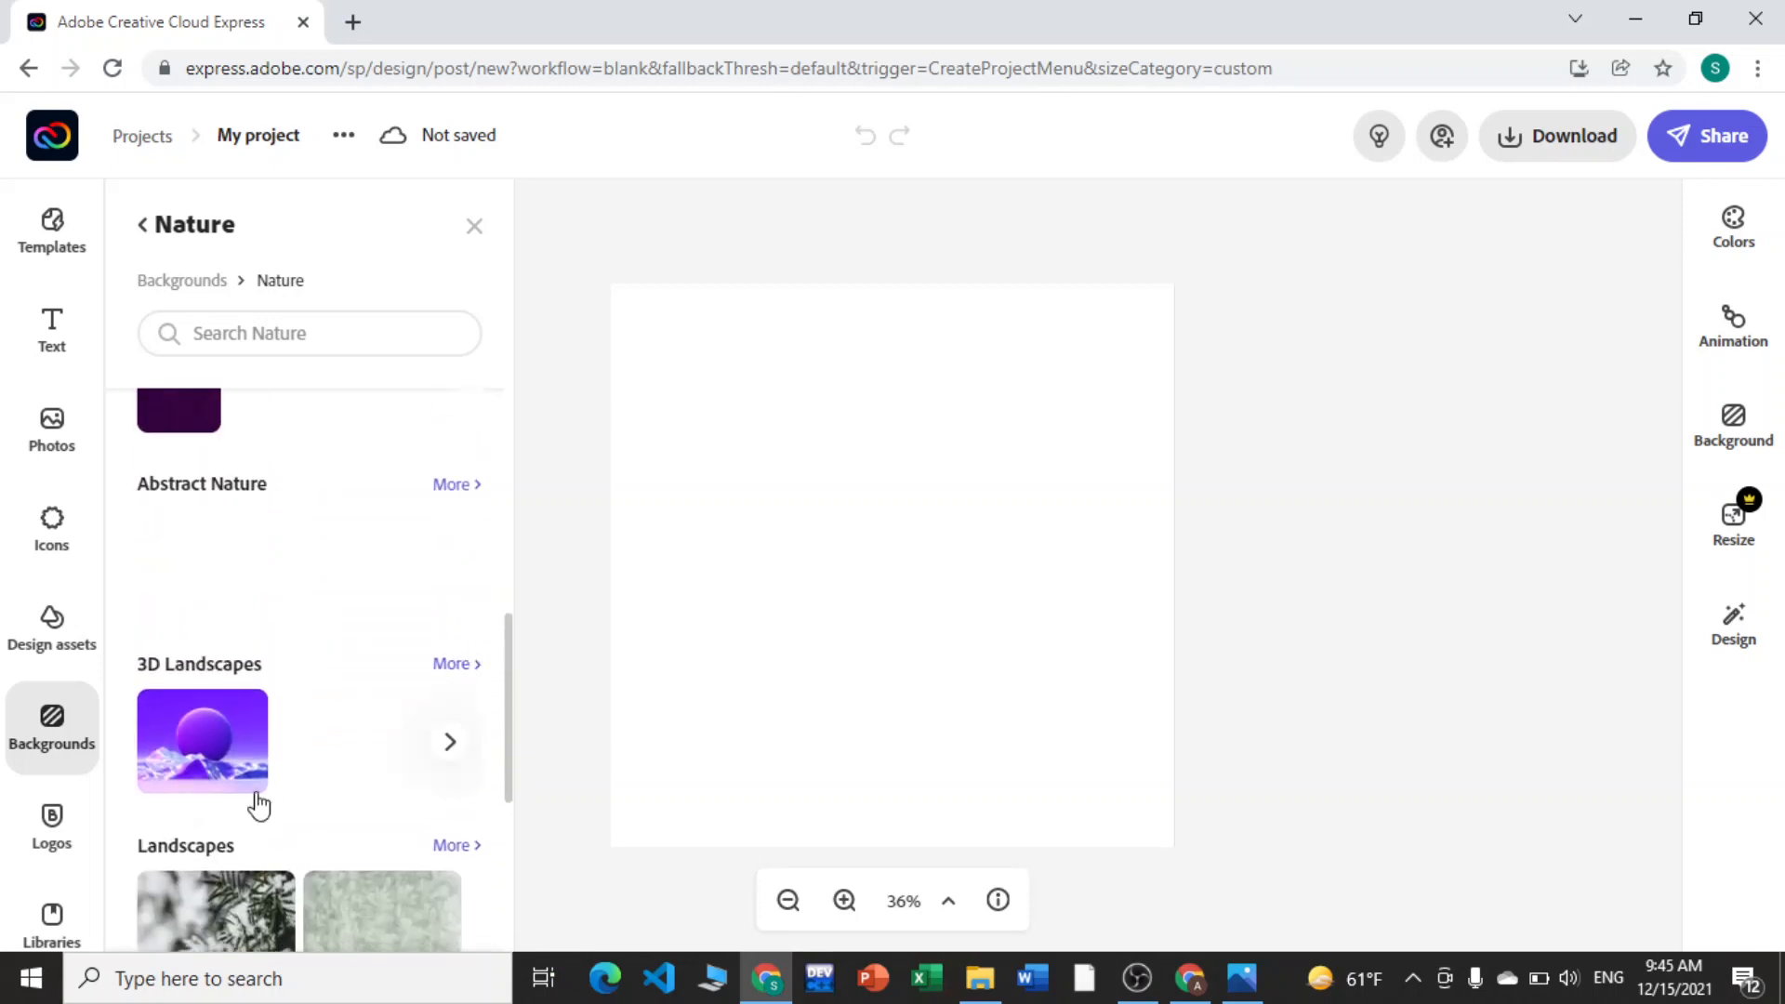
pyautogui.click(452, 743)
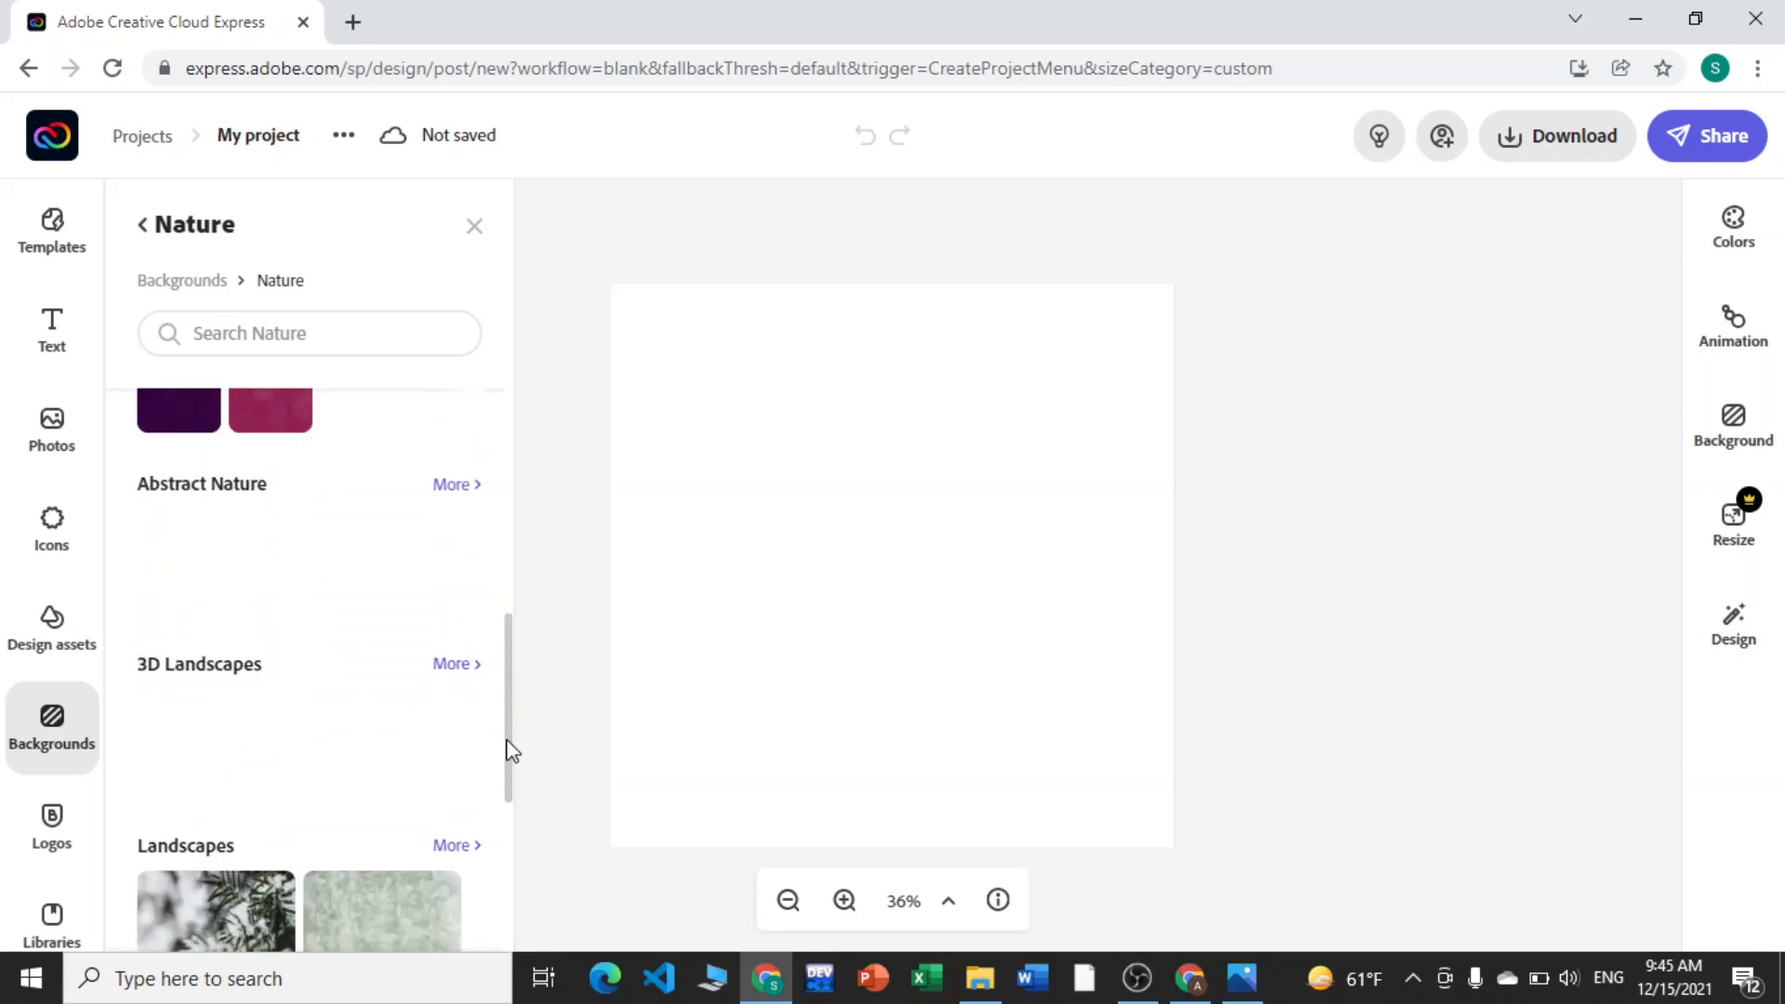
pyautogui.moveTo(506, 717); pyautogui.dragTo(518, 590)
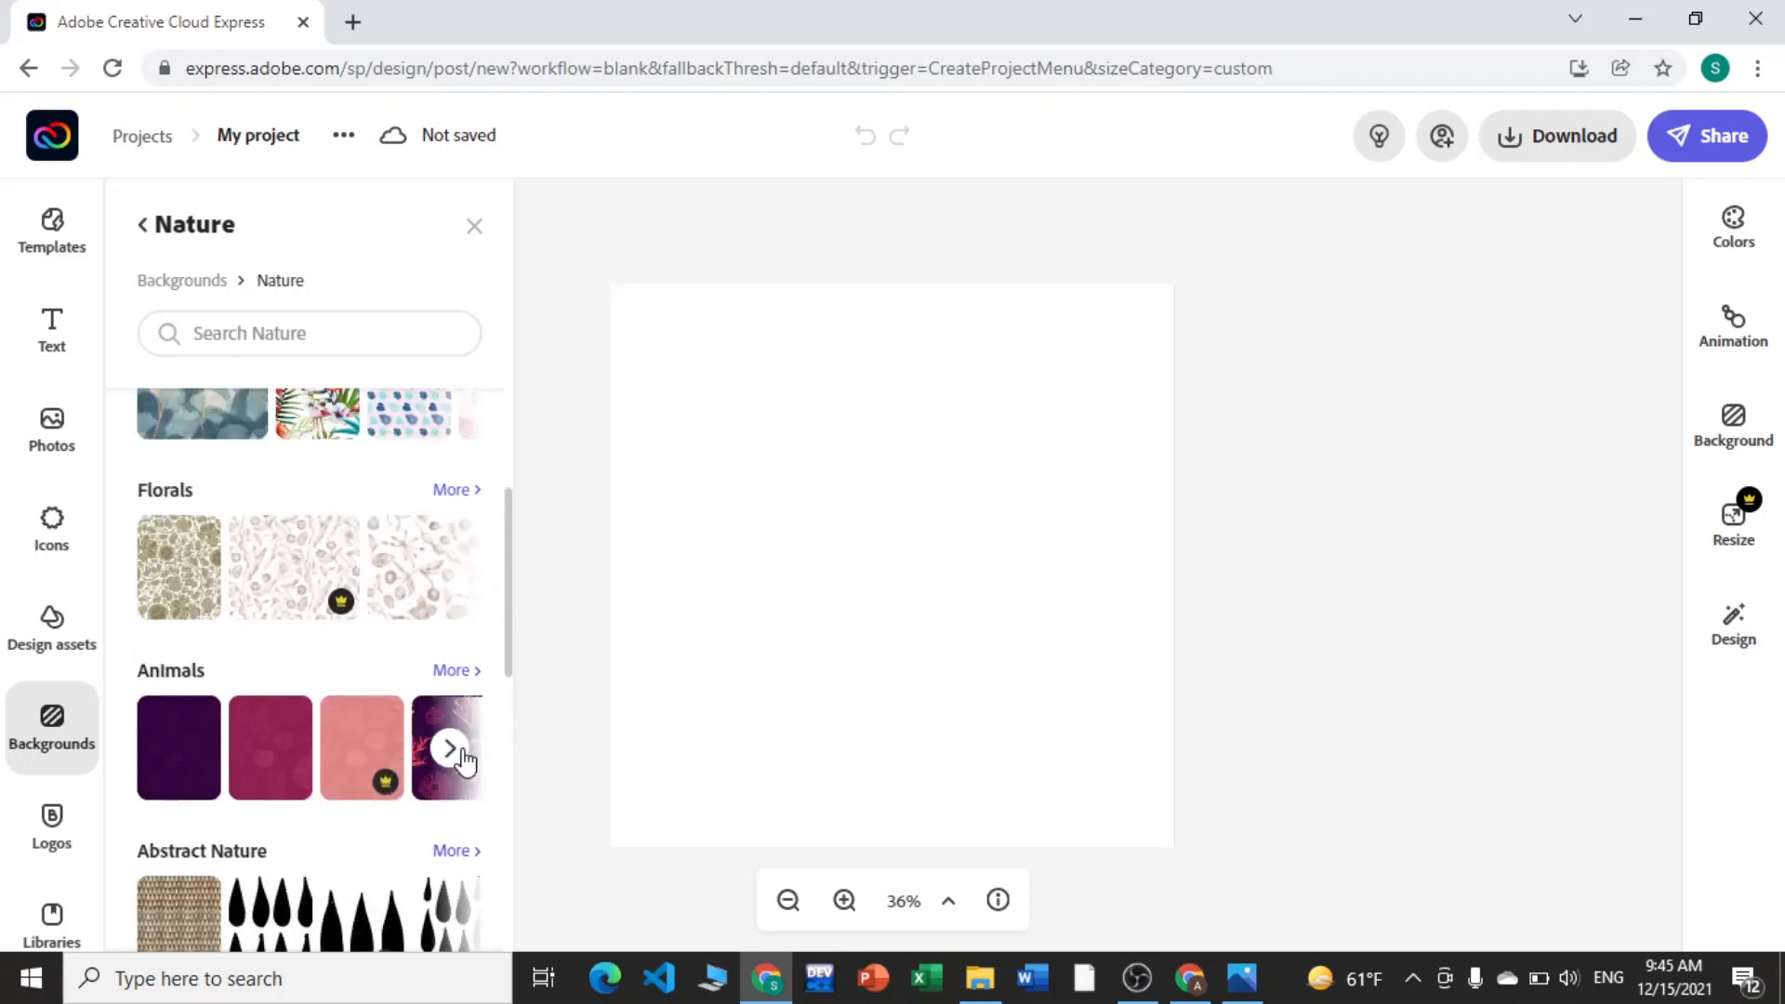
pyautogui.click(462, 753)
pyautogui.click(450, 750)
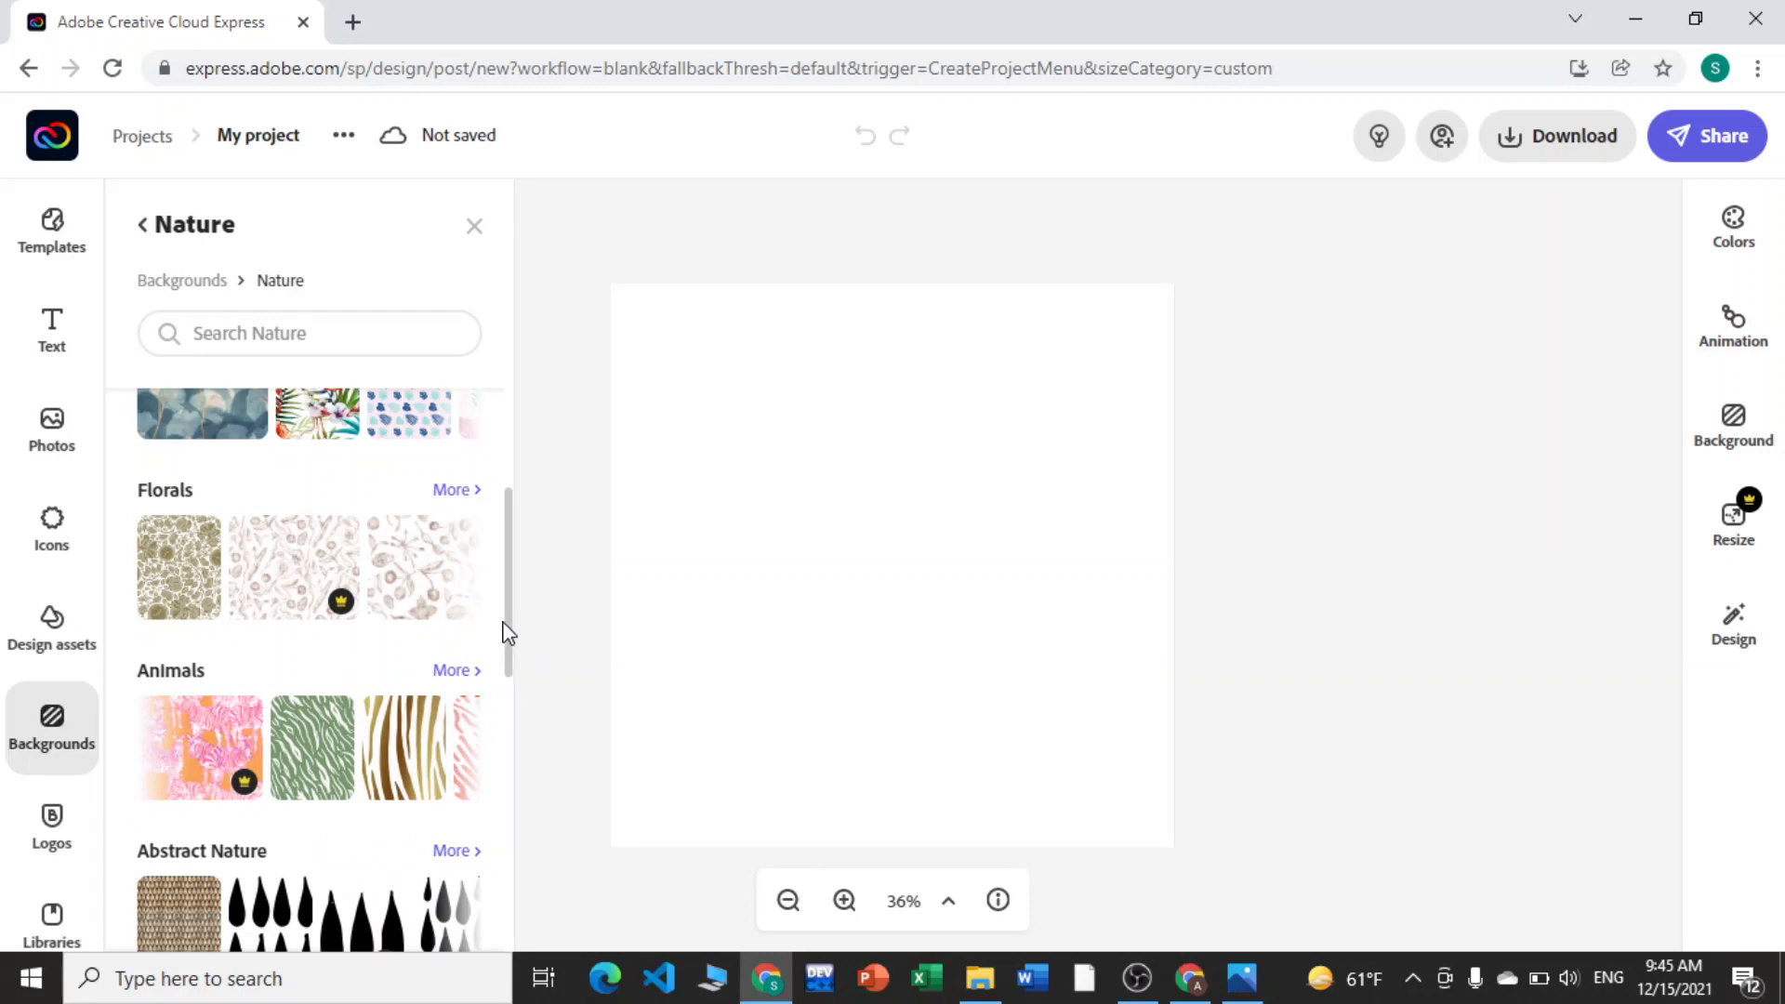
pyautogui.moveTo(510, 636); pyautogui.dragTo(511, 502)
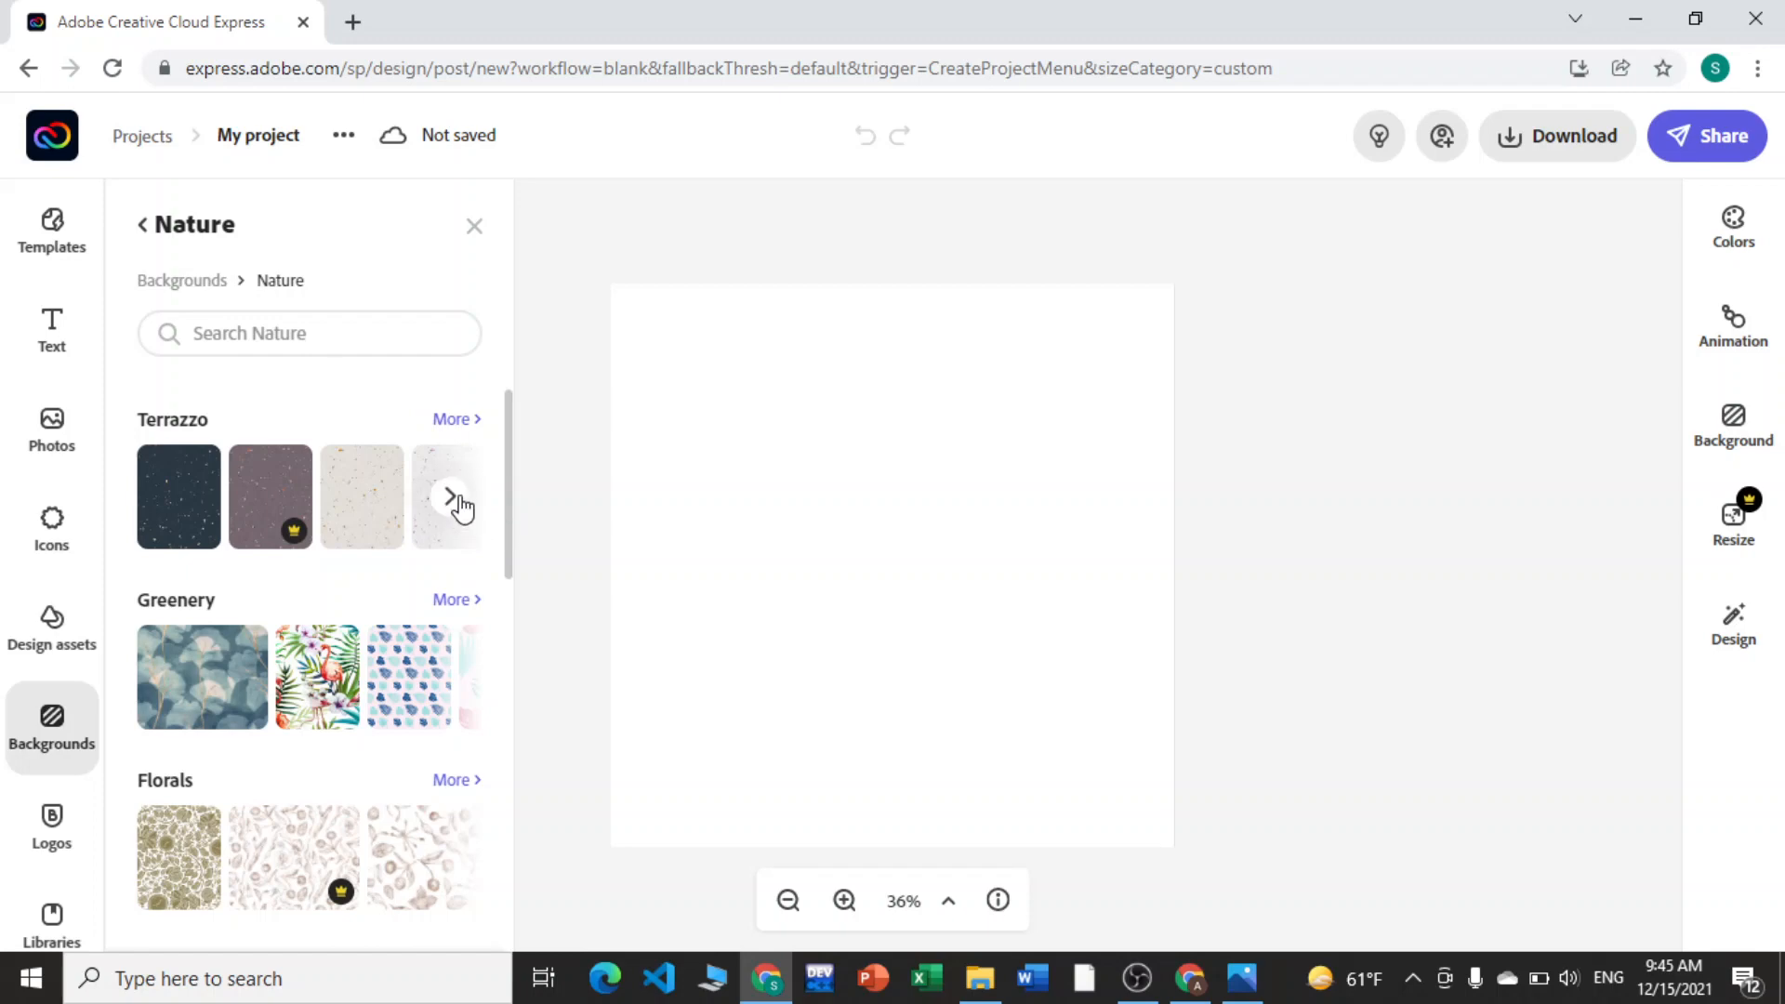
pyautogui.click(460, 507)
pyautogui.click(460, 506)
pyautogui.click(460, 507)
pyautogui.click(465, 507)
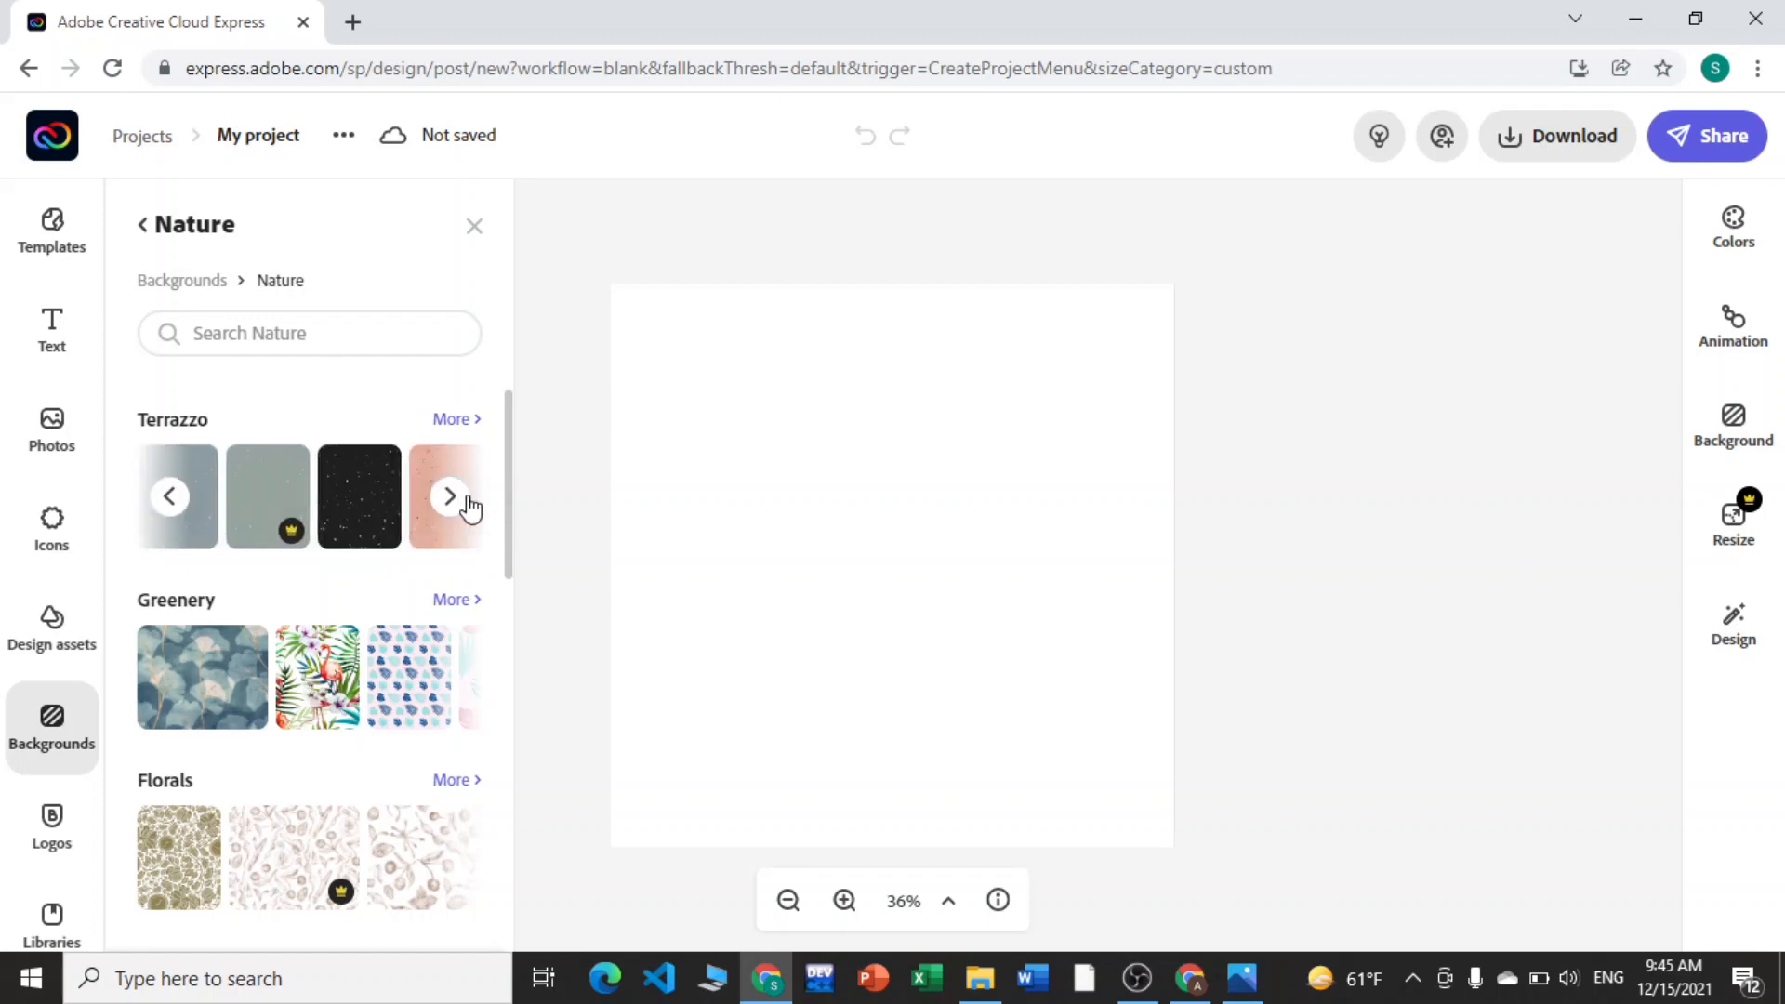
pyautogui.moveTo(502, 483); pyautogui.dragTo(497, 589)
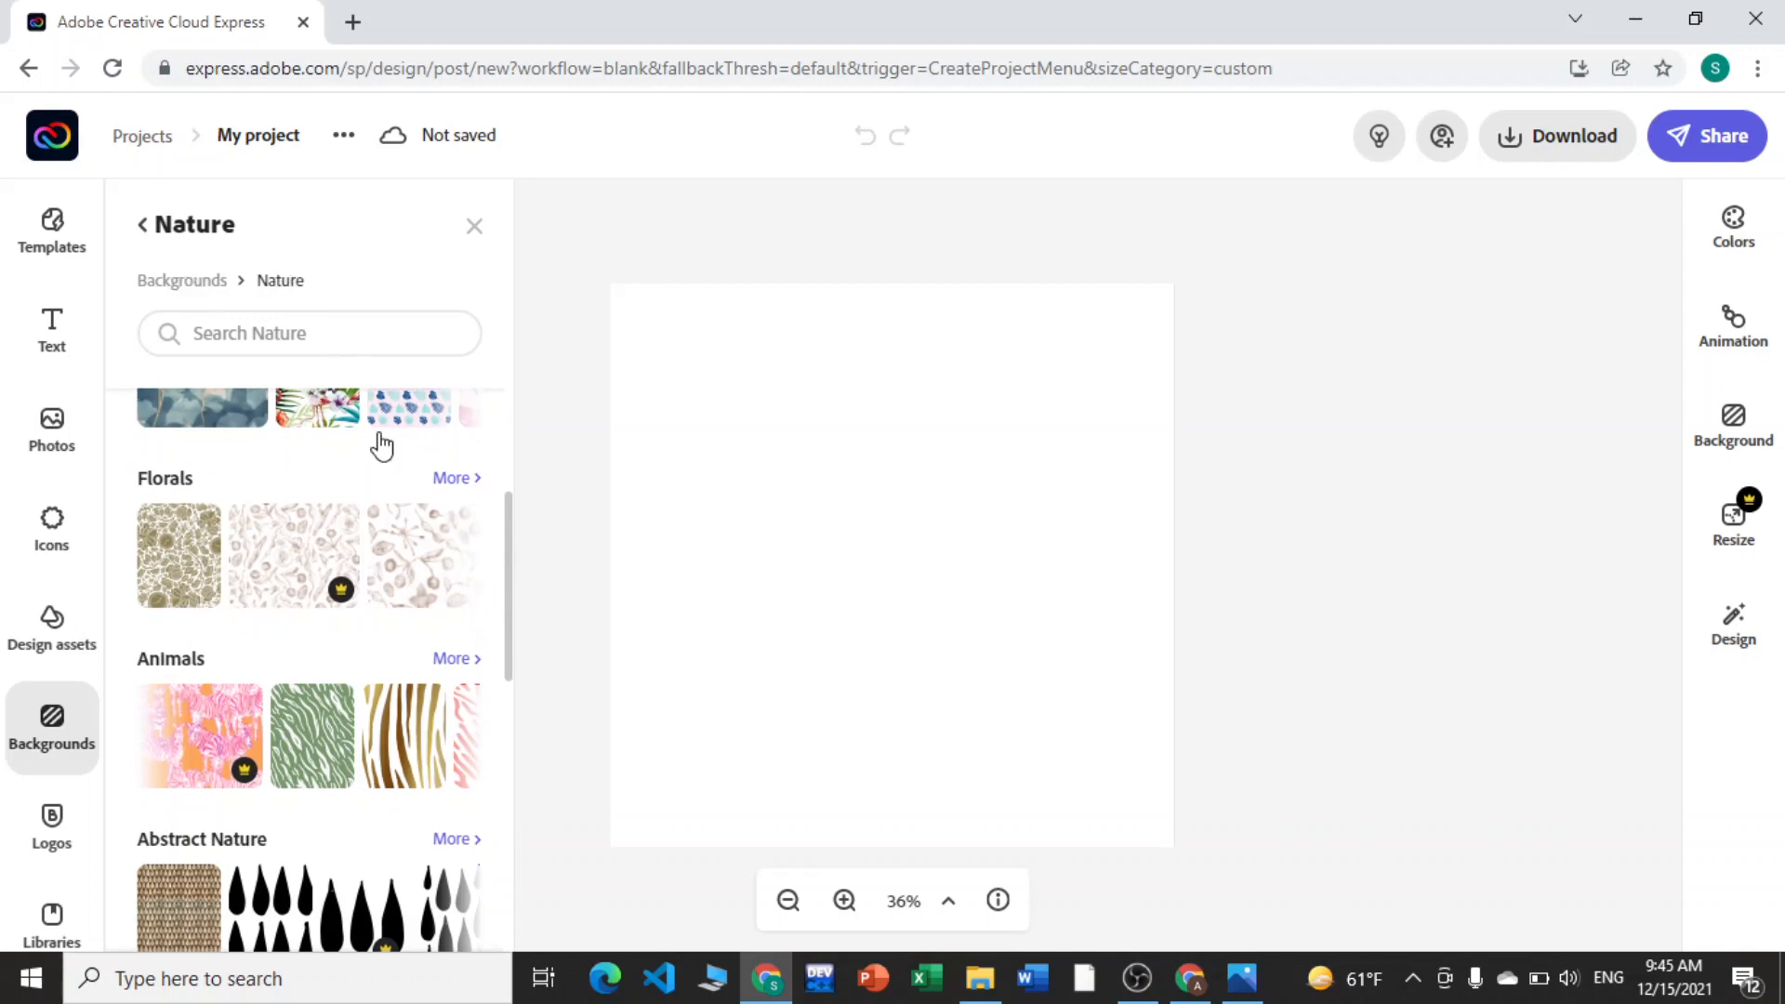
# Step: Return to all background categories and pin the rainbow holographic image from the Chromatic collection to the canvas background
pyautogui.click(194, 280)
pyautogui.click(192, 284)
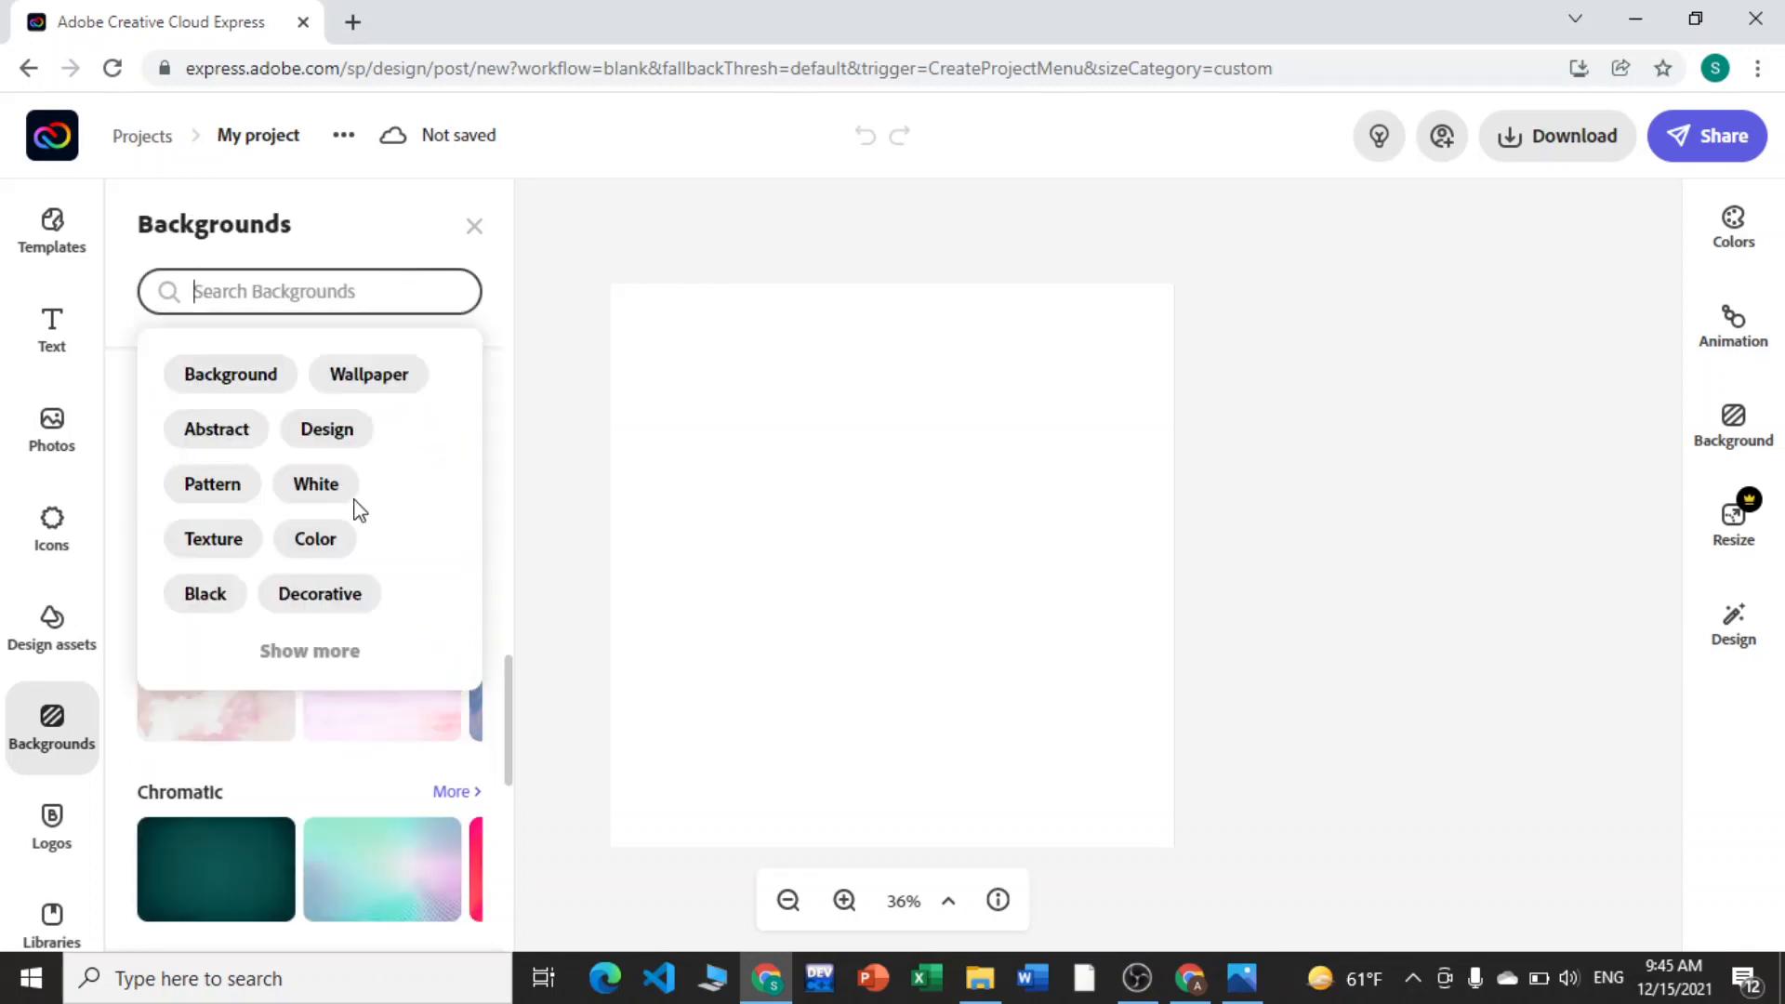
pyautogui.click(368, 258)
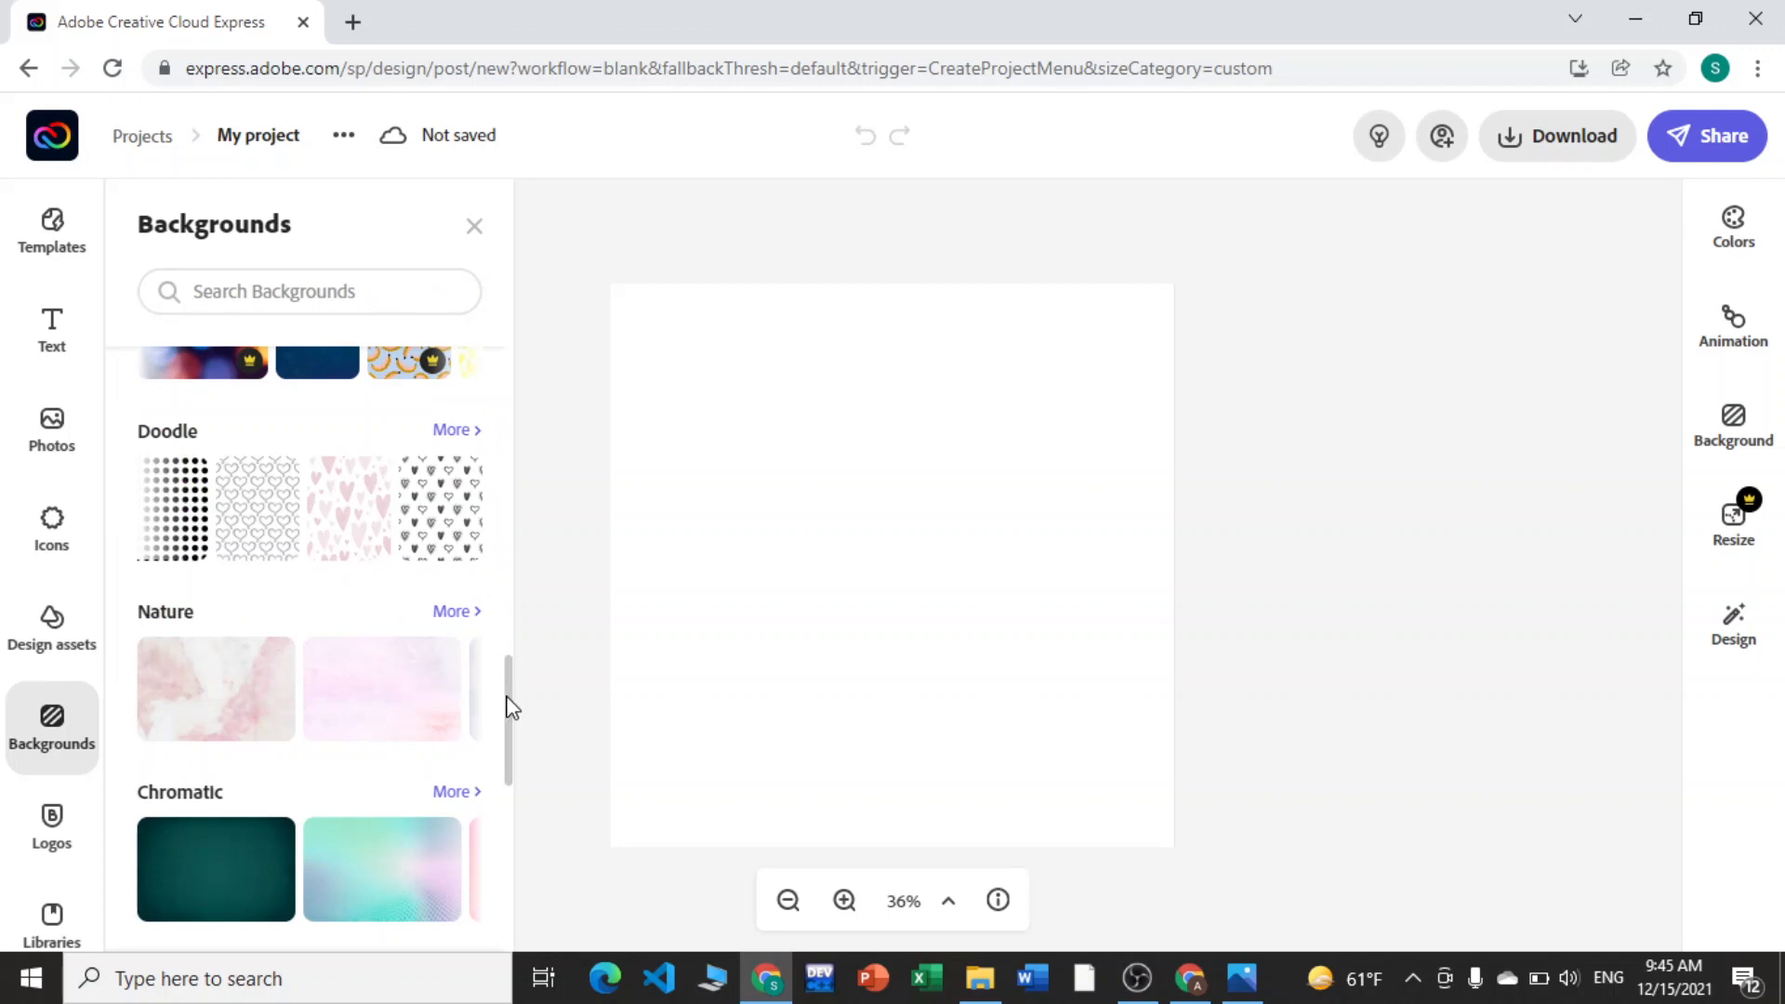
pyautogui.click(448, 868)
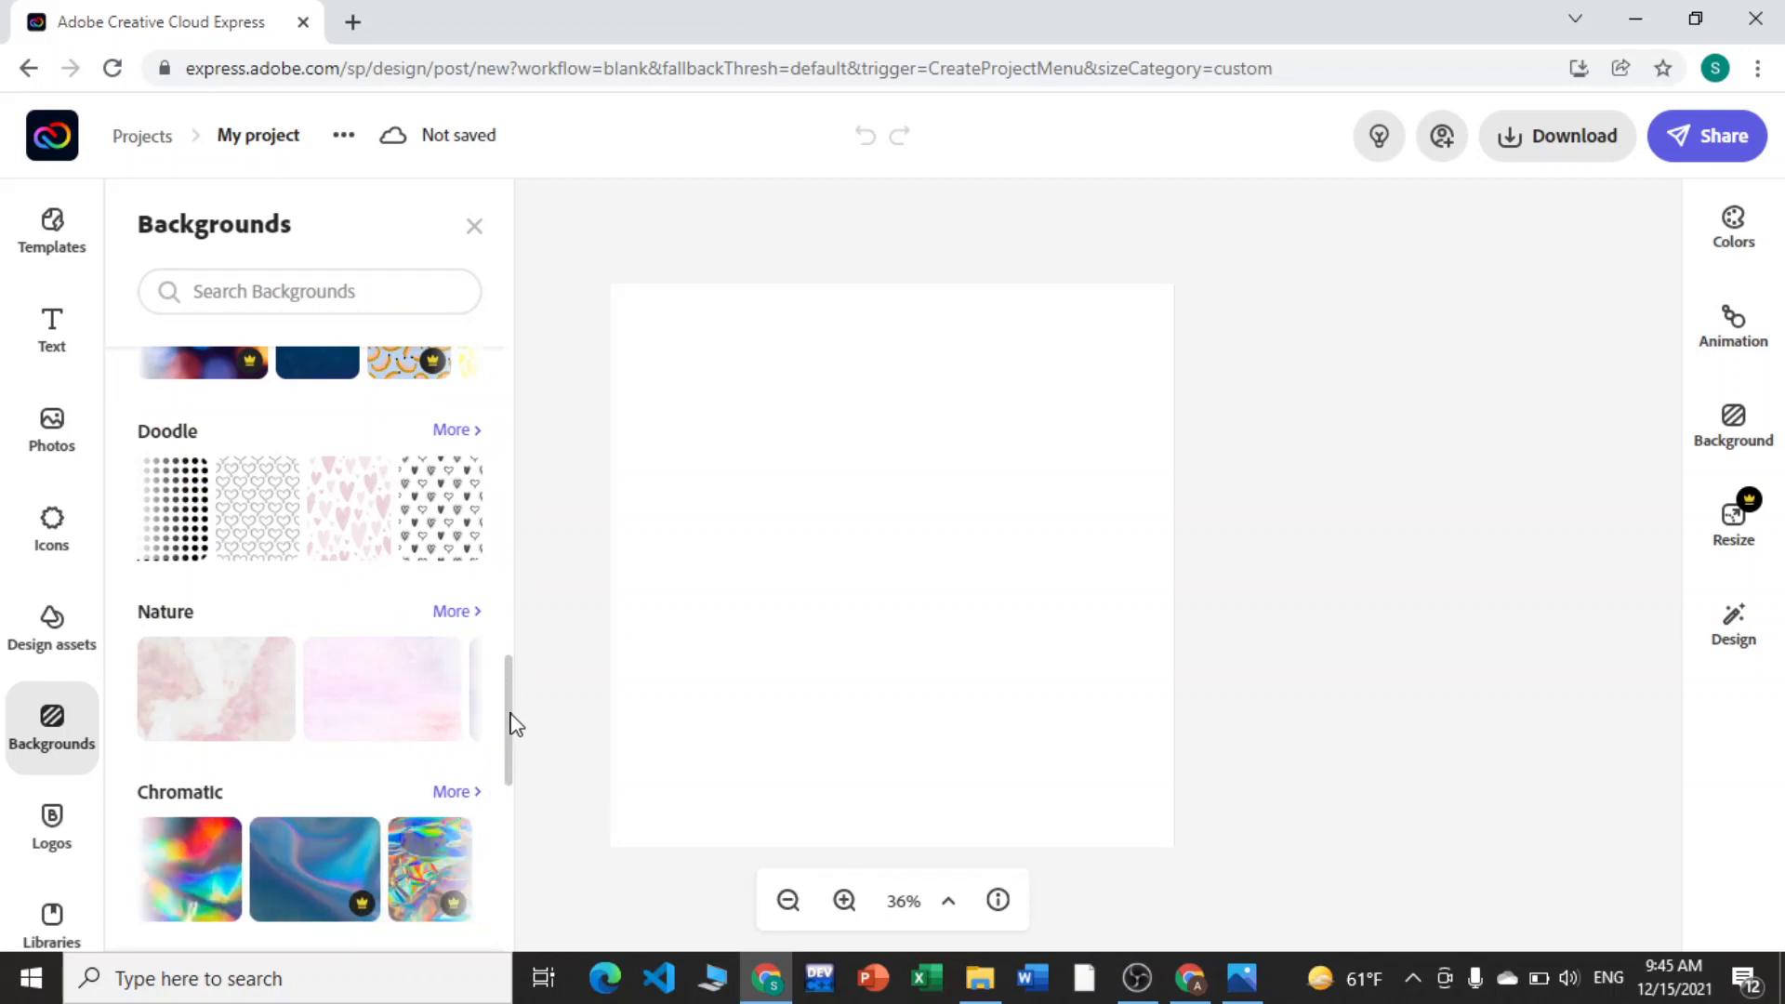
pyautogui.scroll(-3, 509, 723)
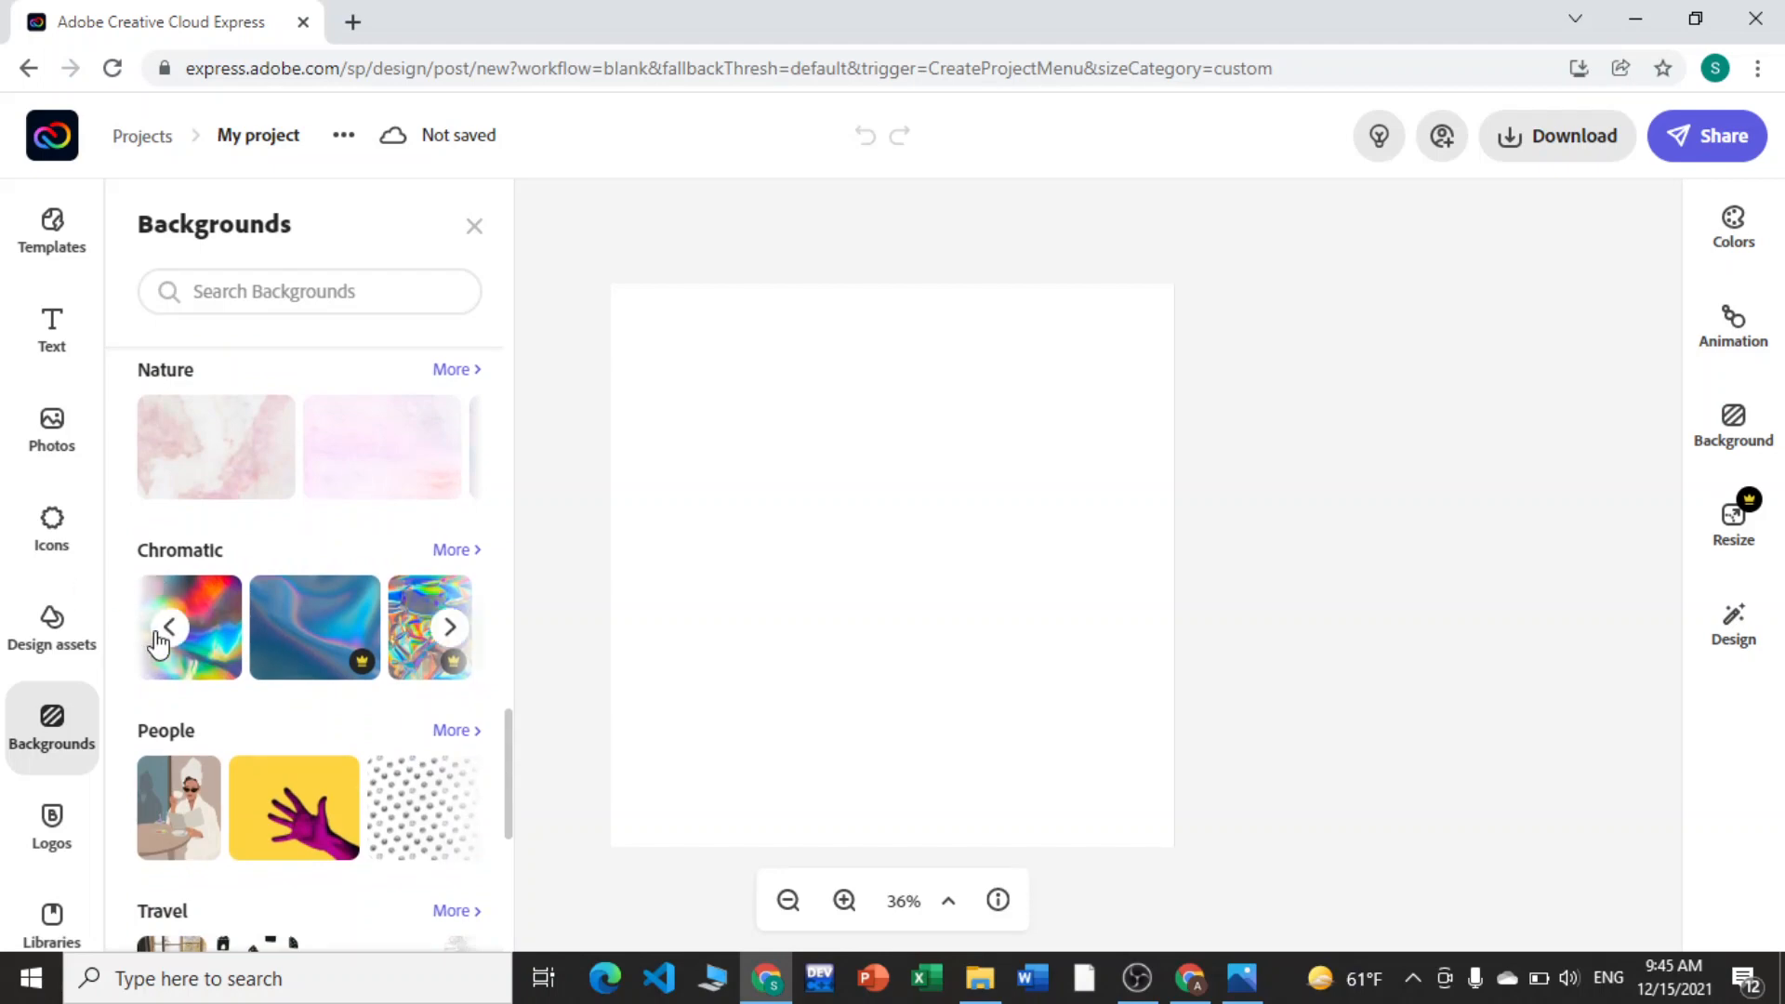
pyautogui.click(167, 627)
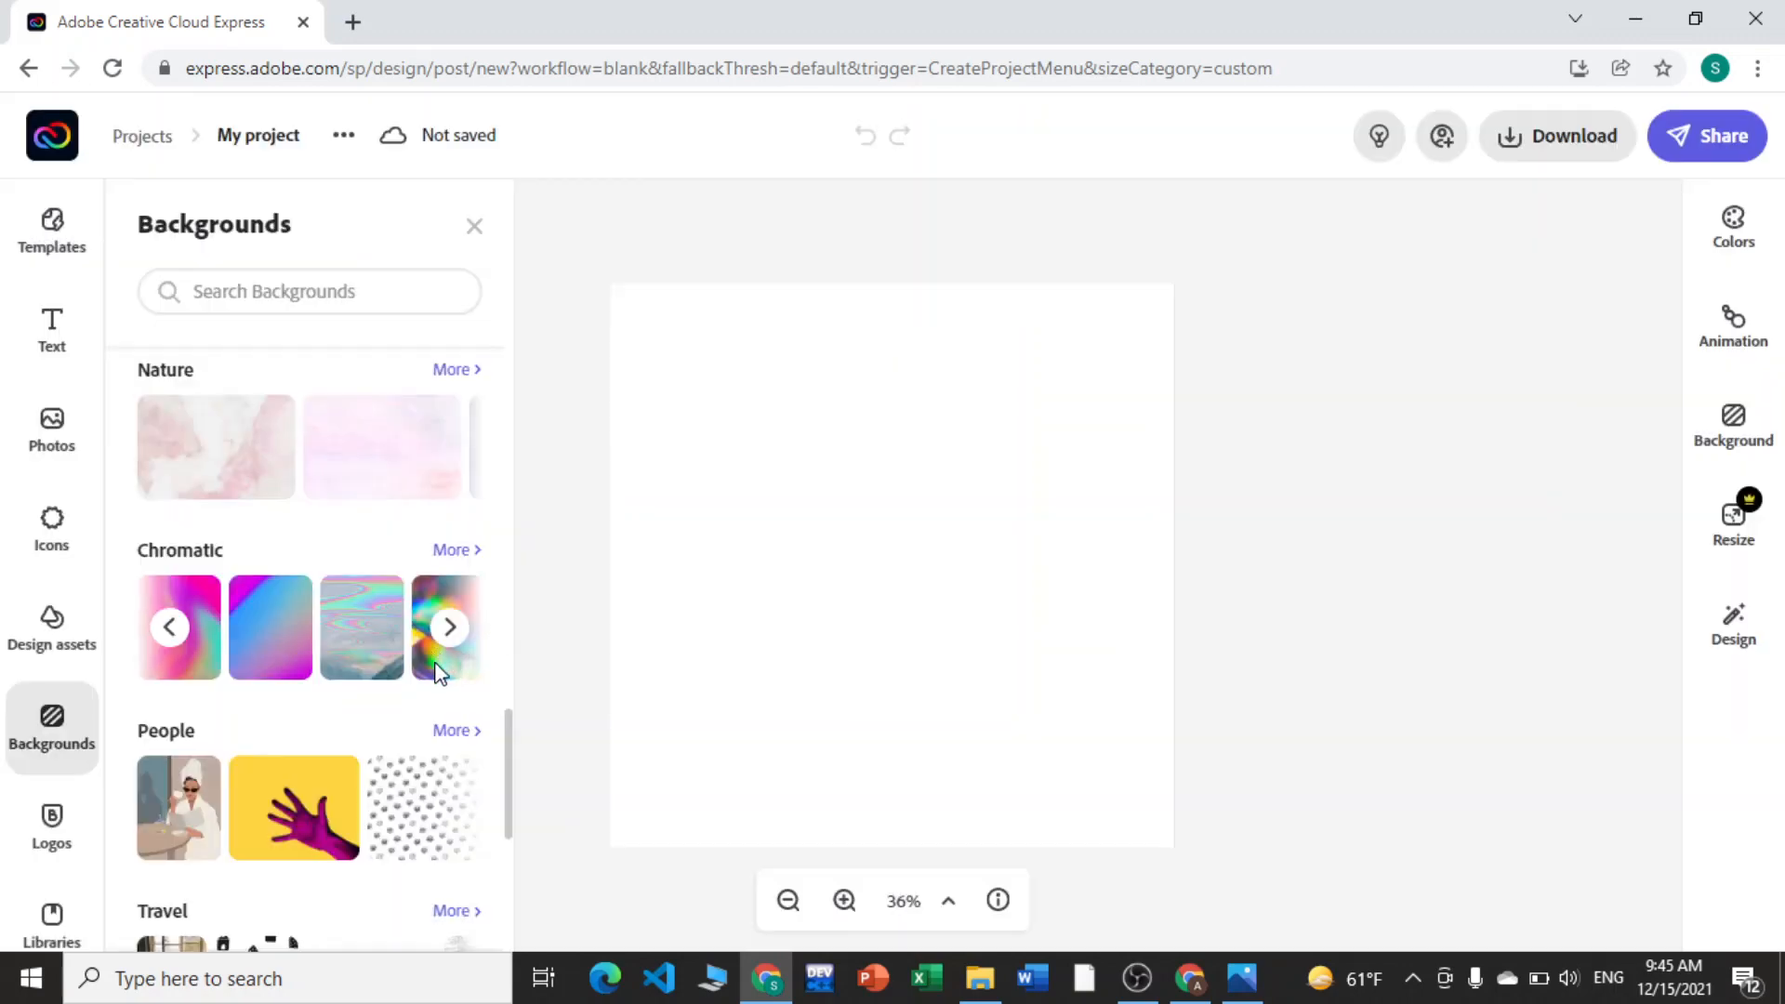
pyautogui.click(423, 670)
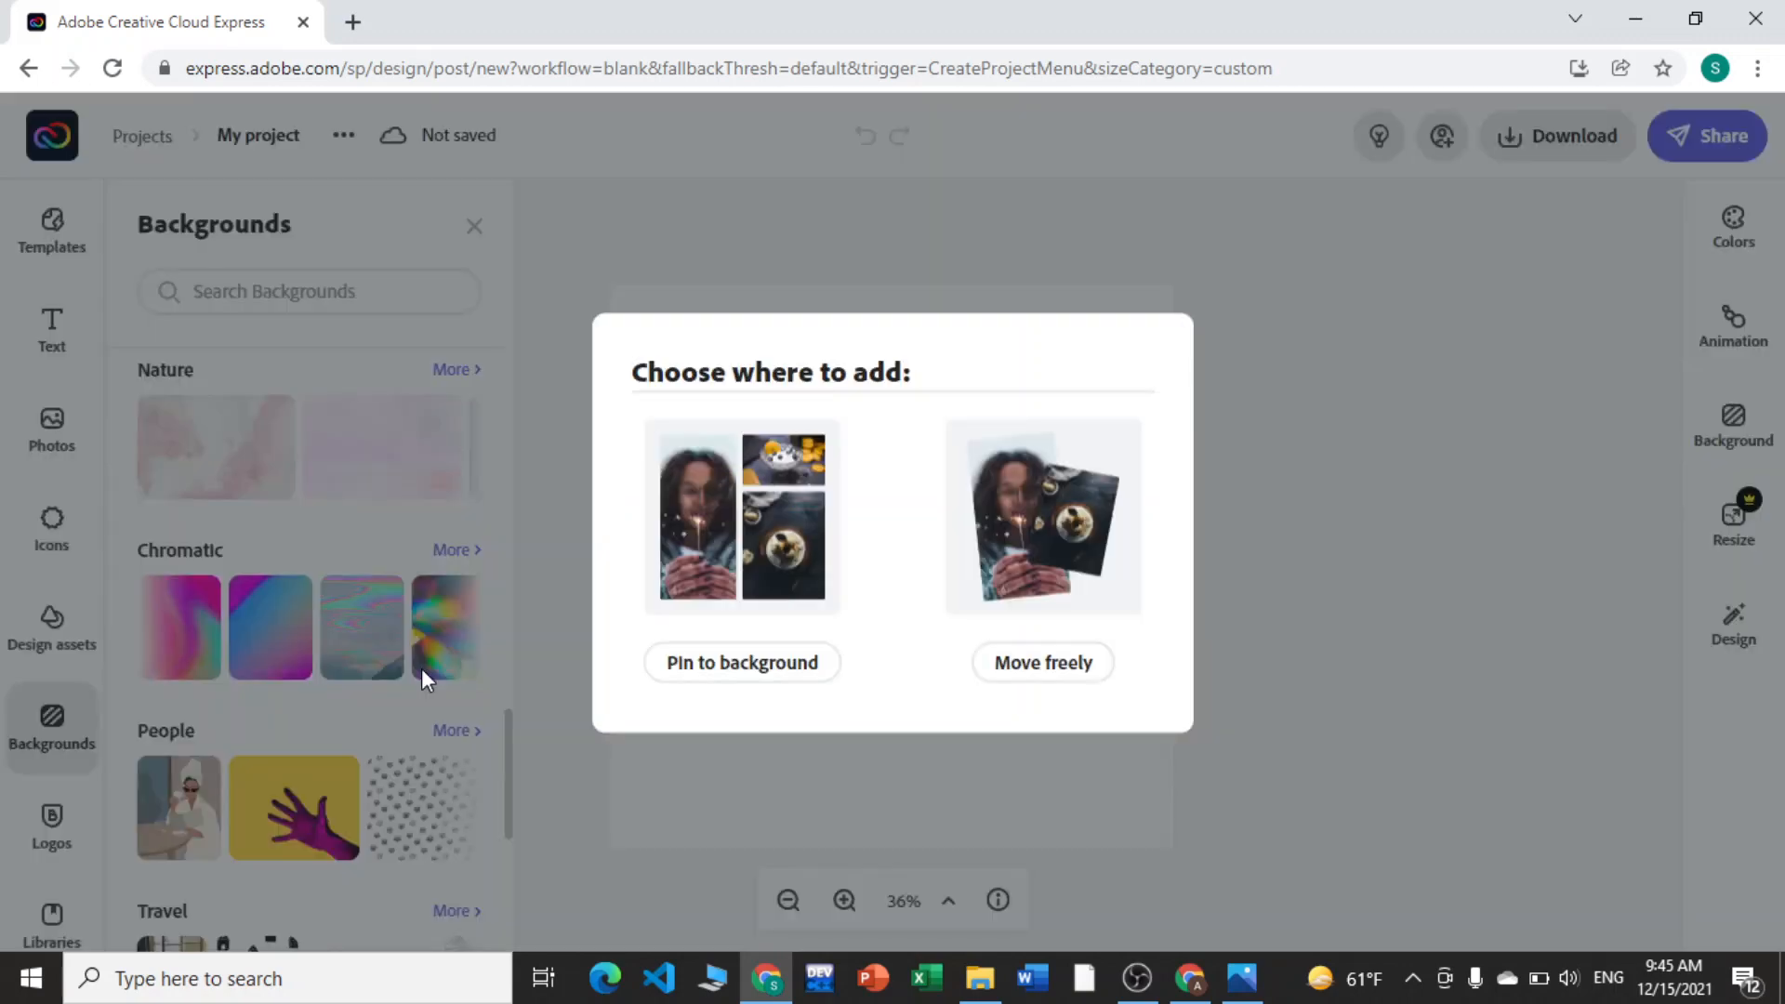
pyautogui.click(736, 683)
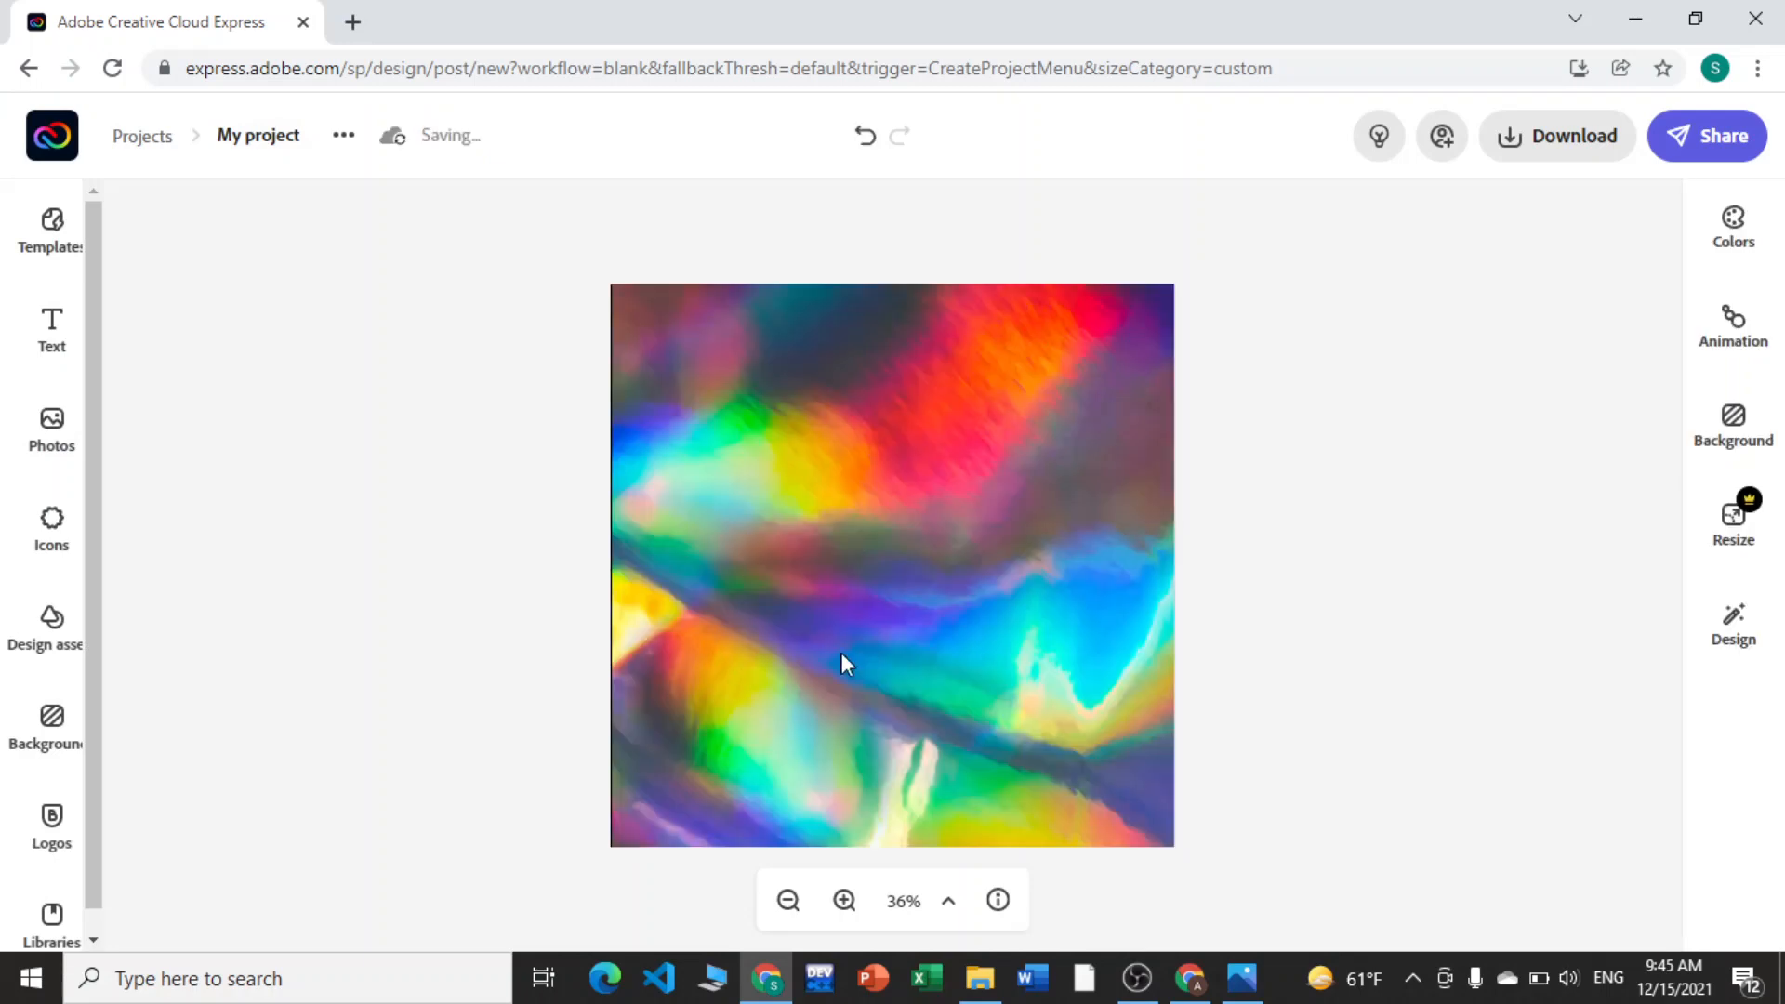
# Step: Apply the Blur effect with an amount of 5 to the chromatic background image
pyautogui.click(841, 658)
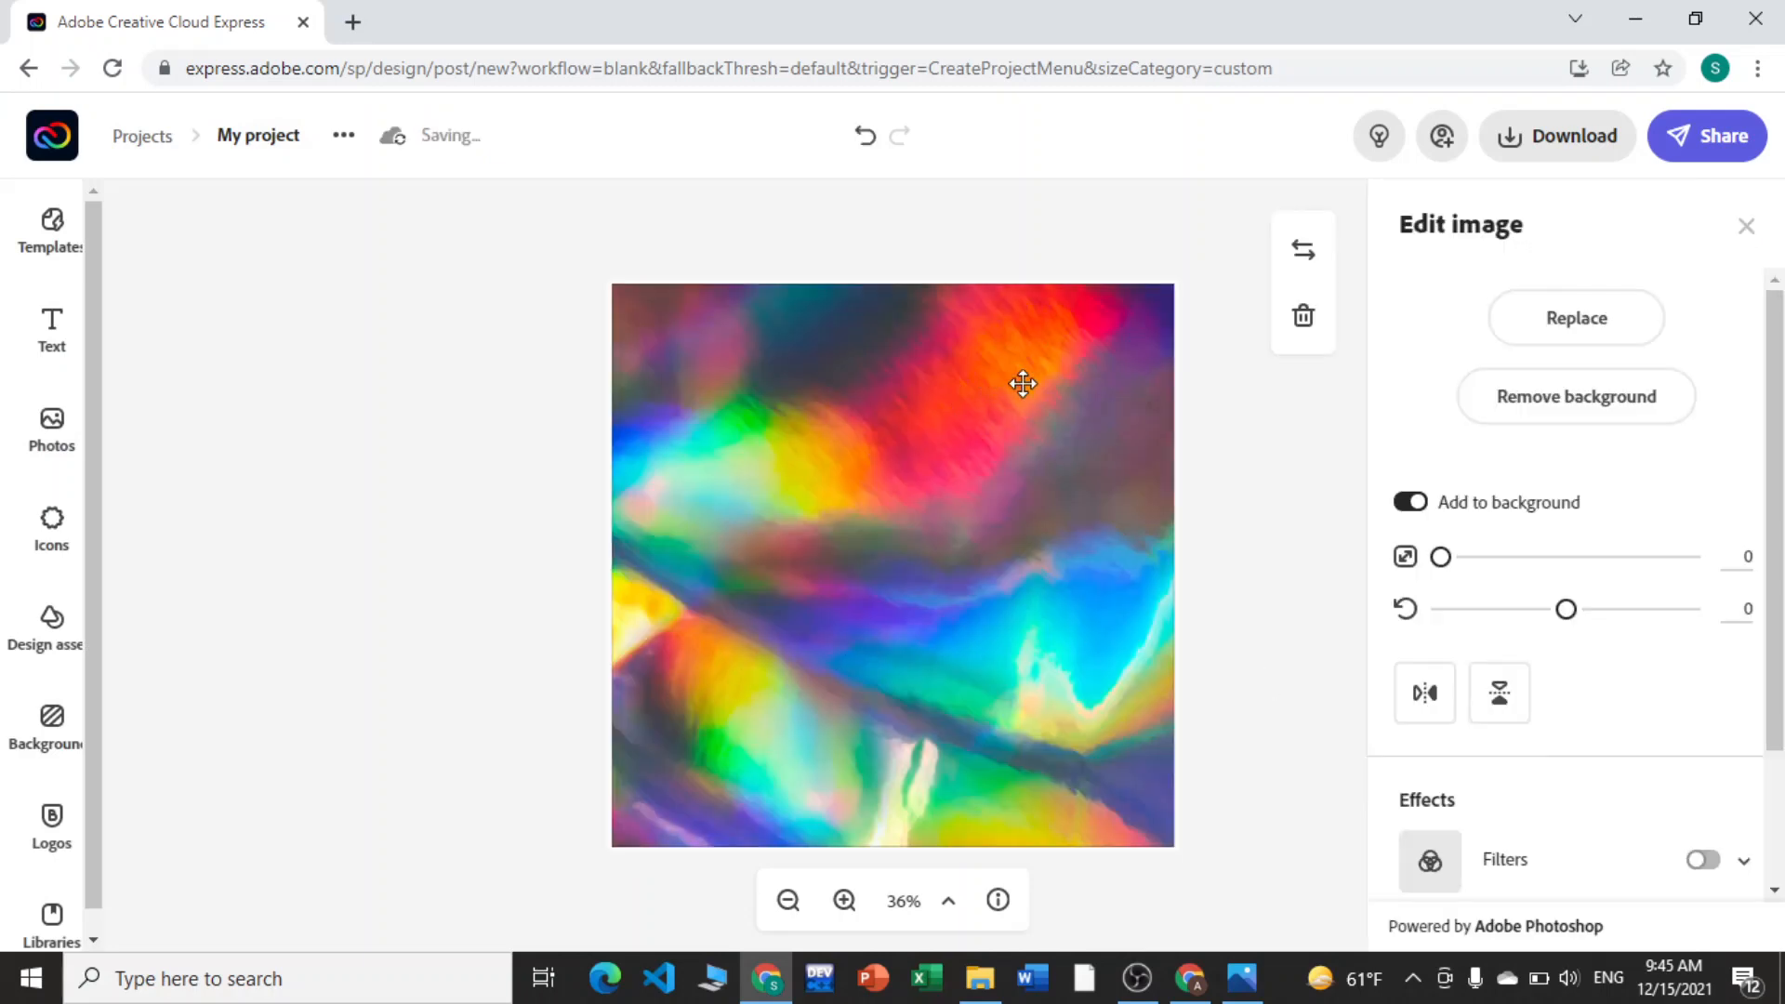
pyautogui.scroll(-2, 1707, 679)
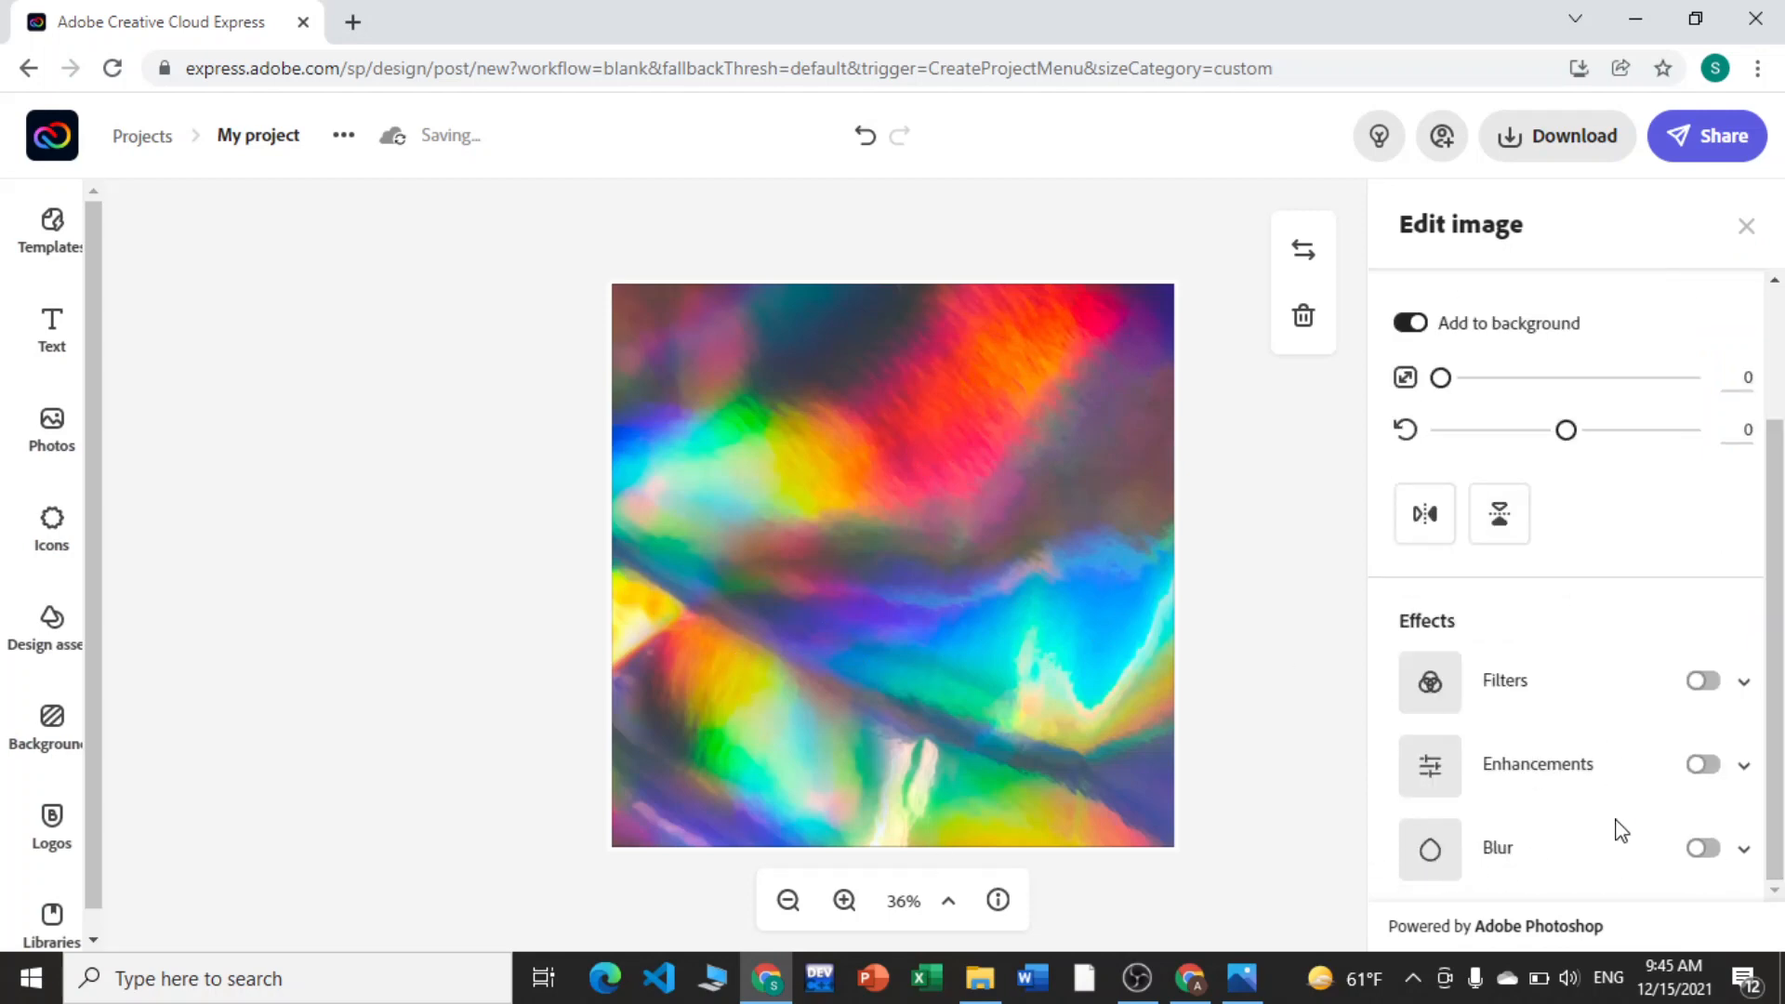
pyautogui.click(1709, 850)
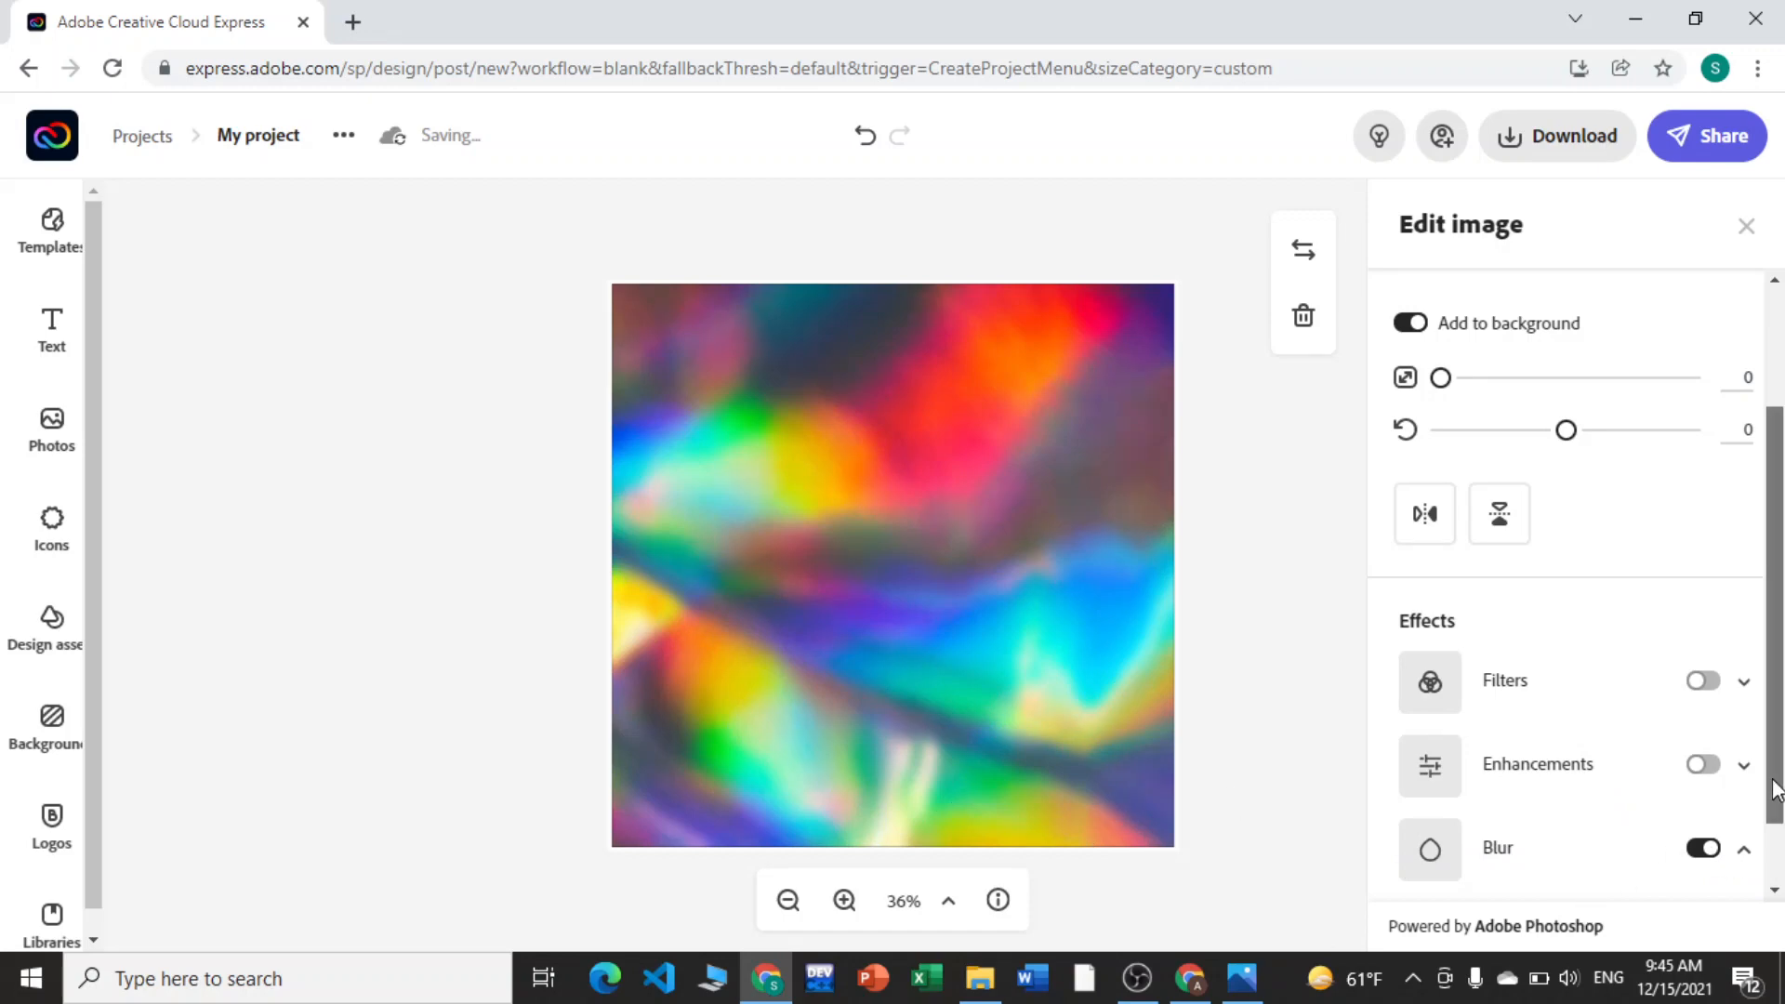
pyautogui.moveTo(1776, 791); pyautogui.dragTo(1775, 932)
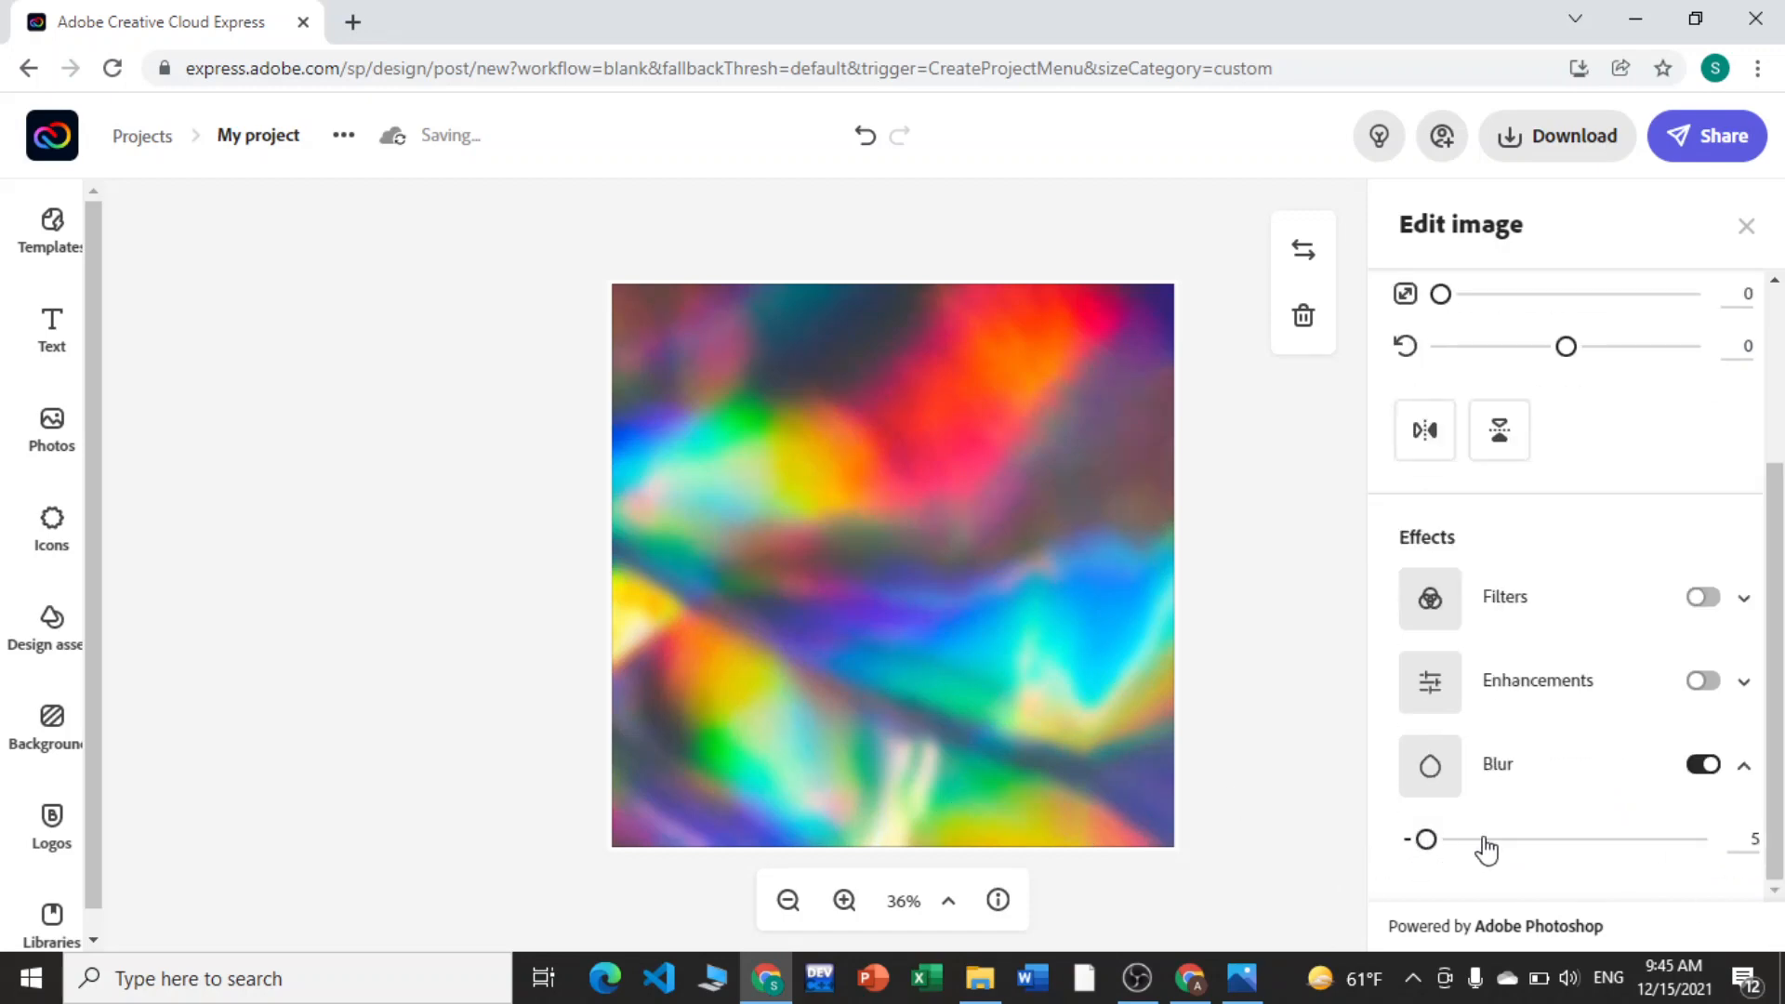
pyautogui.moveTo(1486, 846); pyautogui.dragTo(1425, 863)
pyautogui.click(1295, 781)
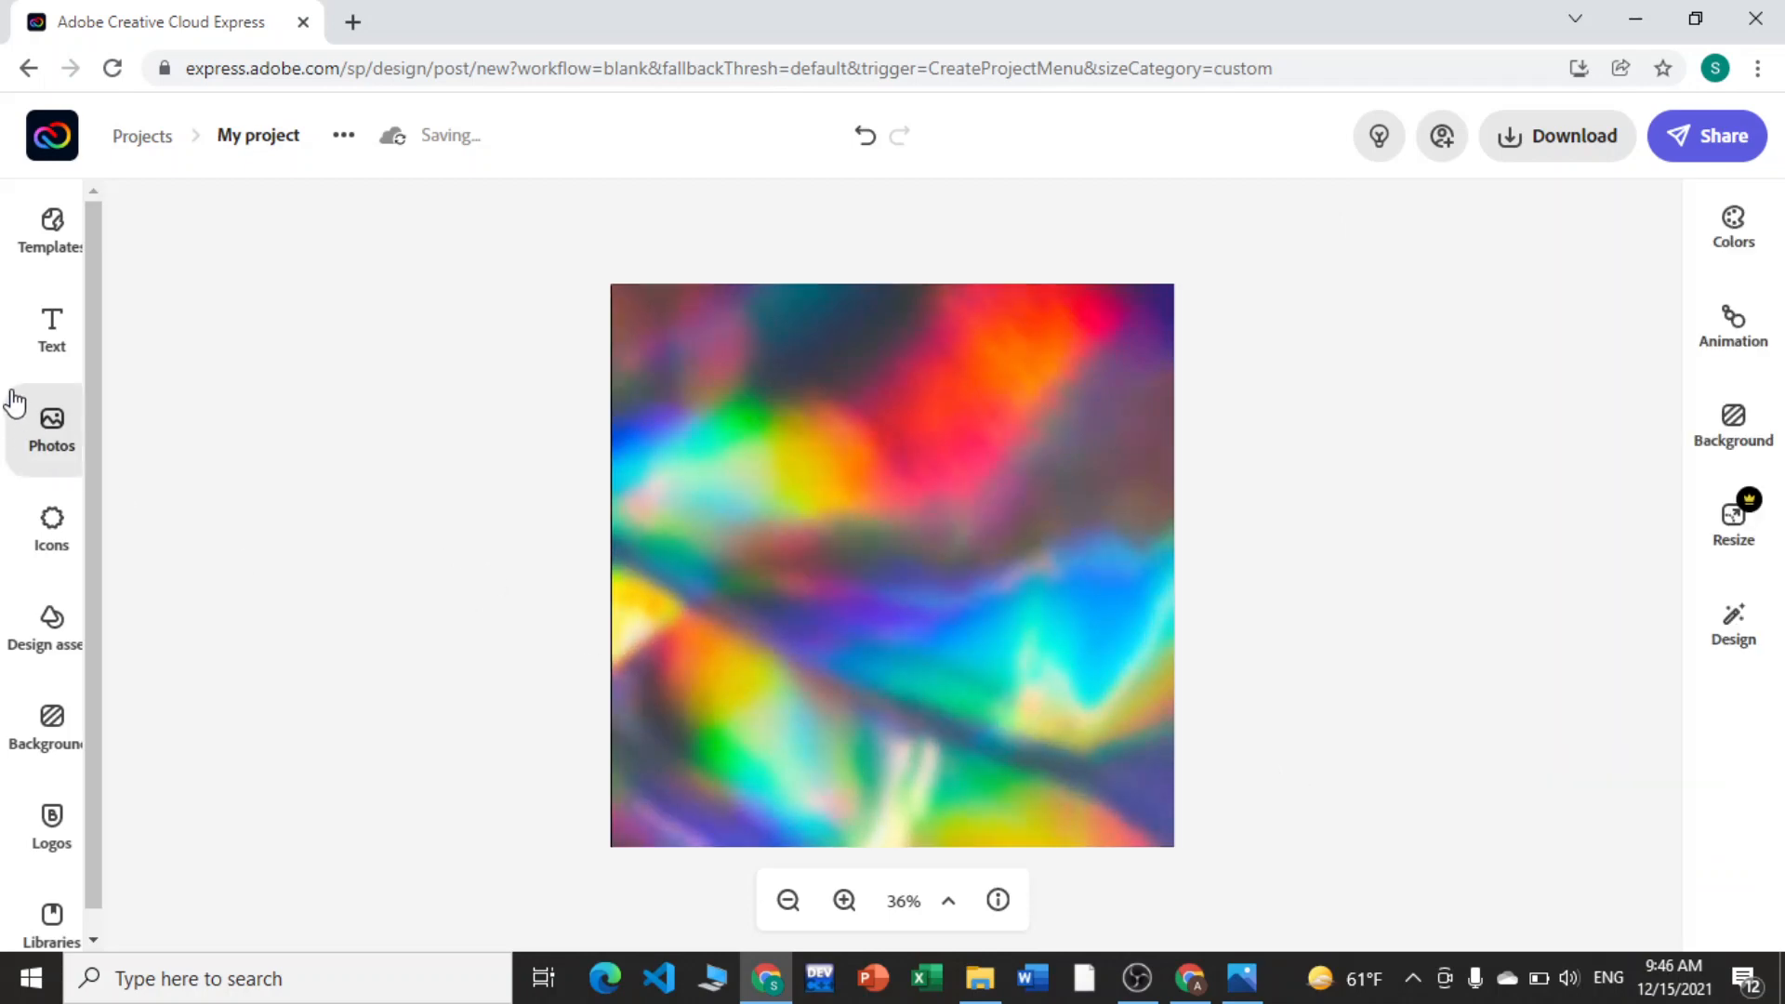
# Step: Add a new text box to the canvas and replace its placeholder text with "2022 HAPPY NEW YEAR"
pyautogui.click(47, 330)
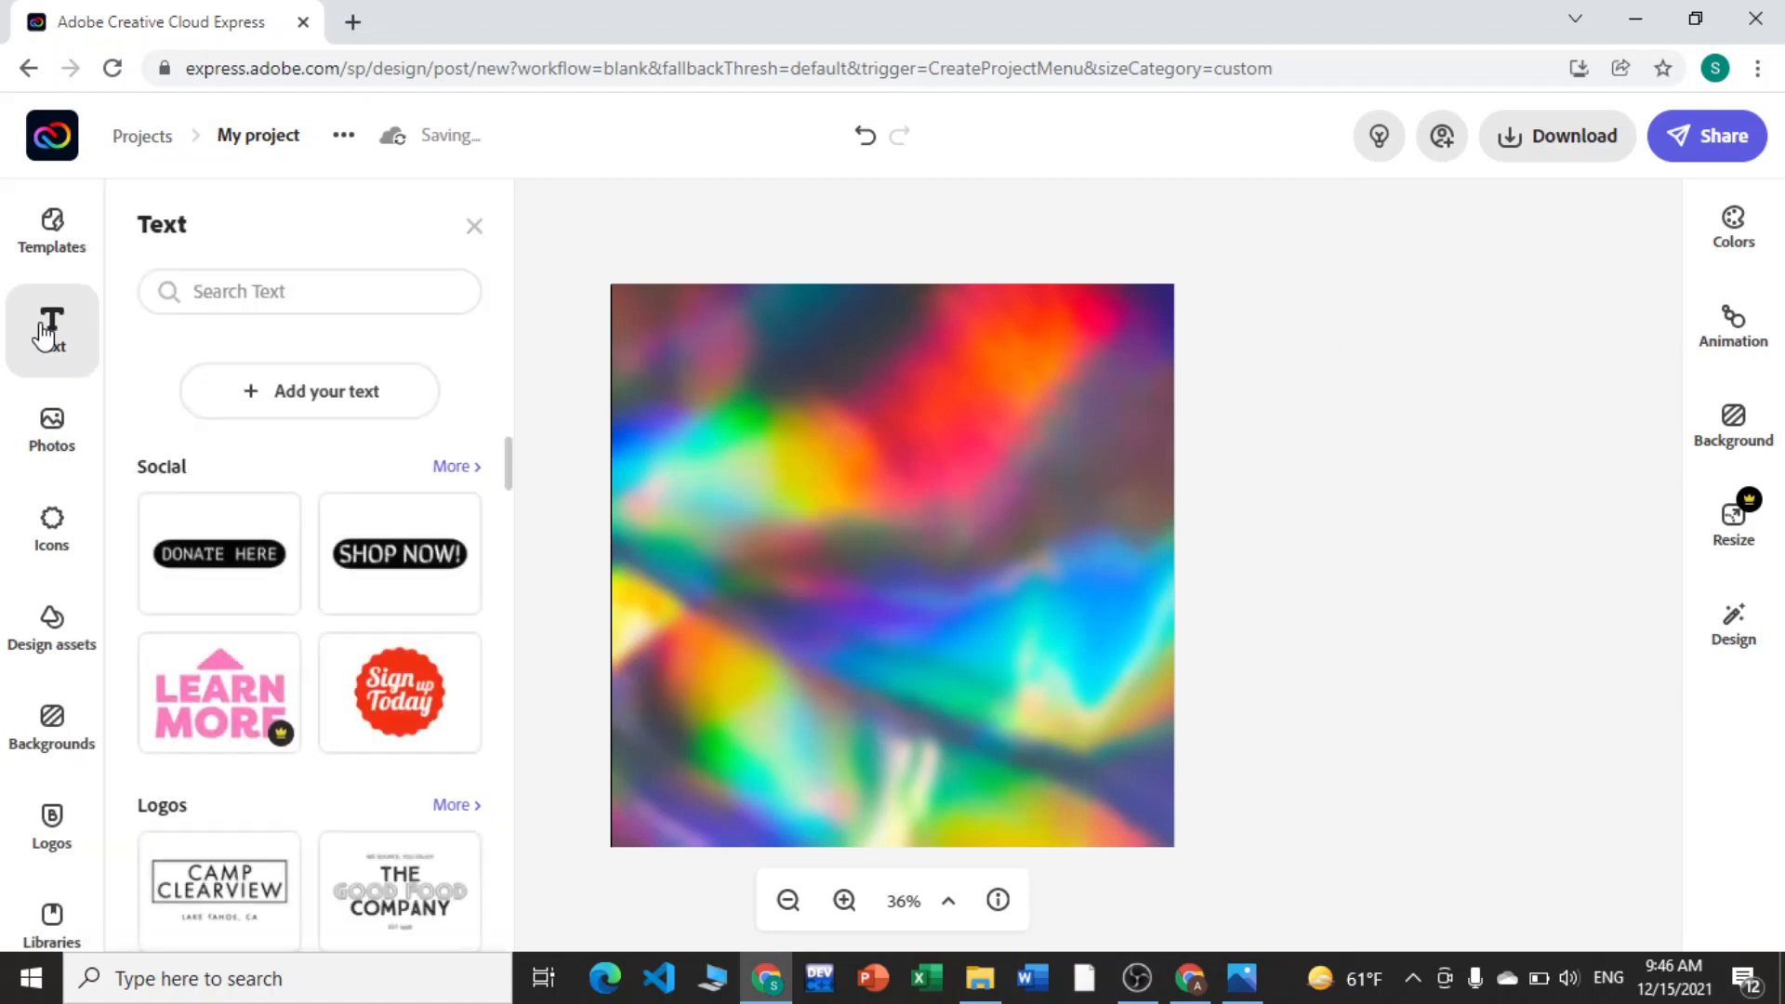
pyautogui.click(283, 420)
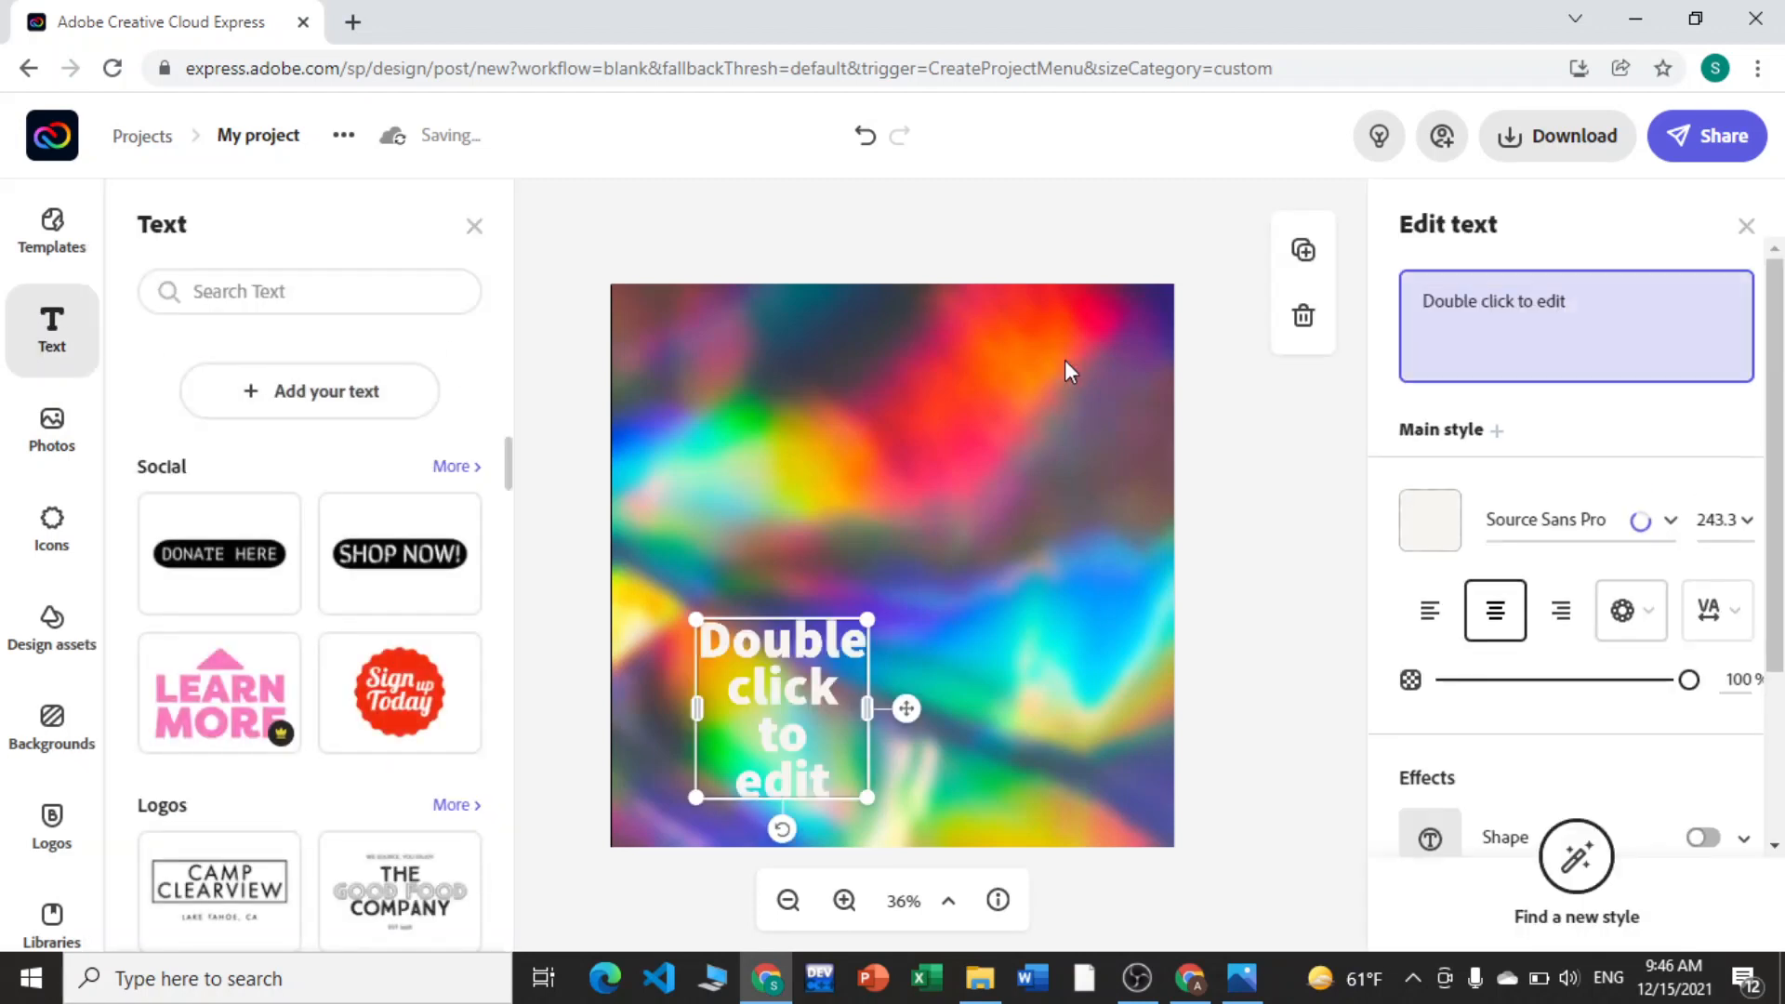
pyautogui.click(1601, 308)
pyautogui.press('BackSpace')
pyautogui.press('BackSpace')
pyautogui.press('BackSpace')
pyautogui.press('BackSpace')
pyautogui.press('BackSpace')
pyautogui.press('BackSpace')
pyautogui.press('BackSpace')
pyautogui.press('BackSpace')
pyautogui.press('BackSpace')
pyautogui.press('BackSpace')
pyautogui.press('BackSpace')
pyautogui.press('BackSpace')
pyautogui.press('BackSpace')
pyautogui.press('BackSpace')
pyautogui.press('BackSpace')
pyautogui.press('BackSpace')
pyautogui.press('BackSpace')
pyautogui.press('BackSpace')
pyautogui.press('BackSpace')
pyautogui.press('BackSpace')
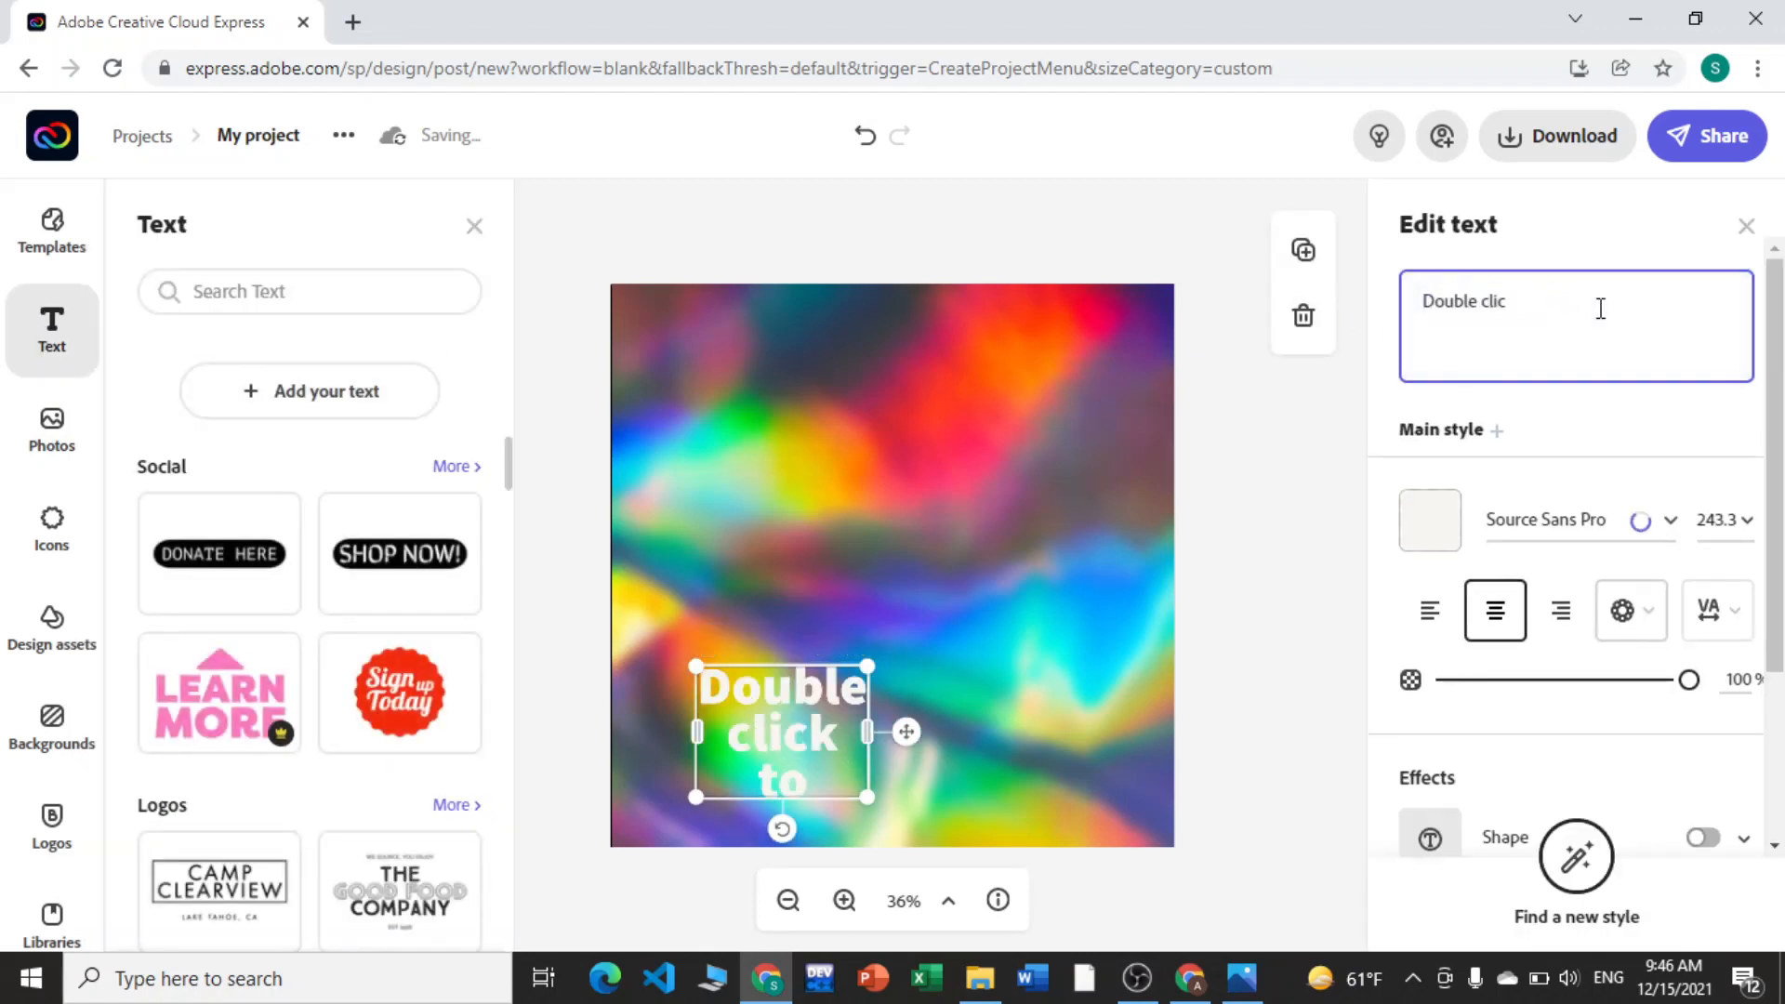
pyautogui.write('2022')
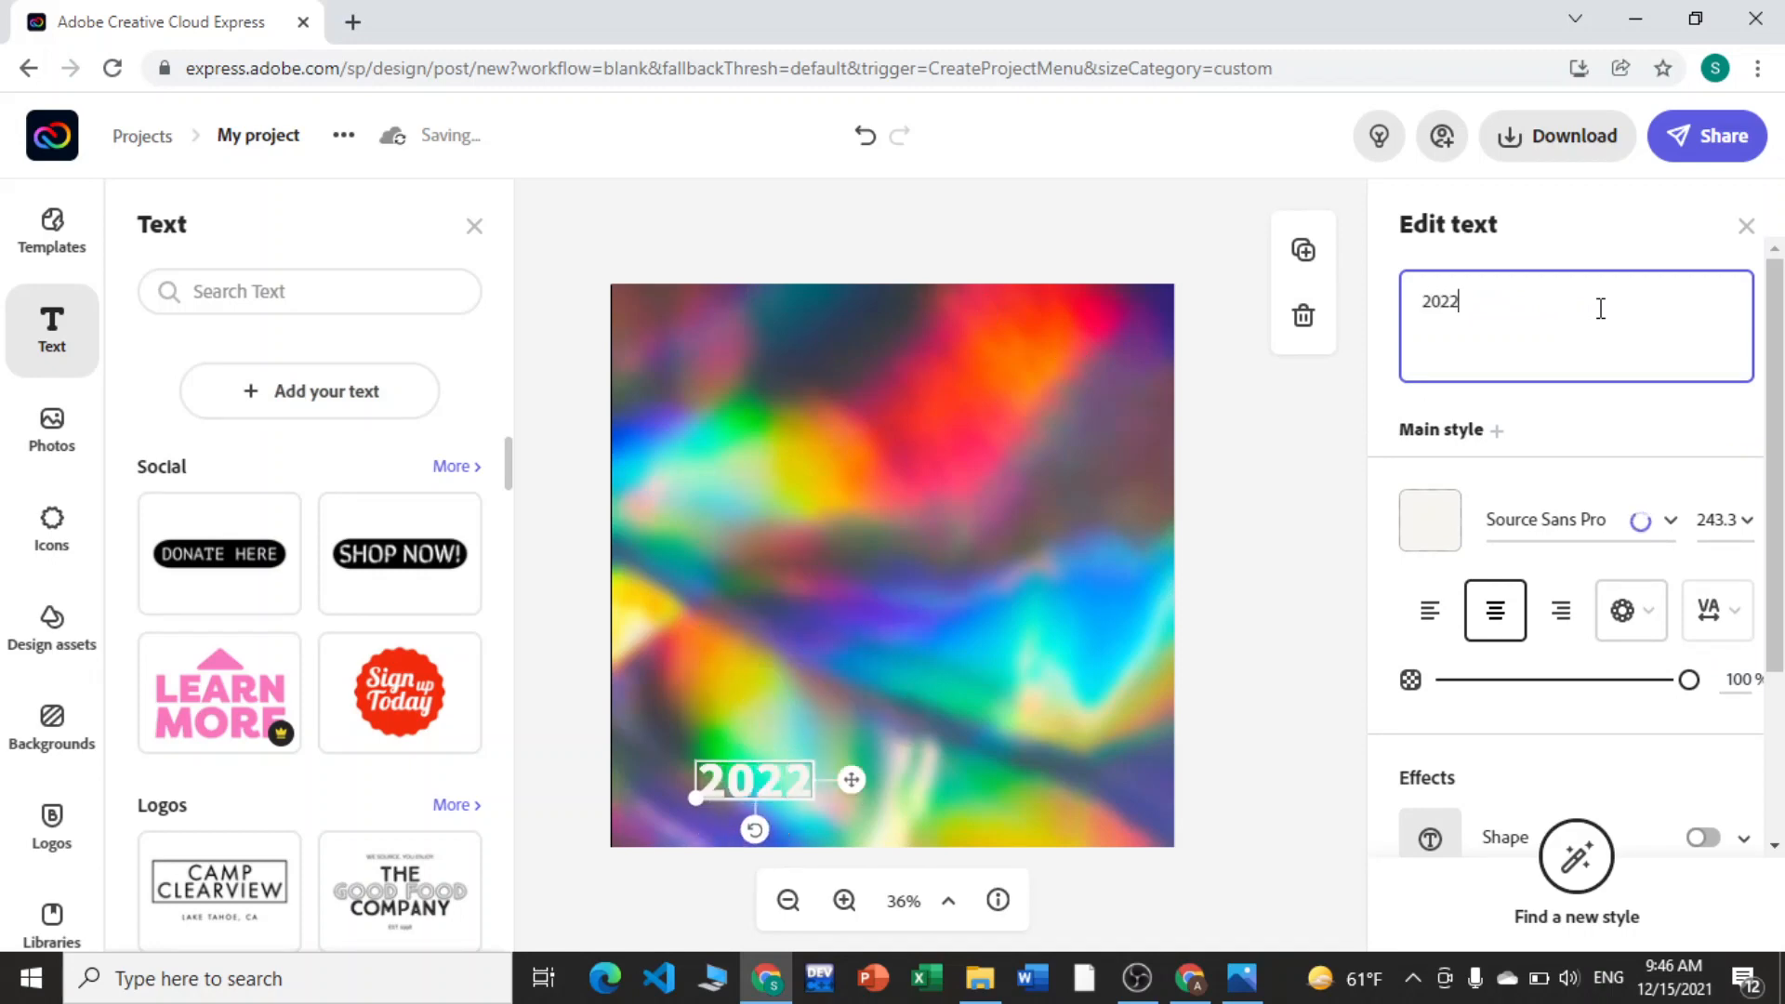
pyautogui.write('HA')
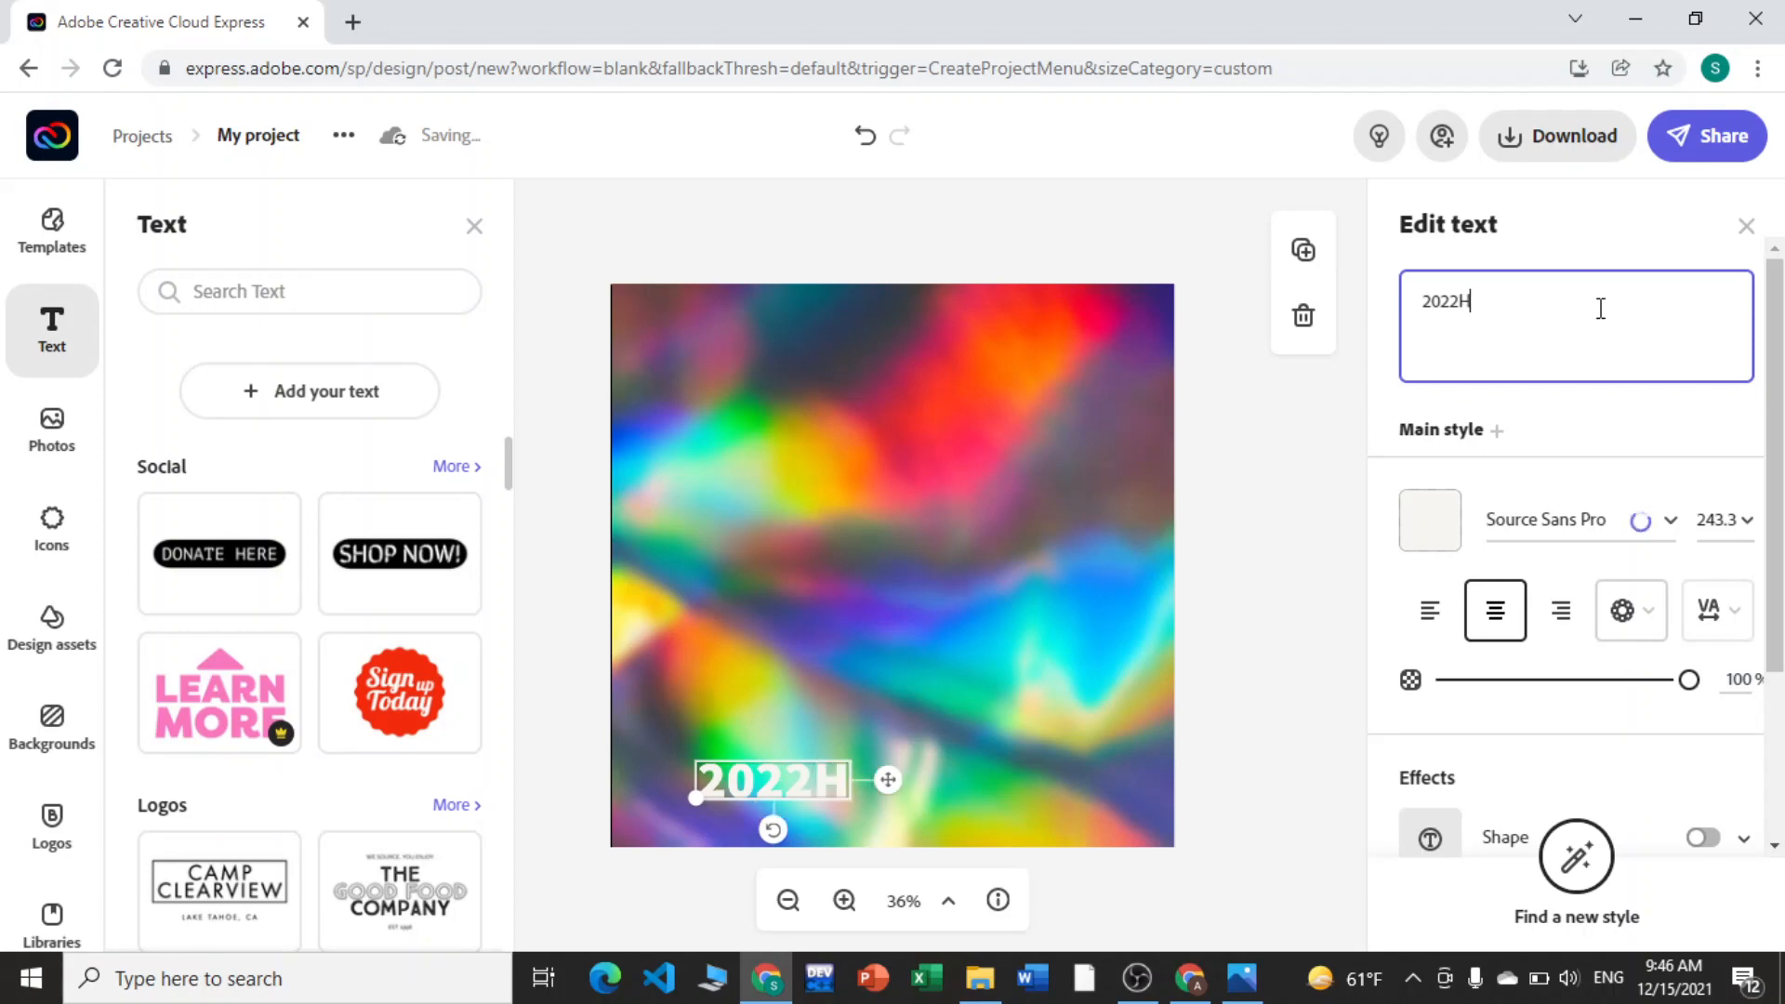
pyautogui.press('BackSpace')
pyautogui.press('BackSpace')
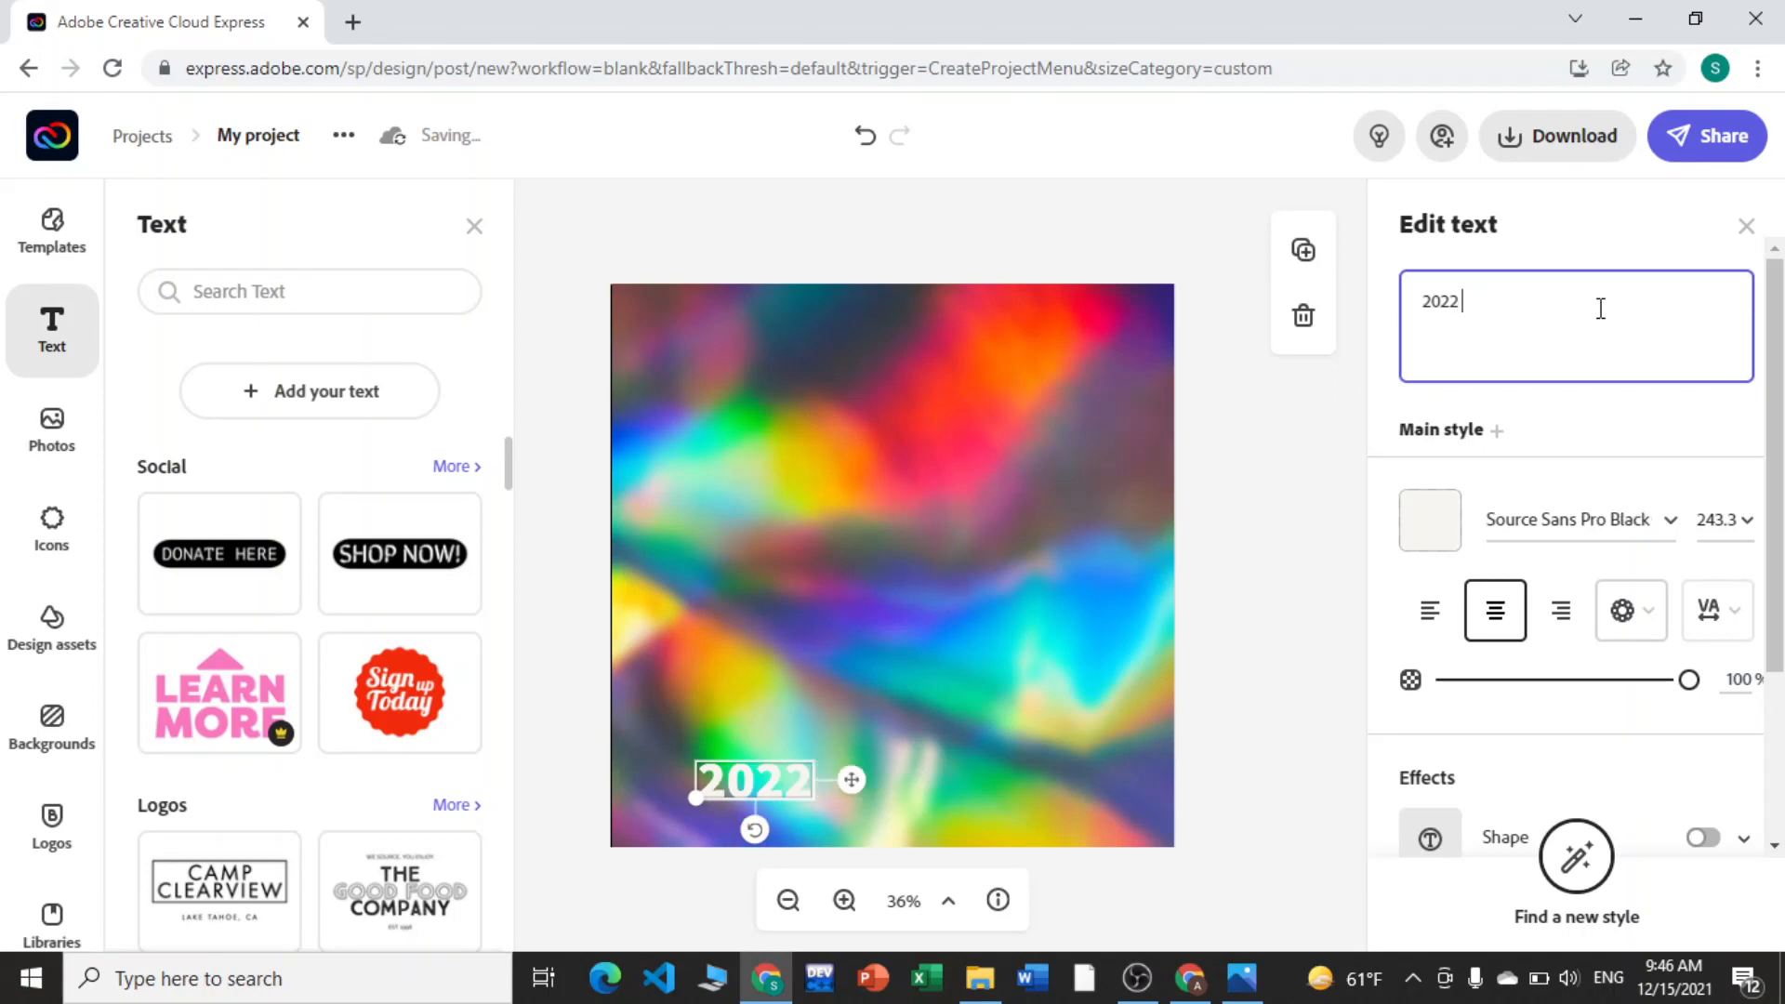
pyautogui.write('HAPPY')
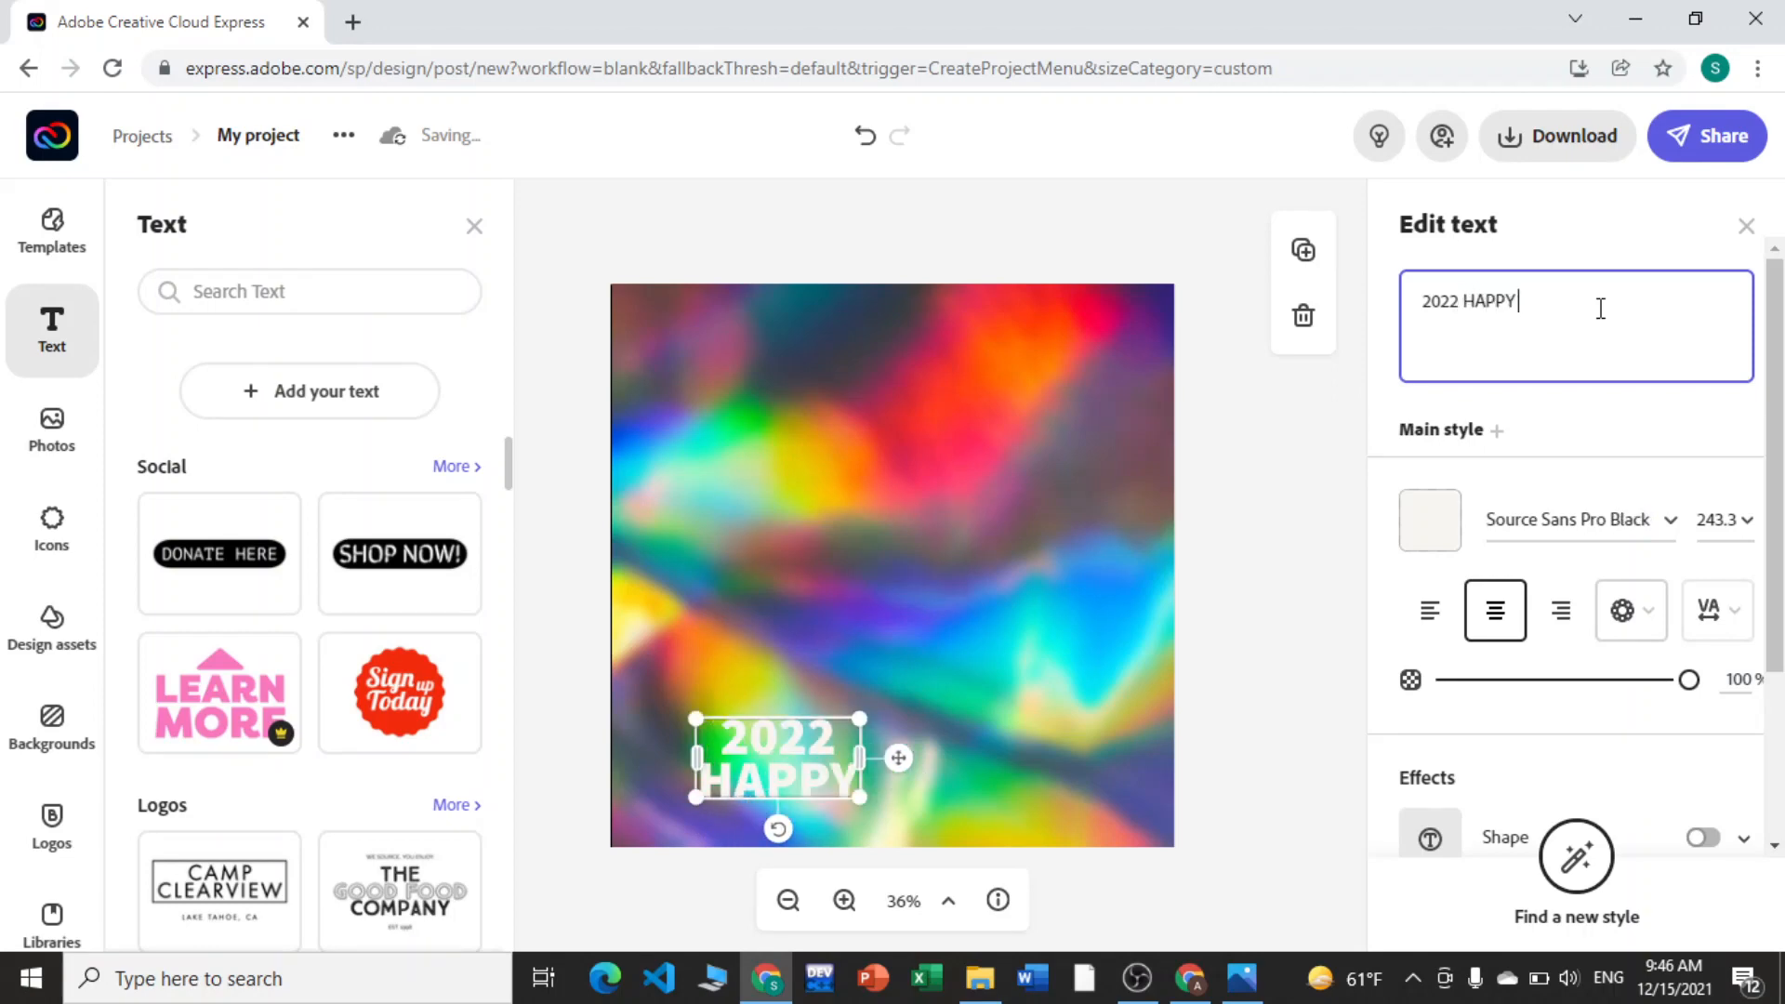
pyautogui.write(' NEW')
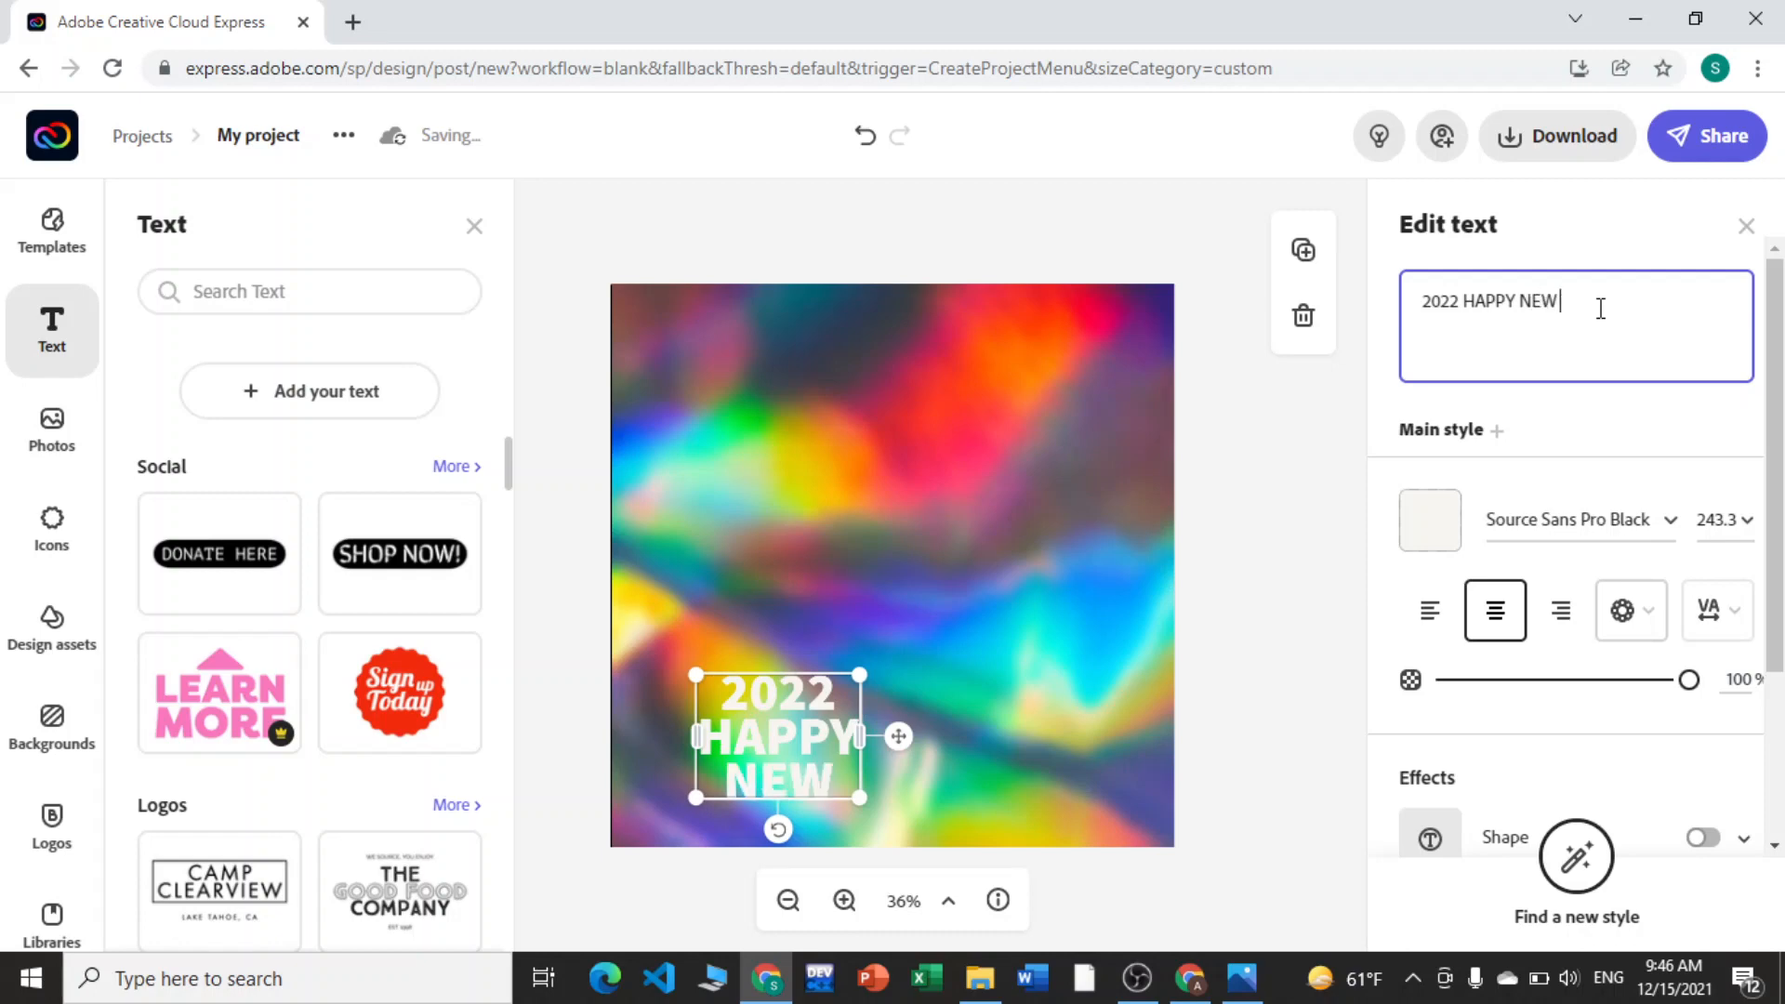
pyautogui.write(' YEAR')
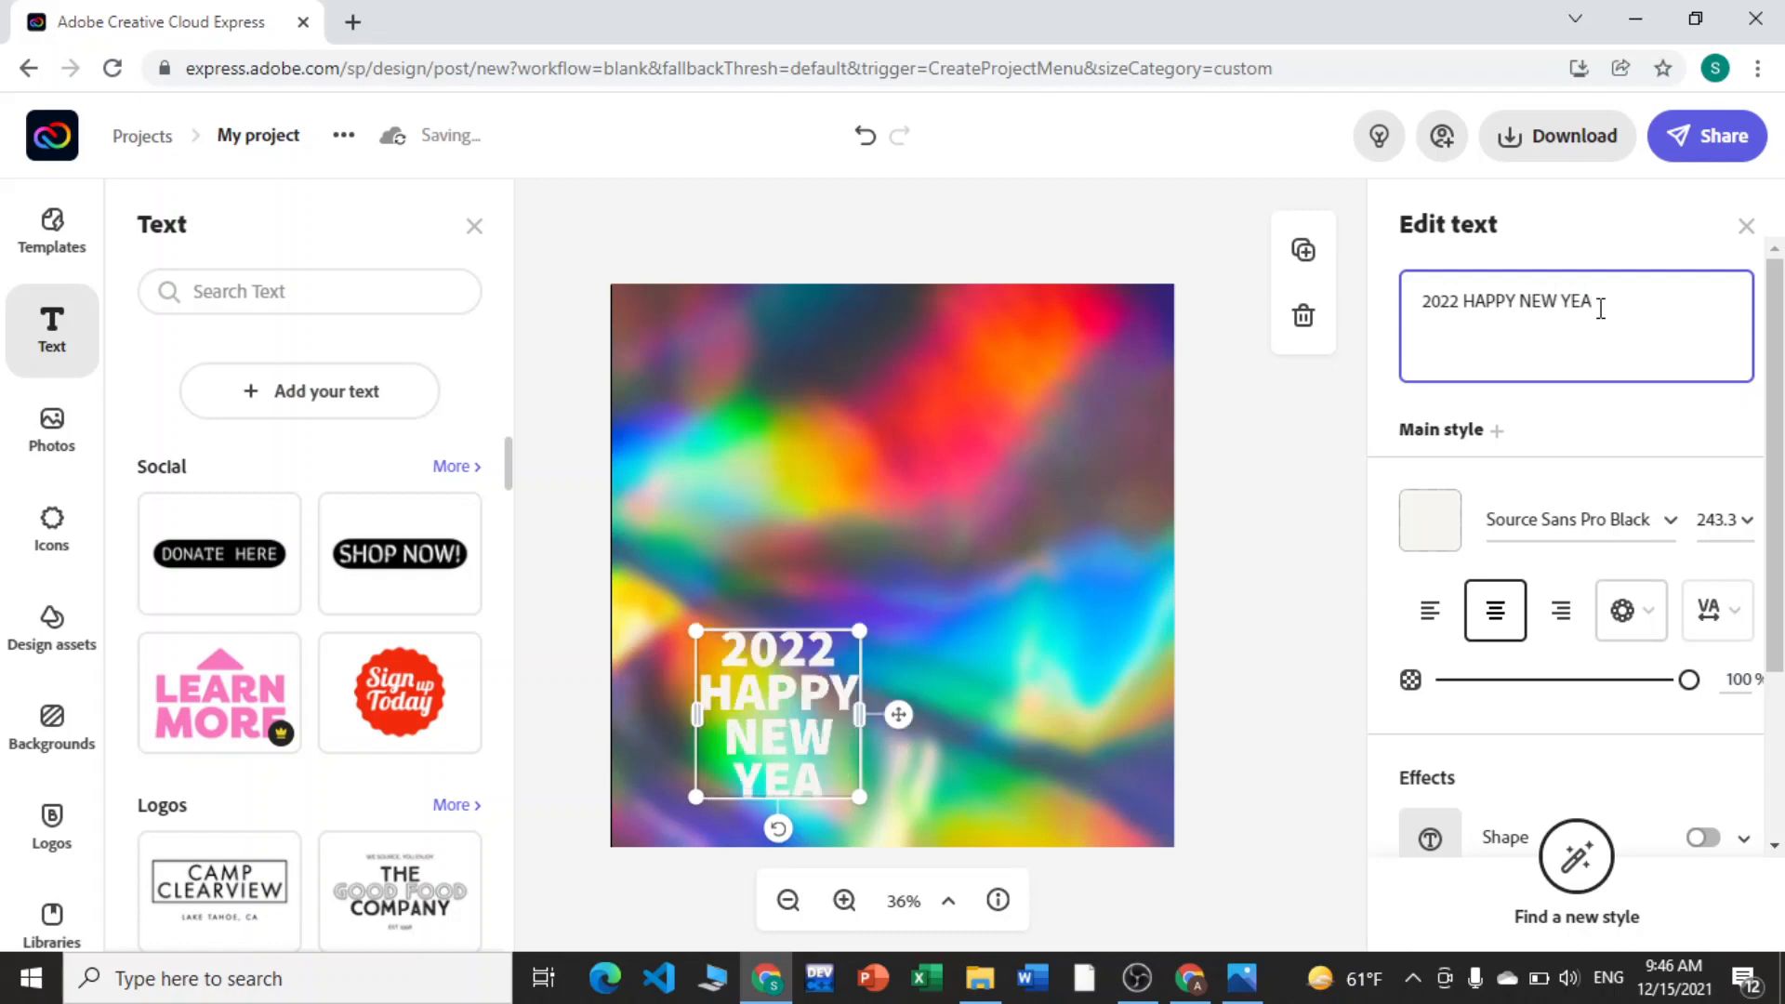
pyautogui.click(475, 227)
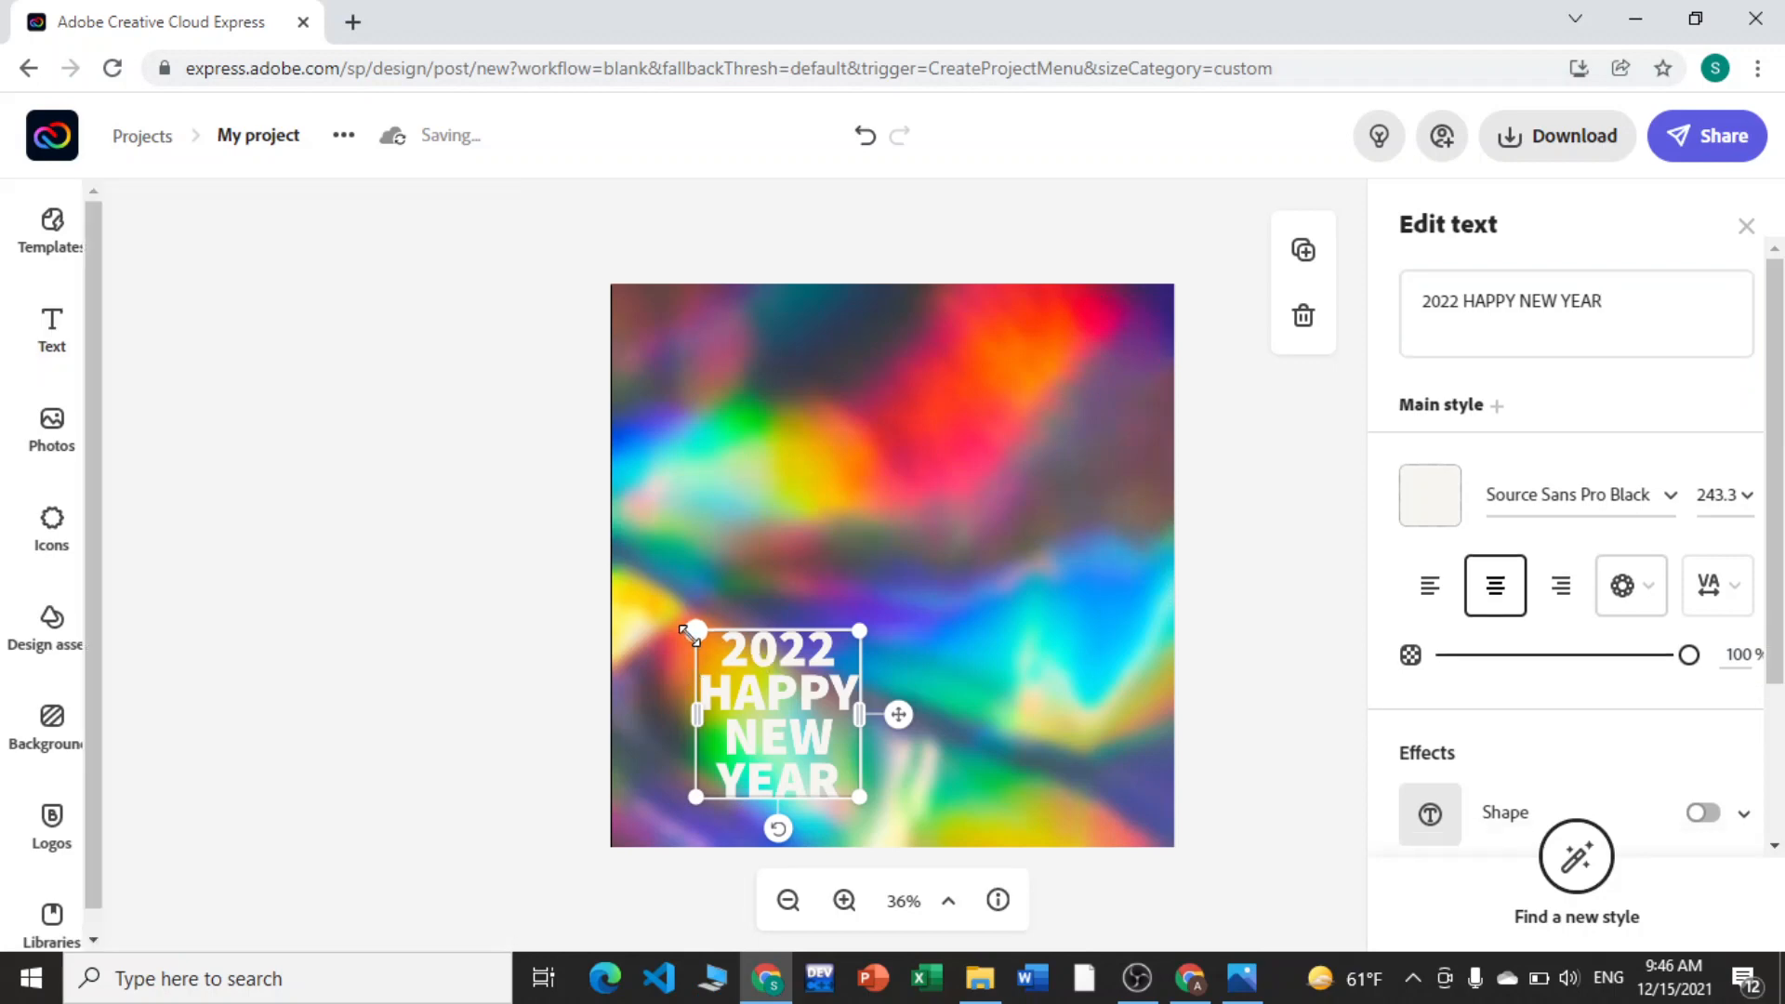
# Step: Enlarge the text to a size of about 541 so it spans nearly the canvas width, and centre it on the background
pyautogui.moveTo(689, 635); pyautogui.dragTo(638, 363)
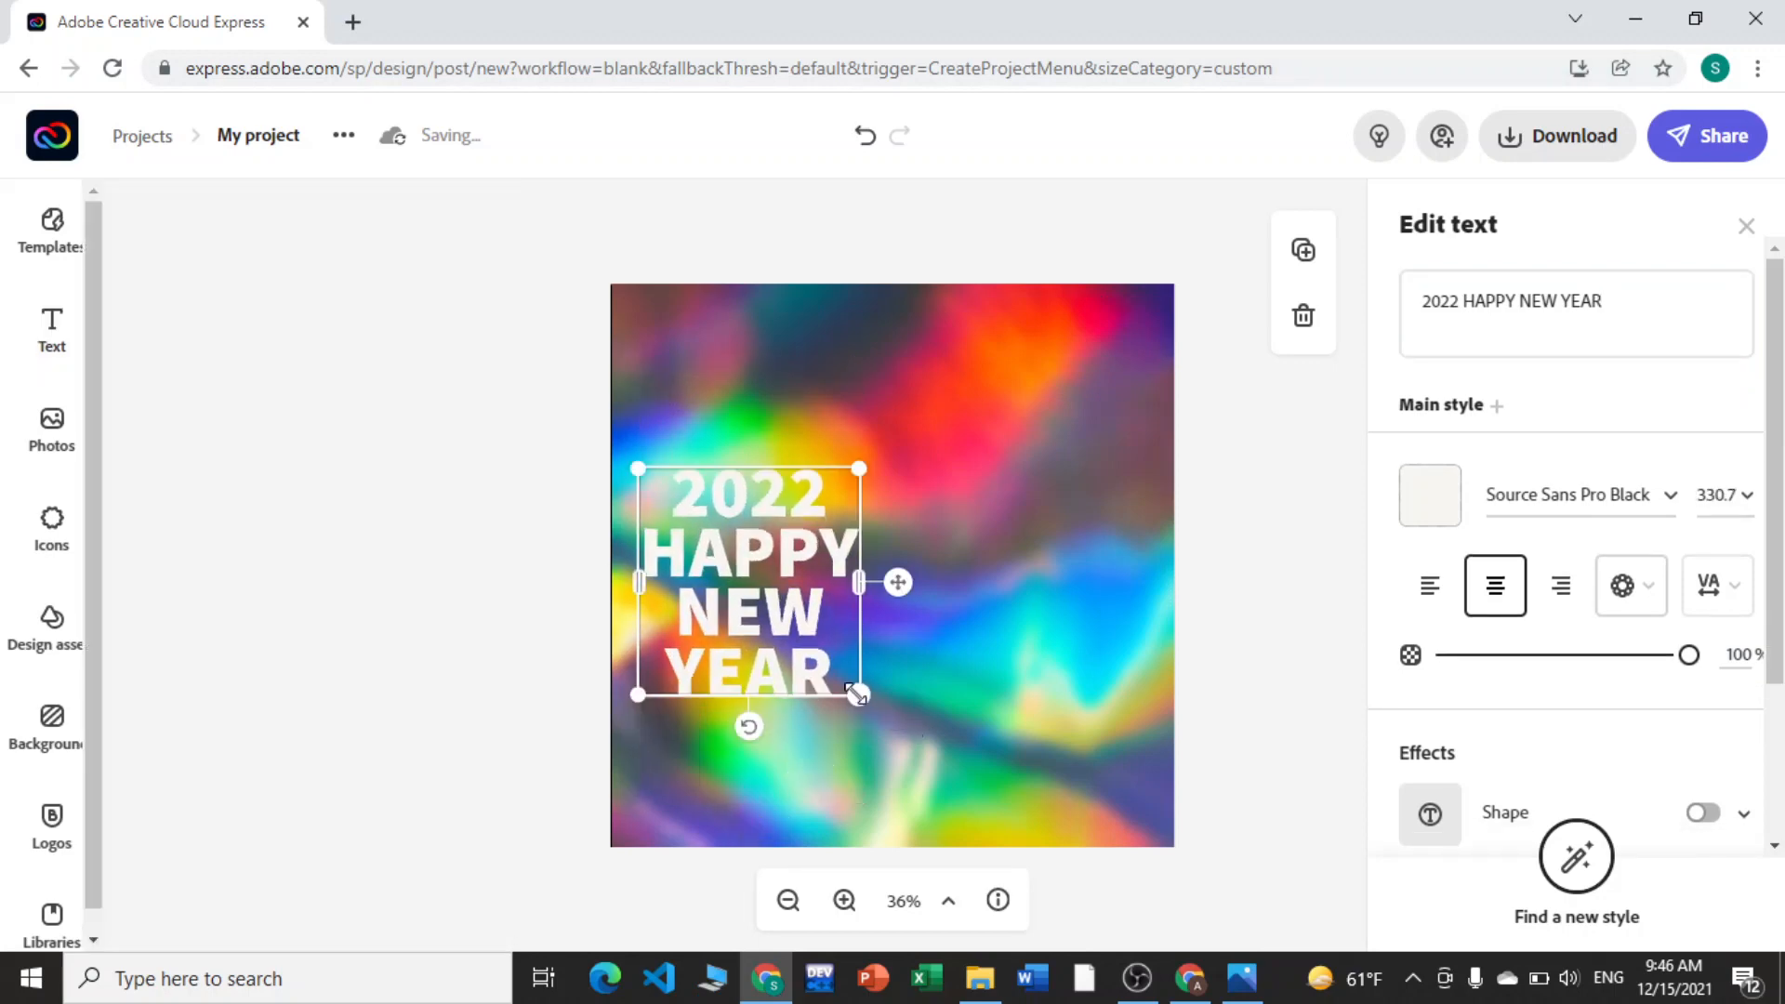
pyautogui.moveTo(856, 693); pyautogui.dragTo(1178, 822)
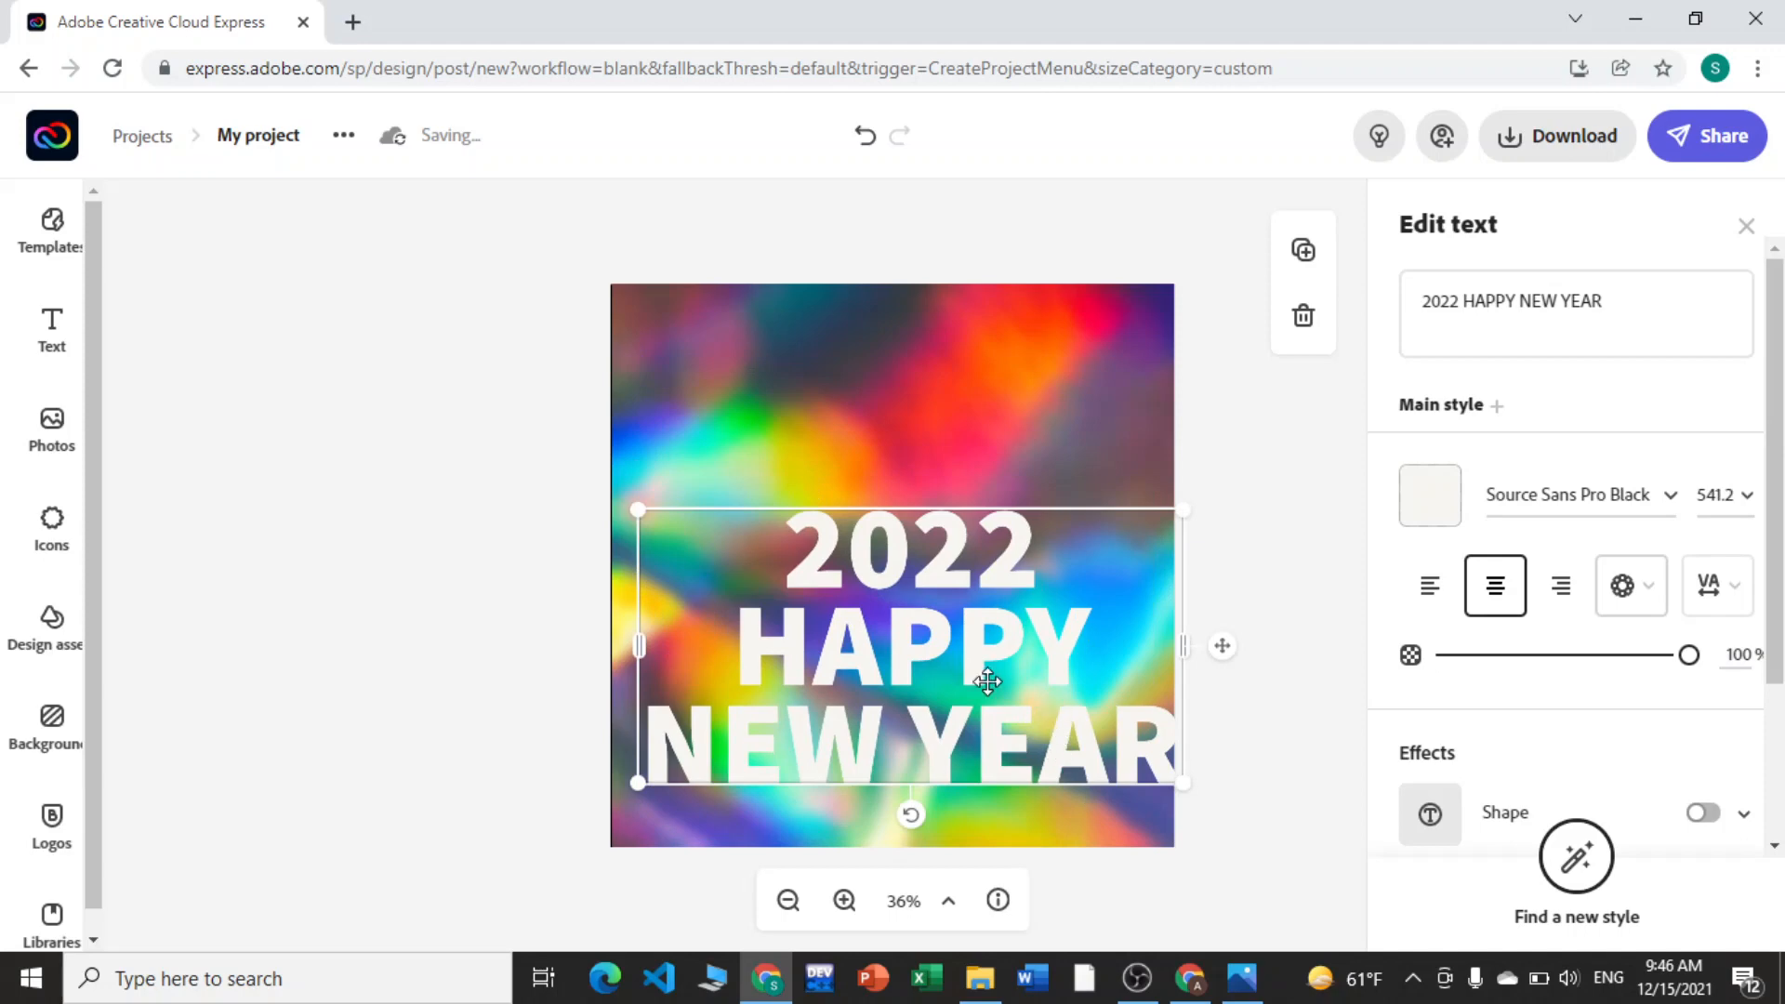
pyautogui.moveTo(967, 656); pyautogui.dragTo(942, 569)
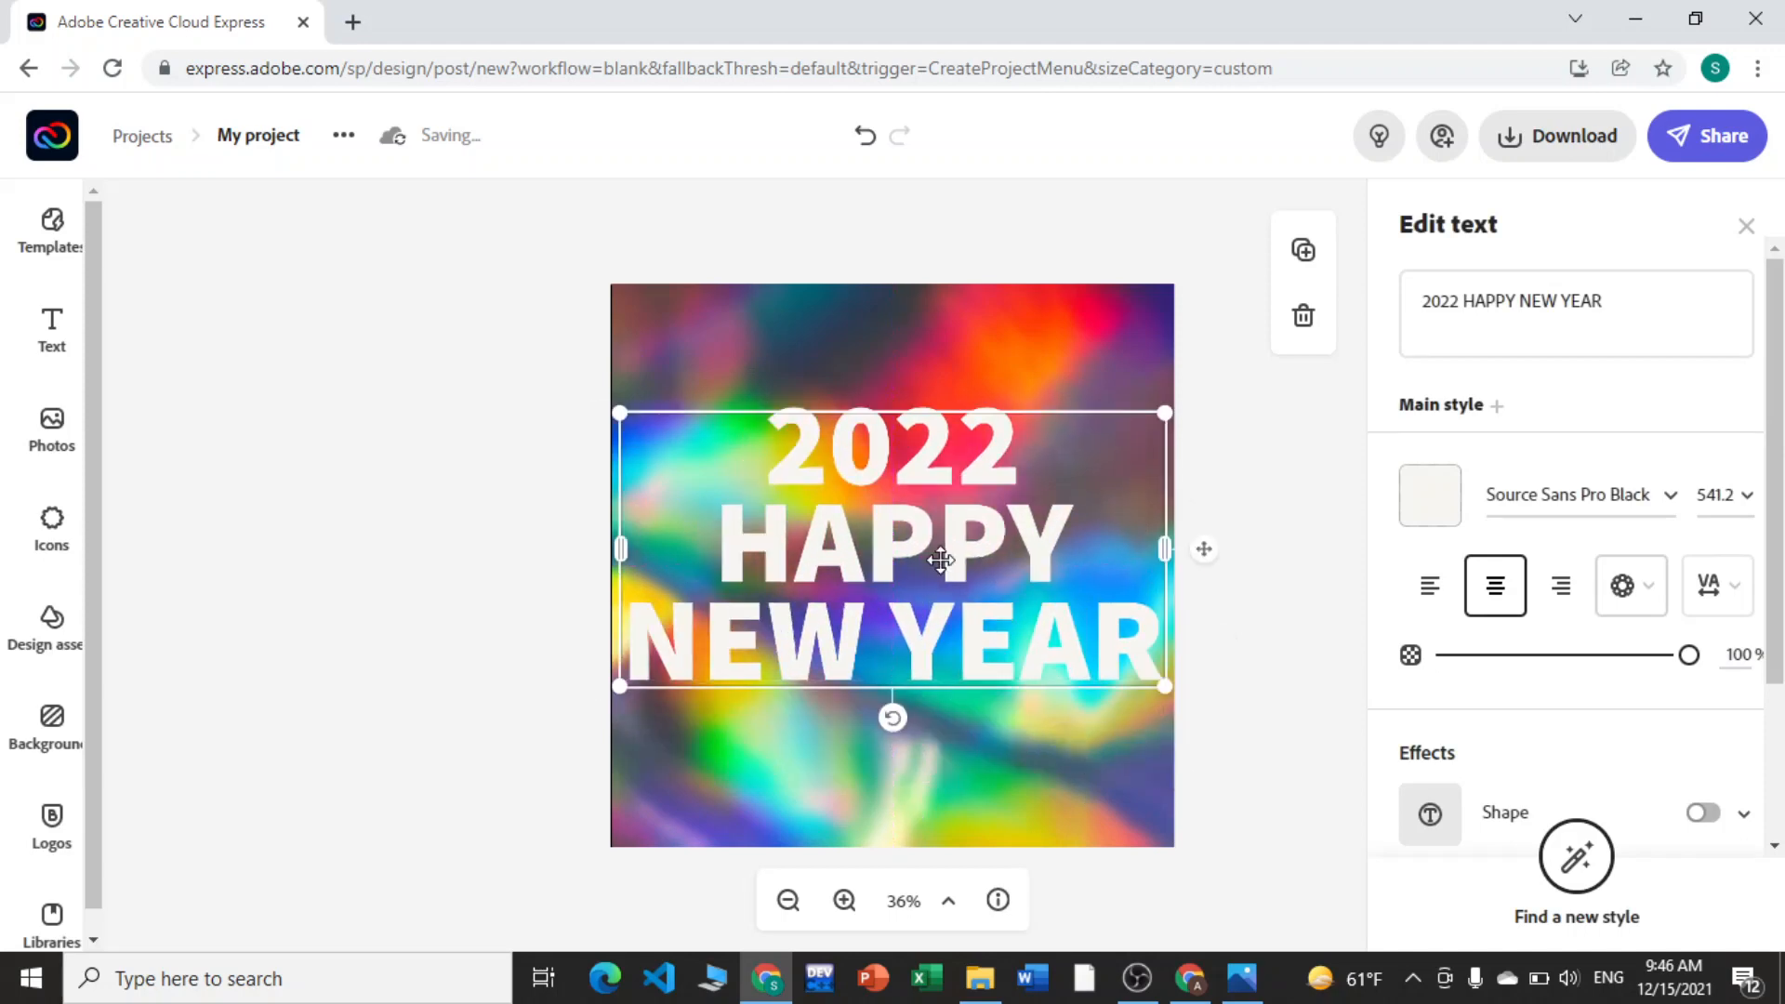
# Step: Set the main text color to black and add a Highlight style to the word "2022"
pyautogui.click(1432, 497)
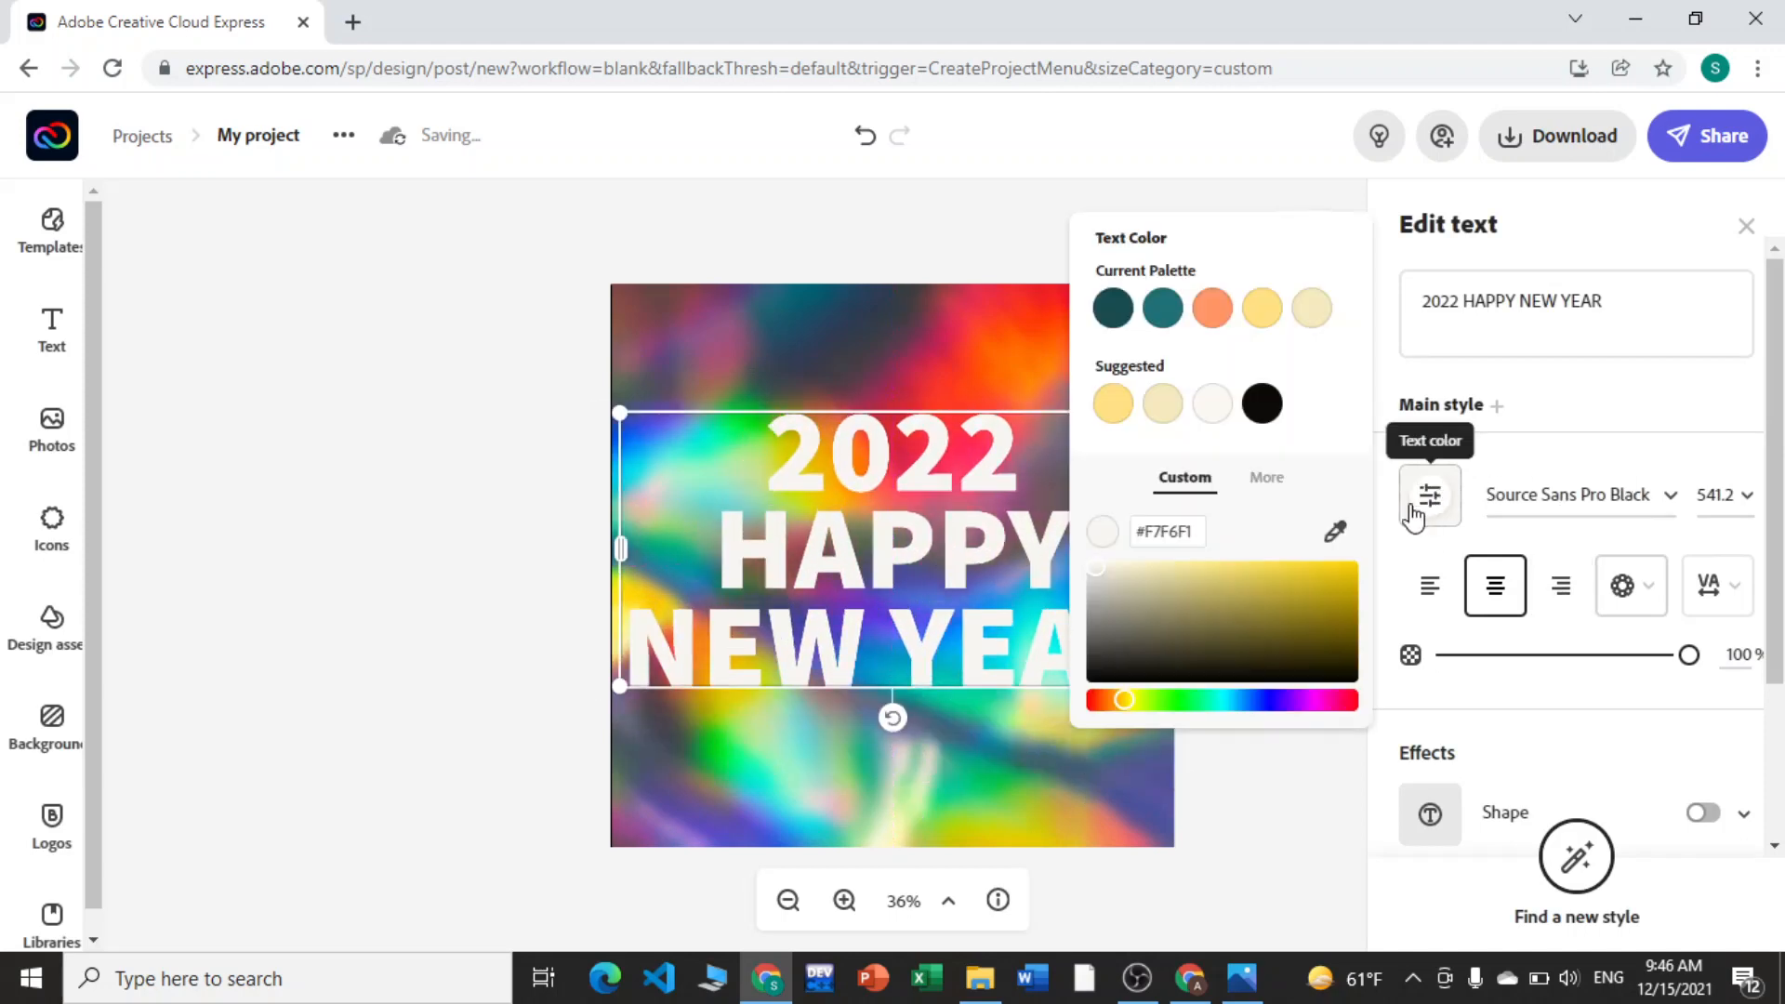
pyautogui.click(1264, 405)
pyautogui.click(1499, 465)
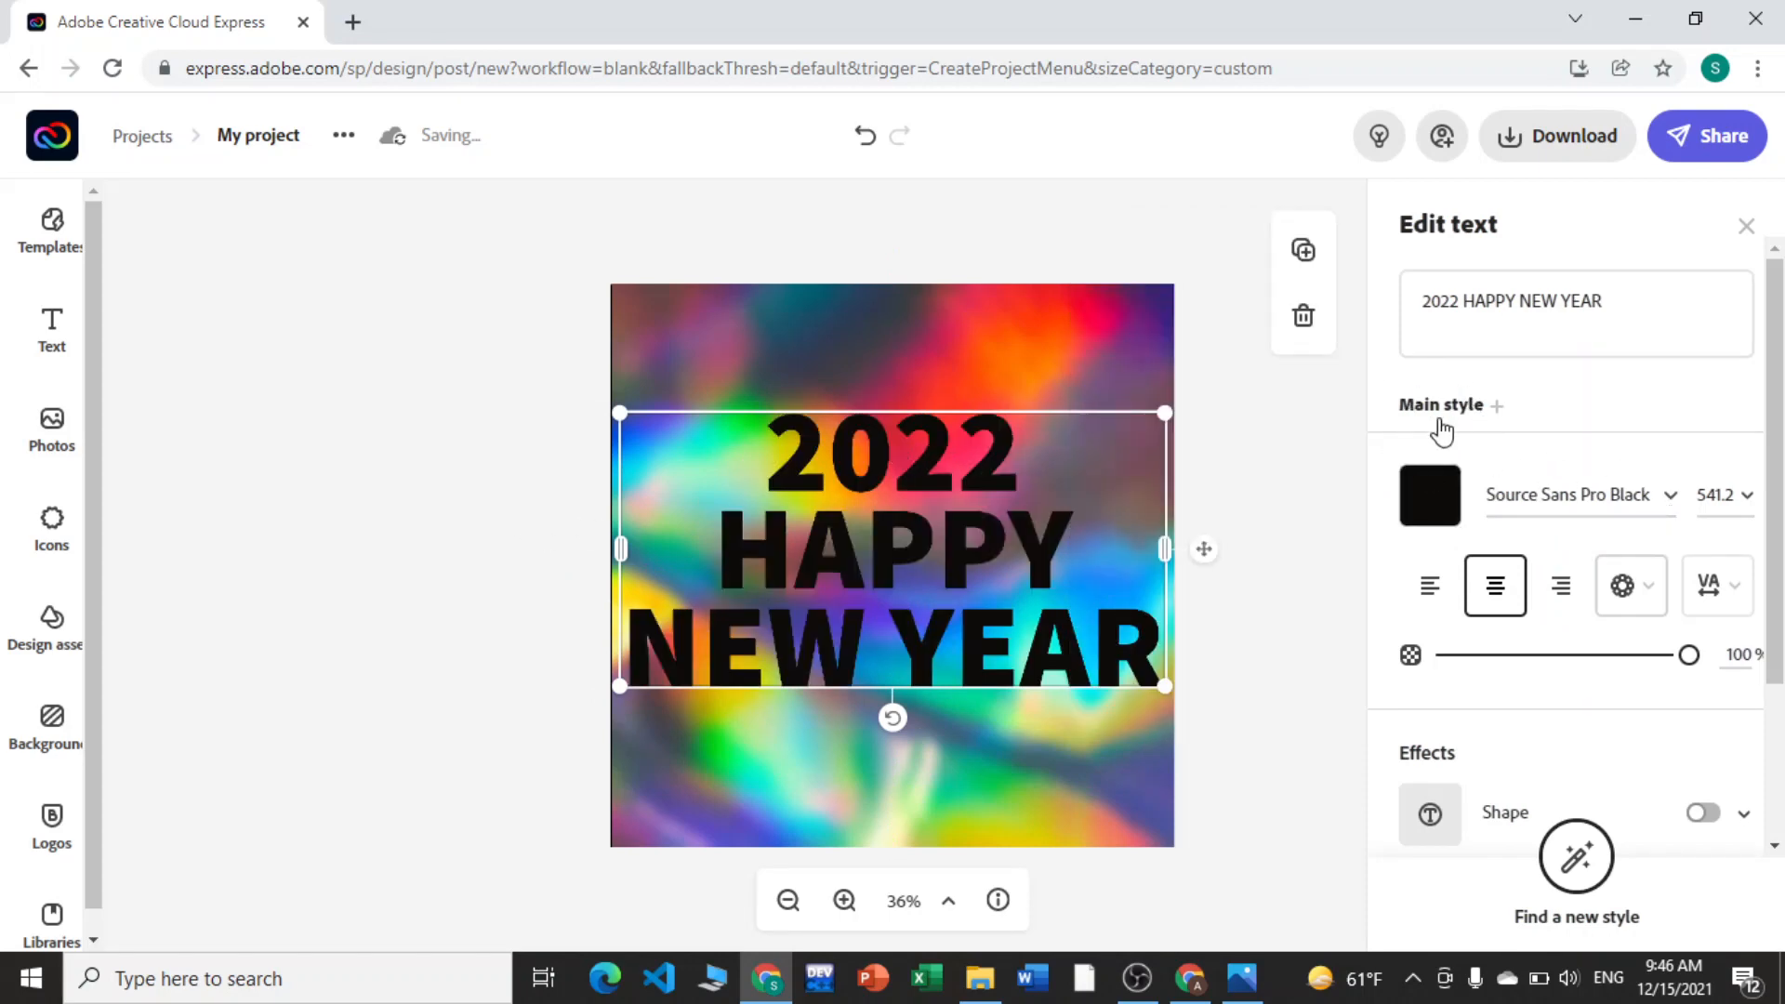
pyautogui.click(1497, 406)
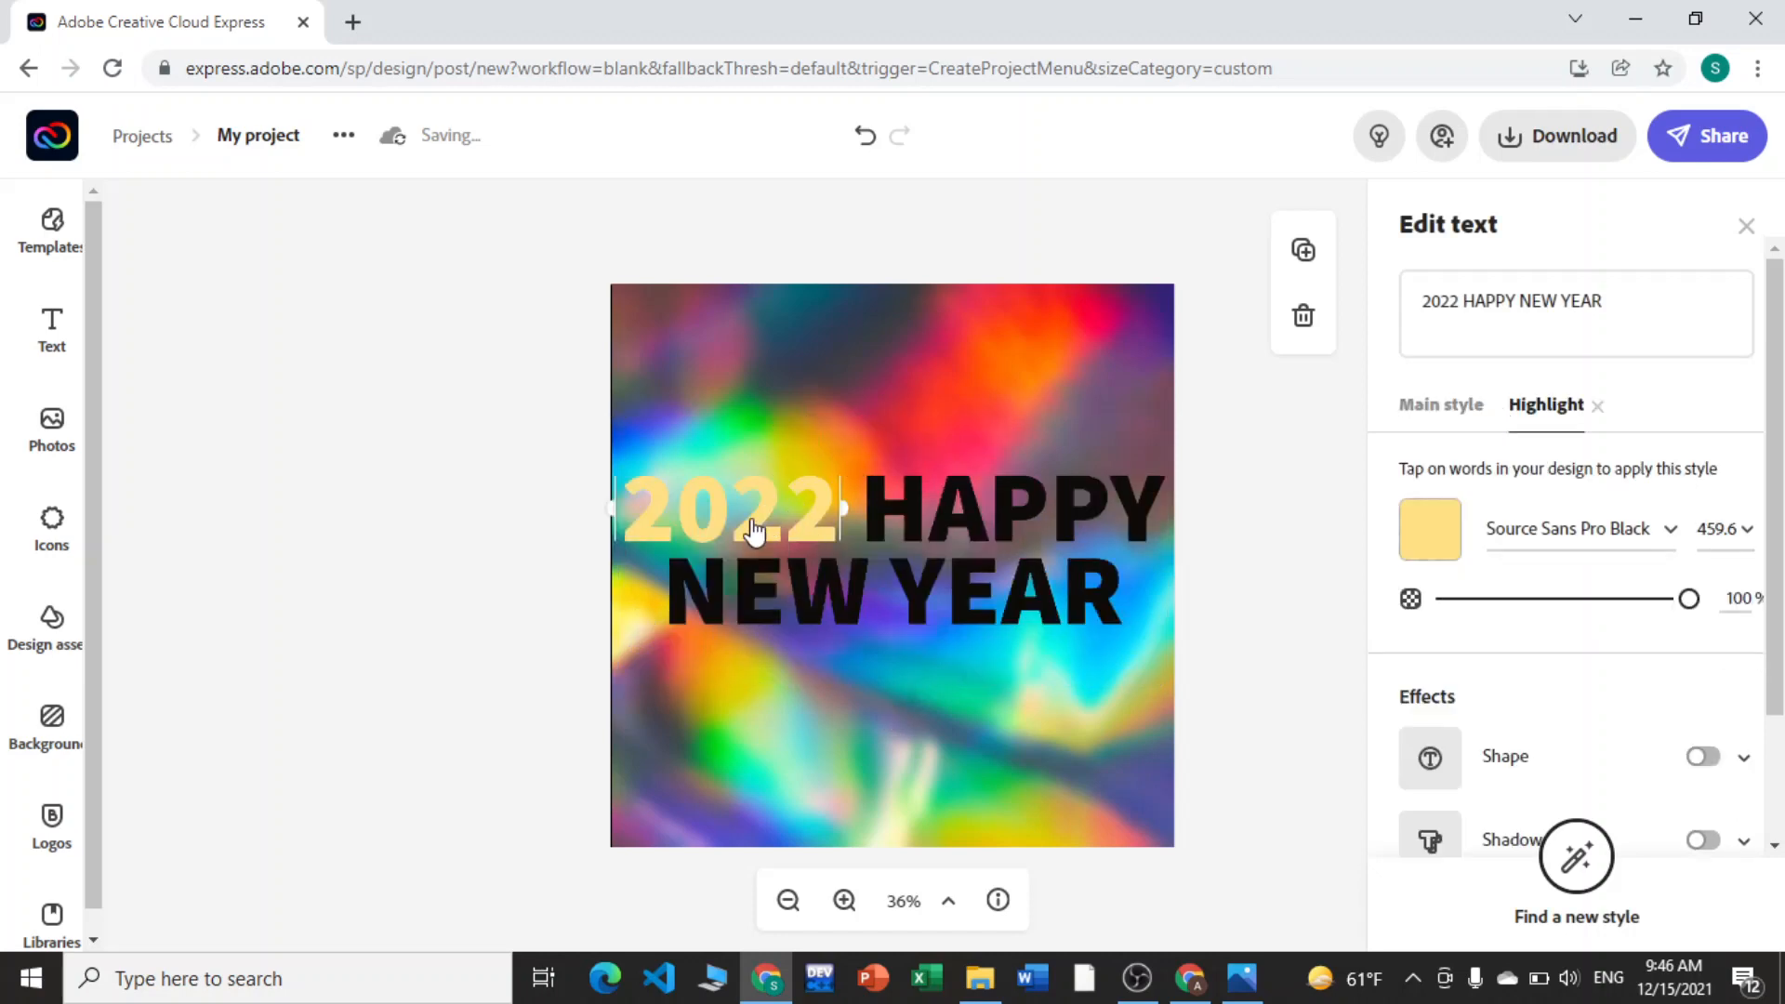
# Step: Try the Highlight style on "HAPPY" and toggle it on "2022", then undo until only "2022" is highlighted
pyautogui.click(897, 501)
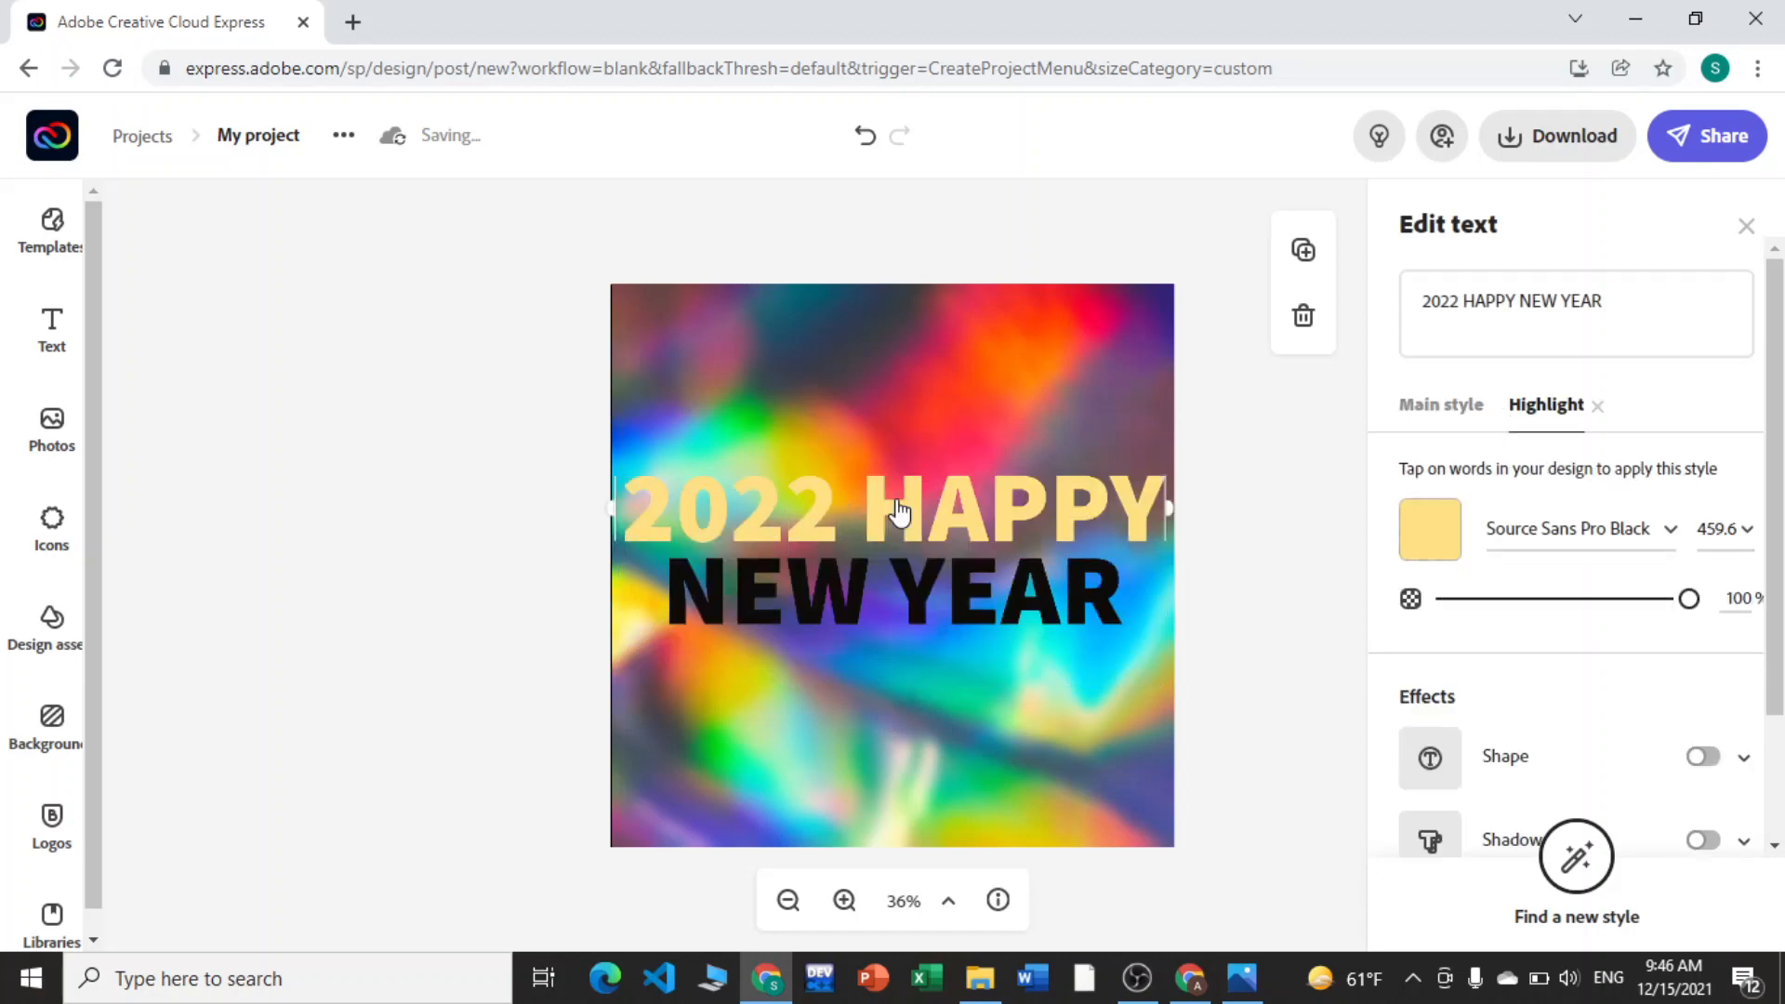
pyautogui.click(731, 524)
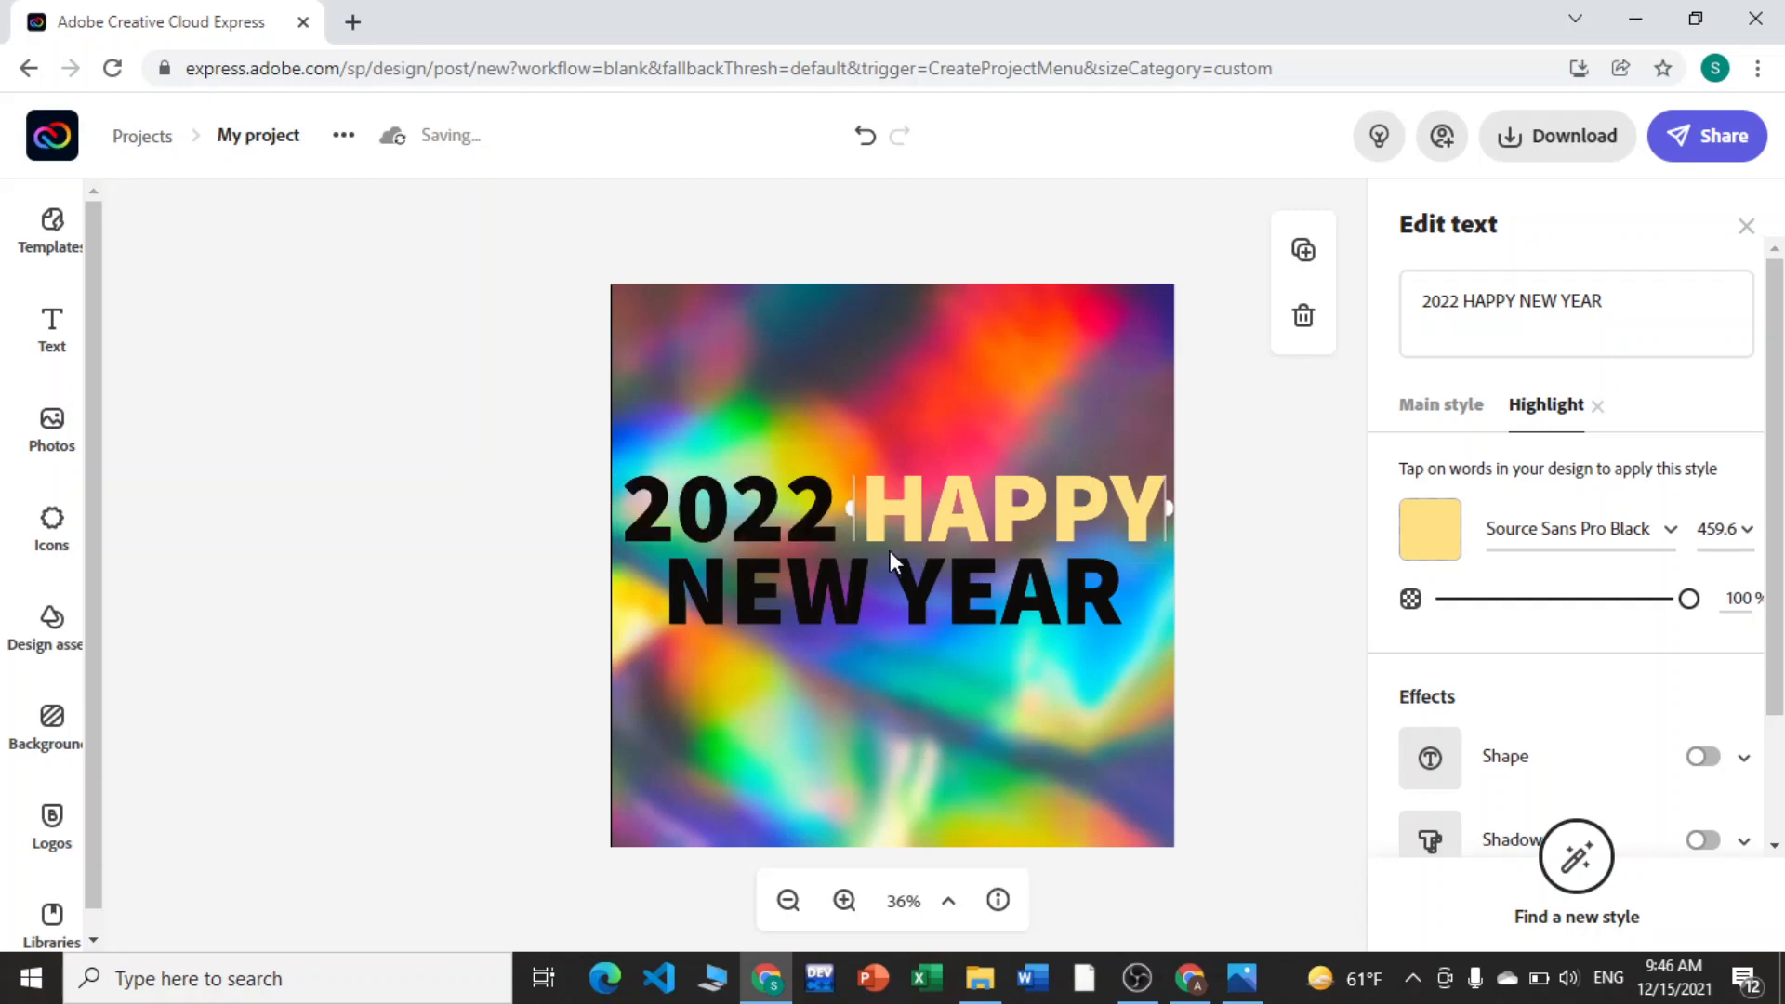
pyautogui.click(823, 522)
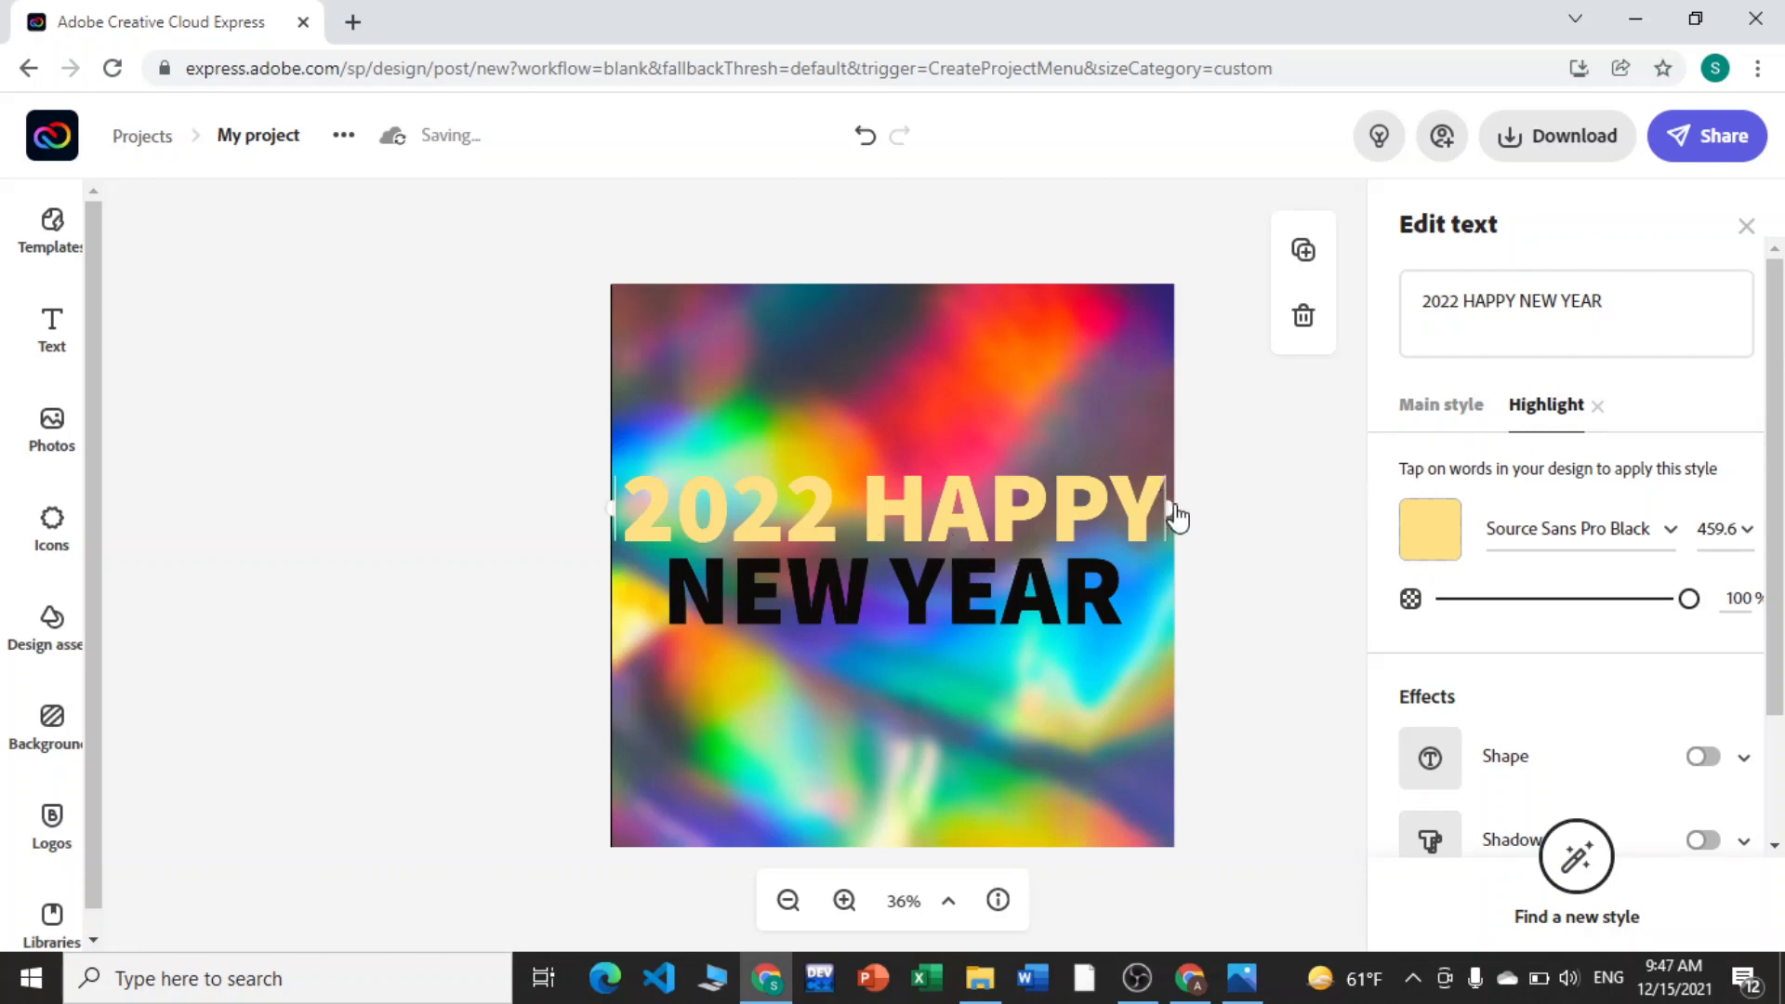
pyautogui.click(901, 525)
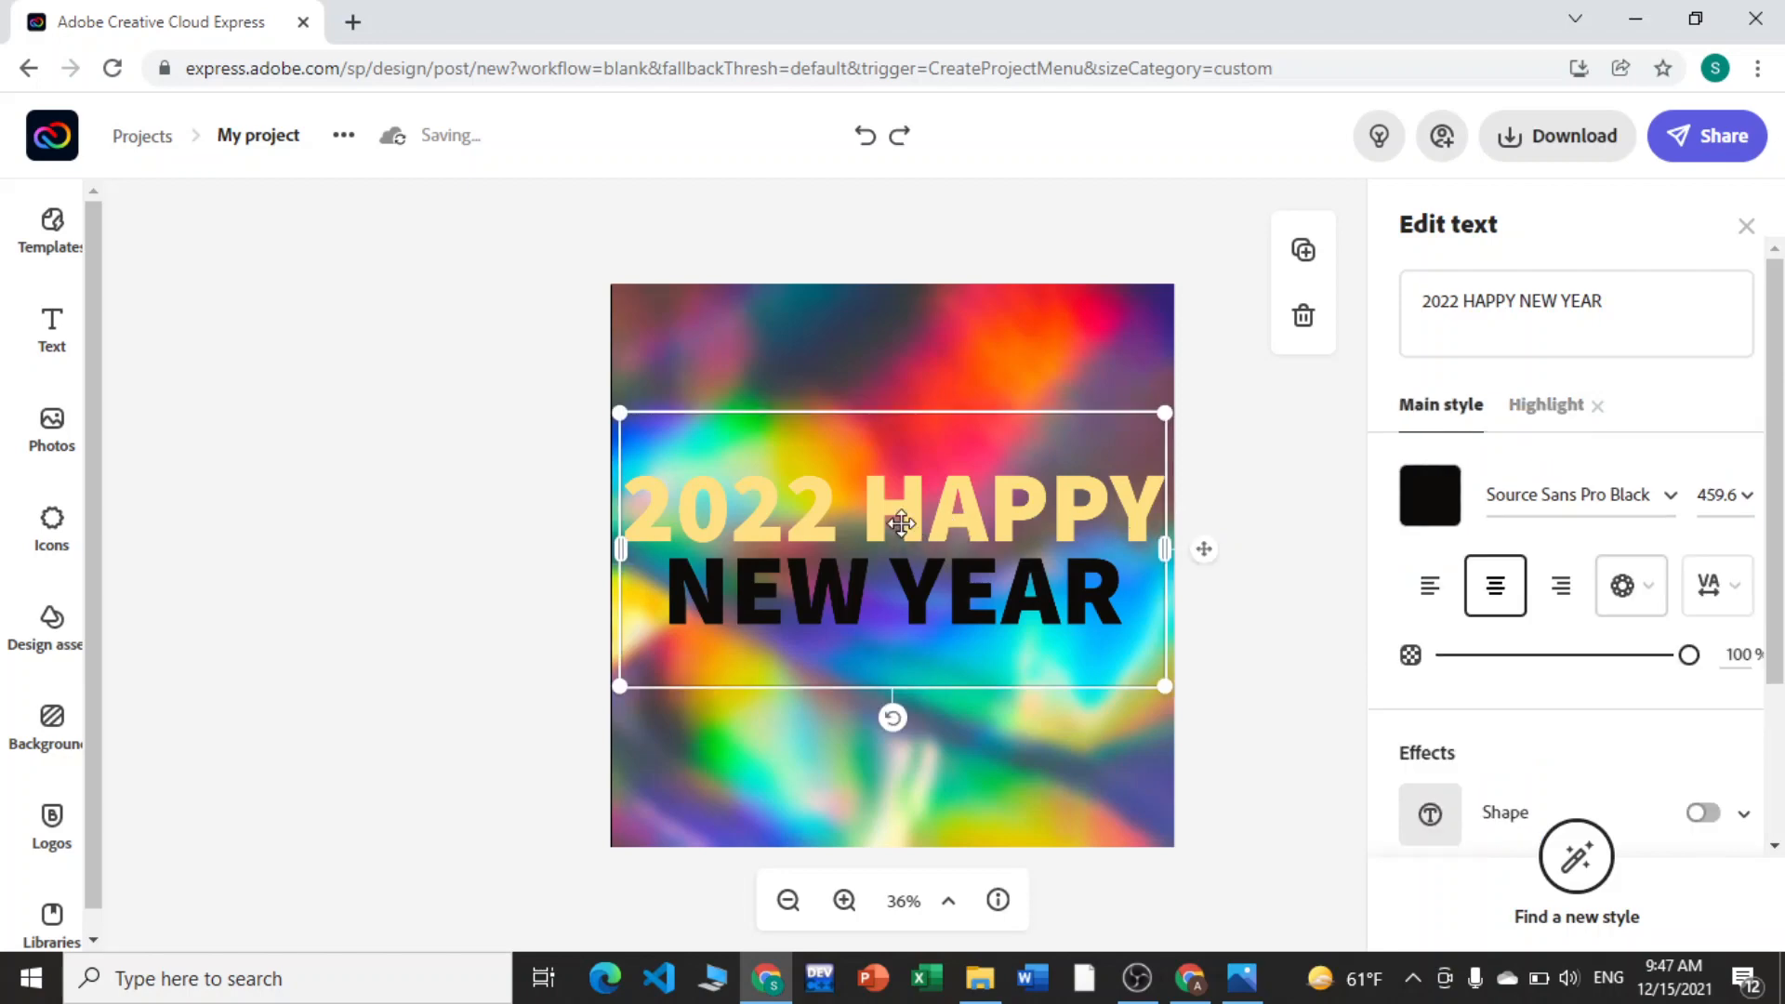
pyautogui.hotkey('ctrl', 'z')
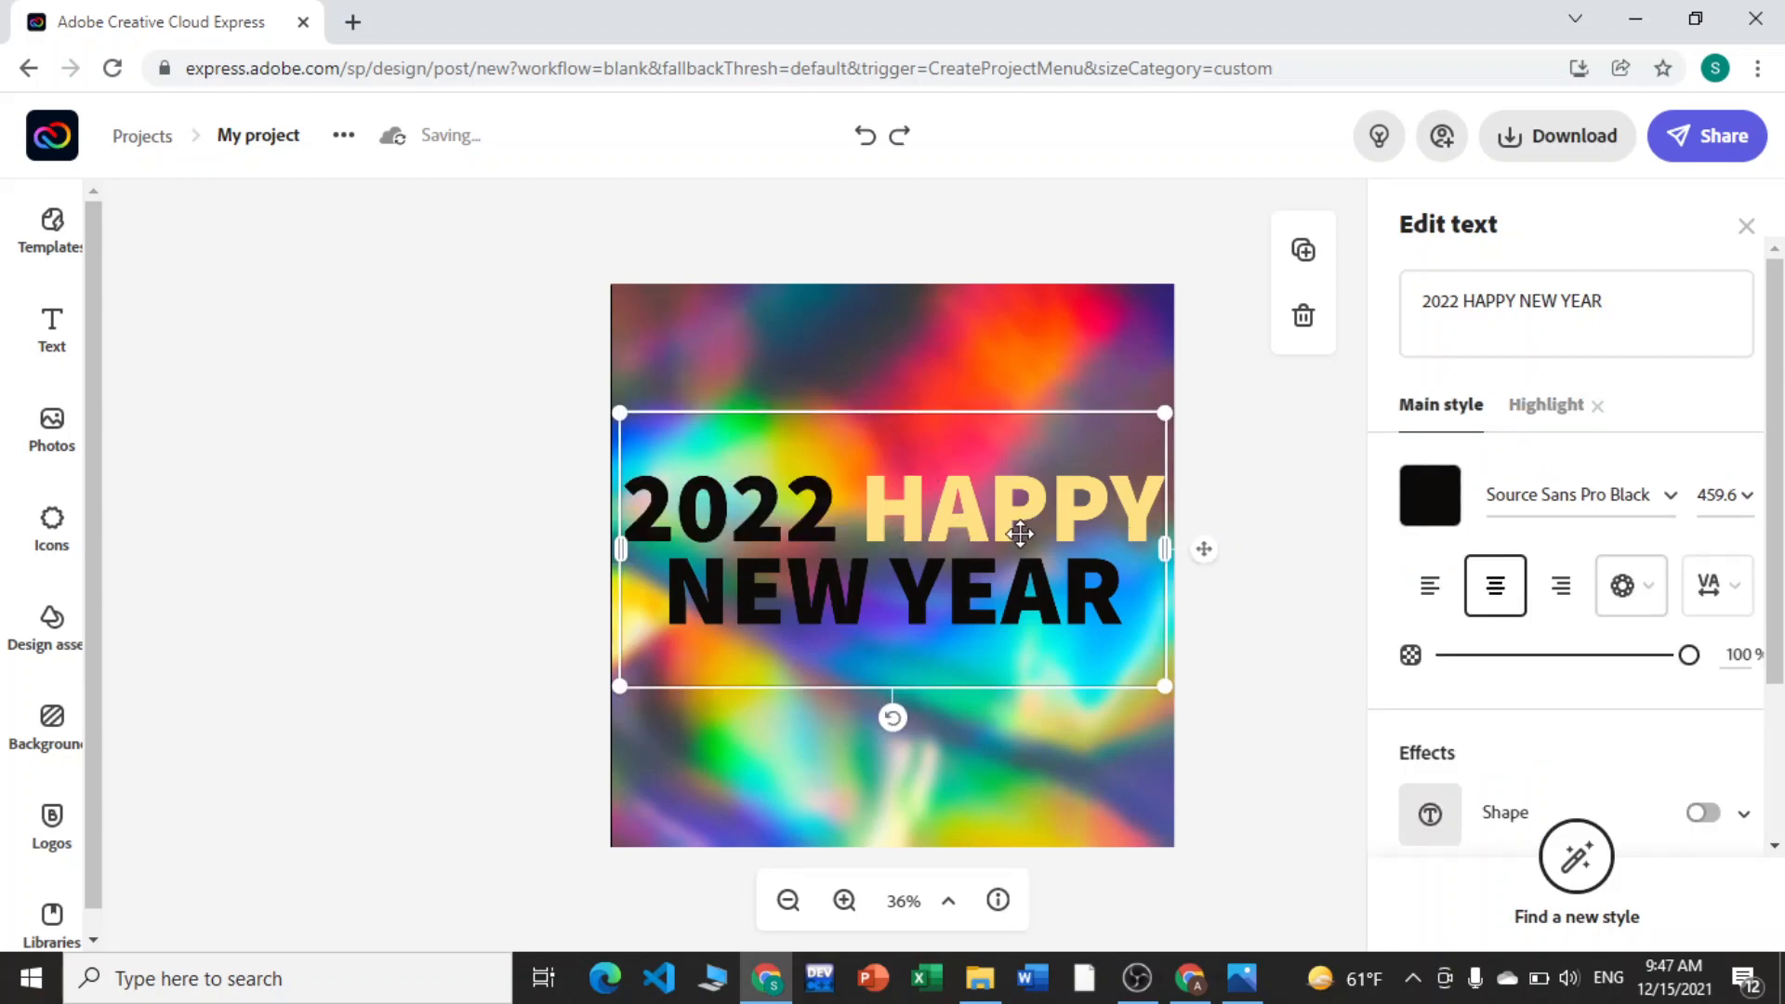
pyautogui.hotkey('ctrl', 'shift', 'z')
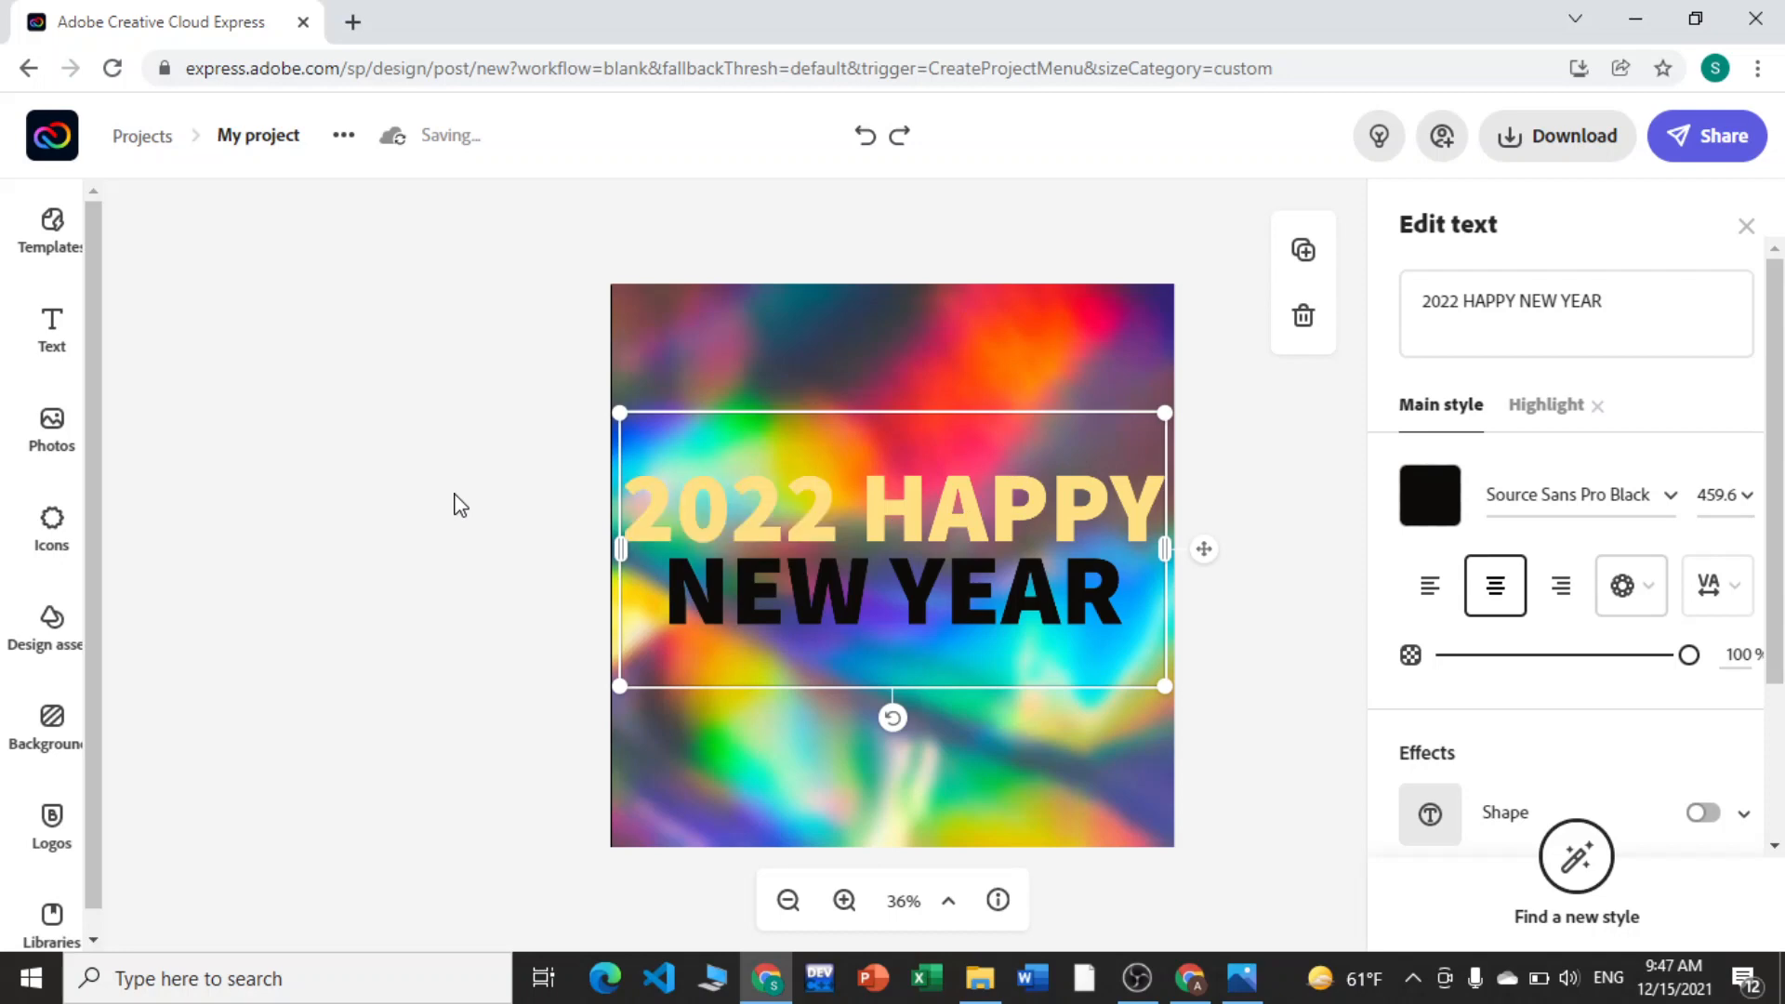
pyautogui.hotkey('ctrl', 'z')
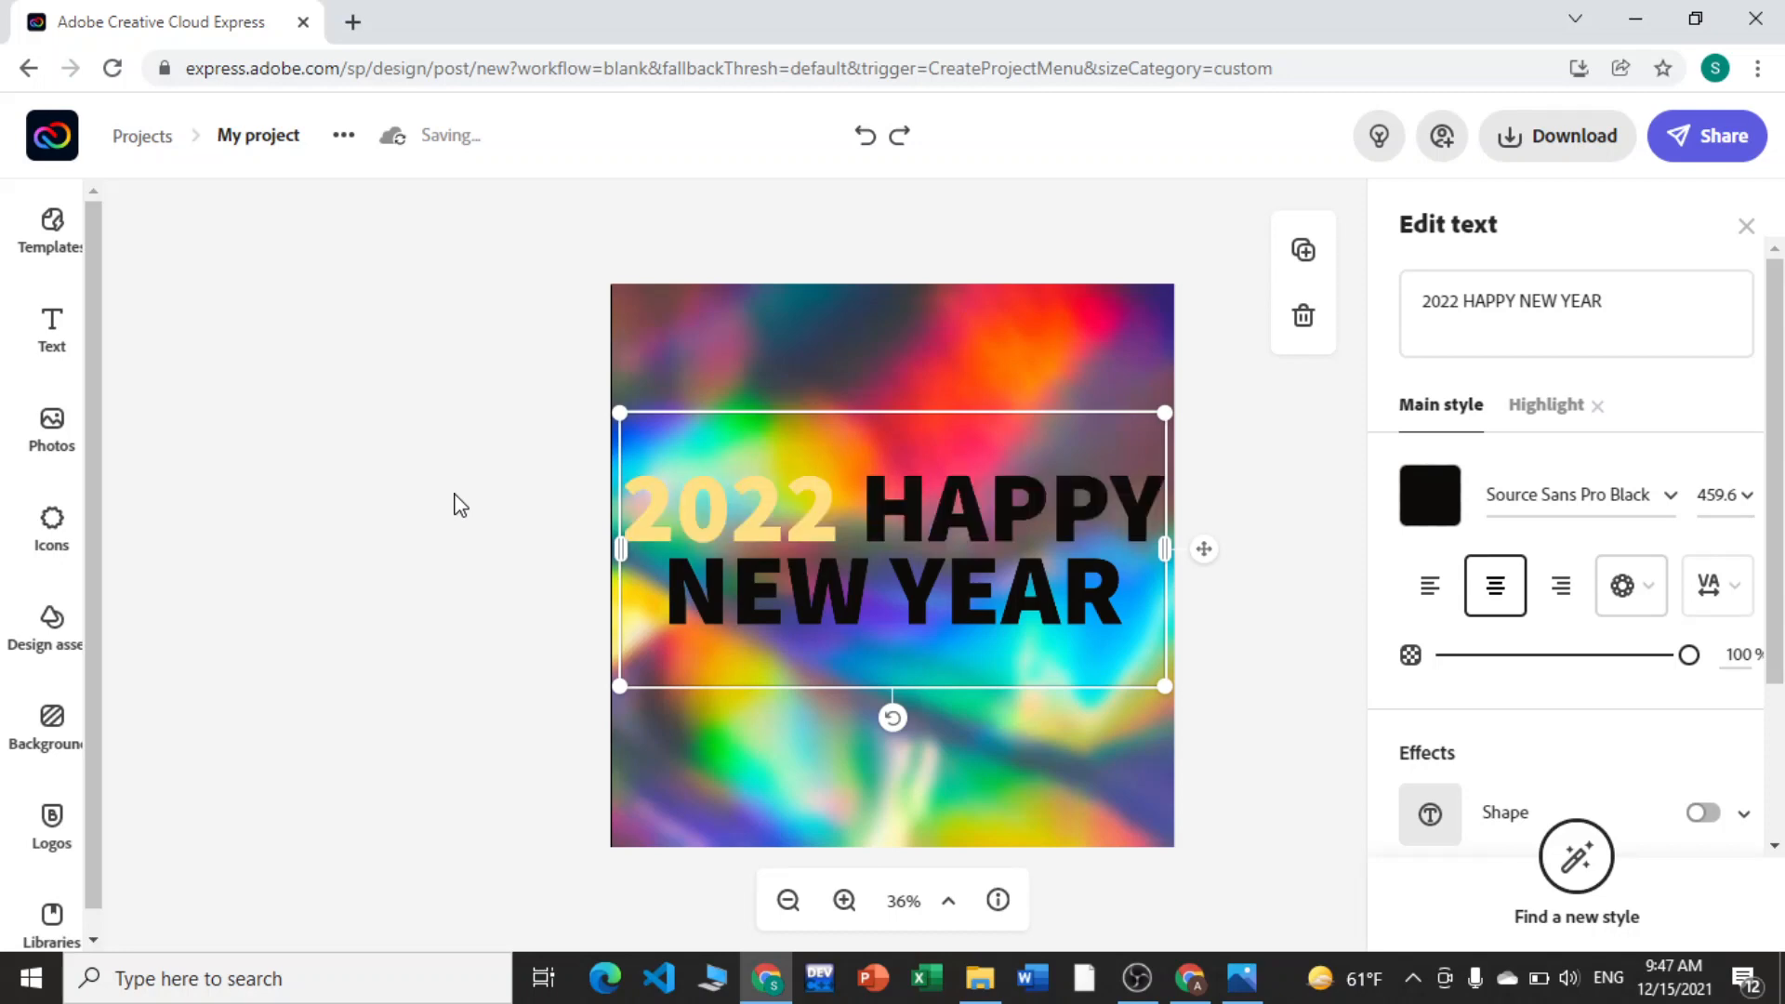
pyautogui.click(574, 549)
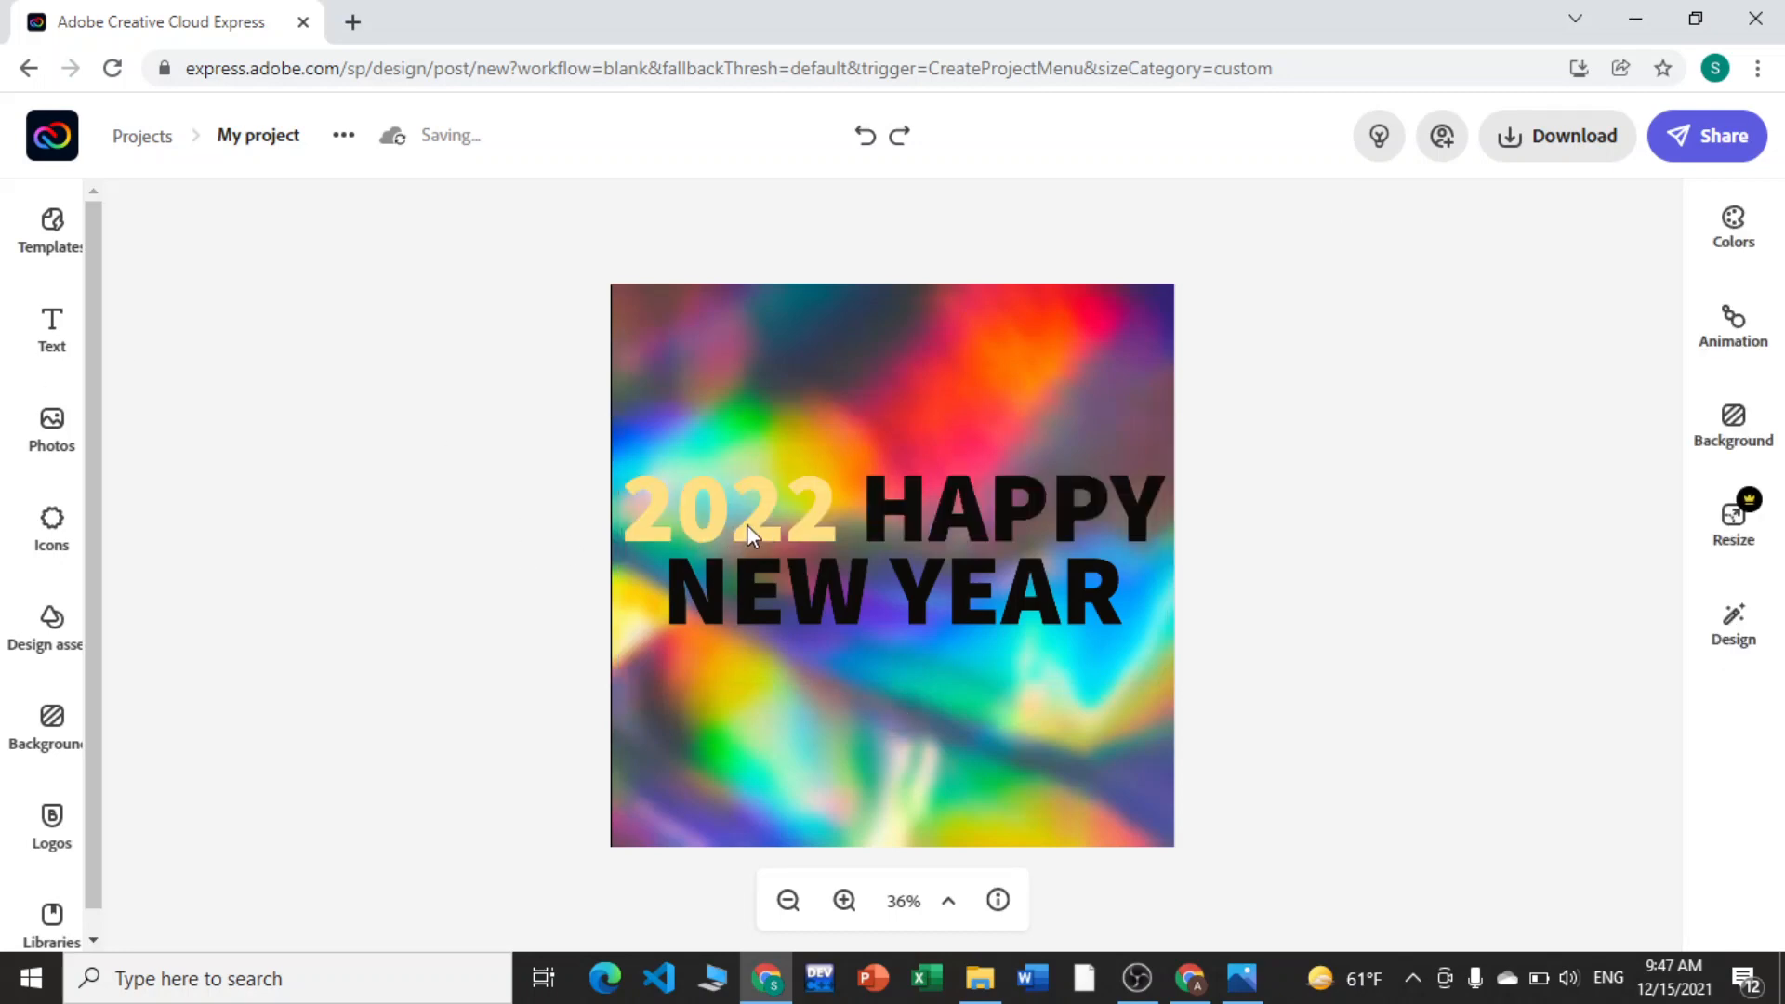
# Step: Try the Stencil Std Bold font on the text, then switch it back to Source Sans Pro Black
pyautogui.click(746, 524)
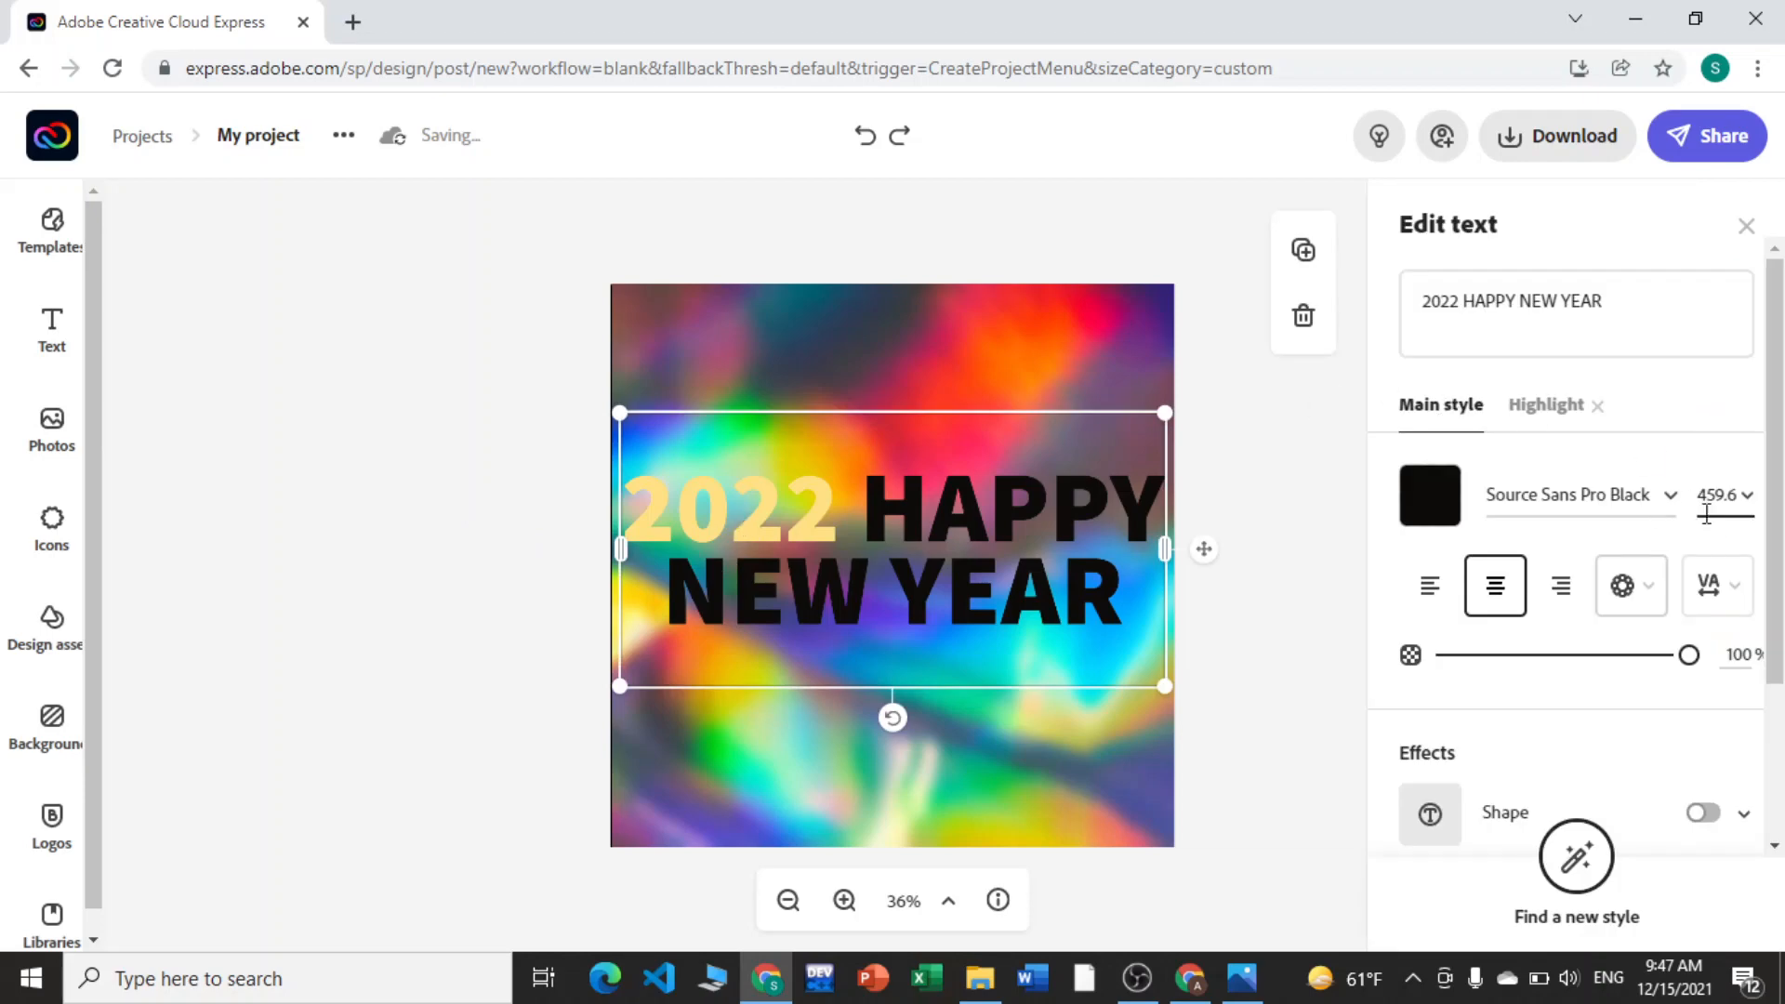
pyautogui.click(1661, 509)
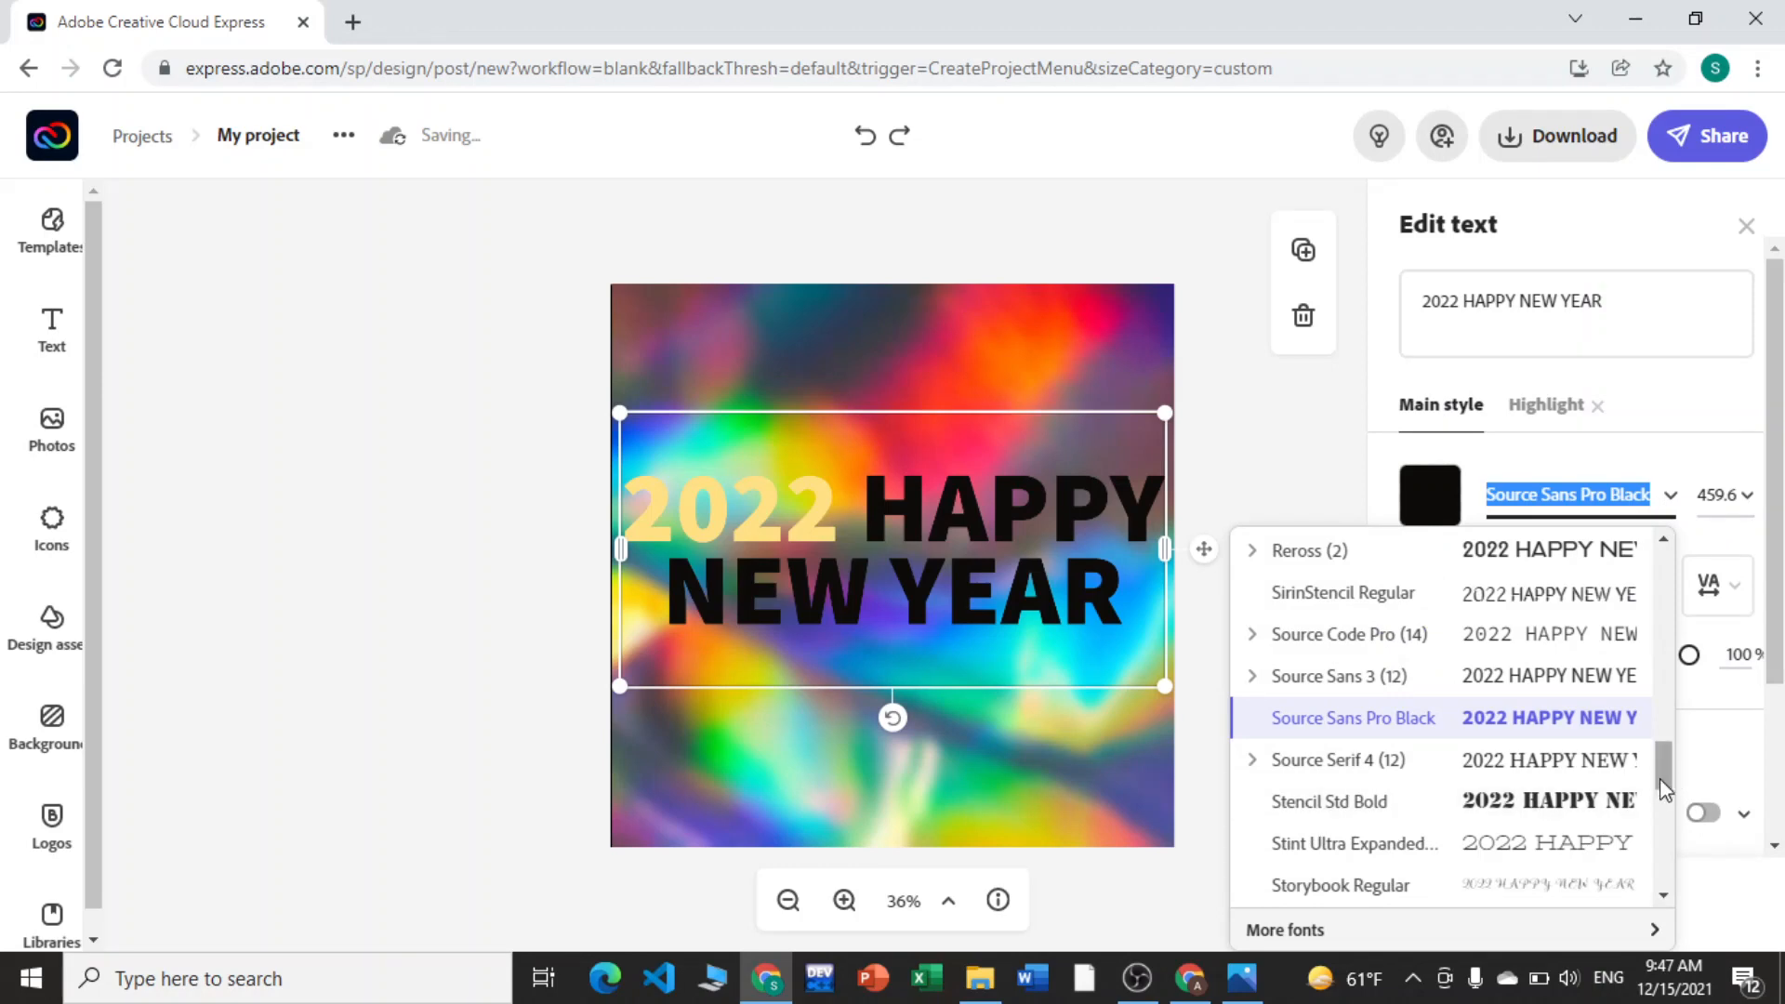
pyautogui.click(1559, 825)
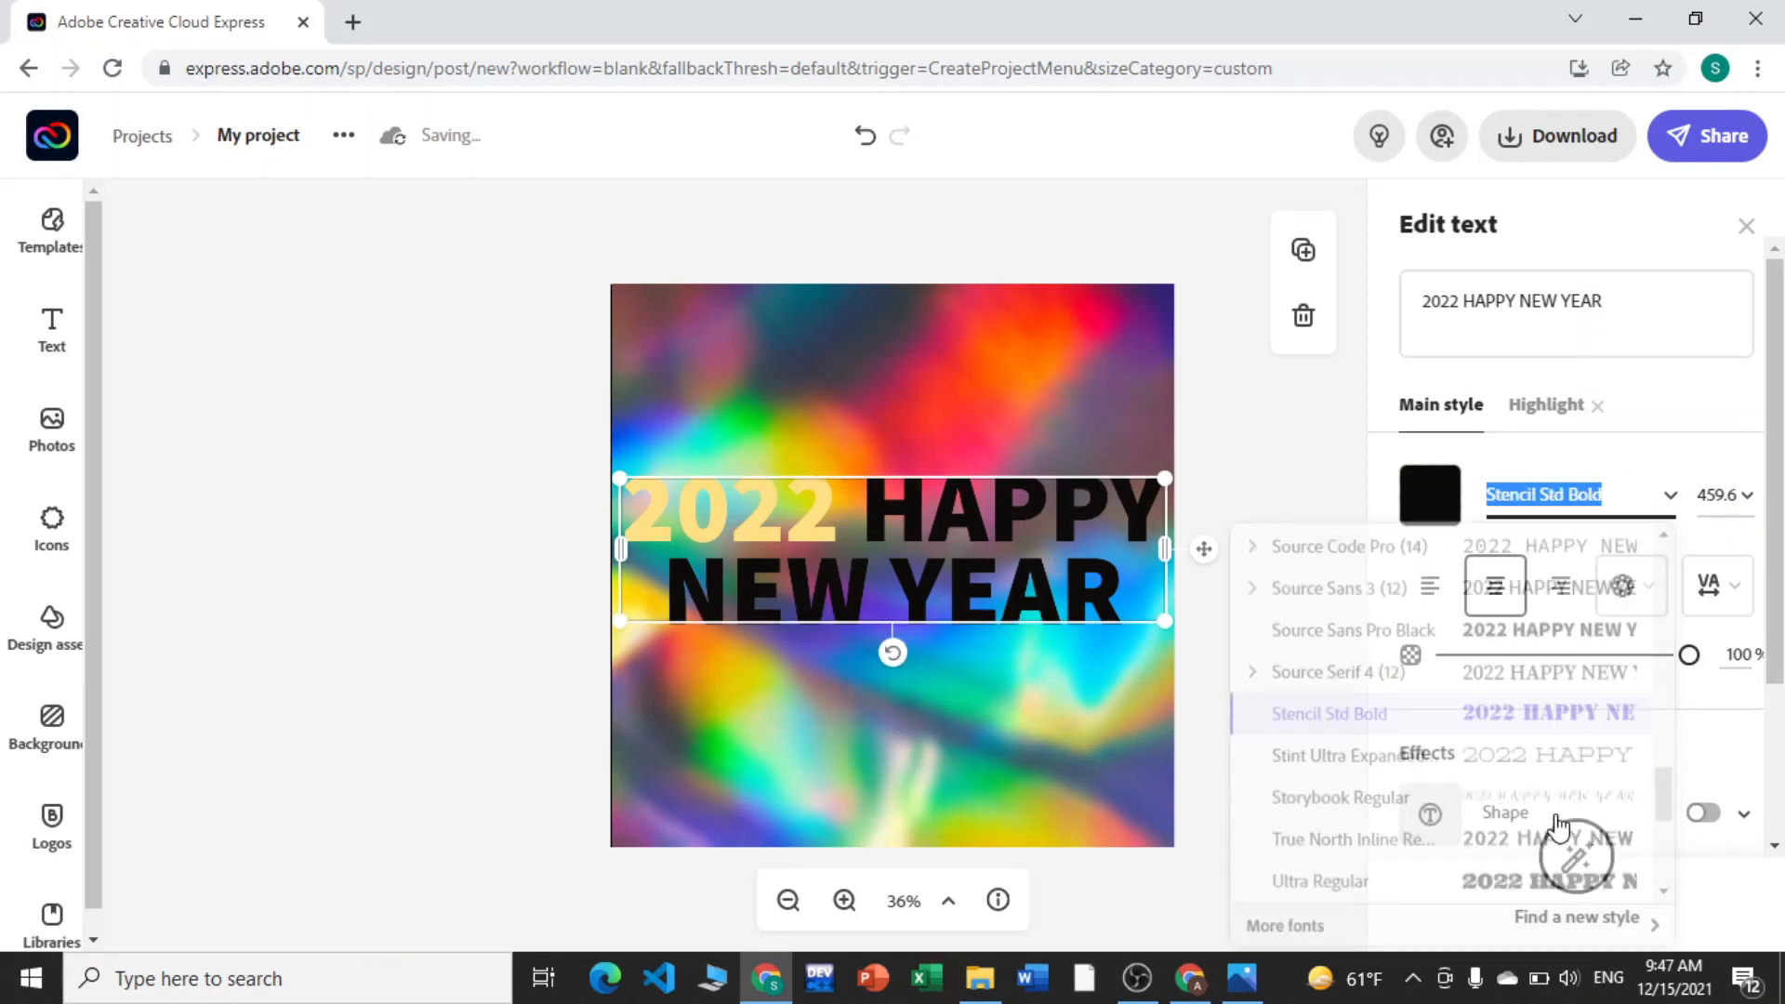
pyautogui.click(1671, 495)
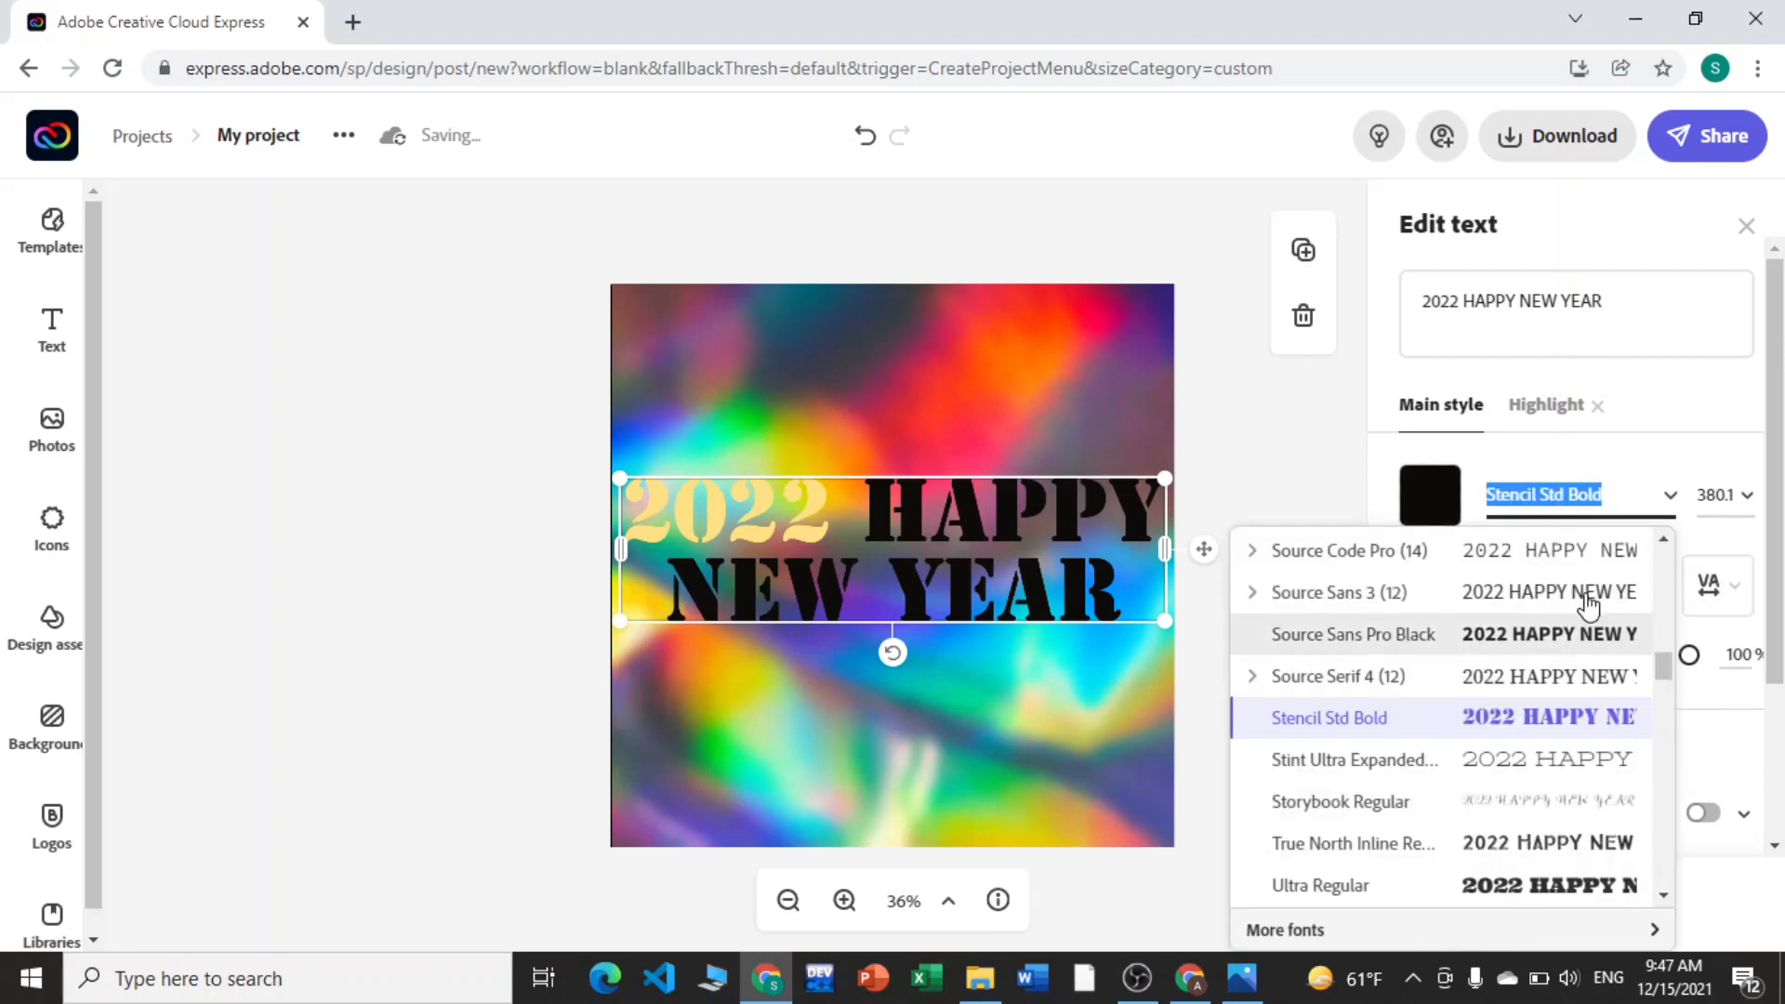
pyautogui.click(1583, 652)
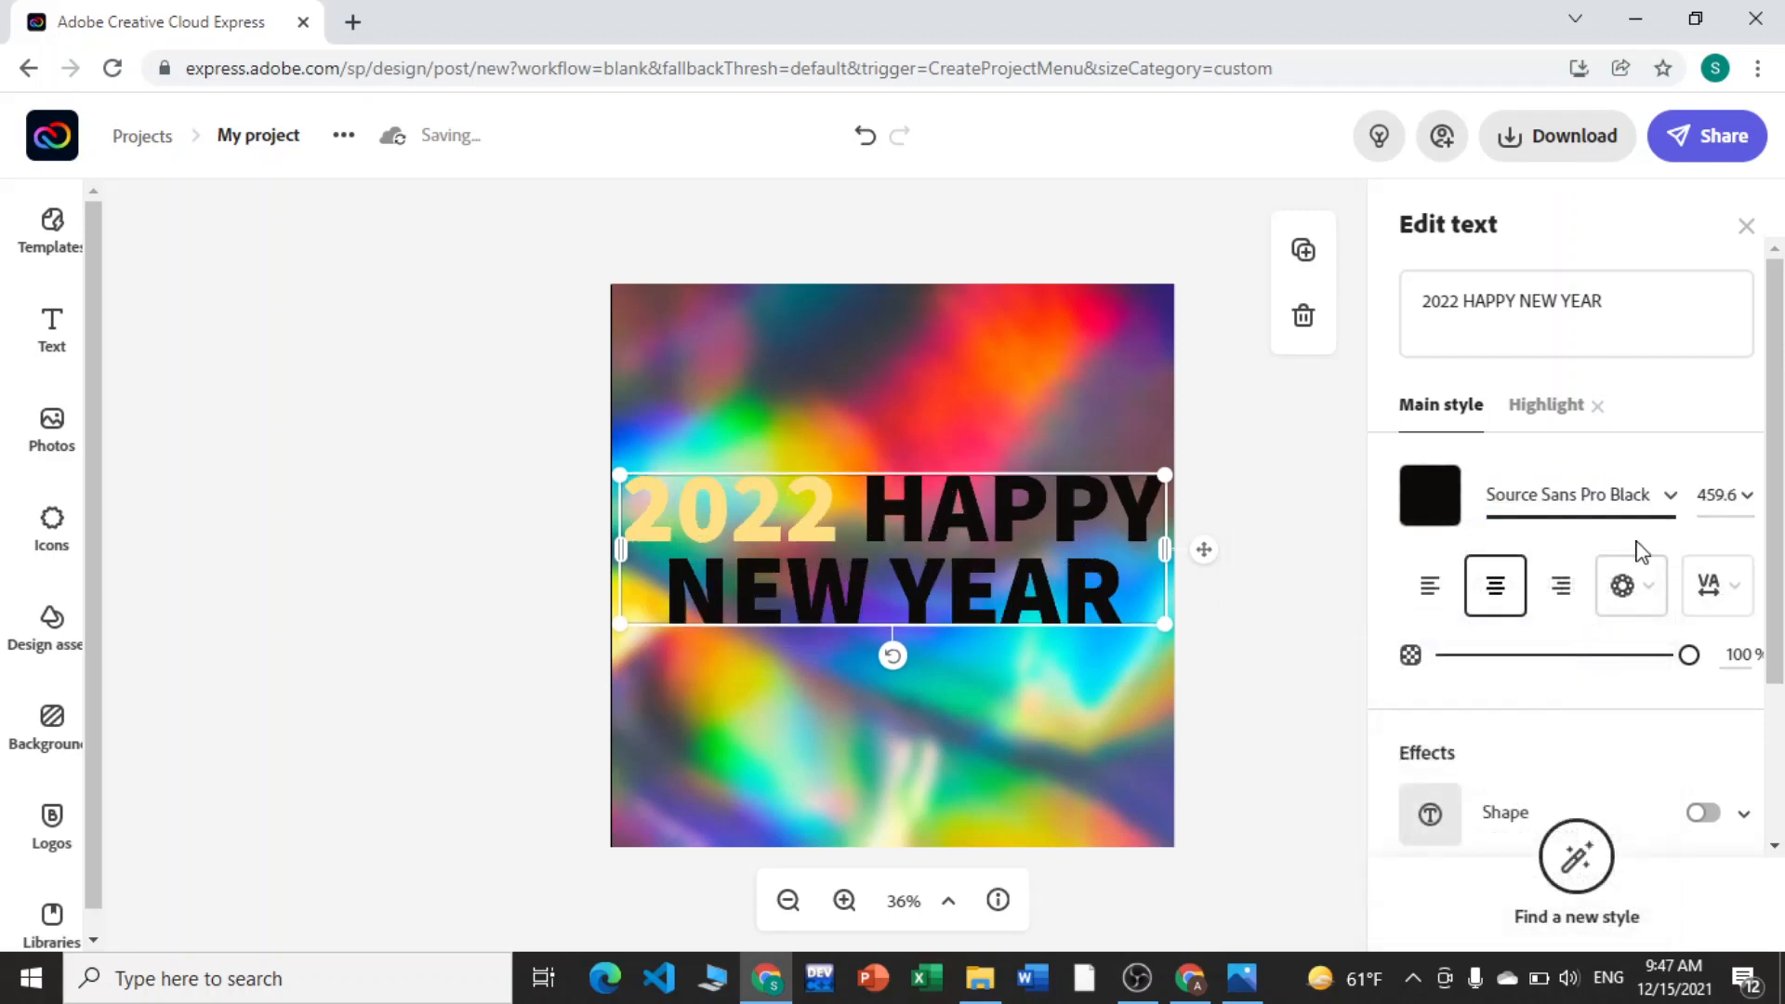
pyautogui.click(1666, 506)
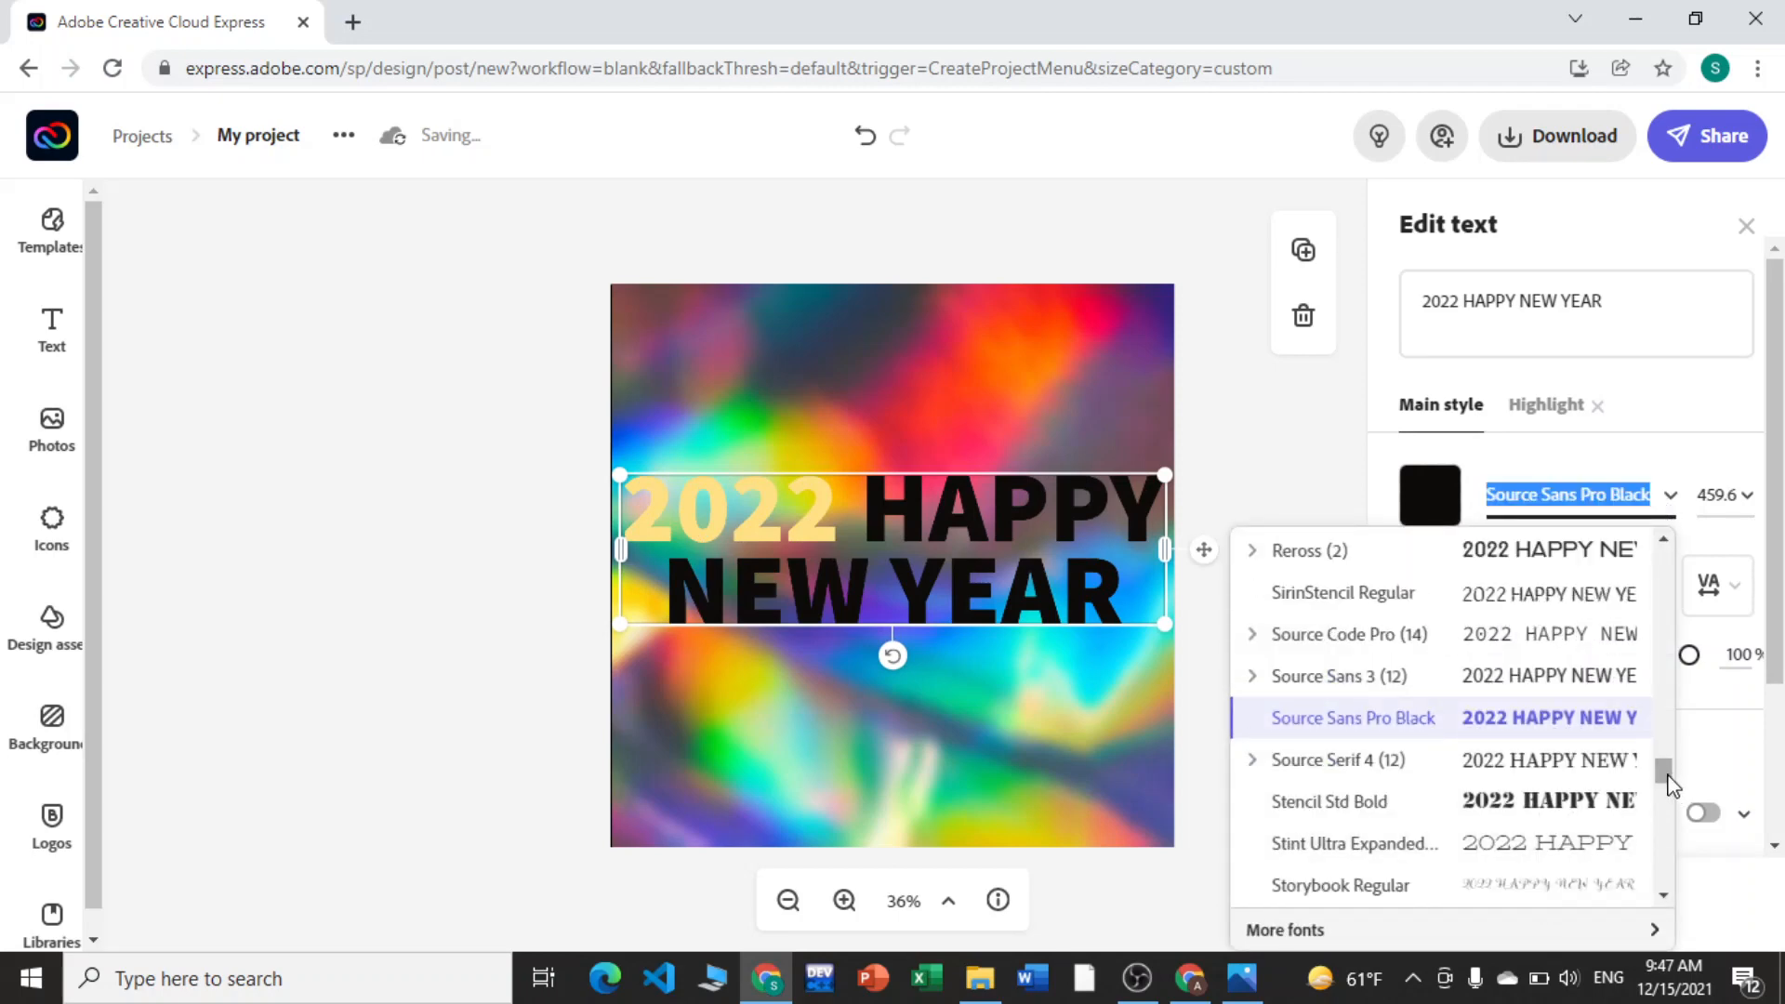
pyautogui.scroll(5, 1670, 757)
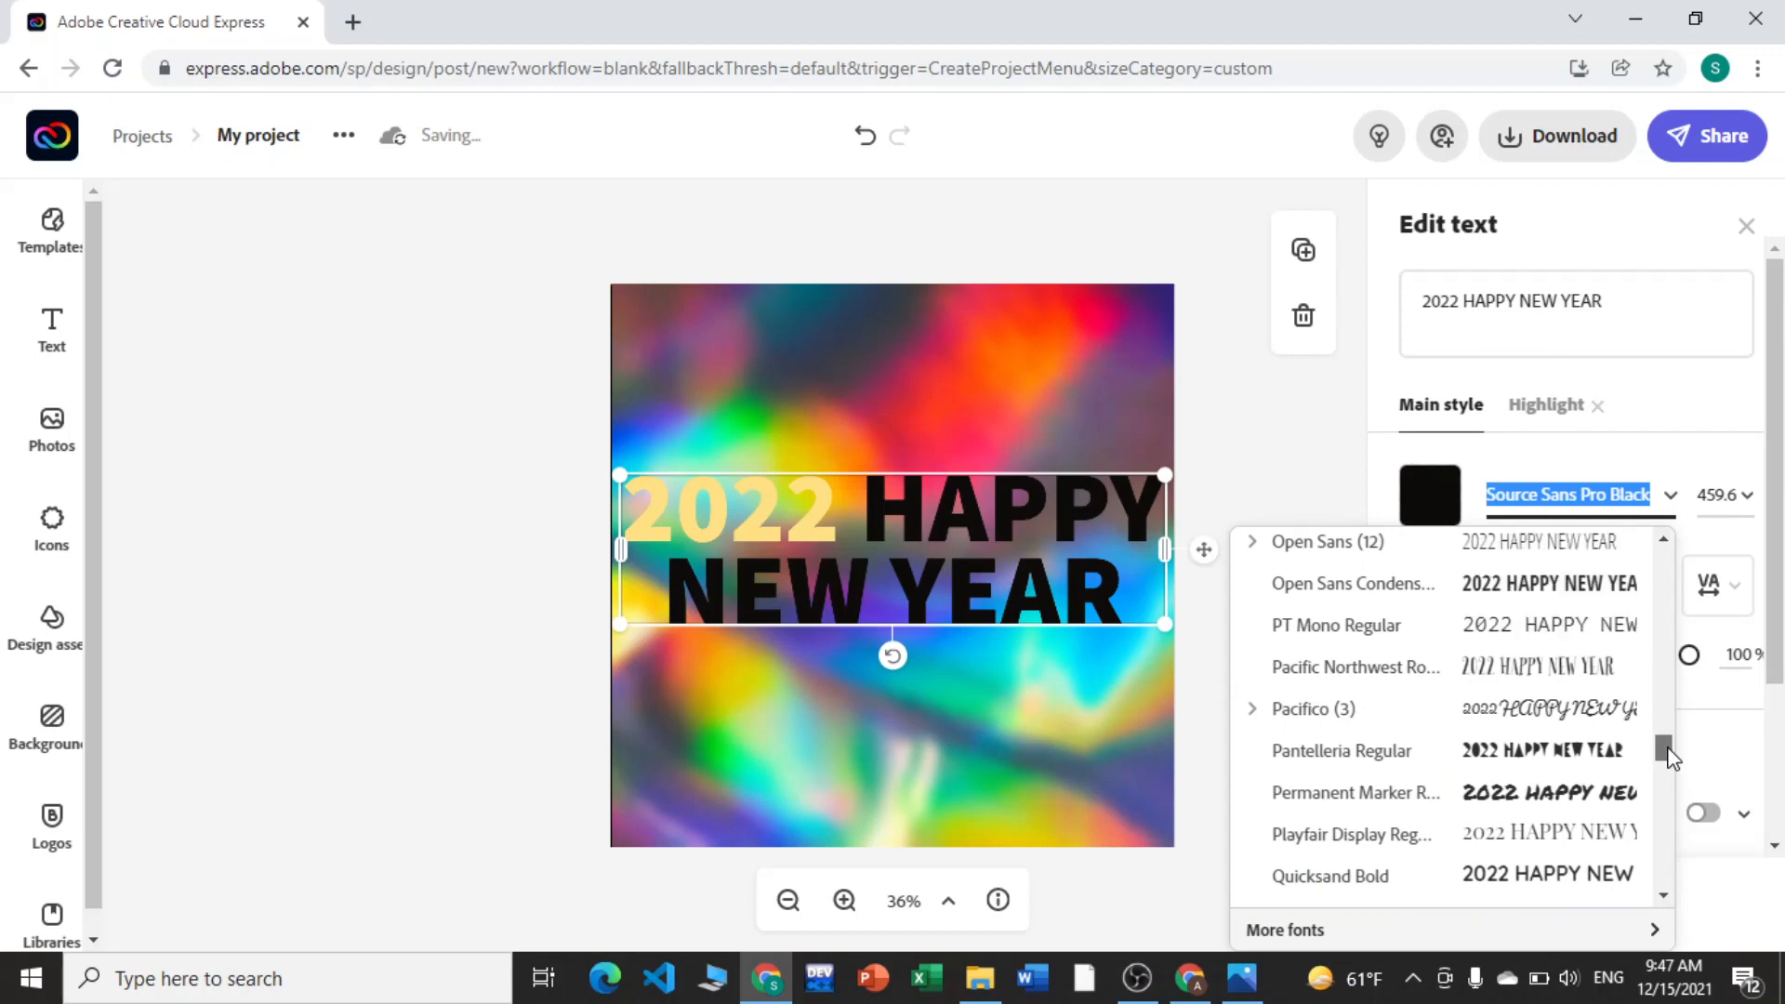
pyautogui.scroll(-1, 1668, 753)
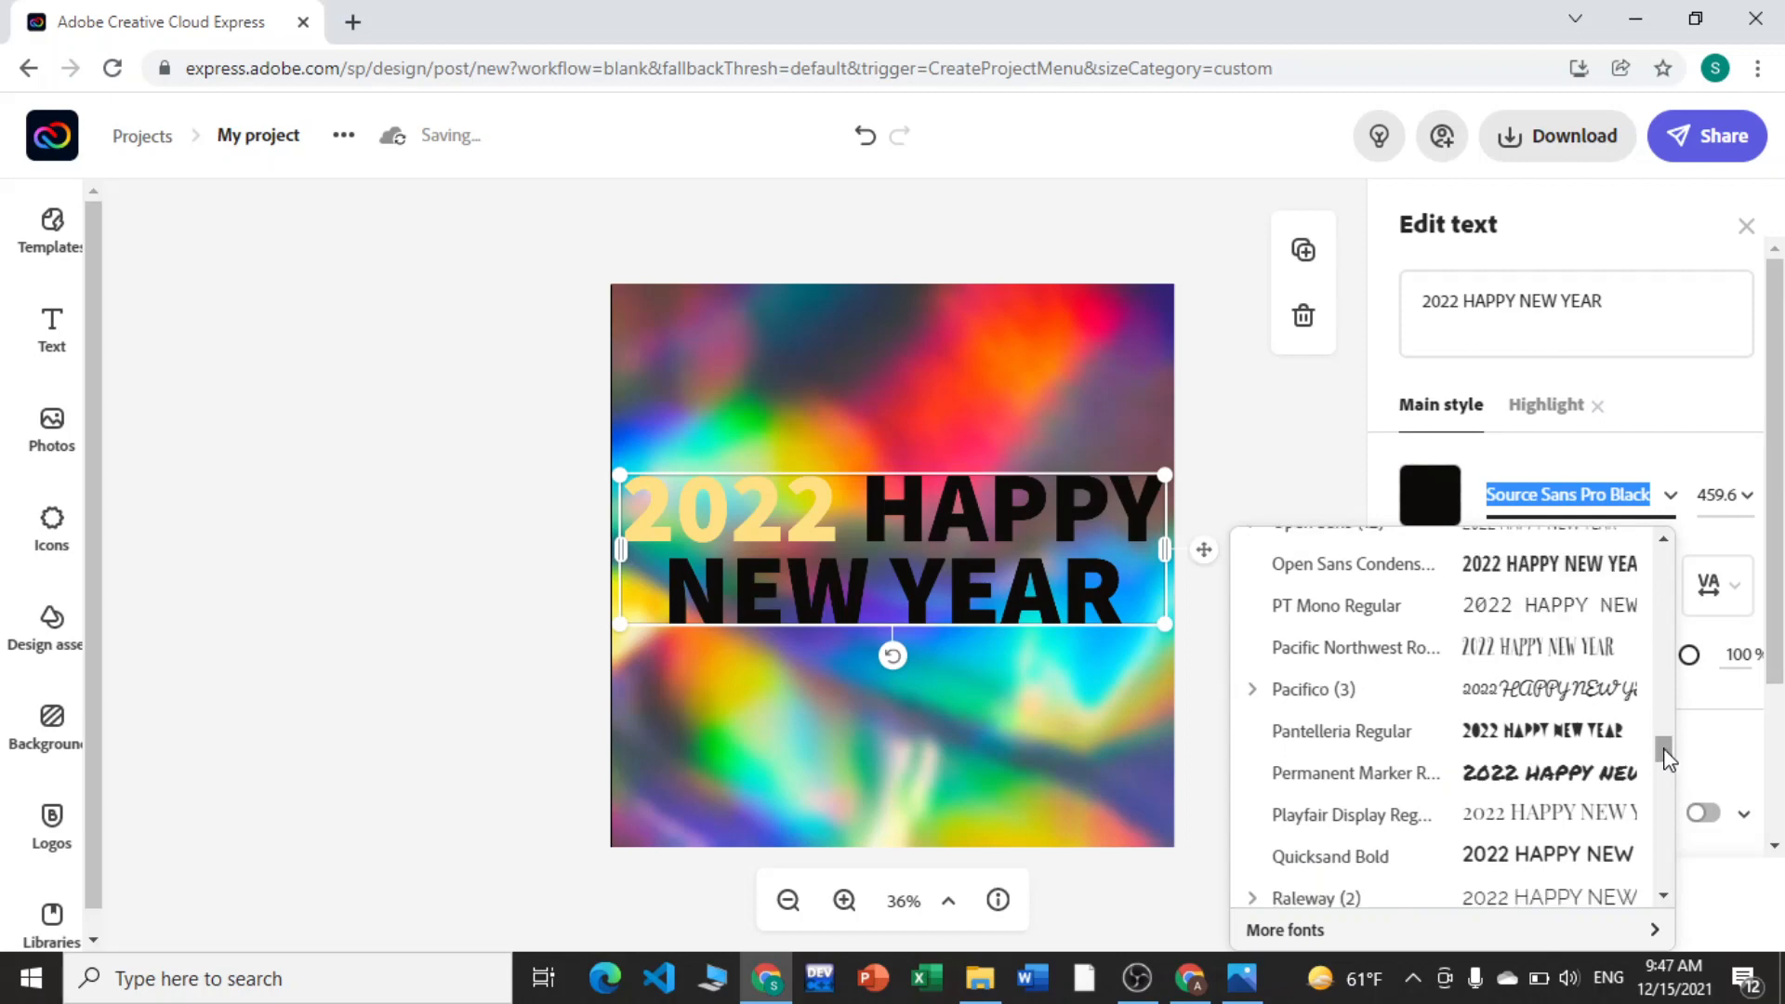
pyautogui.click(1282, 499)
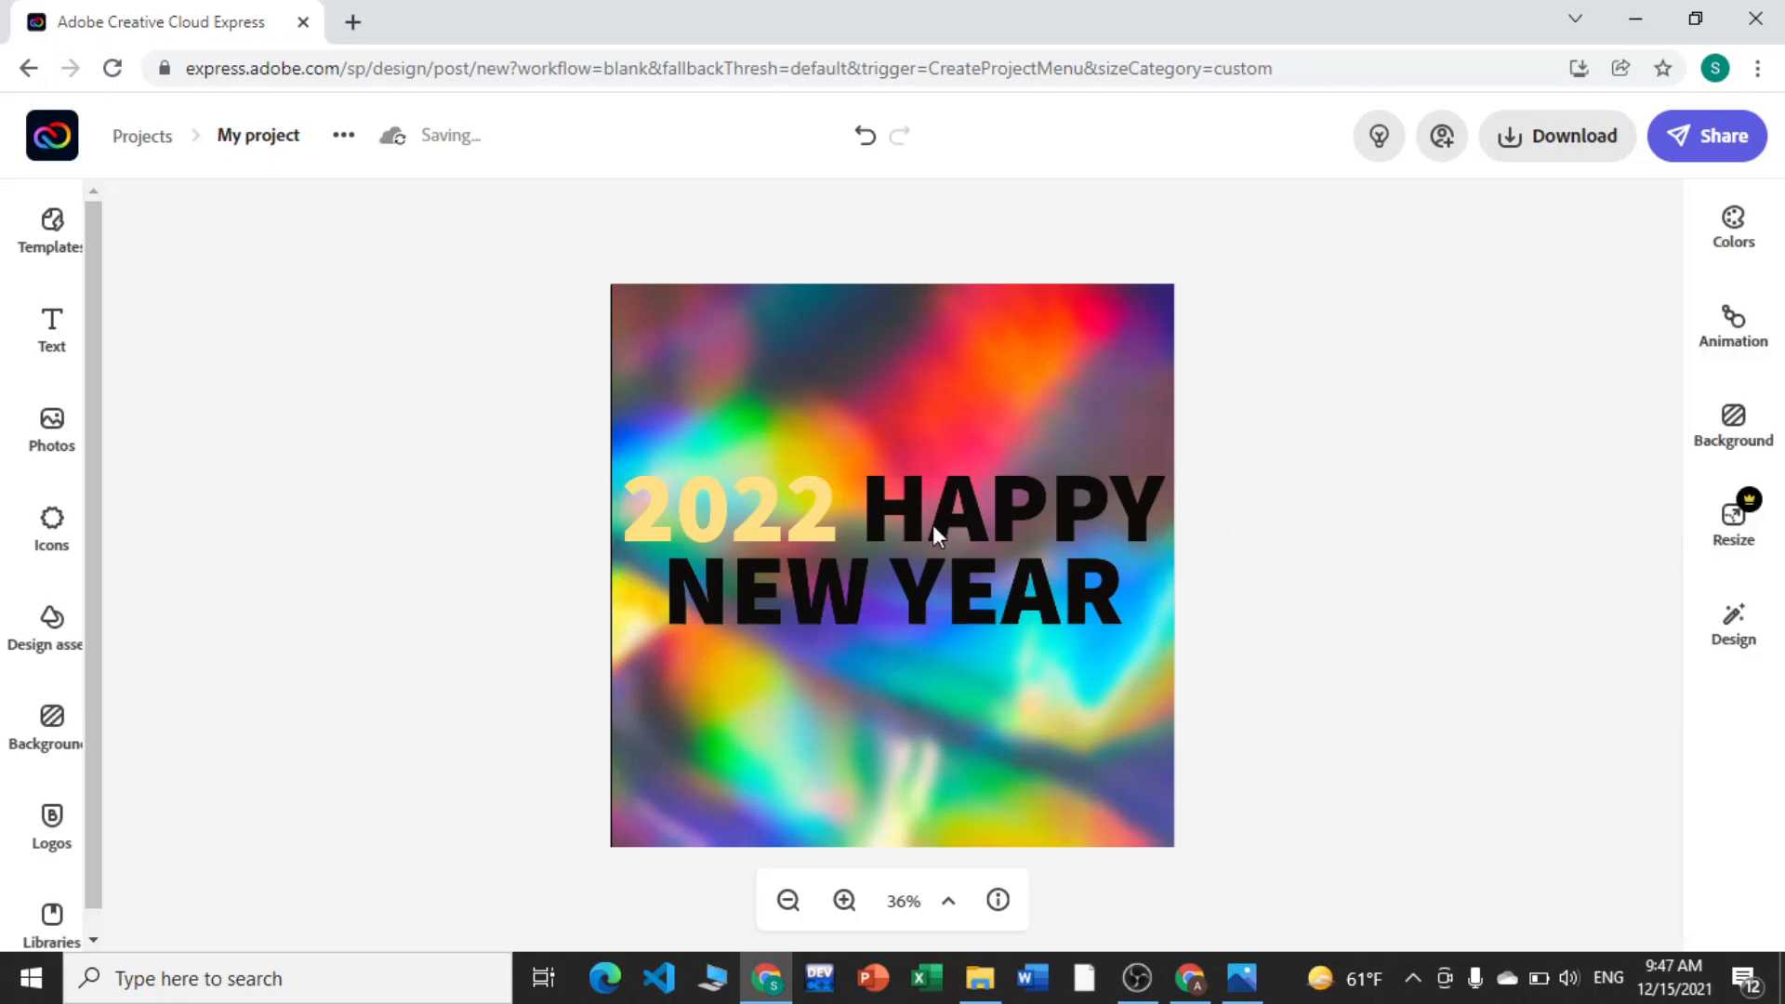
# Step: Set the Highlight font of "2022" to Ultra Regular, keeping "2022" as the only highlighted word
pyautogui.click(805, 517)
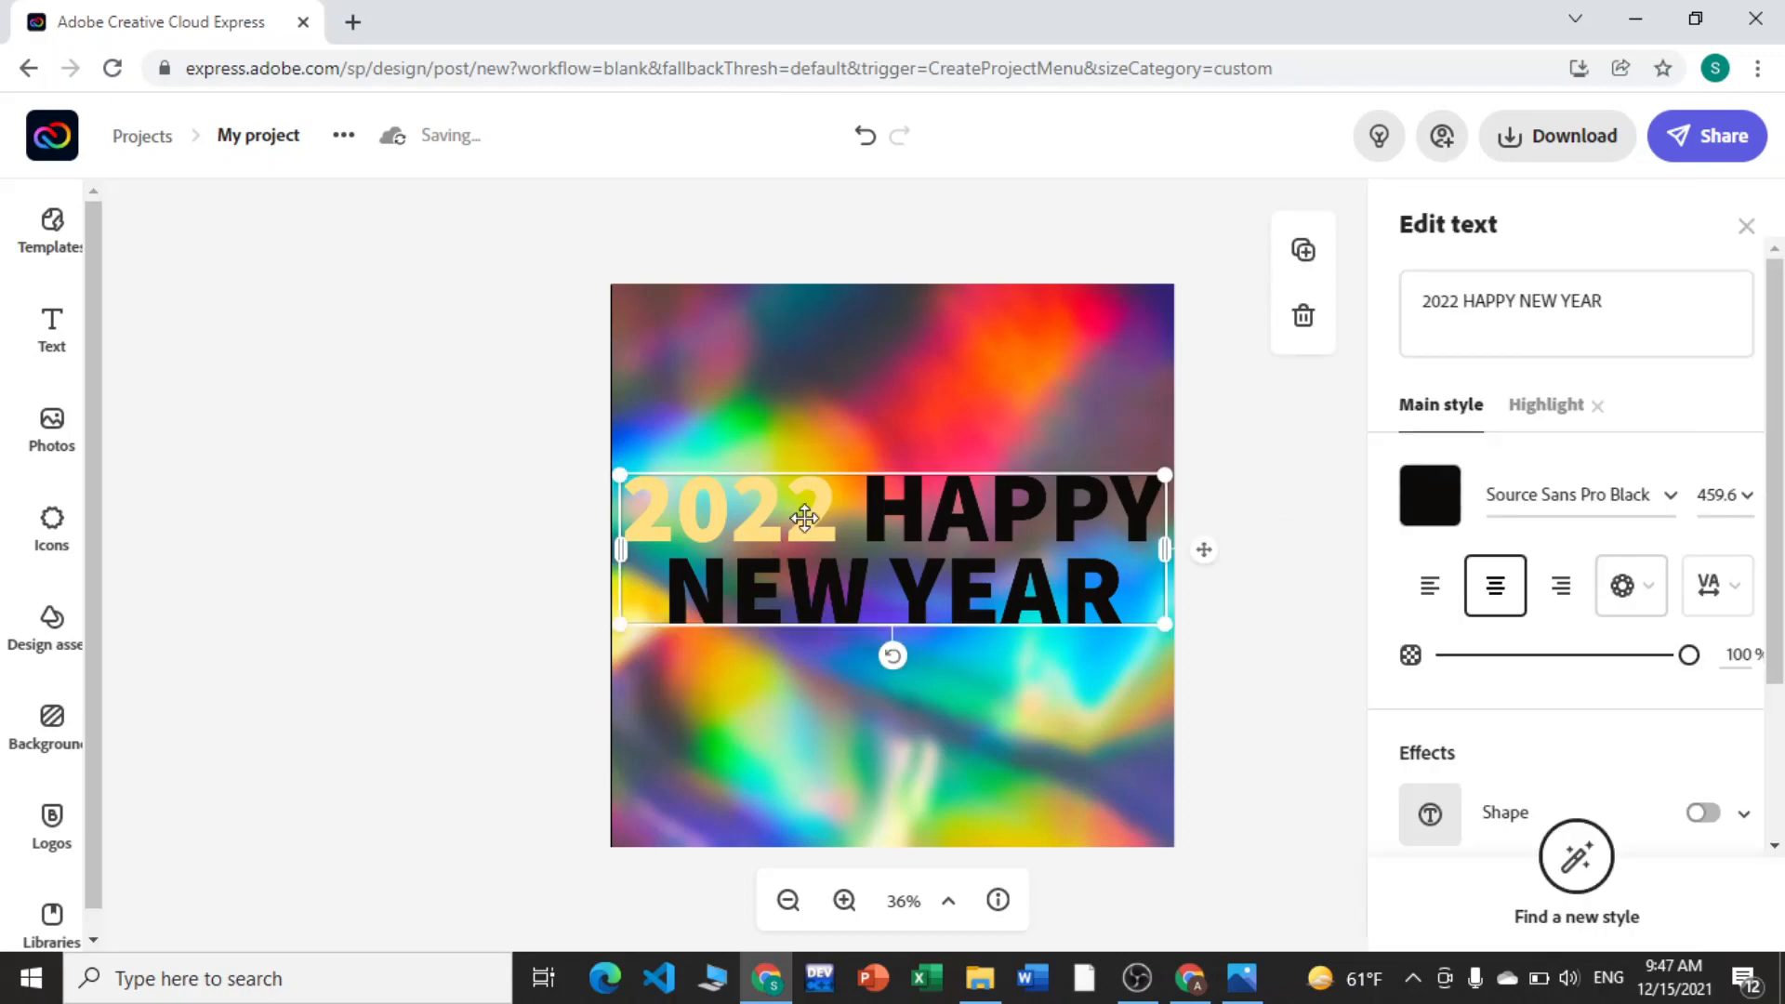
pyautogui.click(1541, 406)
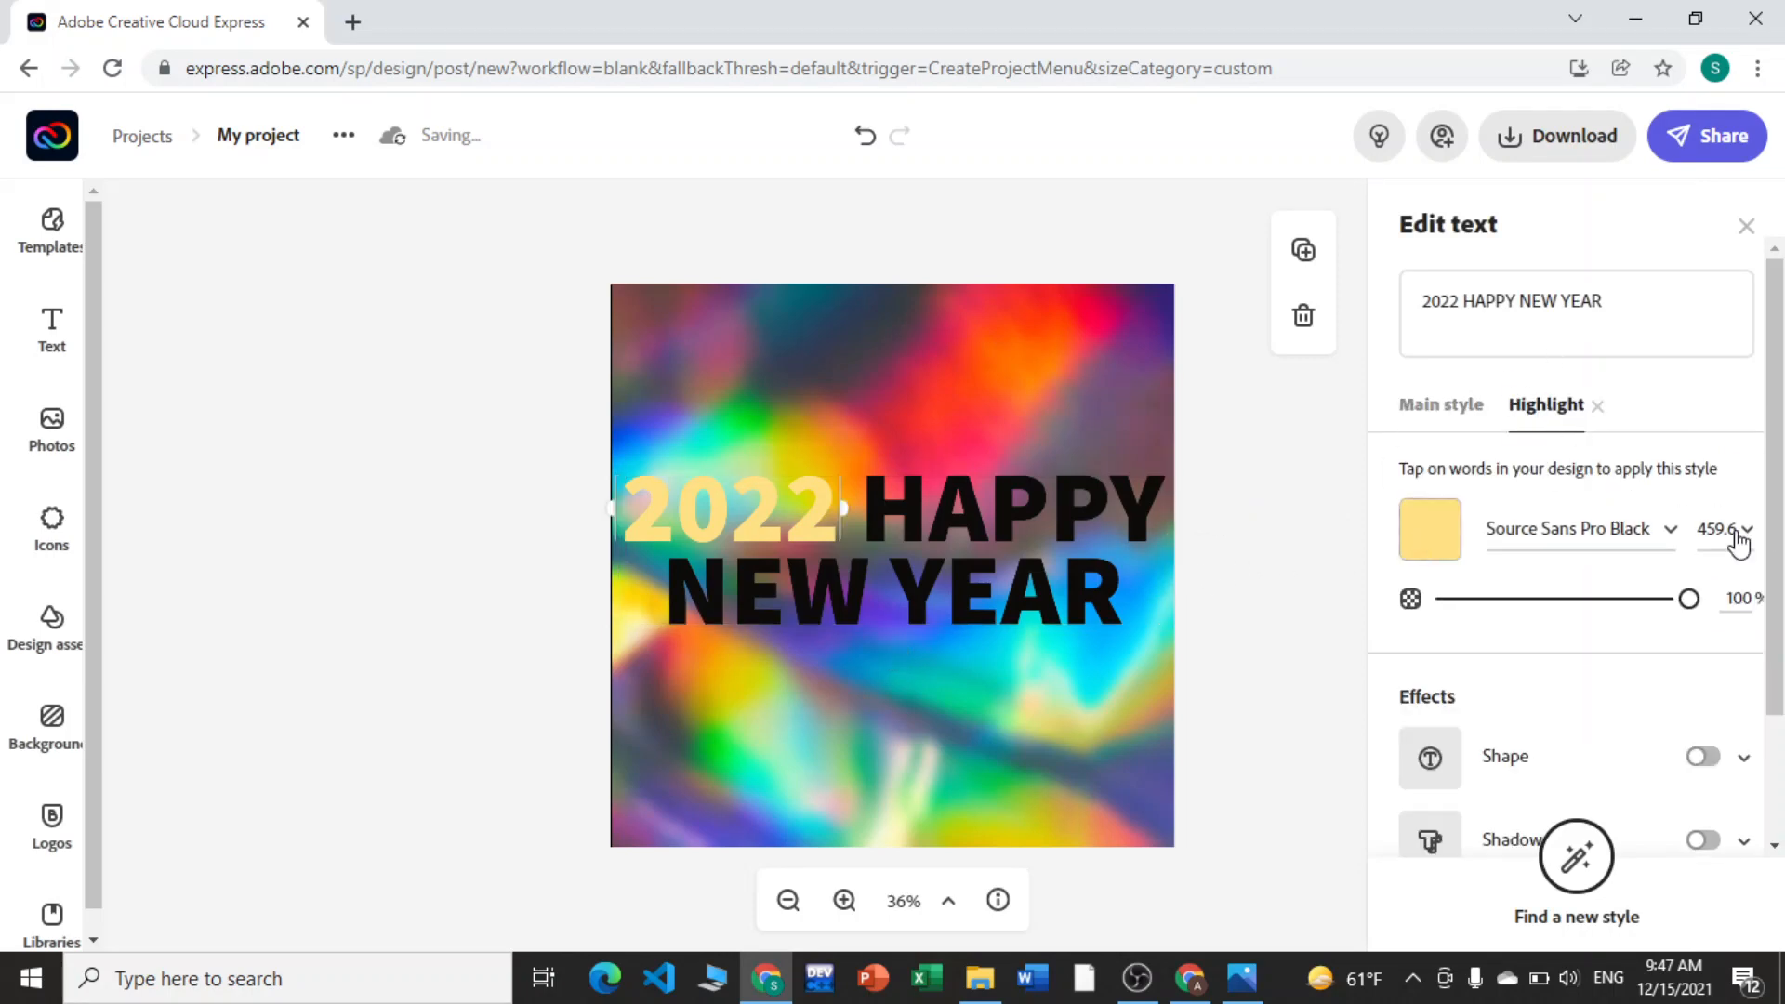
pyautogui.click(1671, 532)
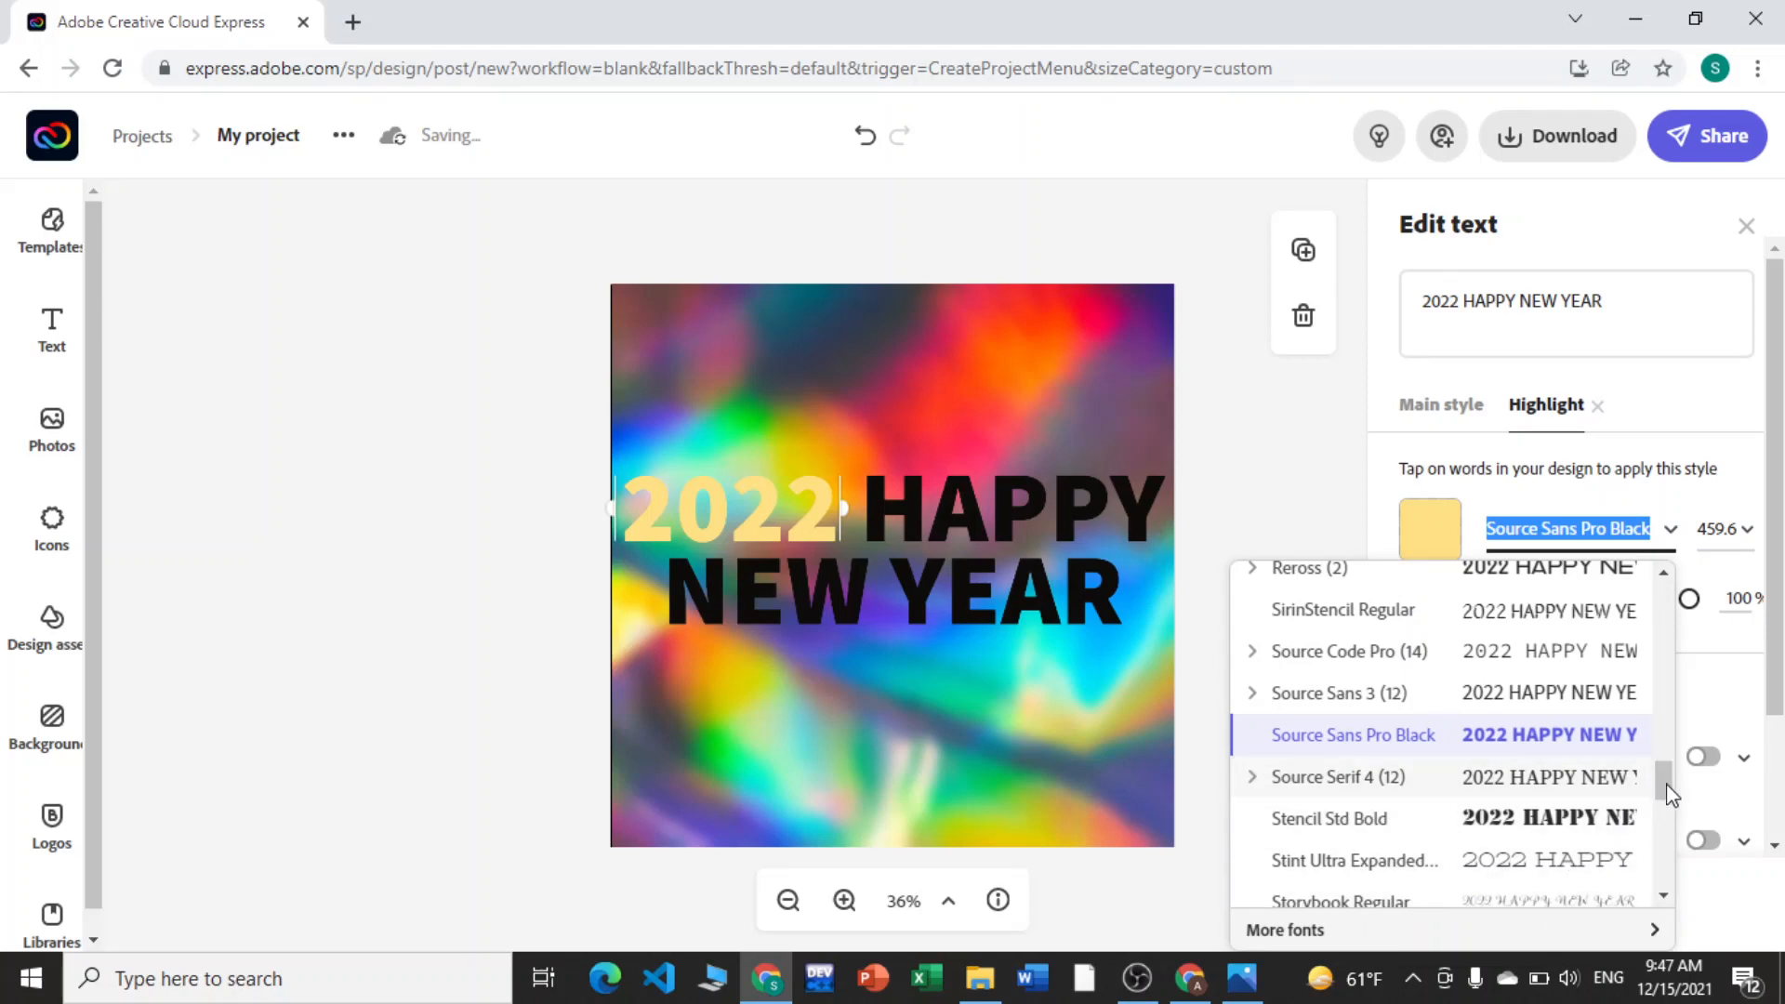
pyautogui.moveTo(1666, 783); pyautogui.dragTo(1665, 817)
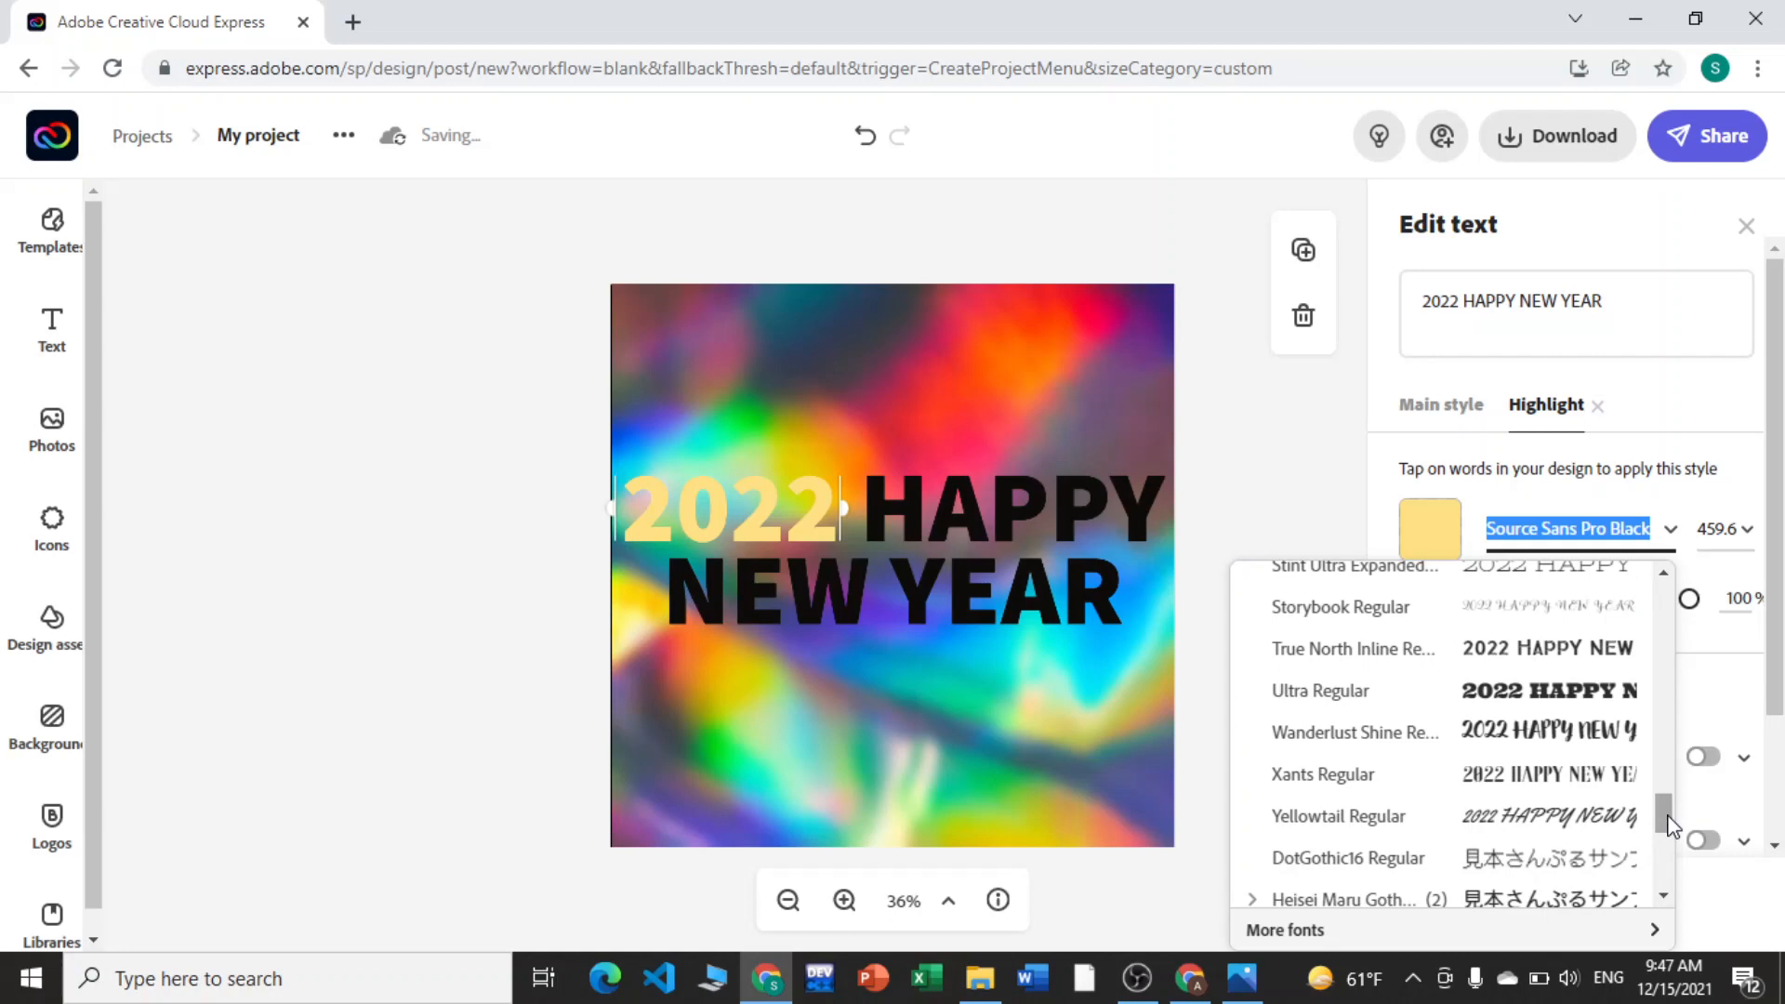
pyautogui.click(1476, 709)
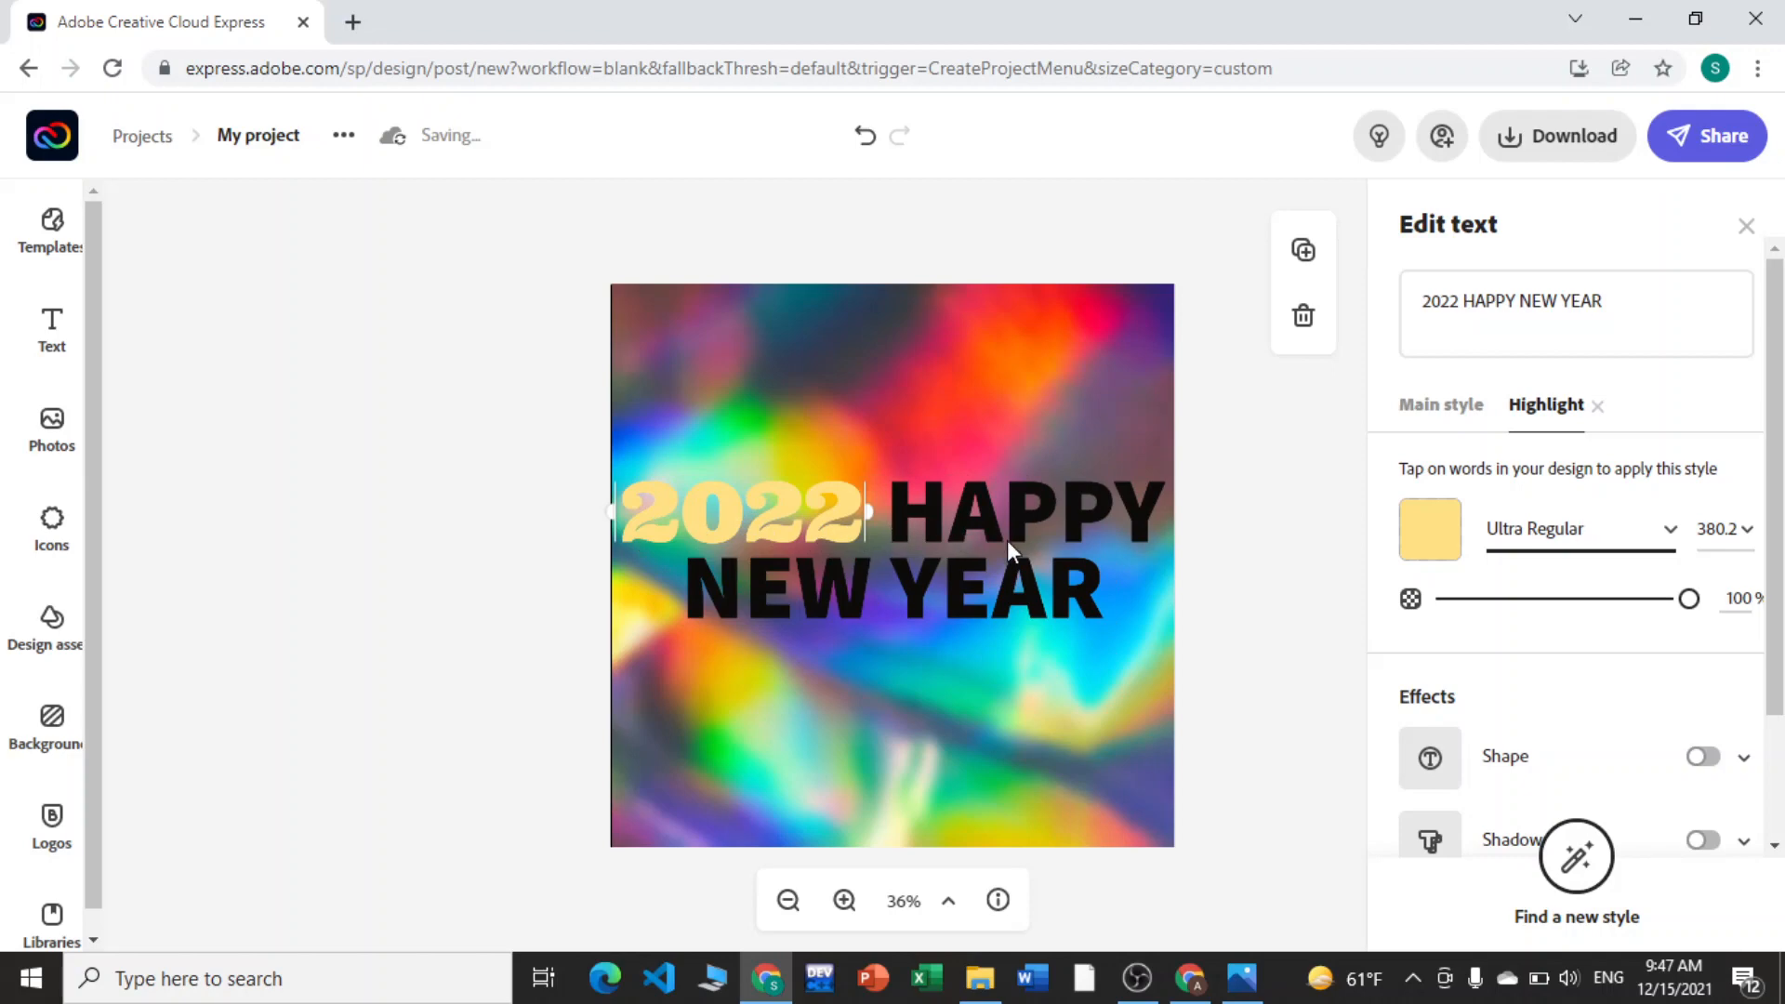
pyautogui.click(957, 586)
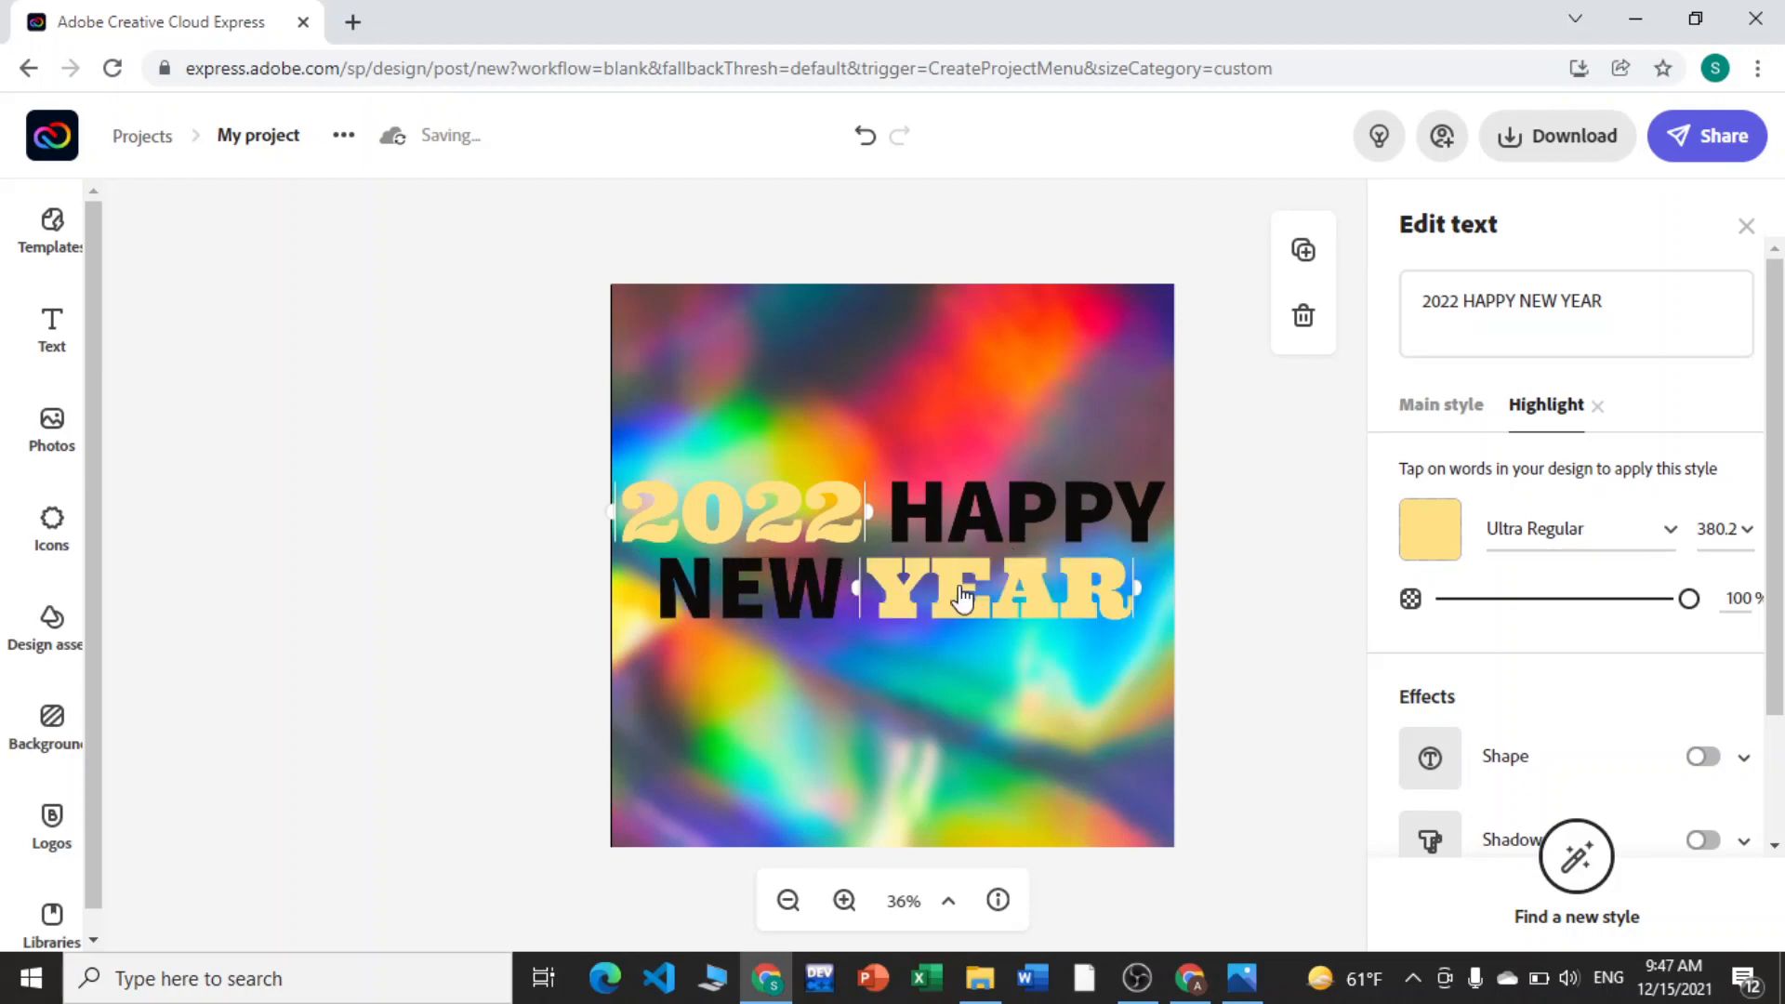
pyautogui.click(840, 595)
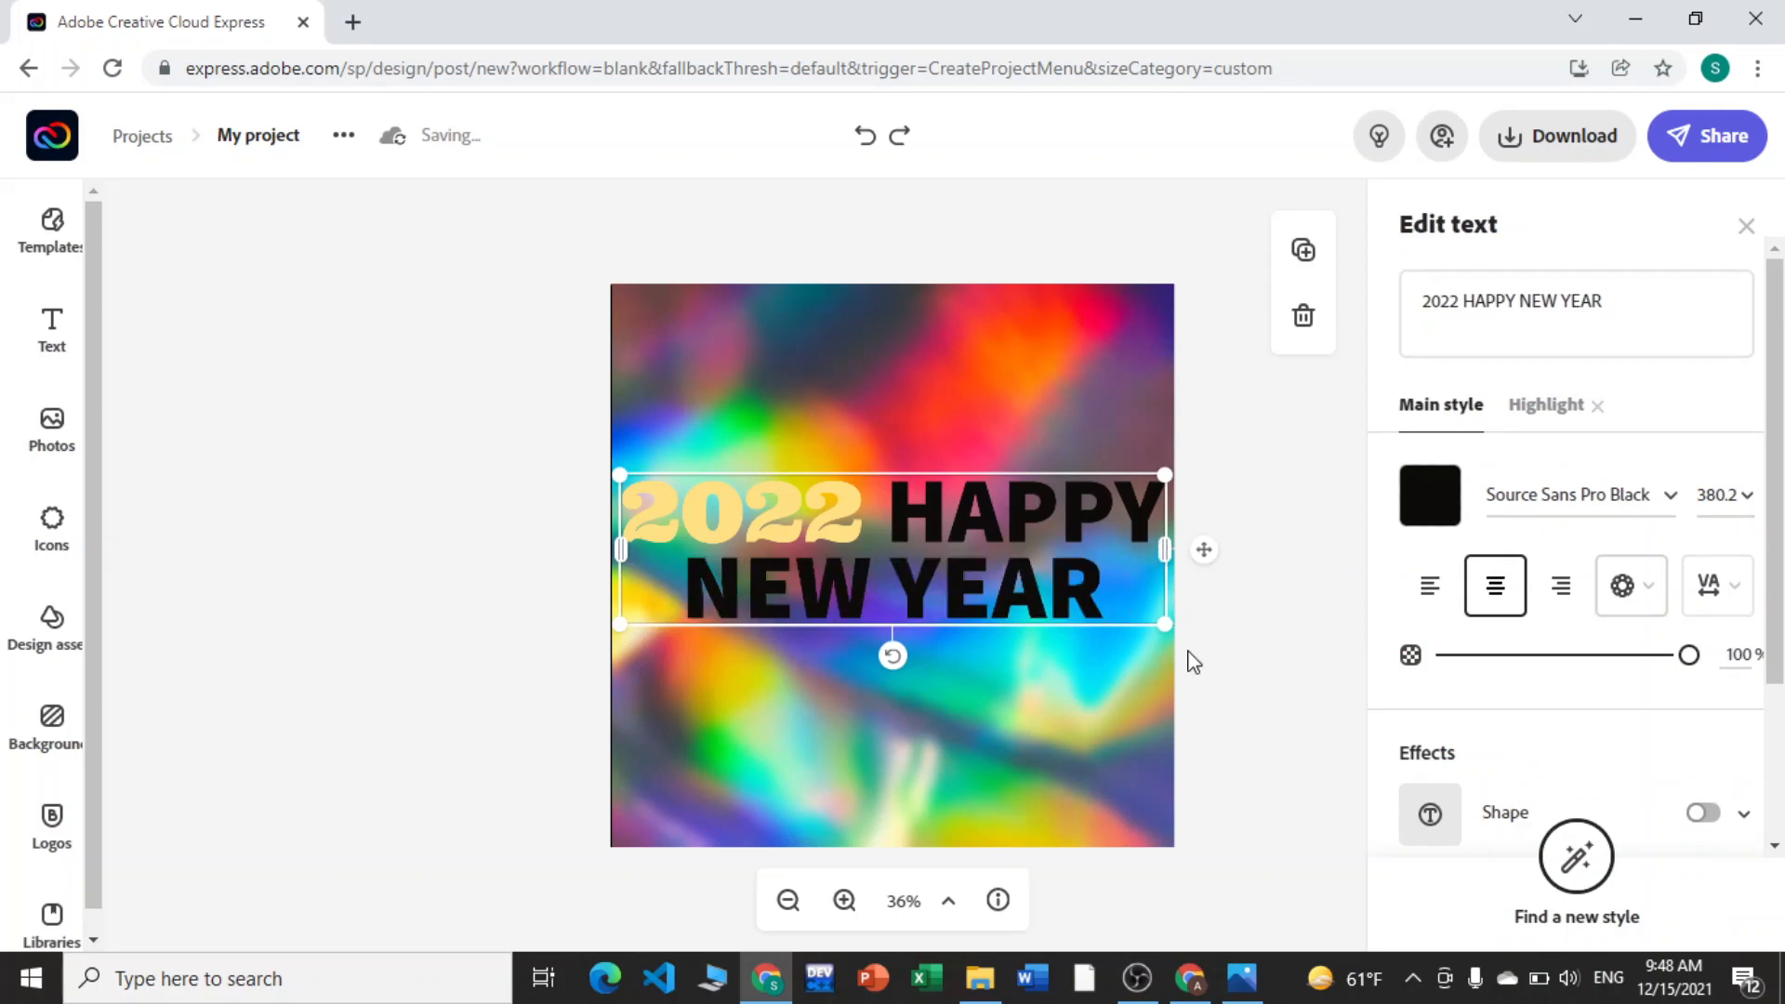
# Step: Resize the text to about 437 so it wraps onto three lines, and centre it on the canvas
pyautogui.moveTo(1165, 624); pyautogui.dragTo(1098, 795)
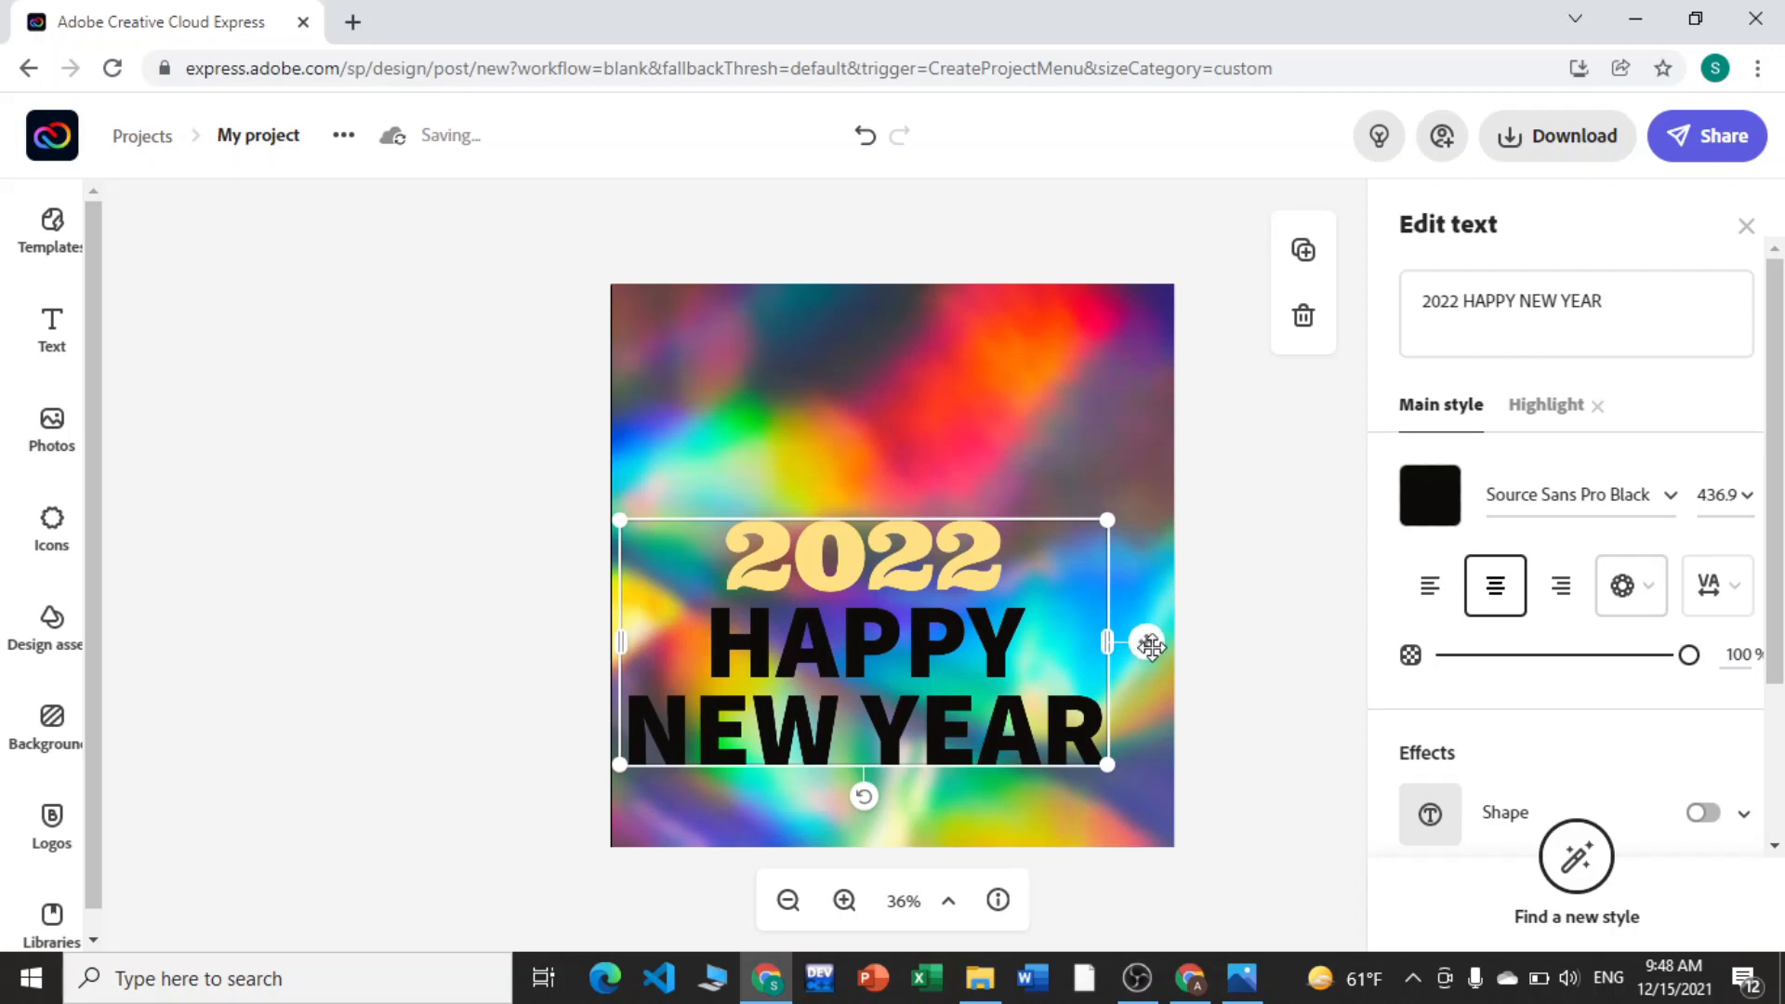
pyautogui.moveTo(1151, 645); pyautogui.dragTo(1176, 560)
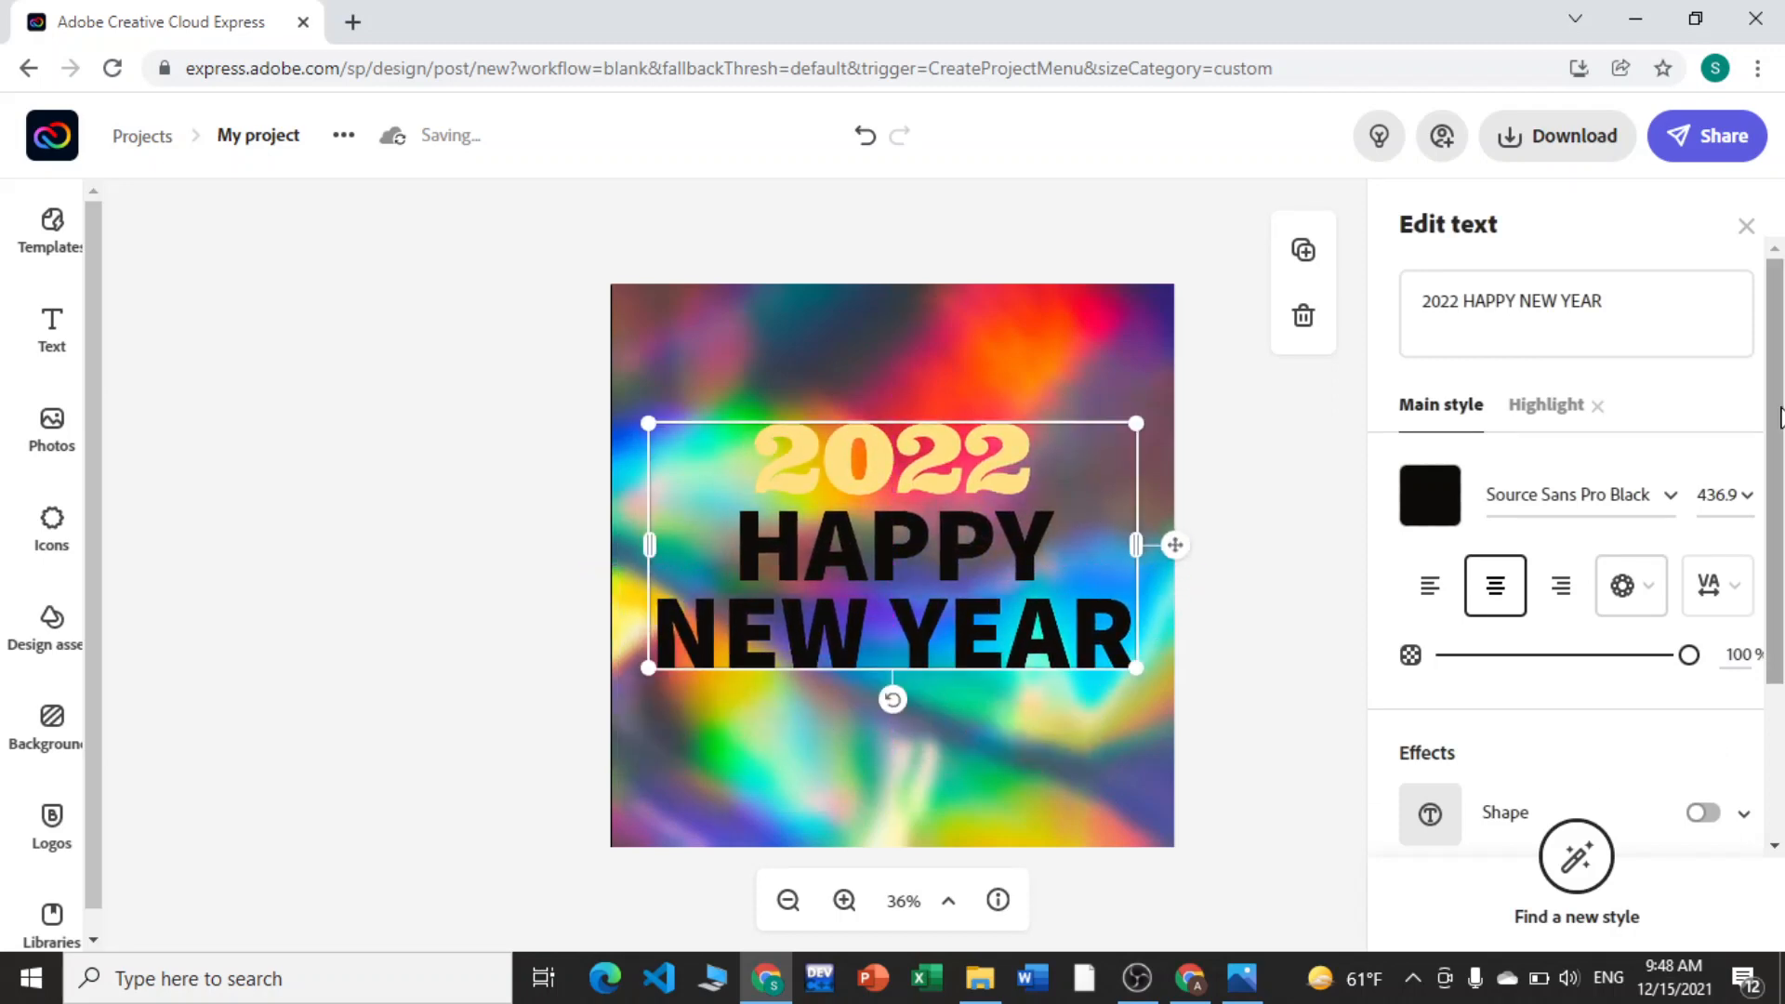
pyautogui.moveTo(1776, 418); pyautogui.dragTo(1745, 617)
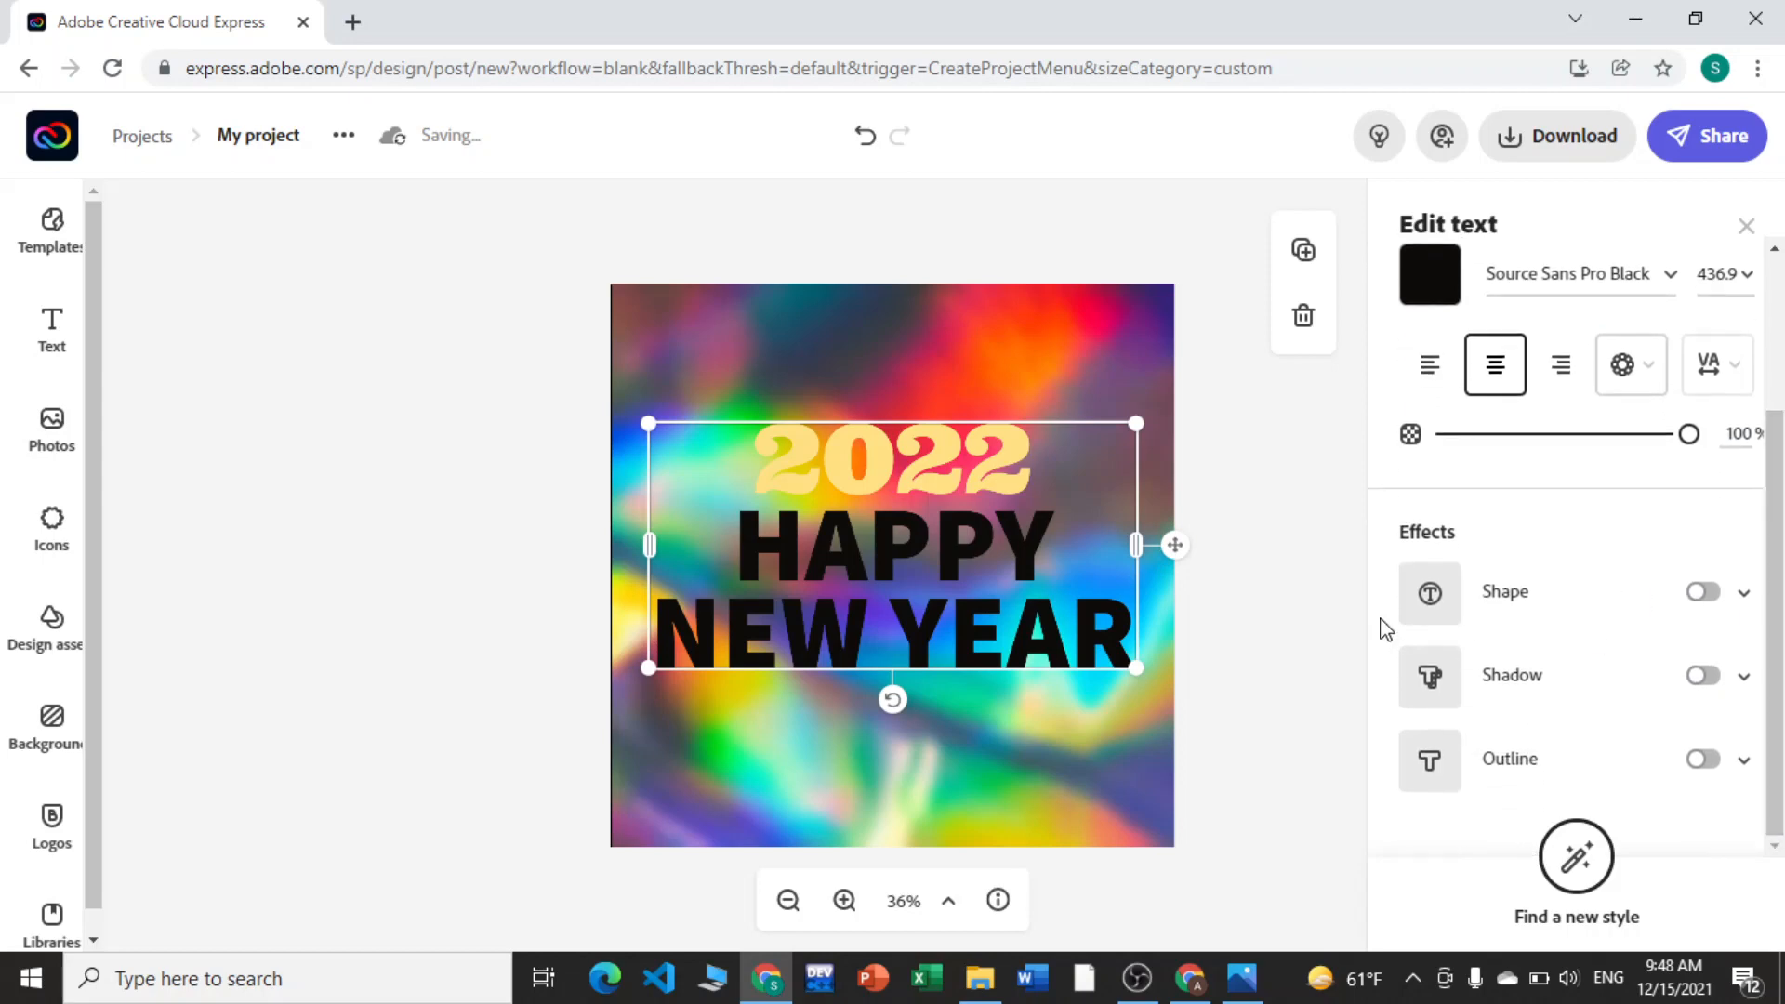
pyautogui.click(1716, 596)
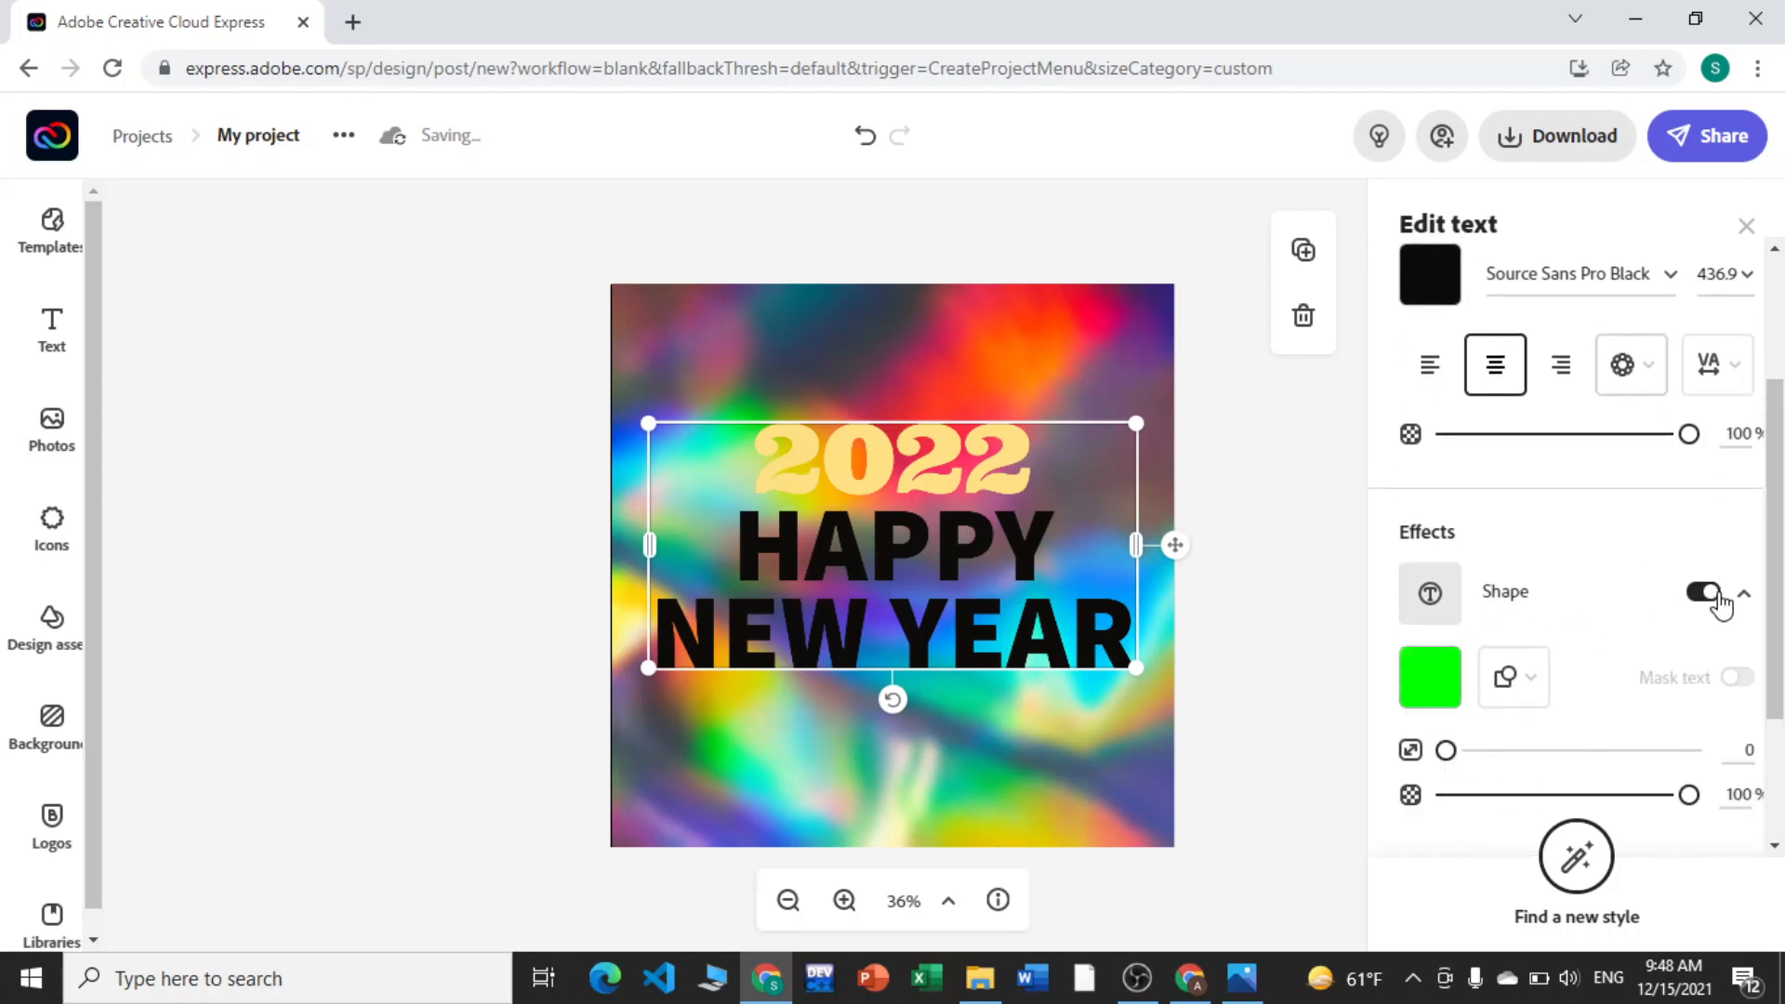
pyautogui.click(1513, 678)
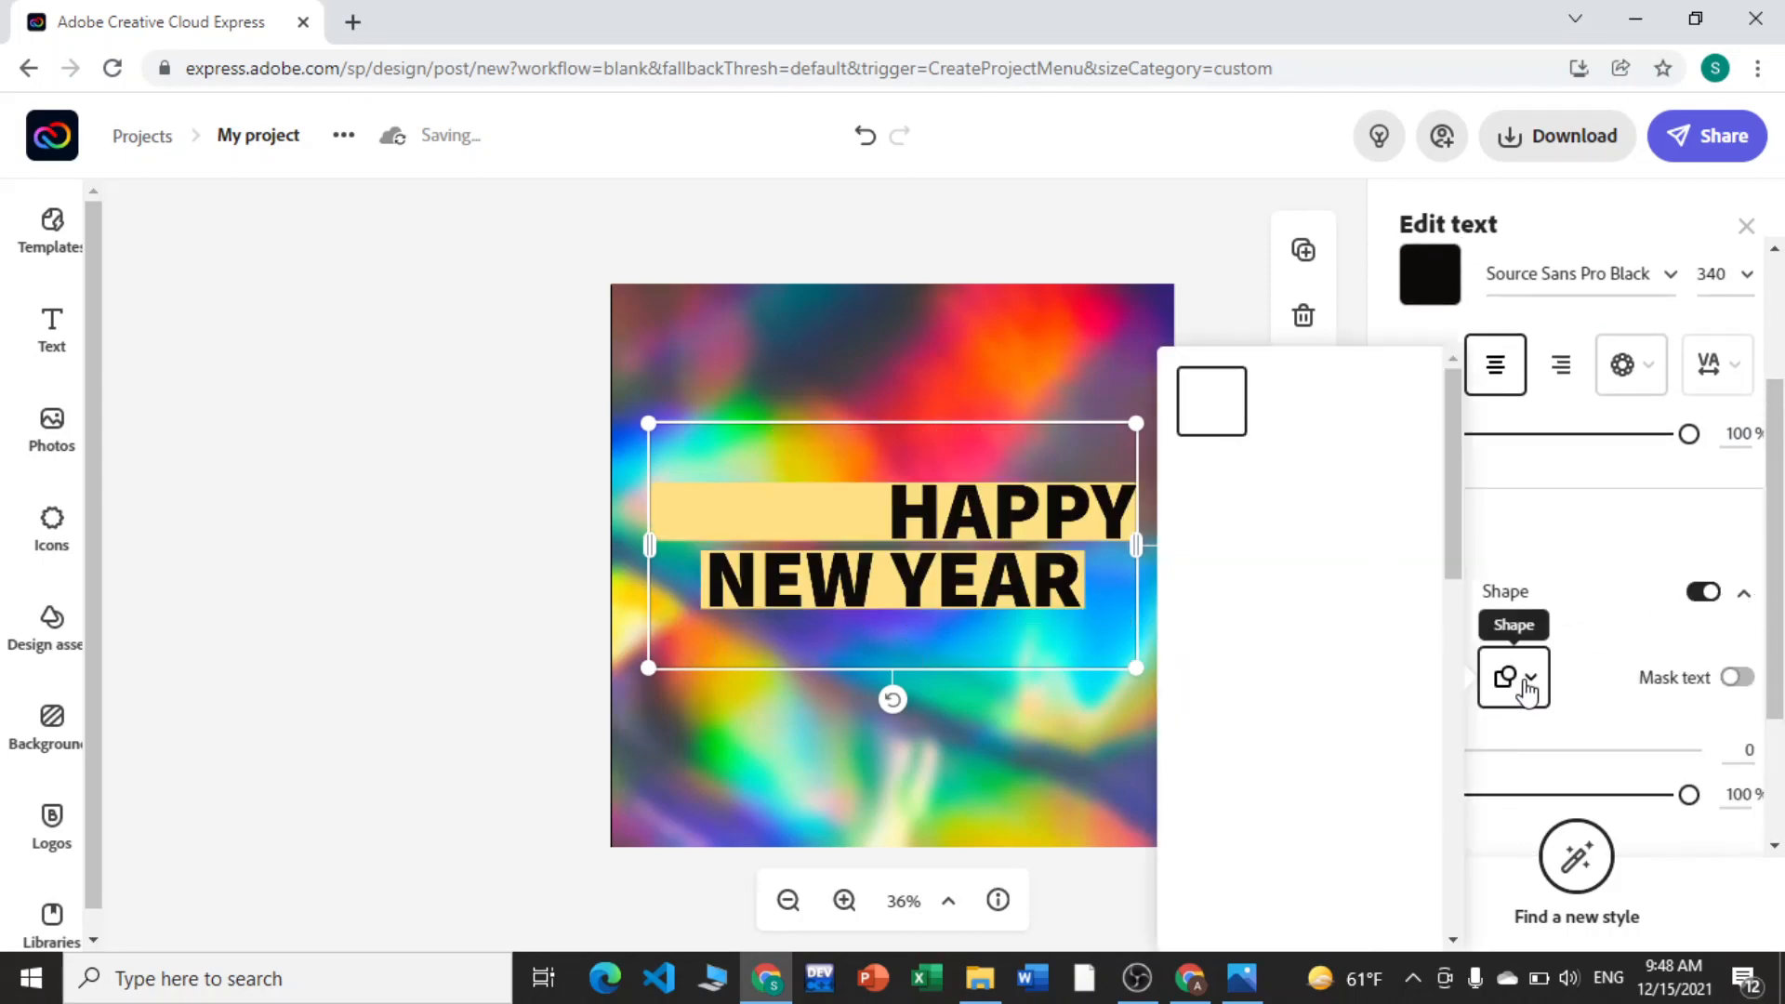
pyautogui.click(1604, 597)
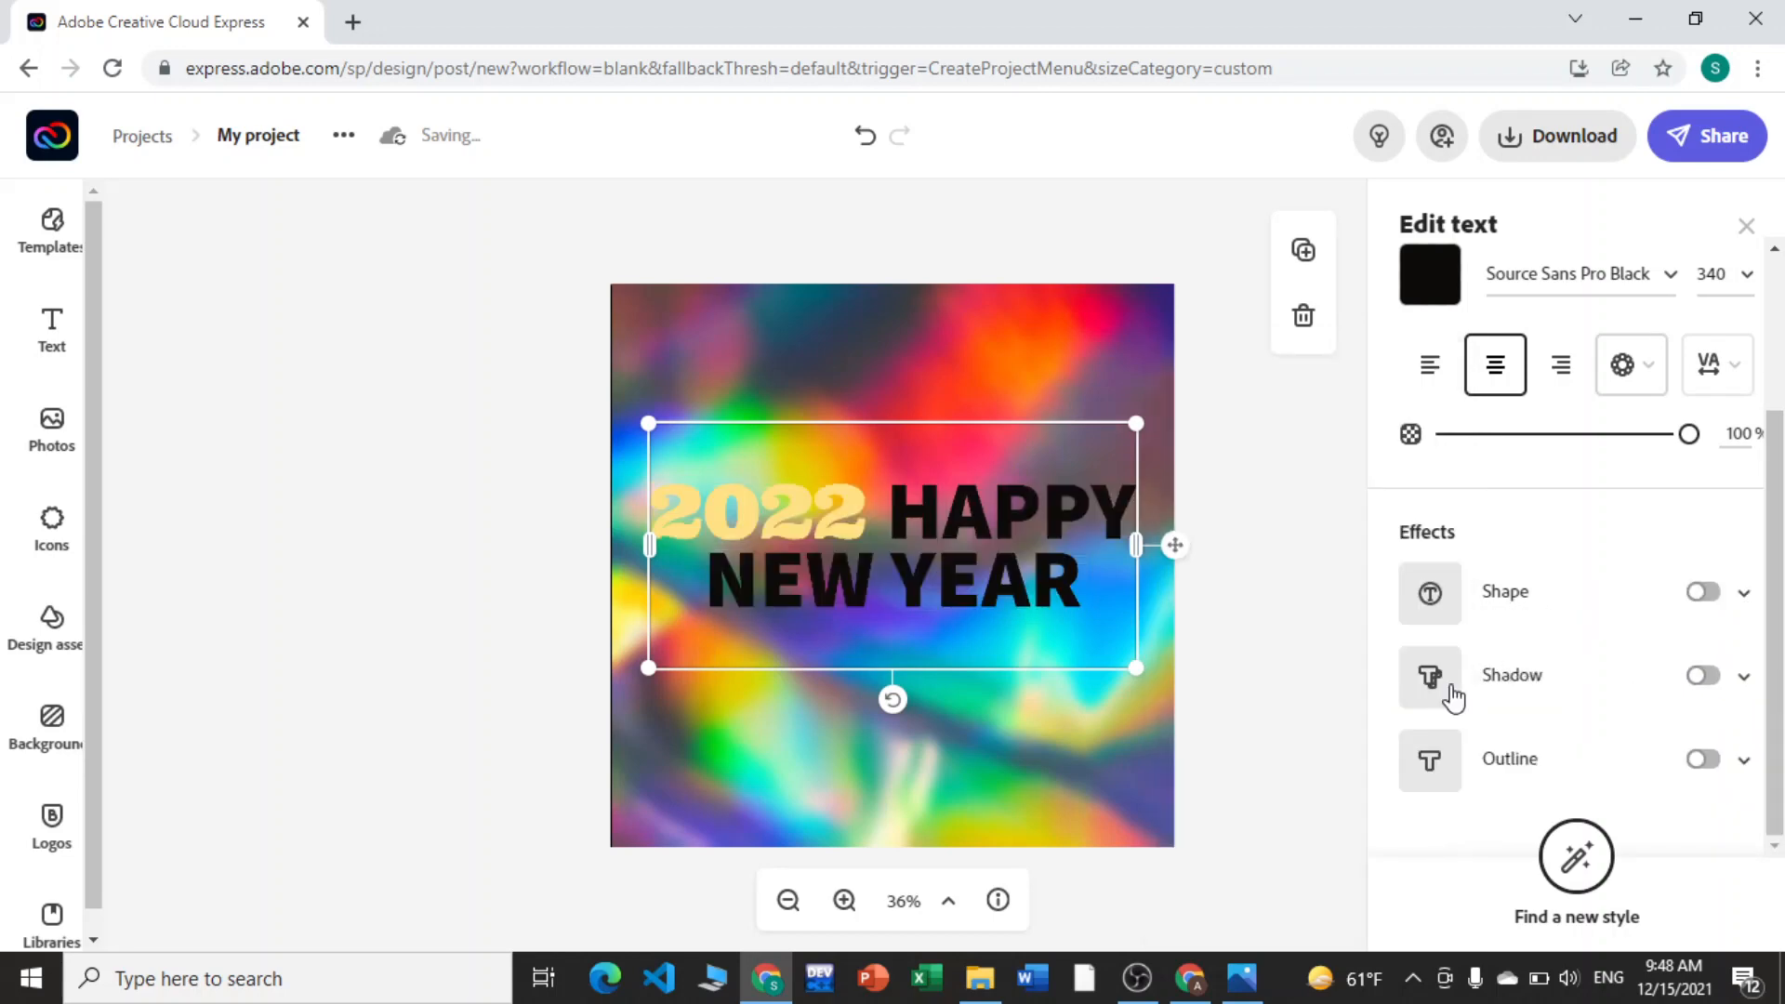
# Step: Turn on the Shape effect for the text and set its color to off-white #FAF8F2
pyautogui.click(1707, 595)
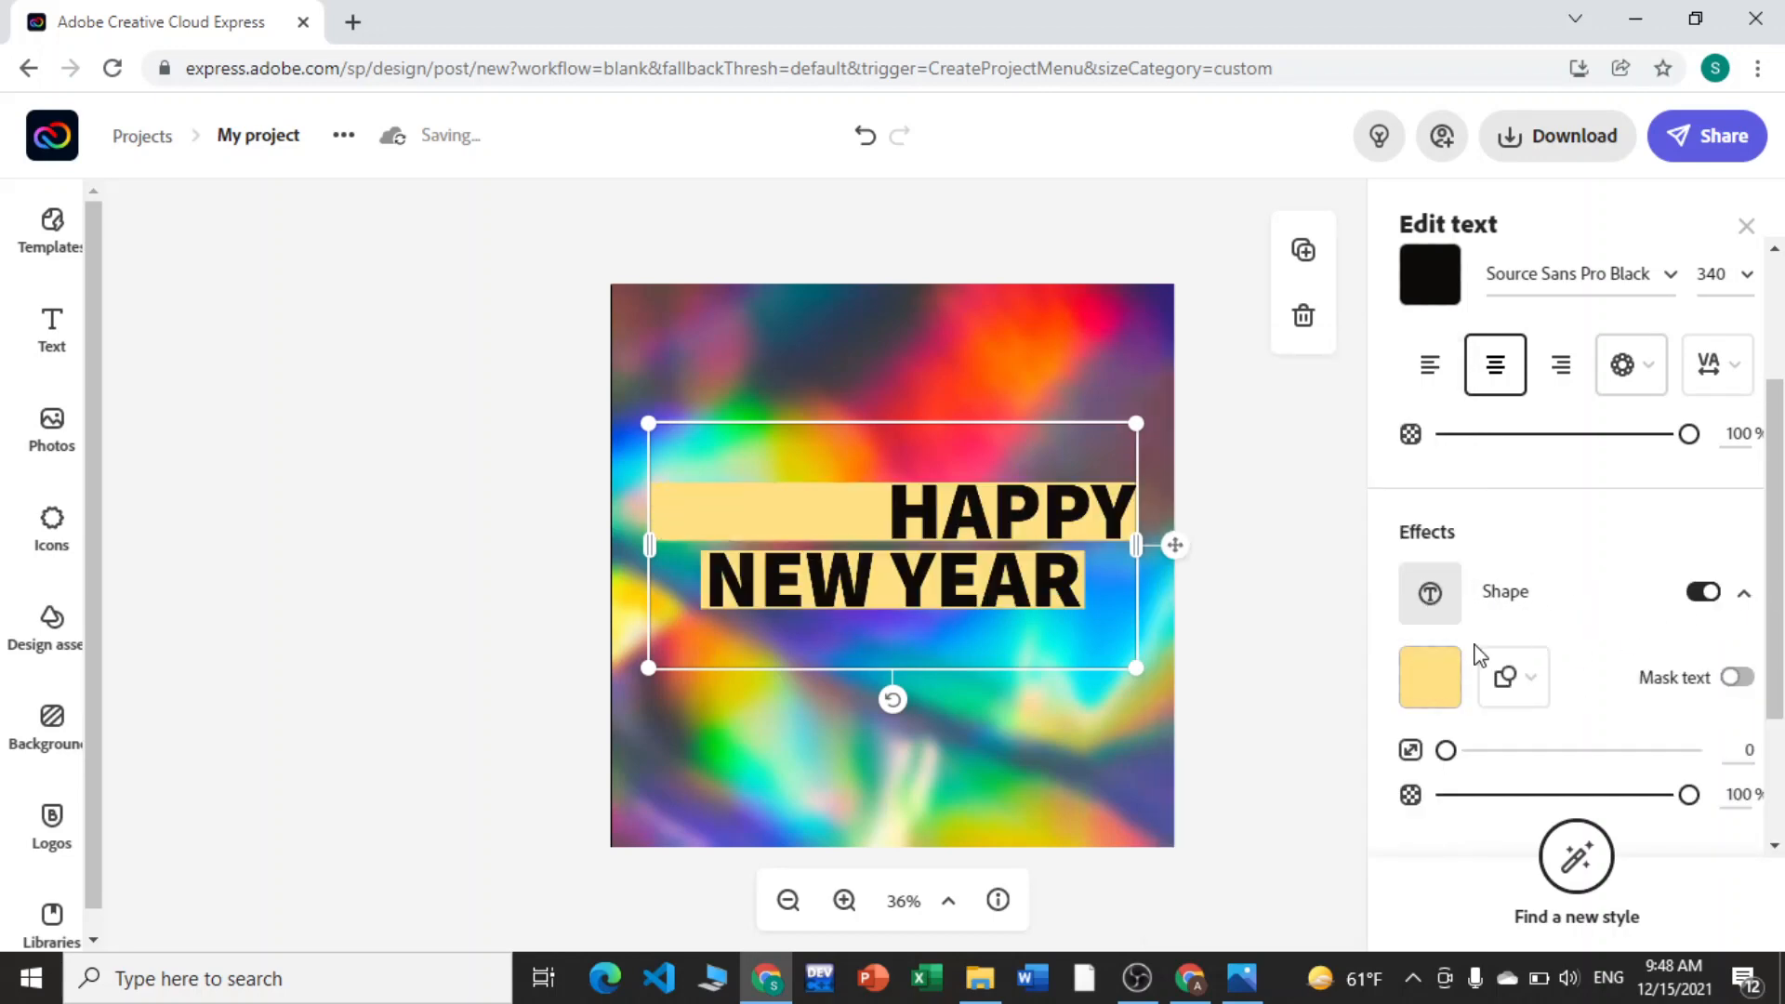
pyautogui.click(1429, 683)
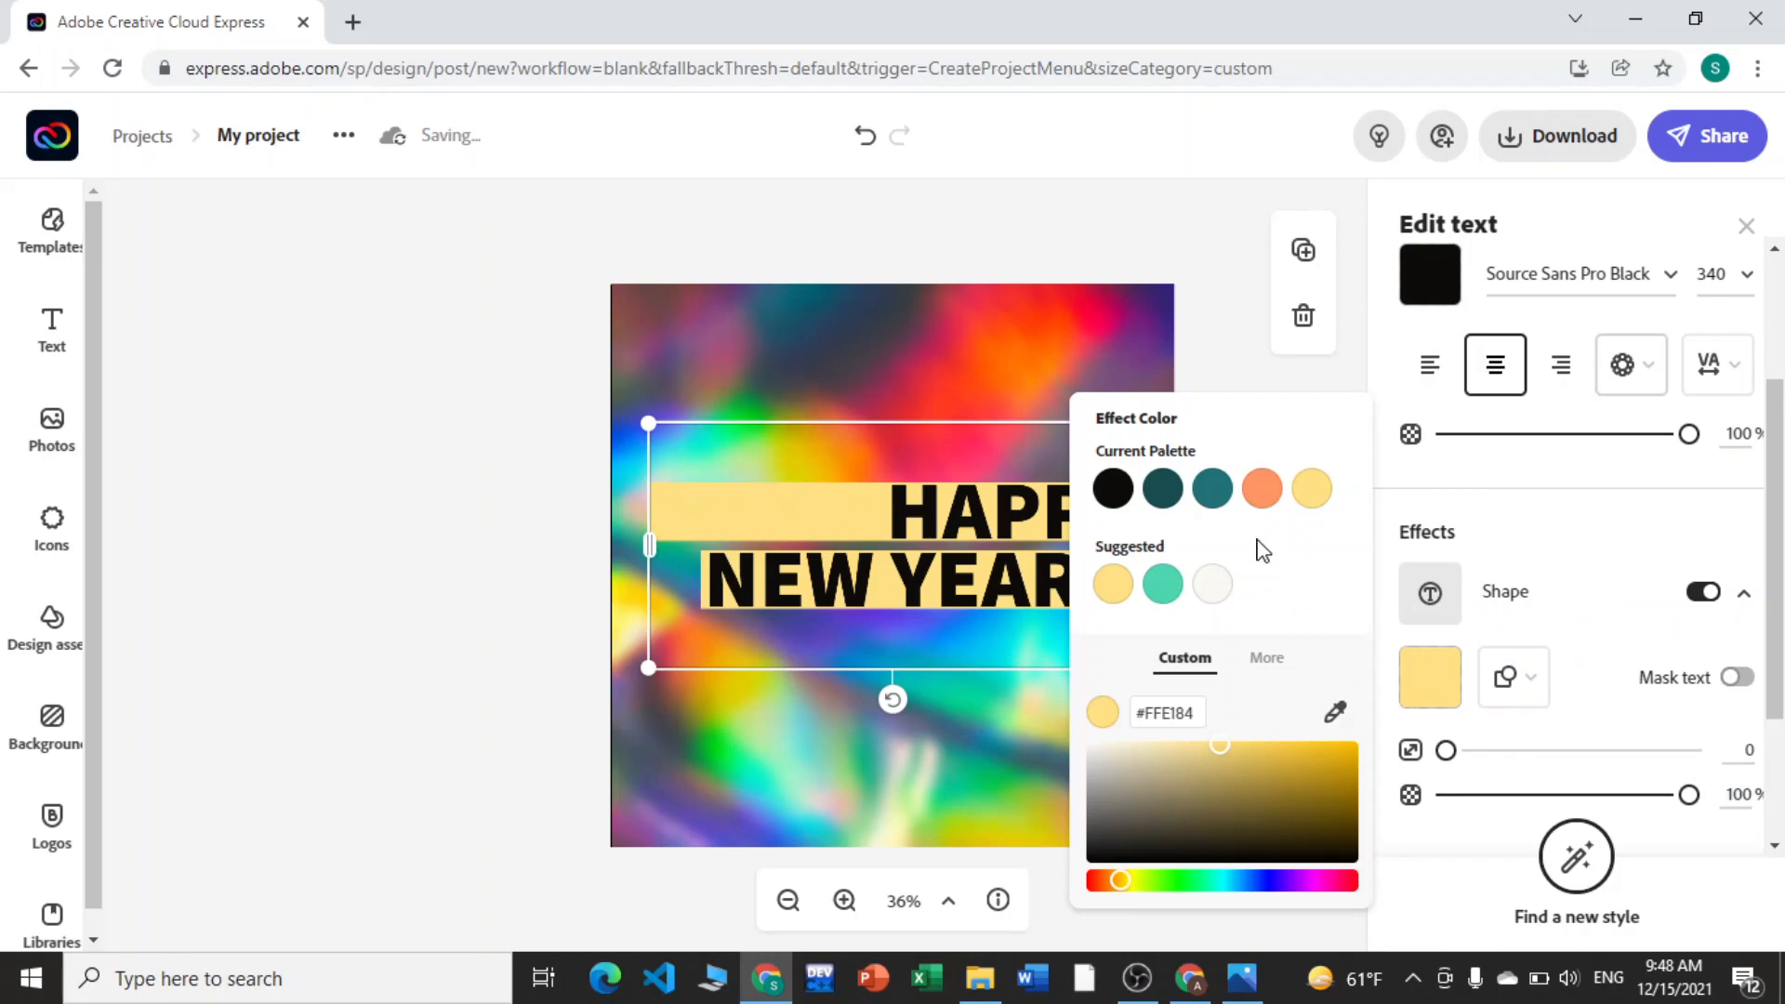
pyautogui.click(1214, 584)
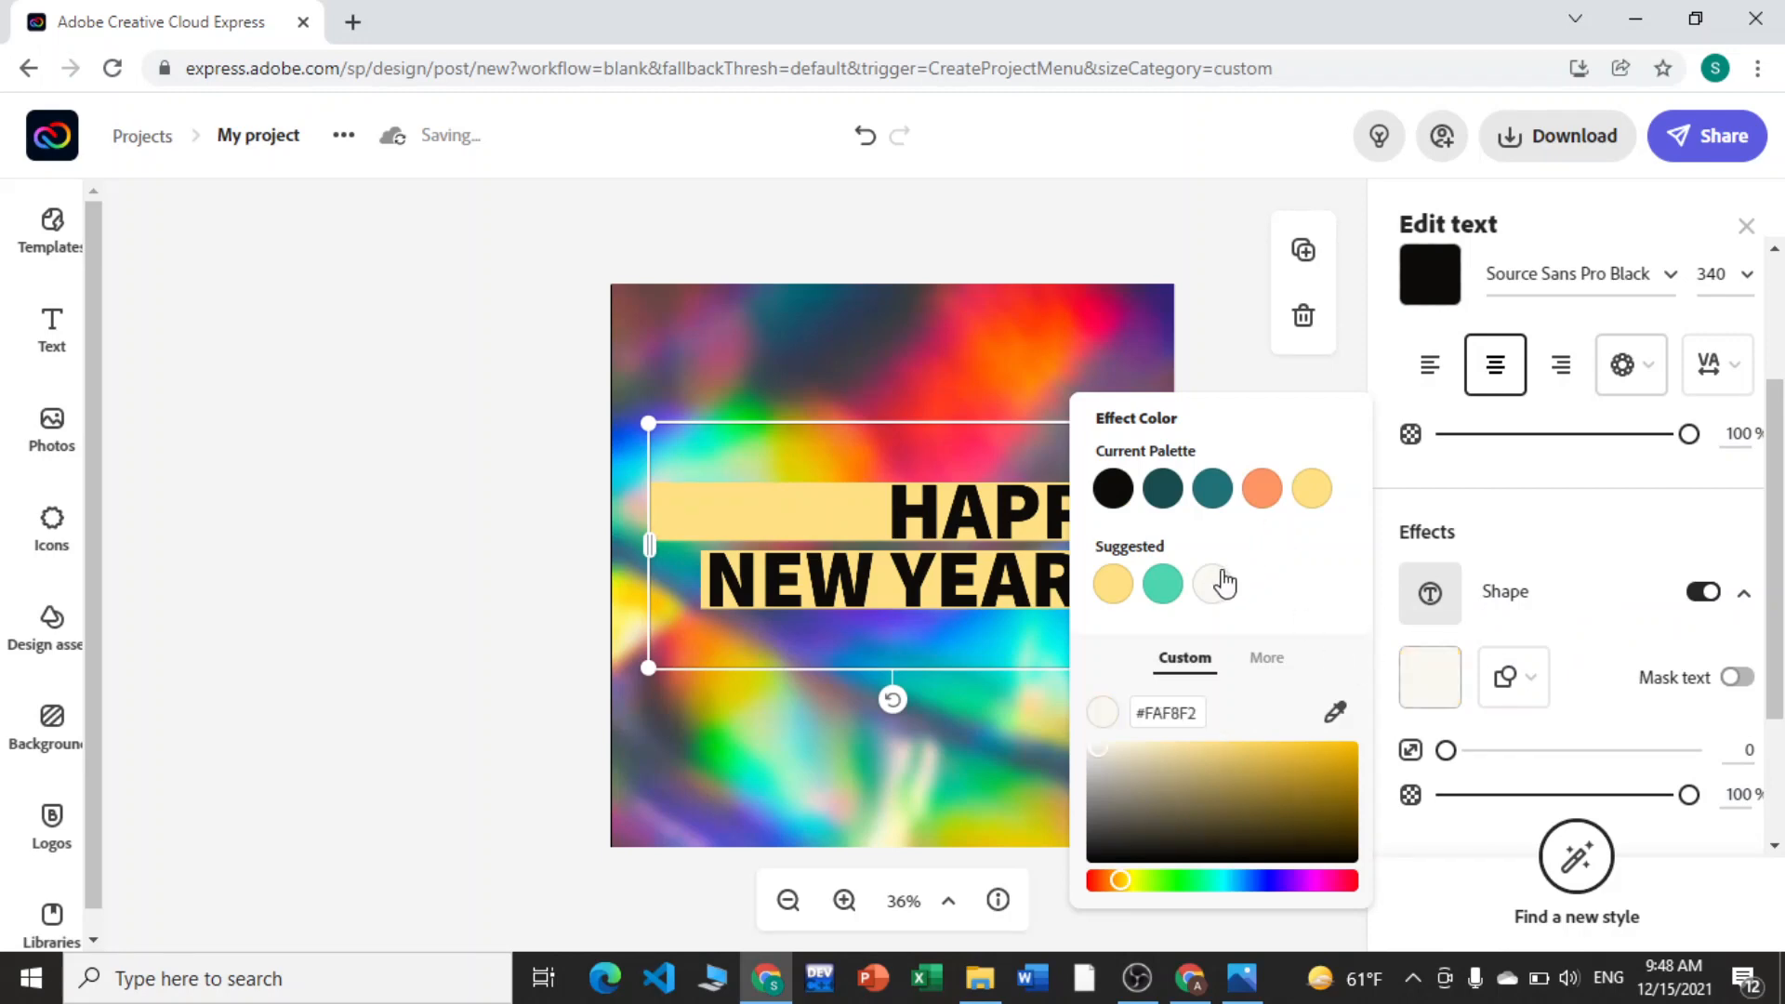
pyautogui.click(437, 632)
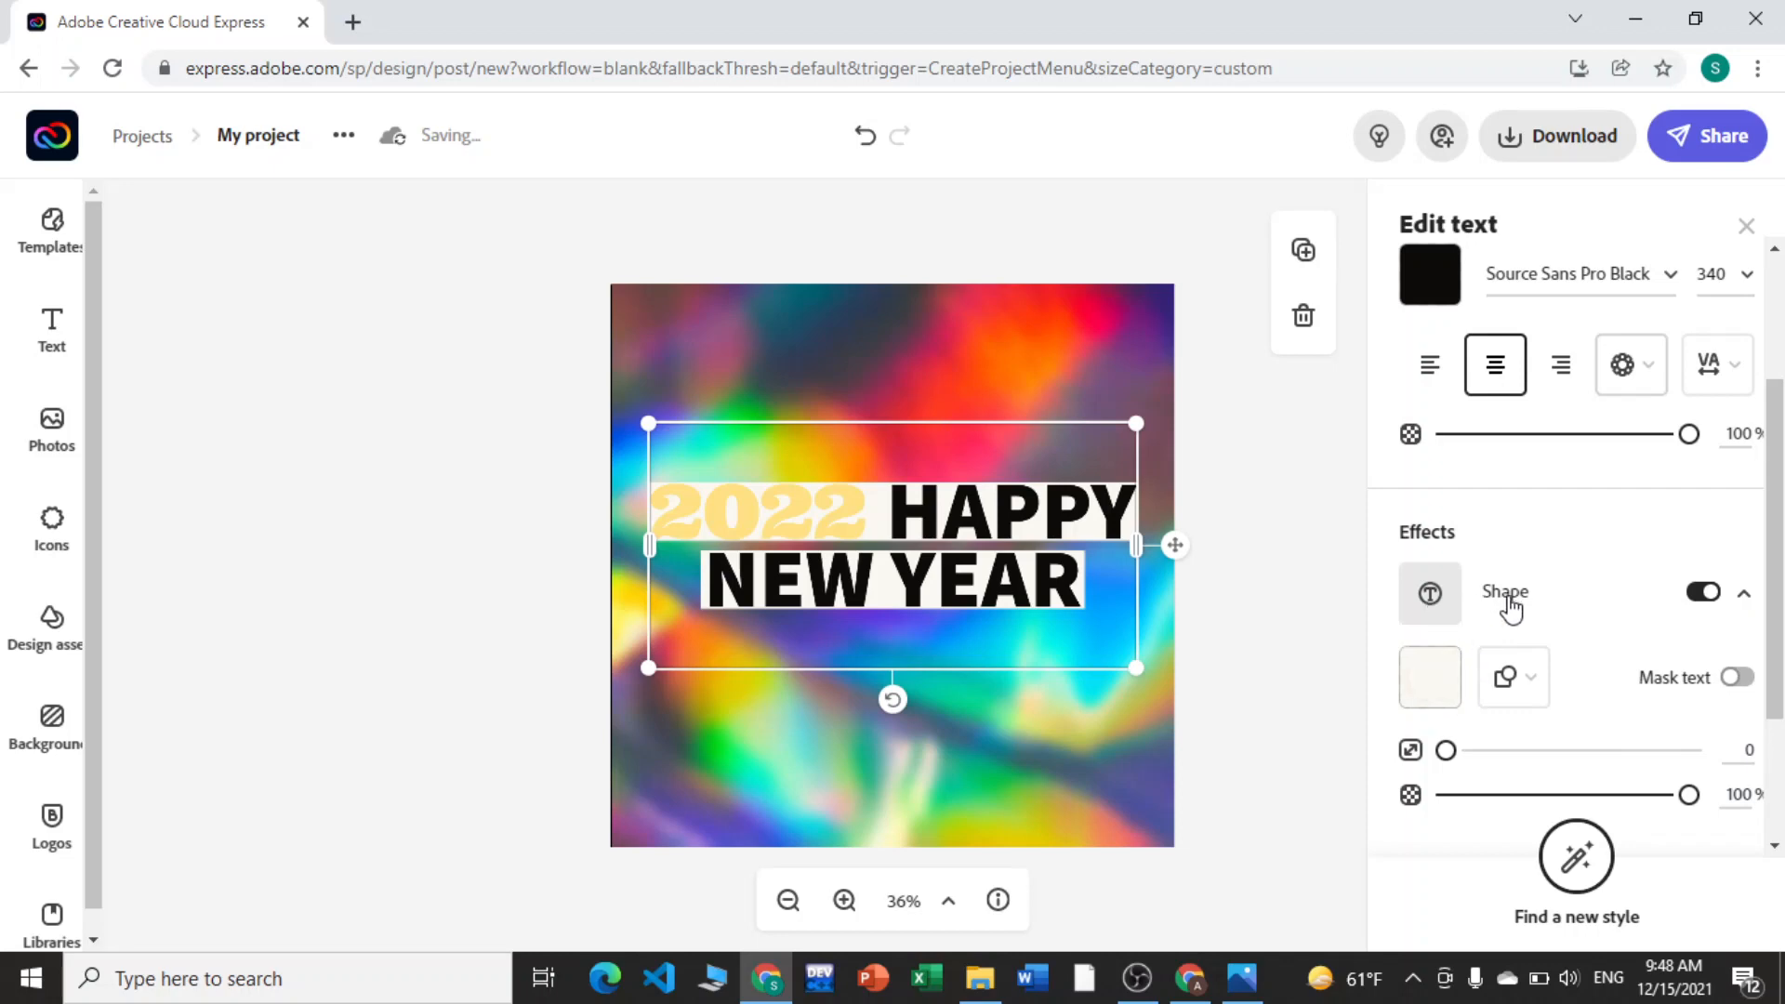
# Step: Choose the solid square-cornered shape behind the text and set the shape size to 100
pyautogui.click(1528, 686)
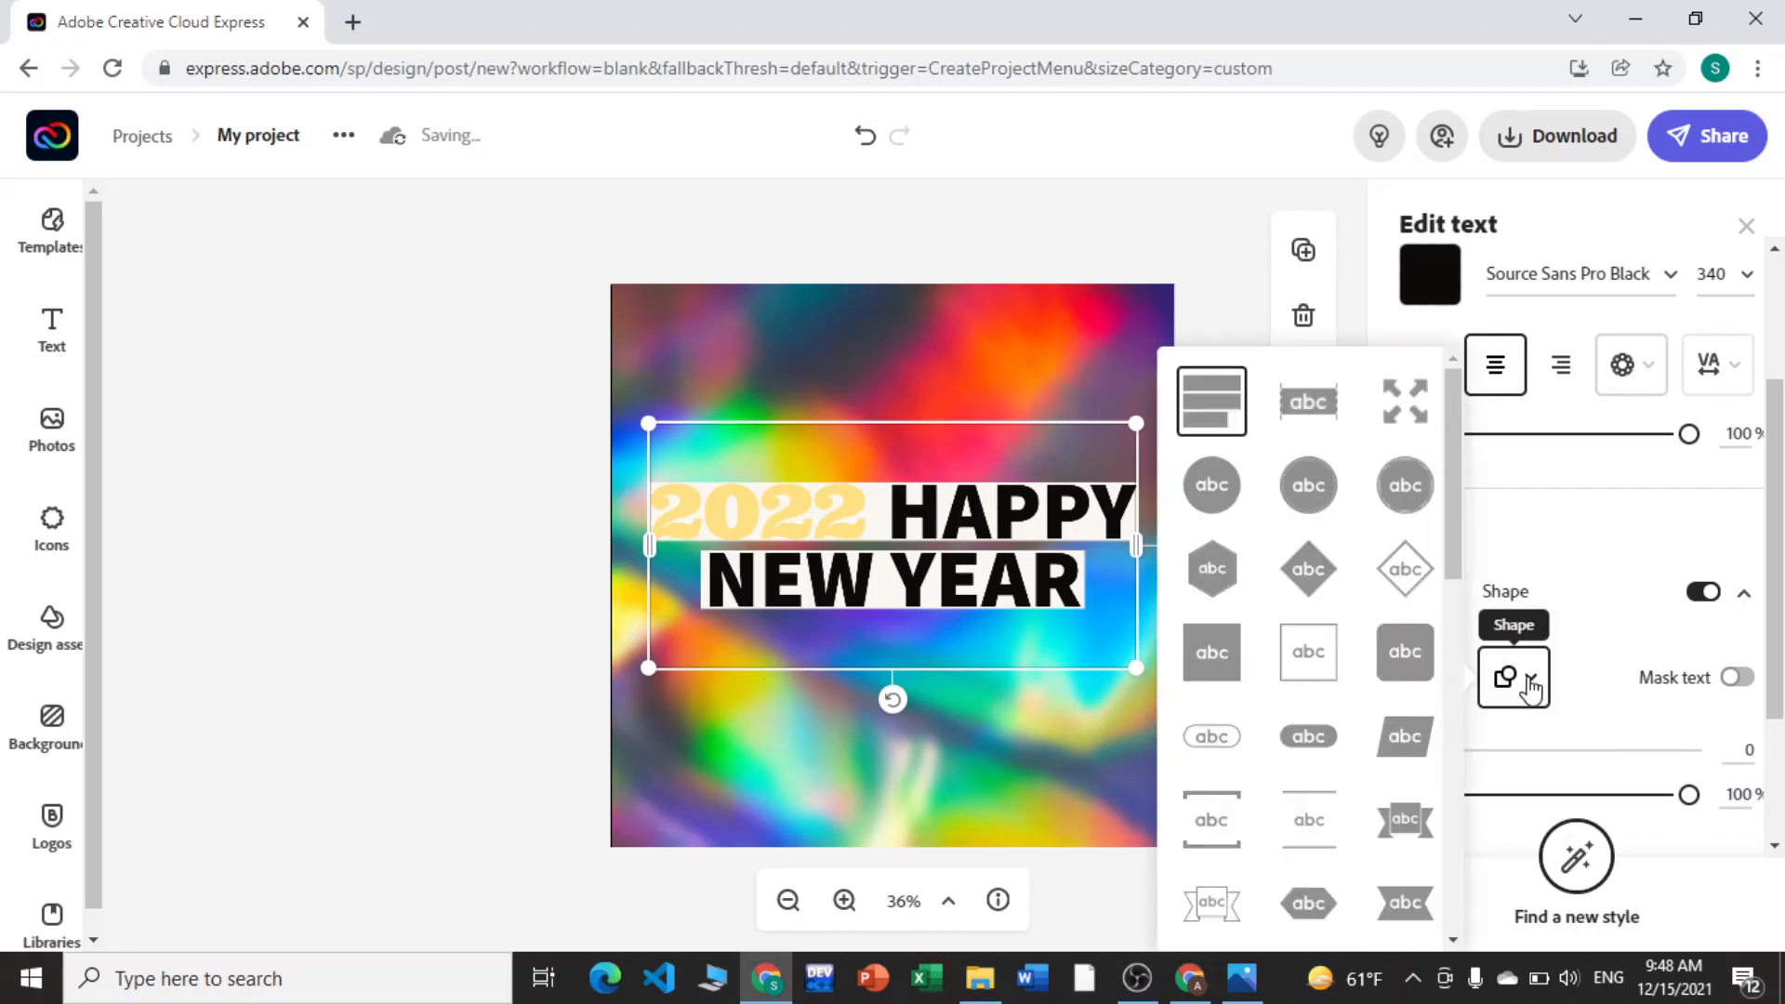
pyautogui.click(1213, 679)
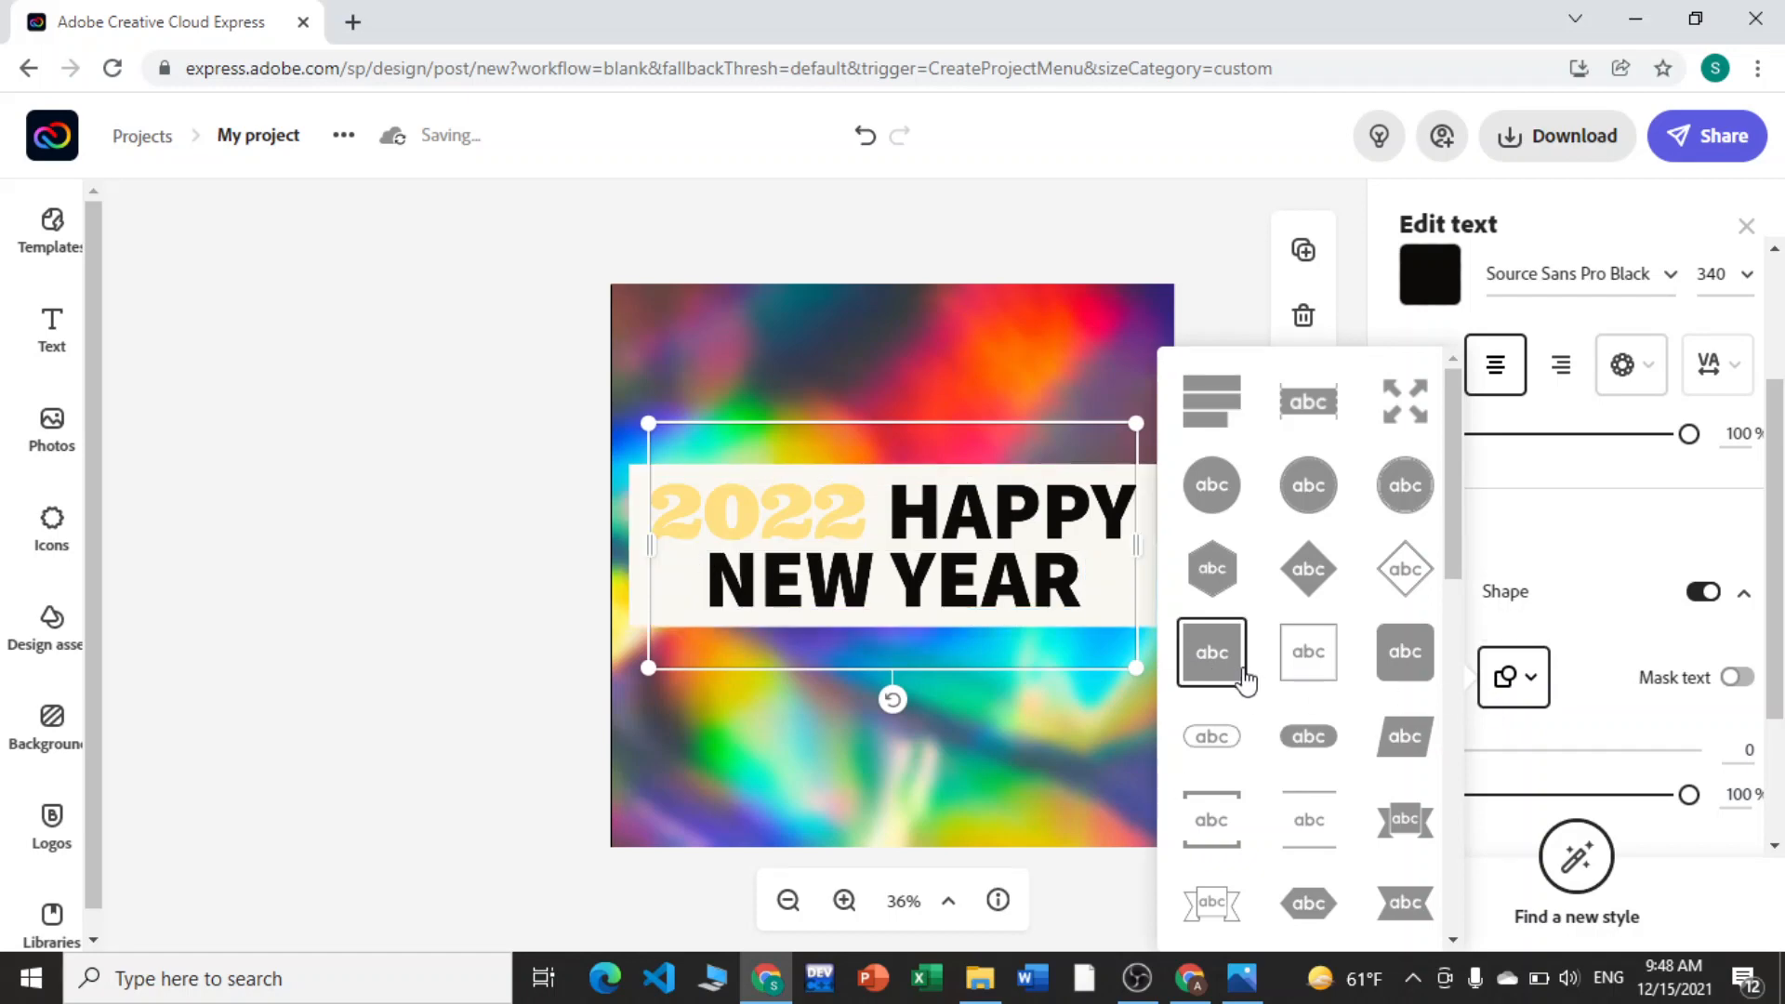
pyautogui.click(1508, 544)
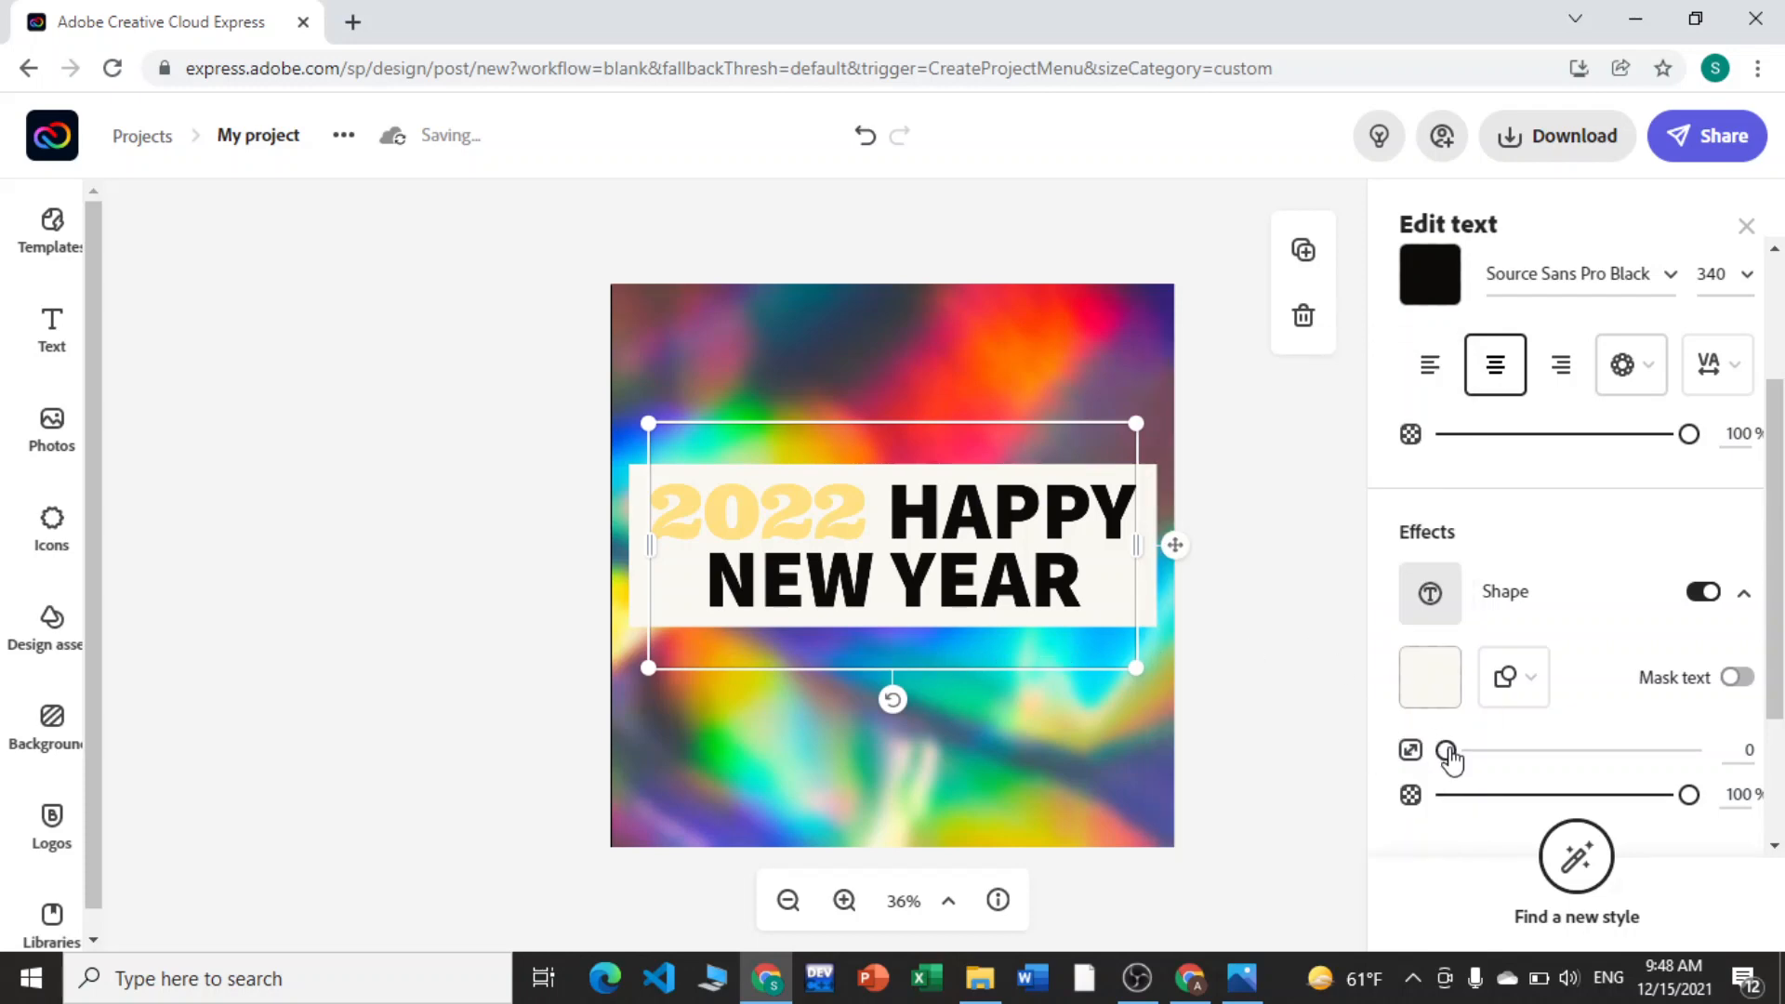
pyautogui.moveTo(1448, 754); pyautogui.dragTo(1699, 746)
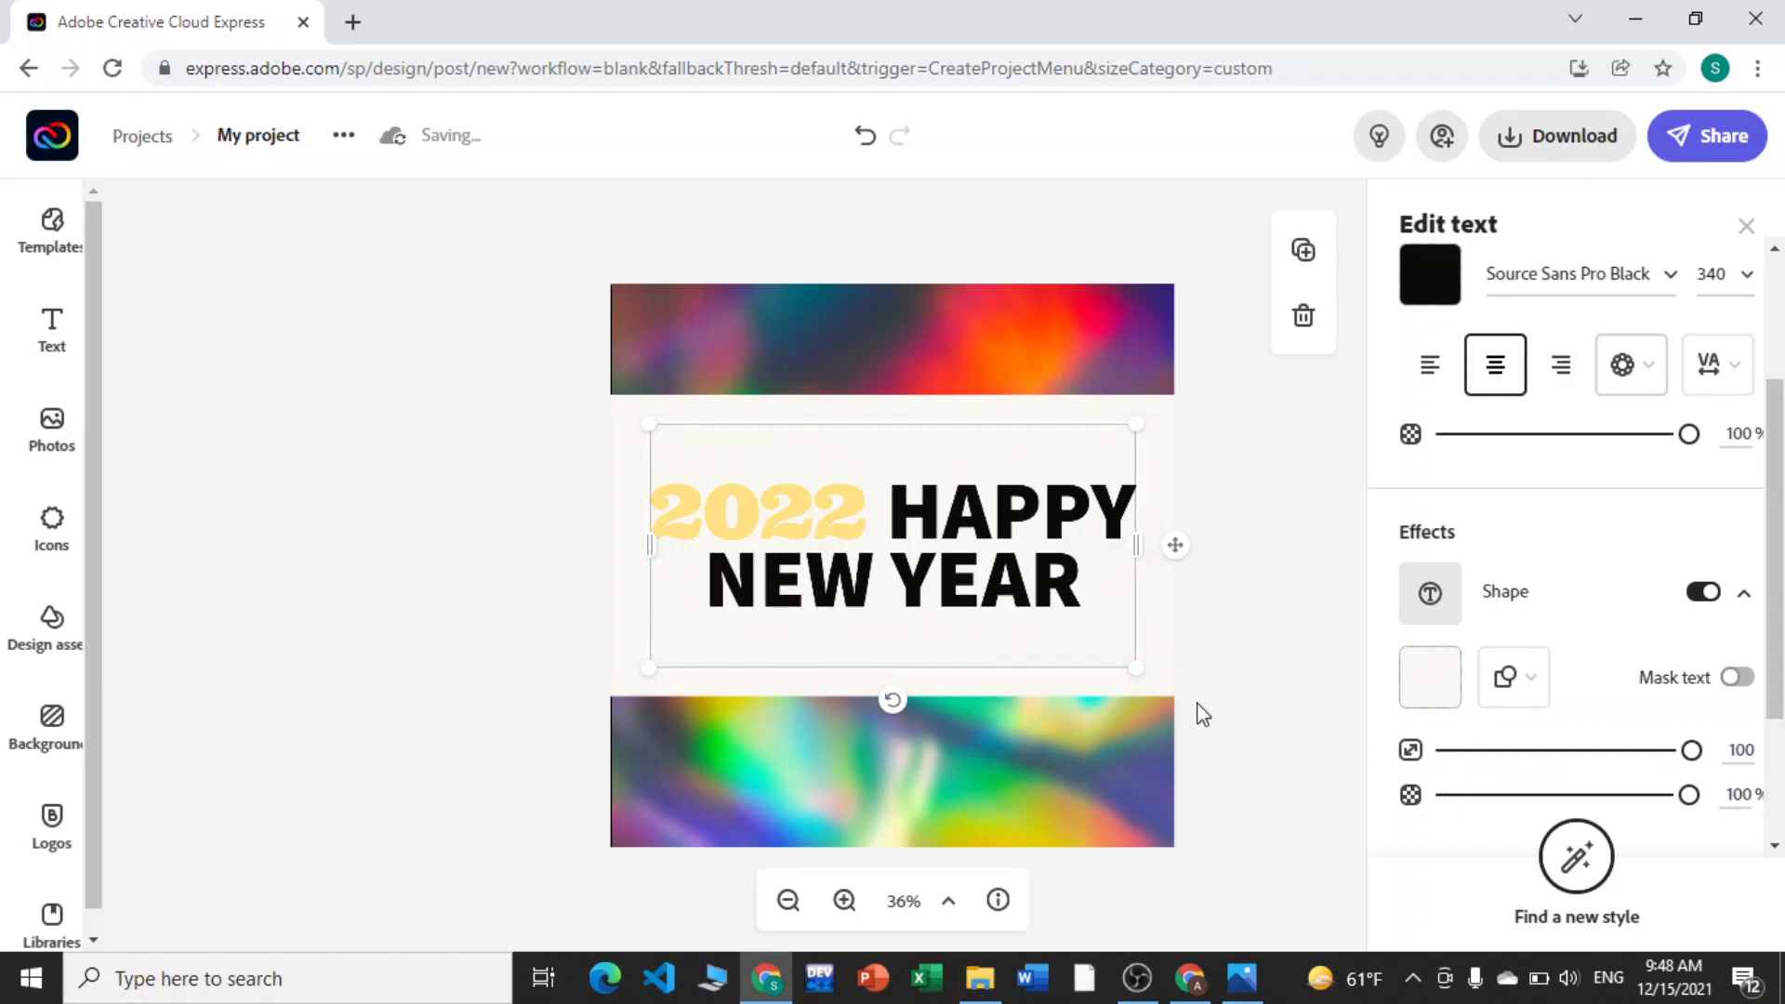
# Step: Resize the text to about 472 on four lines and centre it so its shape covers the whole canvas
pyautogui.moveTo(1134, 665); pyautogui.dragTo(1135, 782)
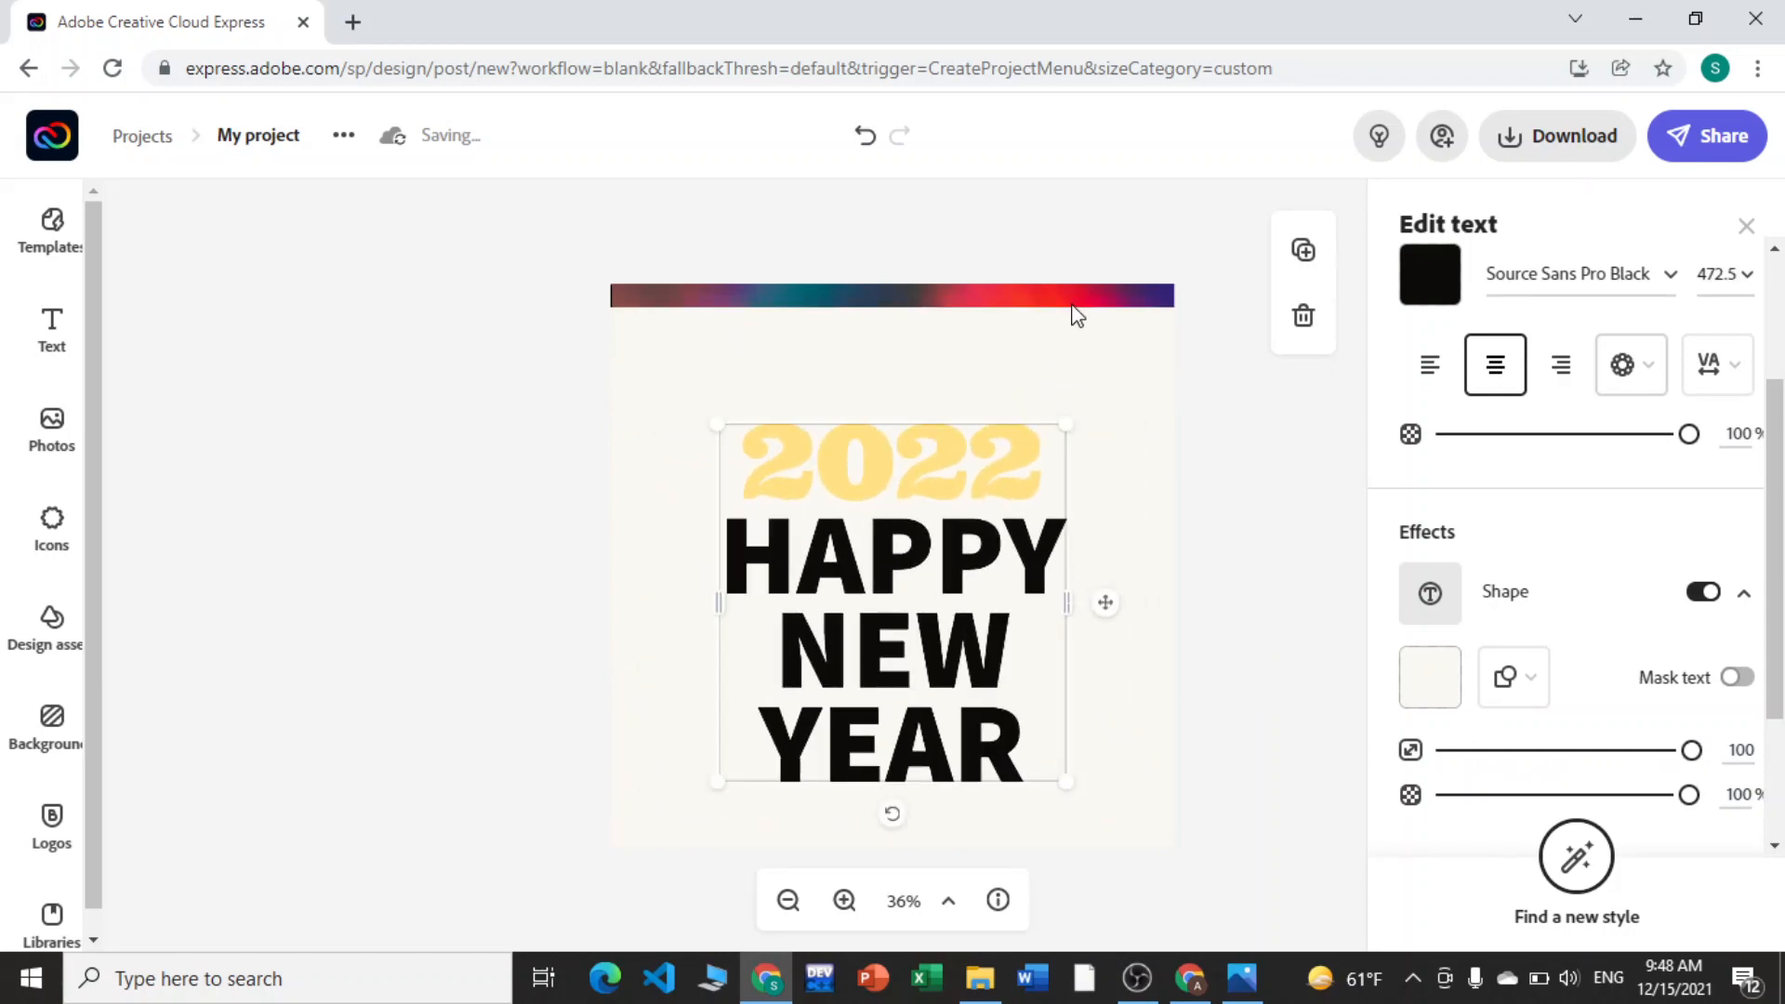
pyautogui.moveTo(1078, 338); pyautogui.dragTo(1085, 317)
pyautogui.click(394, 488)
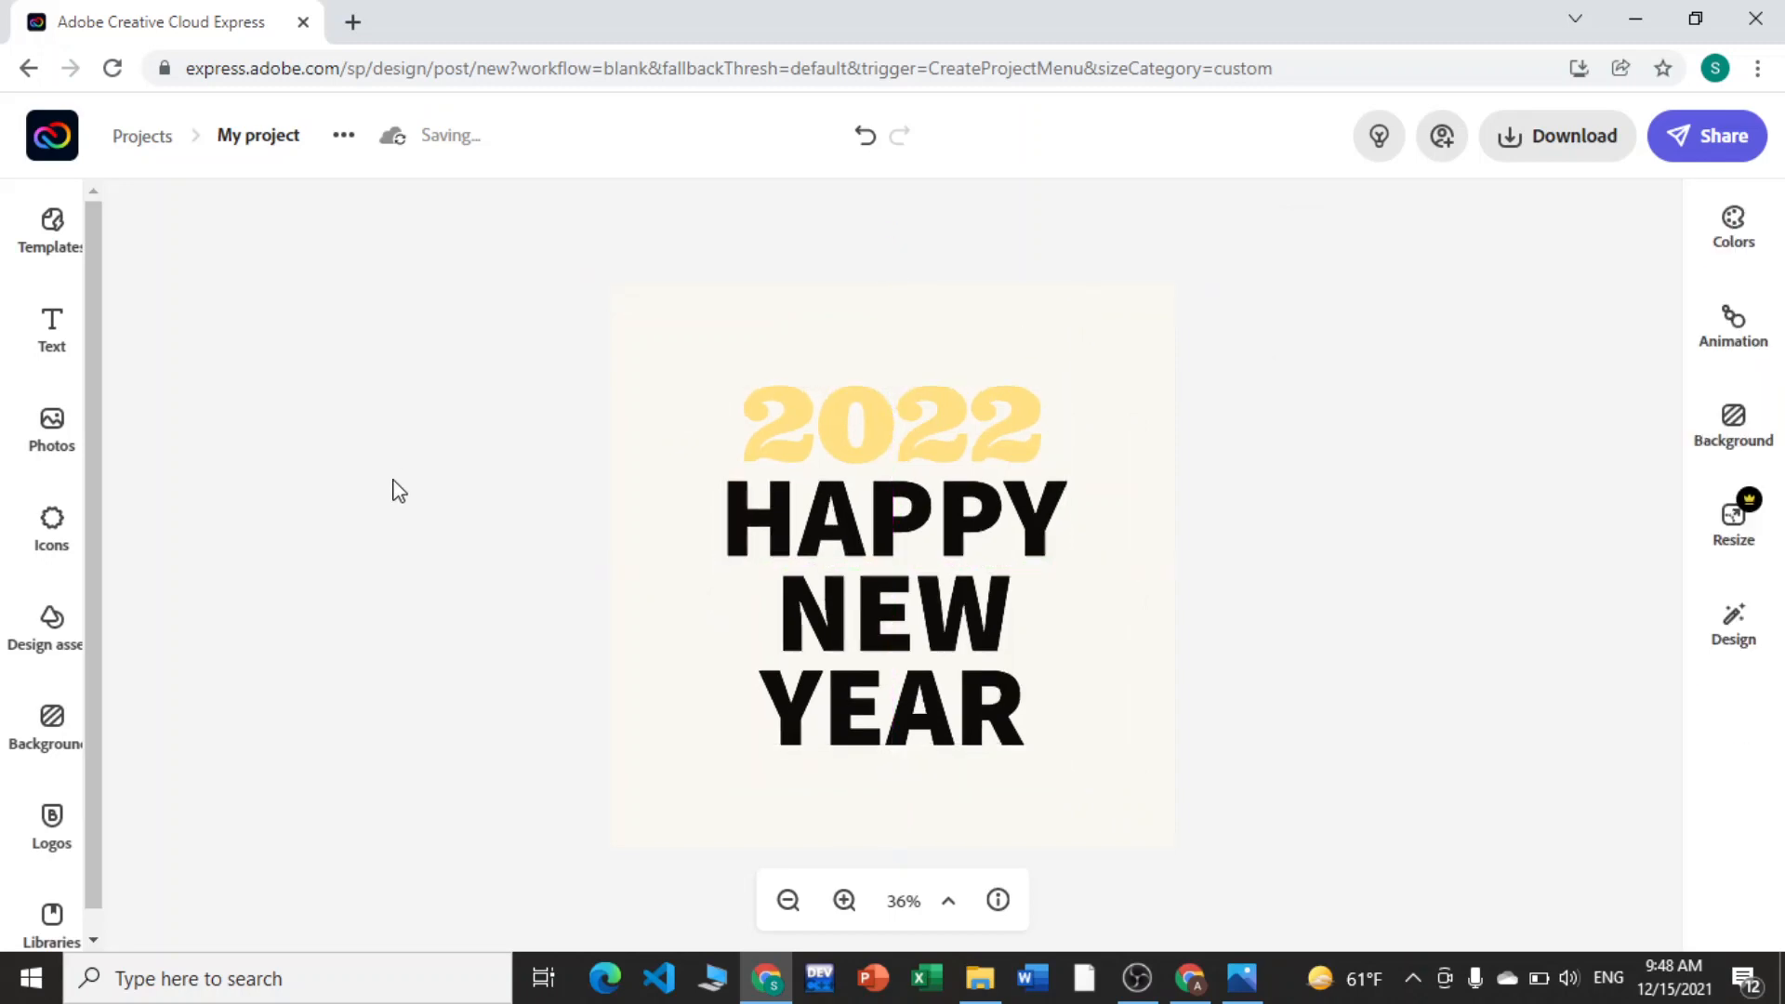
# Step: Try widening the text box and scaling the text, first to about 583 and finally to about 463
pyautogui.click(869, 662)
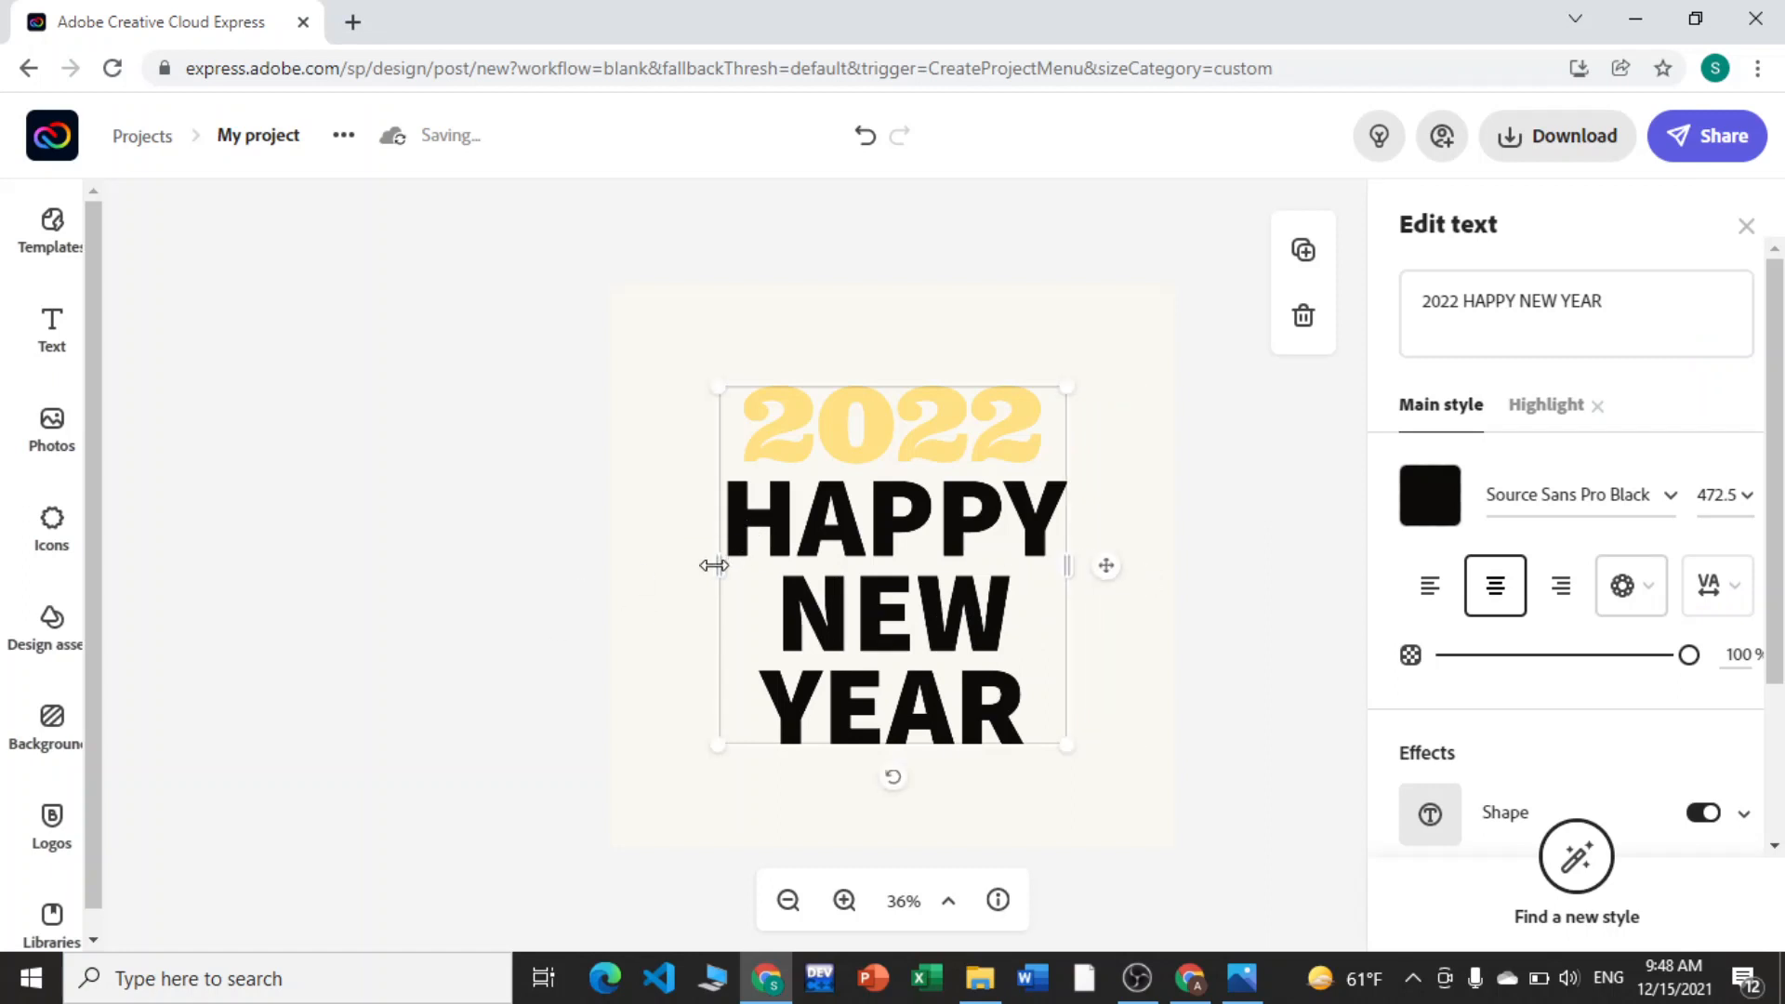
pyautogui.moveTo(716, 561); pyautogui.dragTo(535, 585)
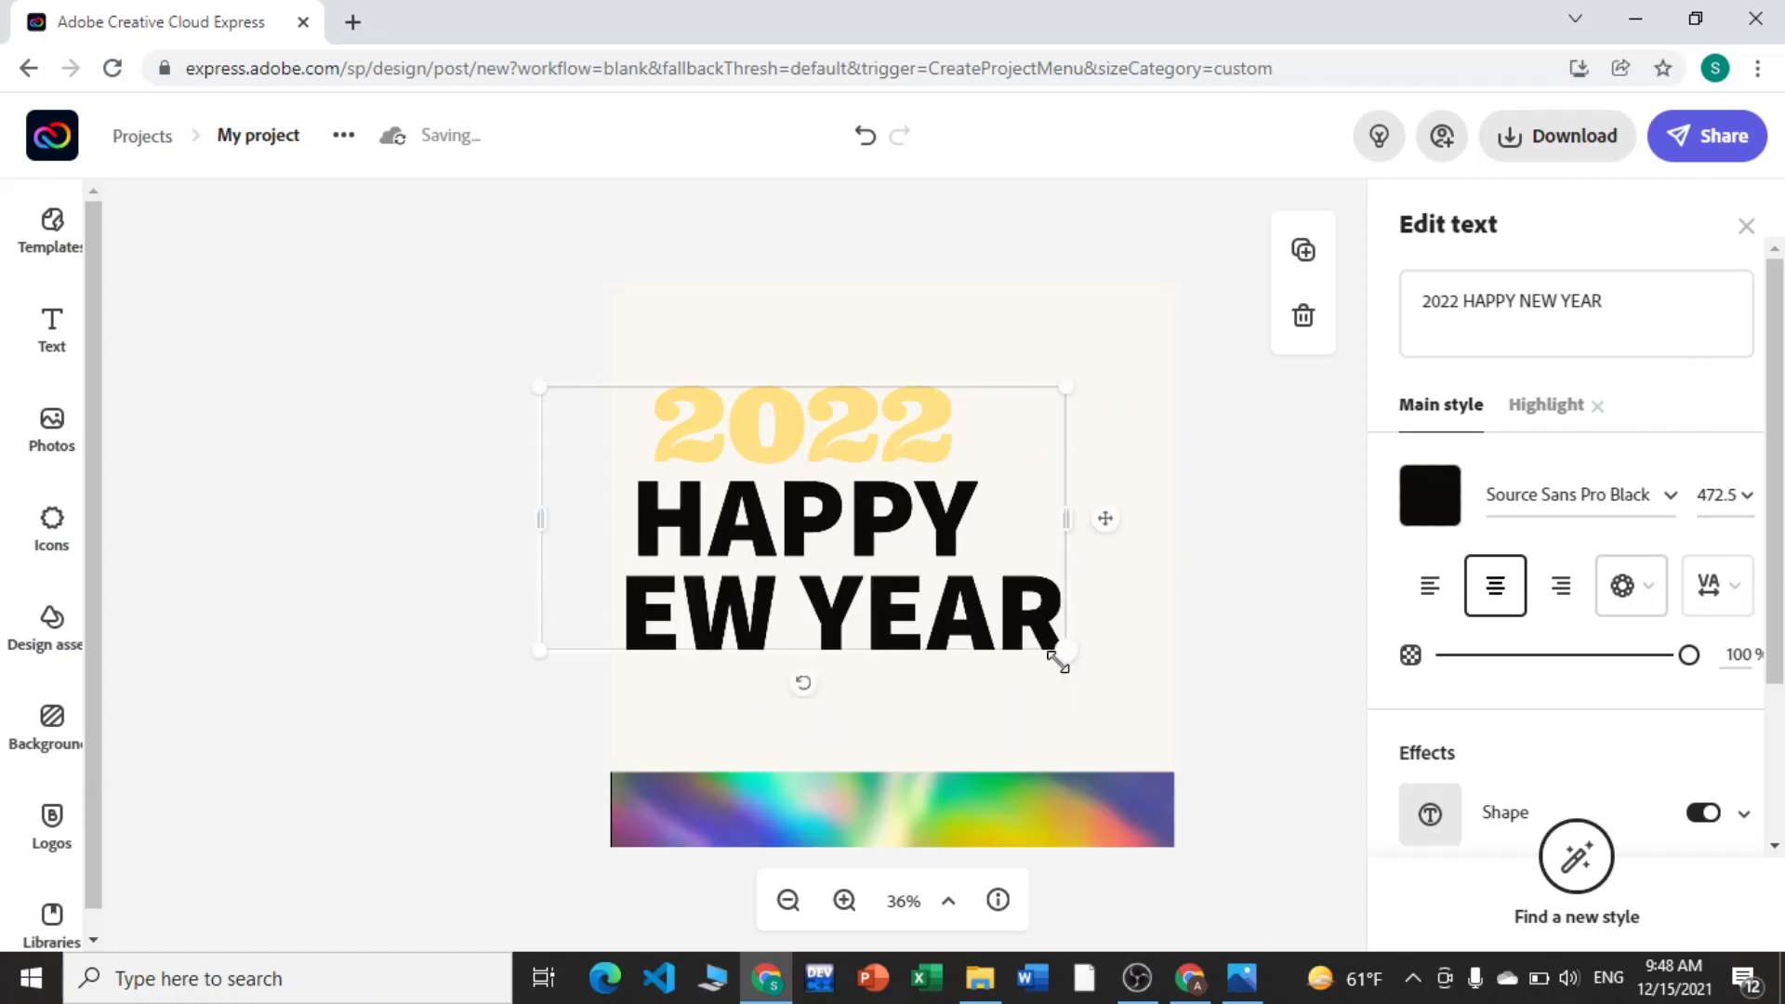
pyautogui.moveTo(1074, 660); pyautogui.dragTo(1190, 814)
pyautogui.moveTo(932, 610)
pyautogui.mouseDown()
pyautogui.moveTo(965, 612)
pyautogui.moveTo(946, 610)
pyautogui.mouseUp()
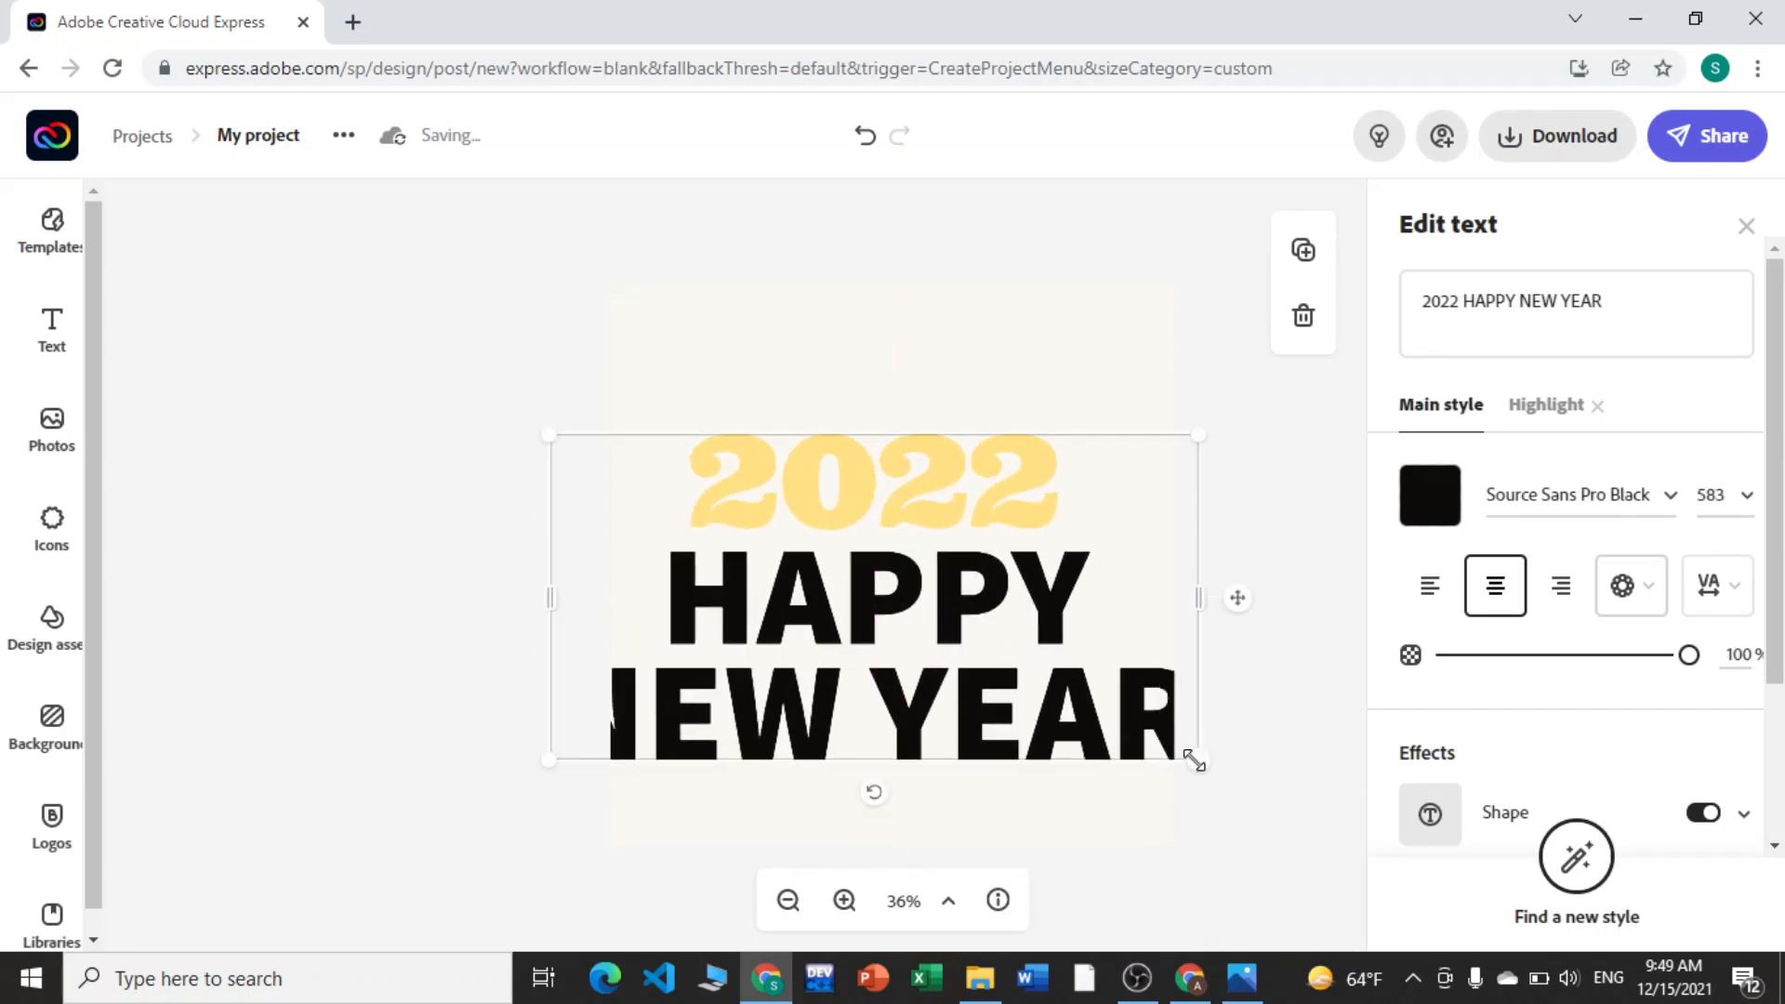
pyautogui.moveTo(1188, 750); pyautogui.dragTo(1202, 790)
pyautogui.moveTo(1208, 602); pyautogui.dragTo(1145, 619)
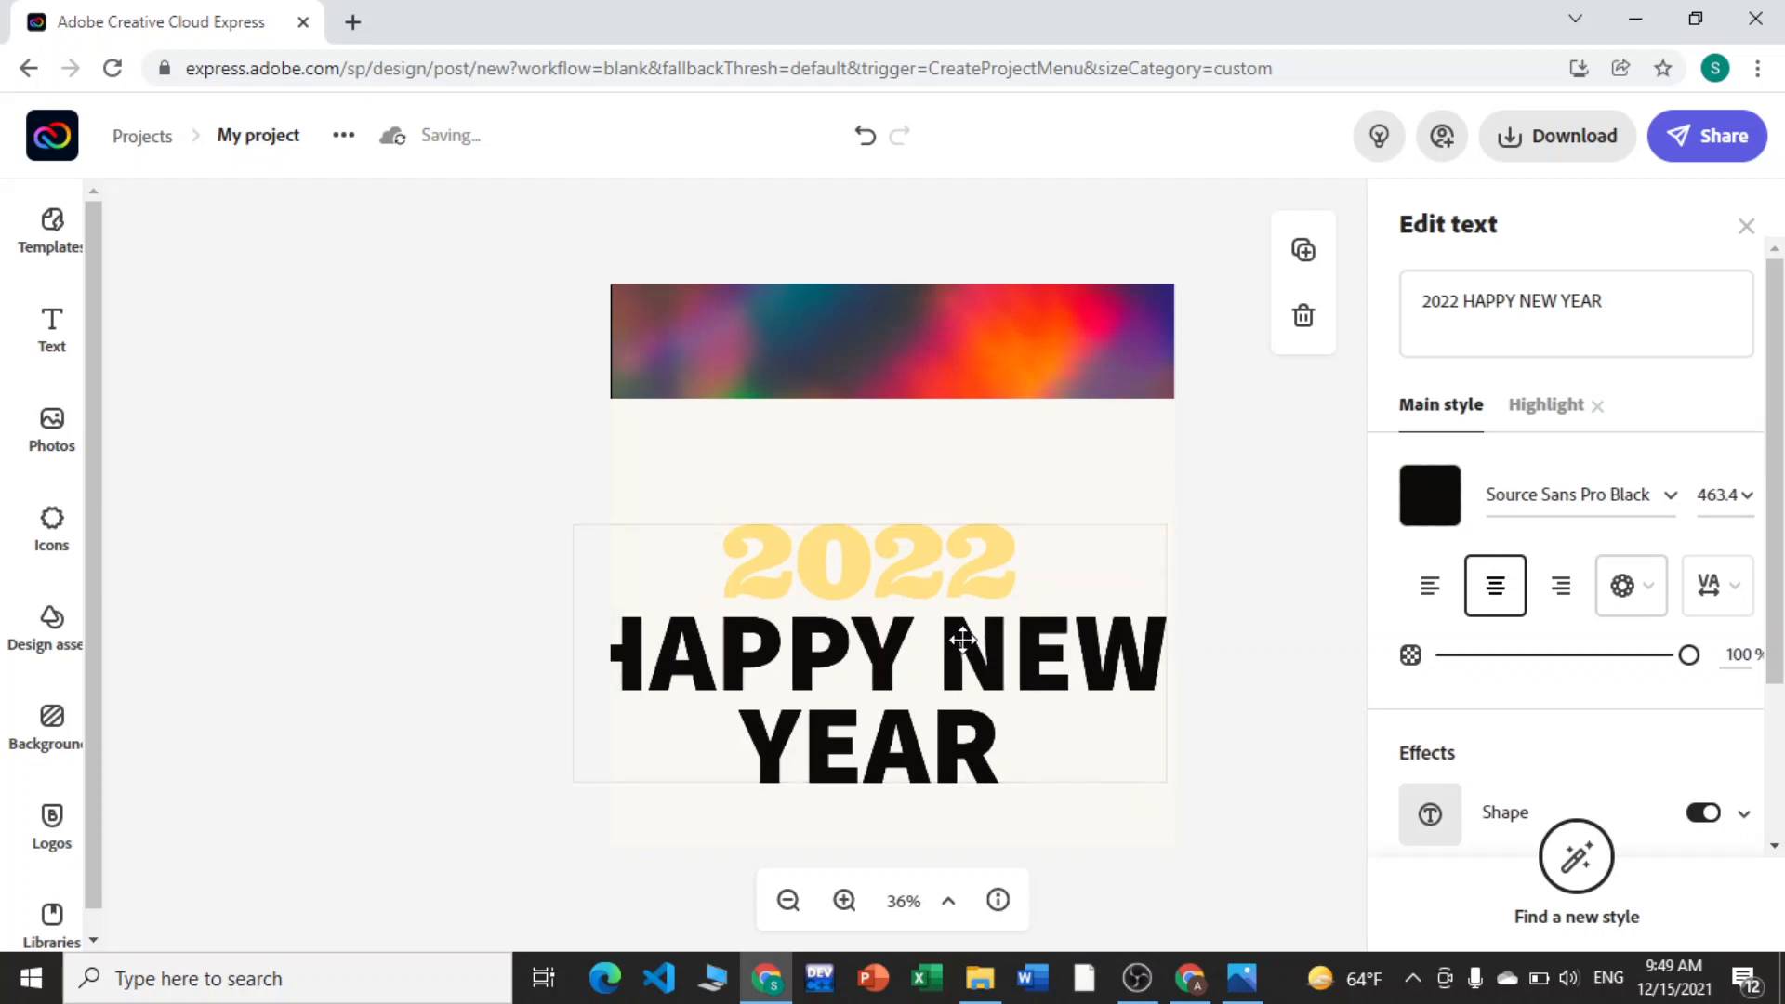
# Step: Set the main text size to 400, and stretch the text box to about 519 with the text on four lines
pyautogui.click(1726, 496)
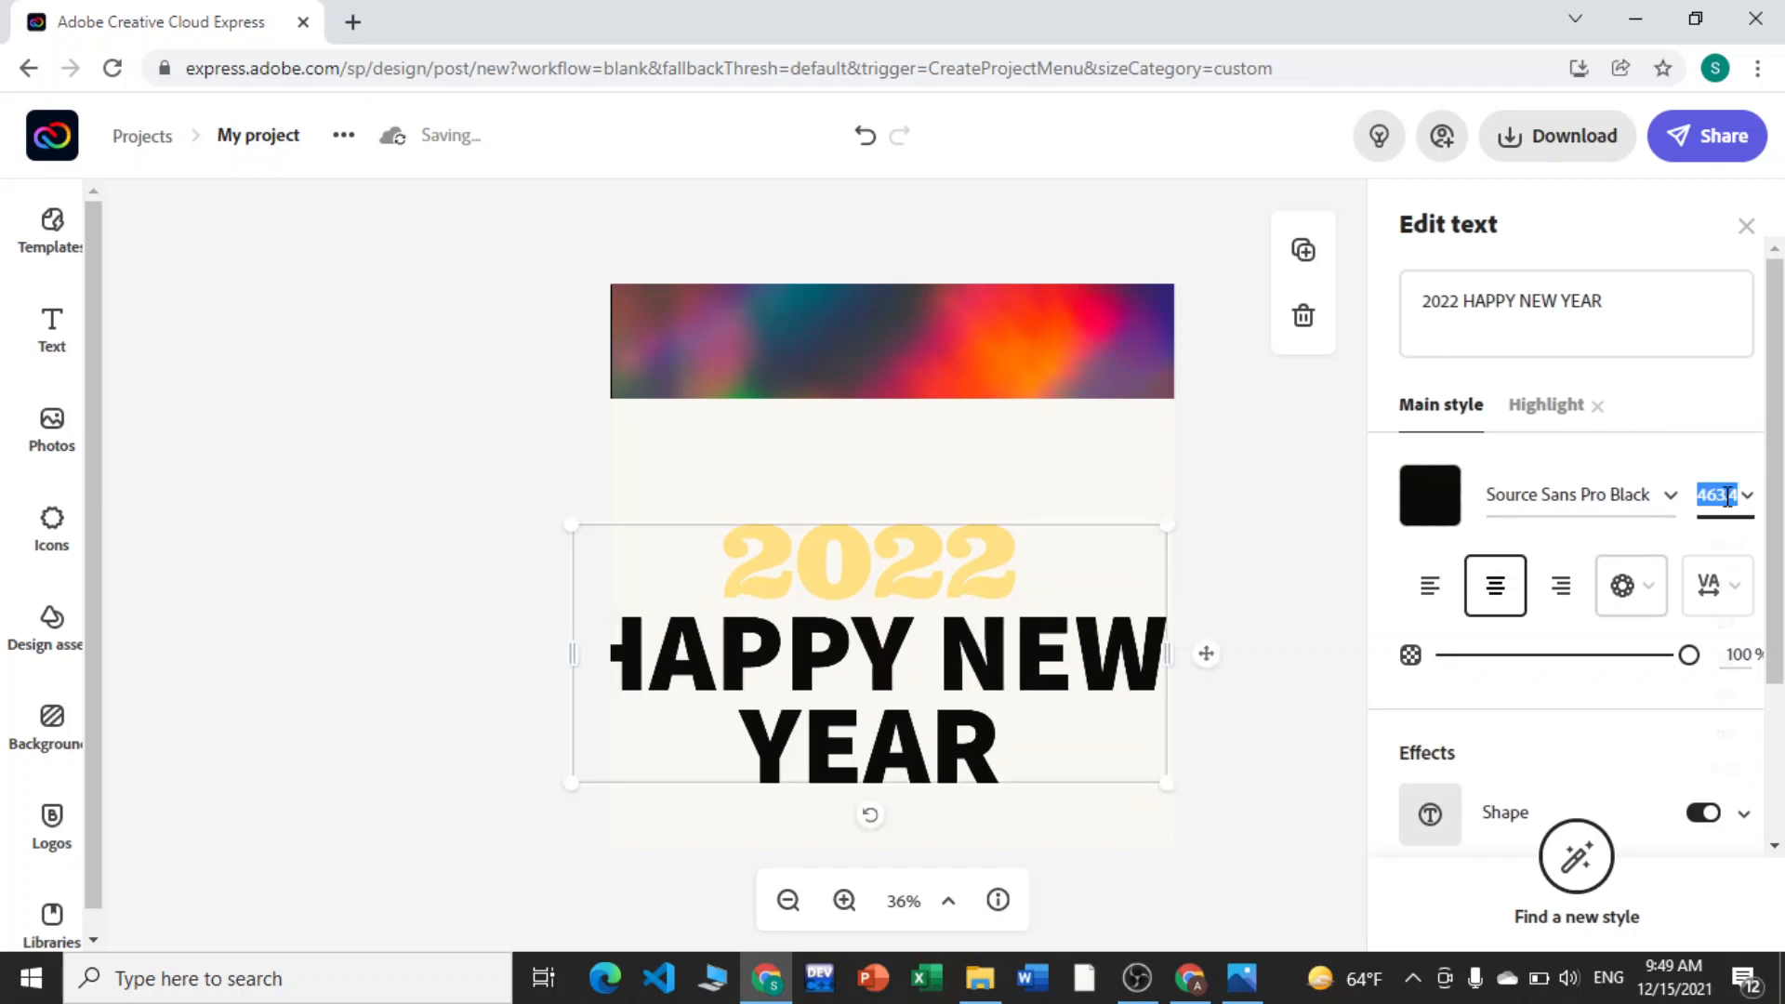
pyautogui.write('400')
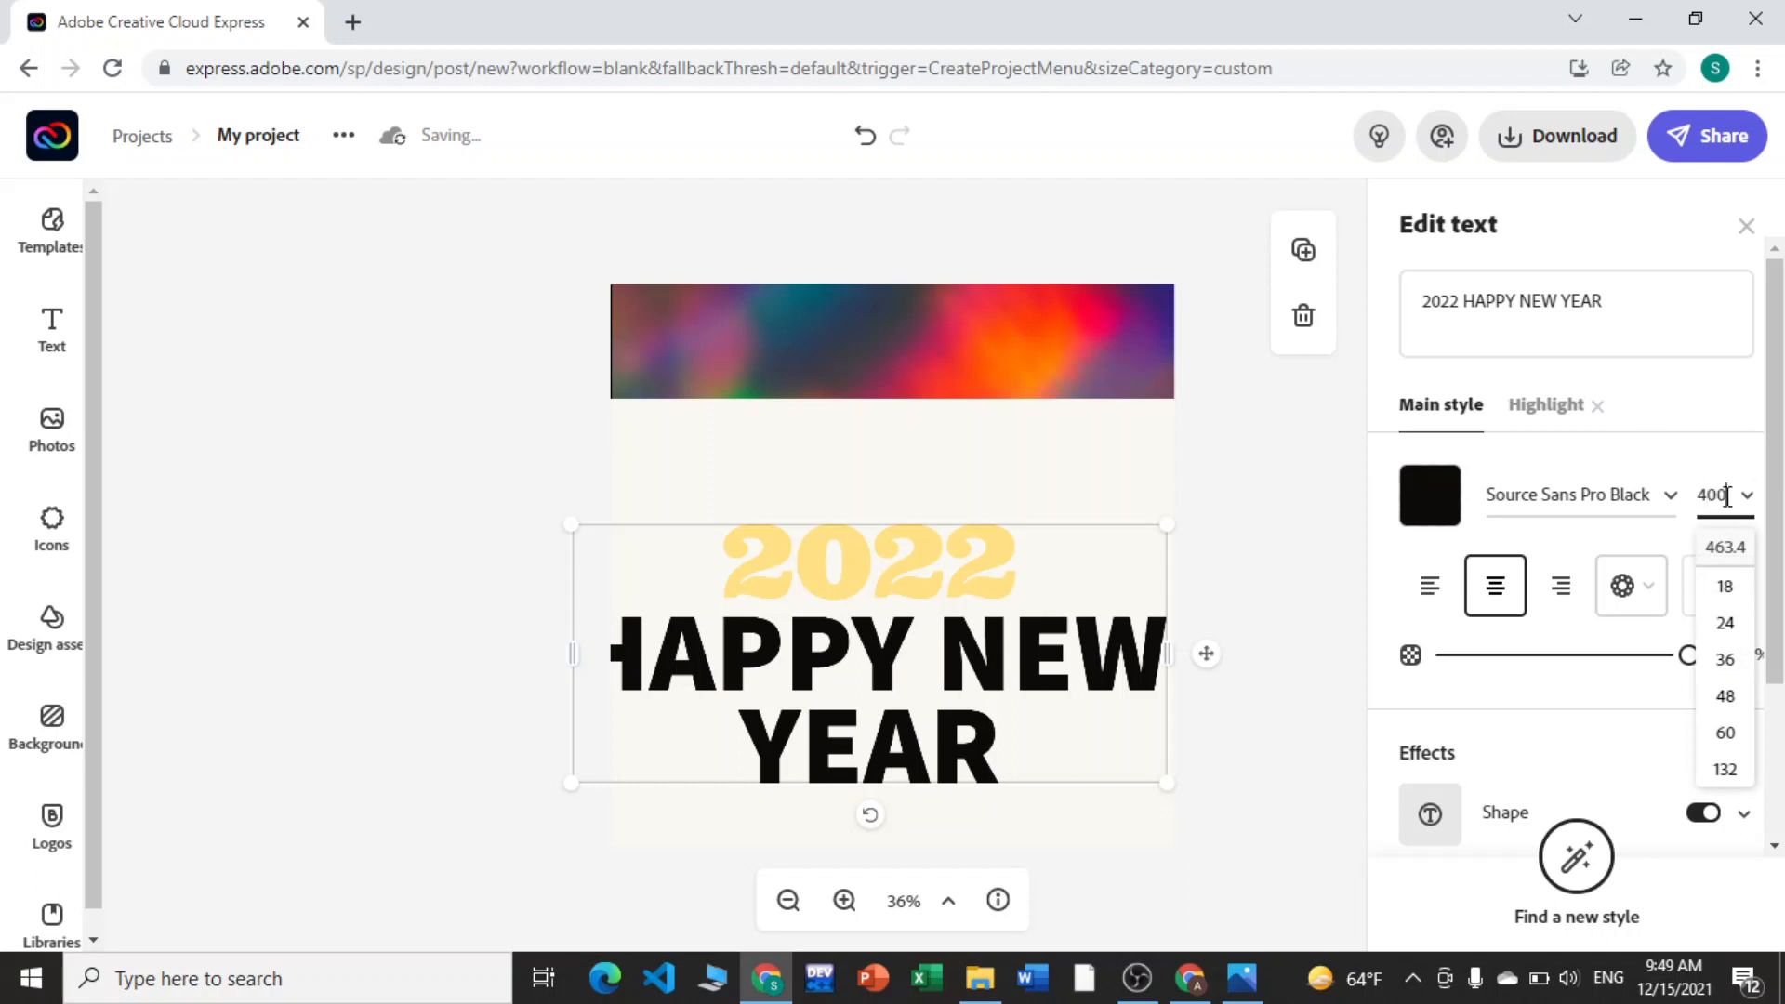
pyautogui.press('Return')
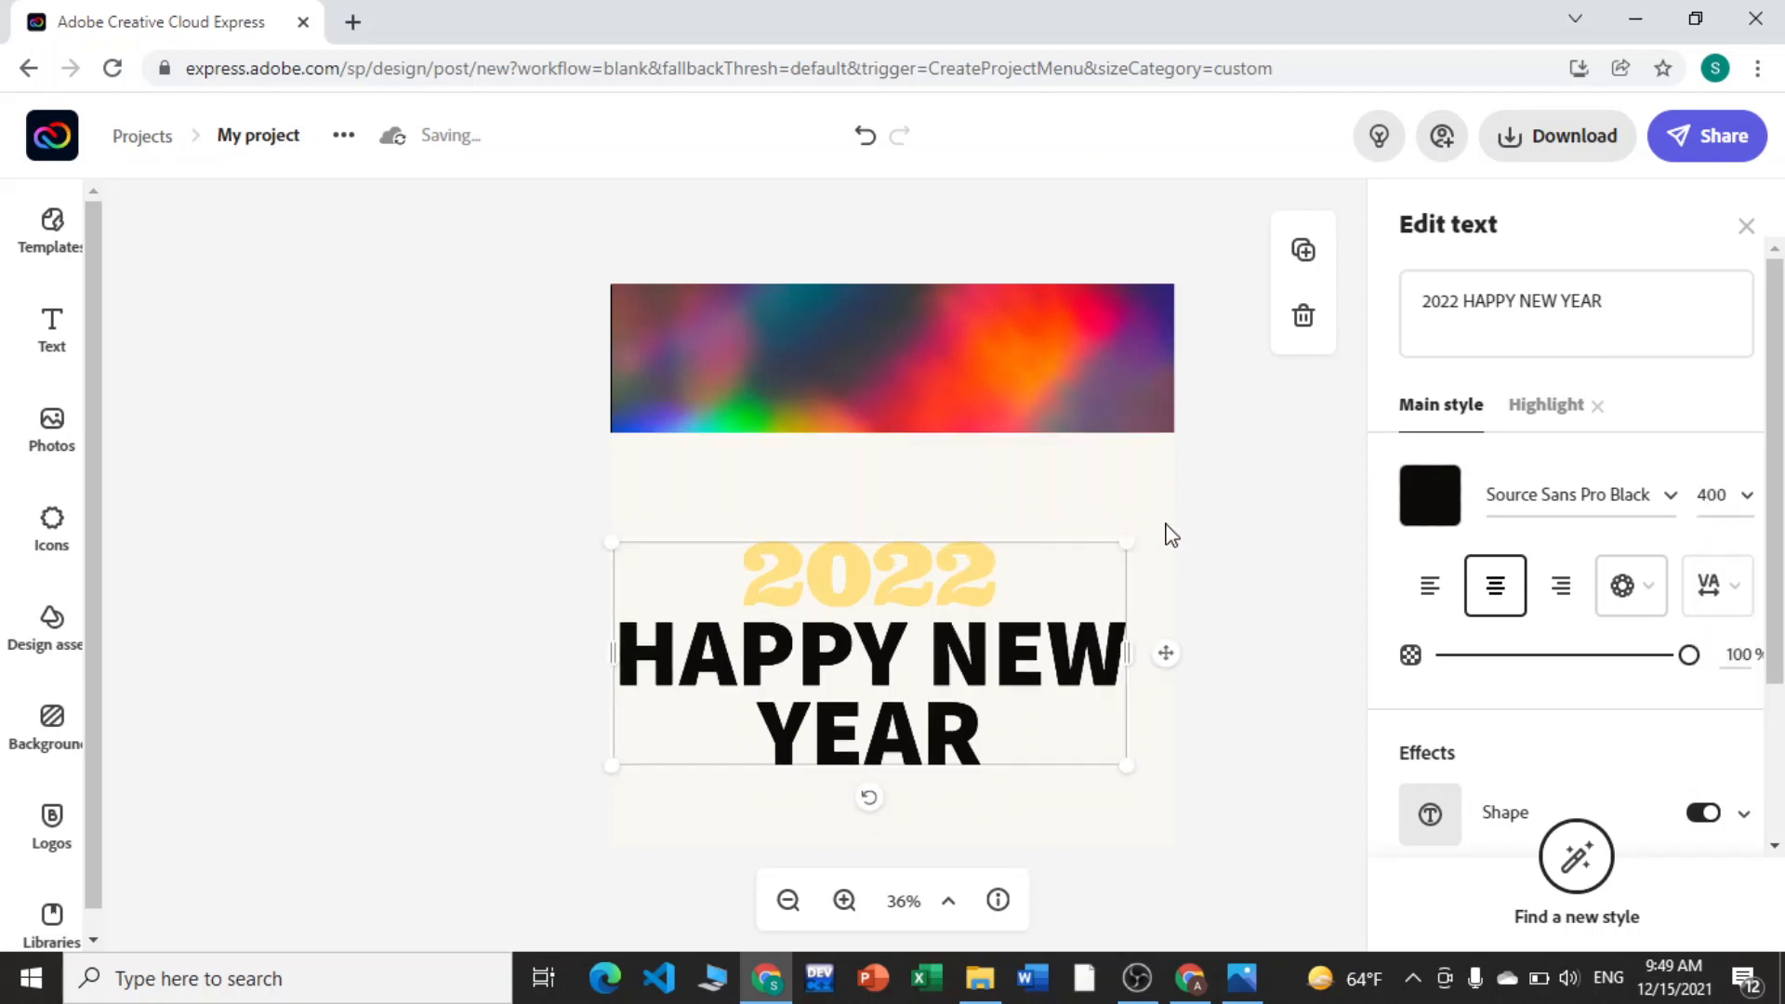
pyautogui.moveTo(1127, 538); pyautogui.dragTo(1147, 372)
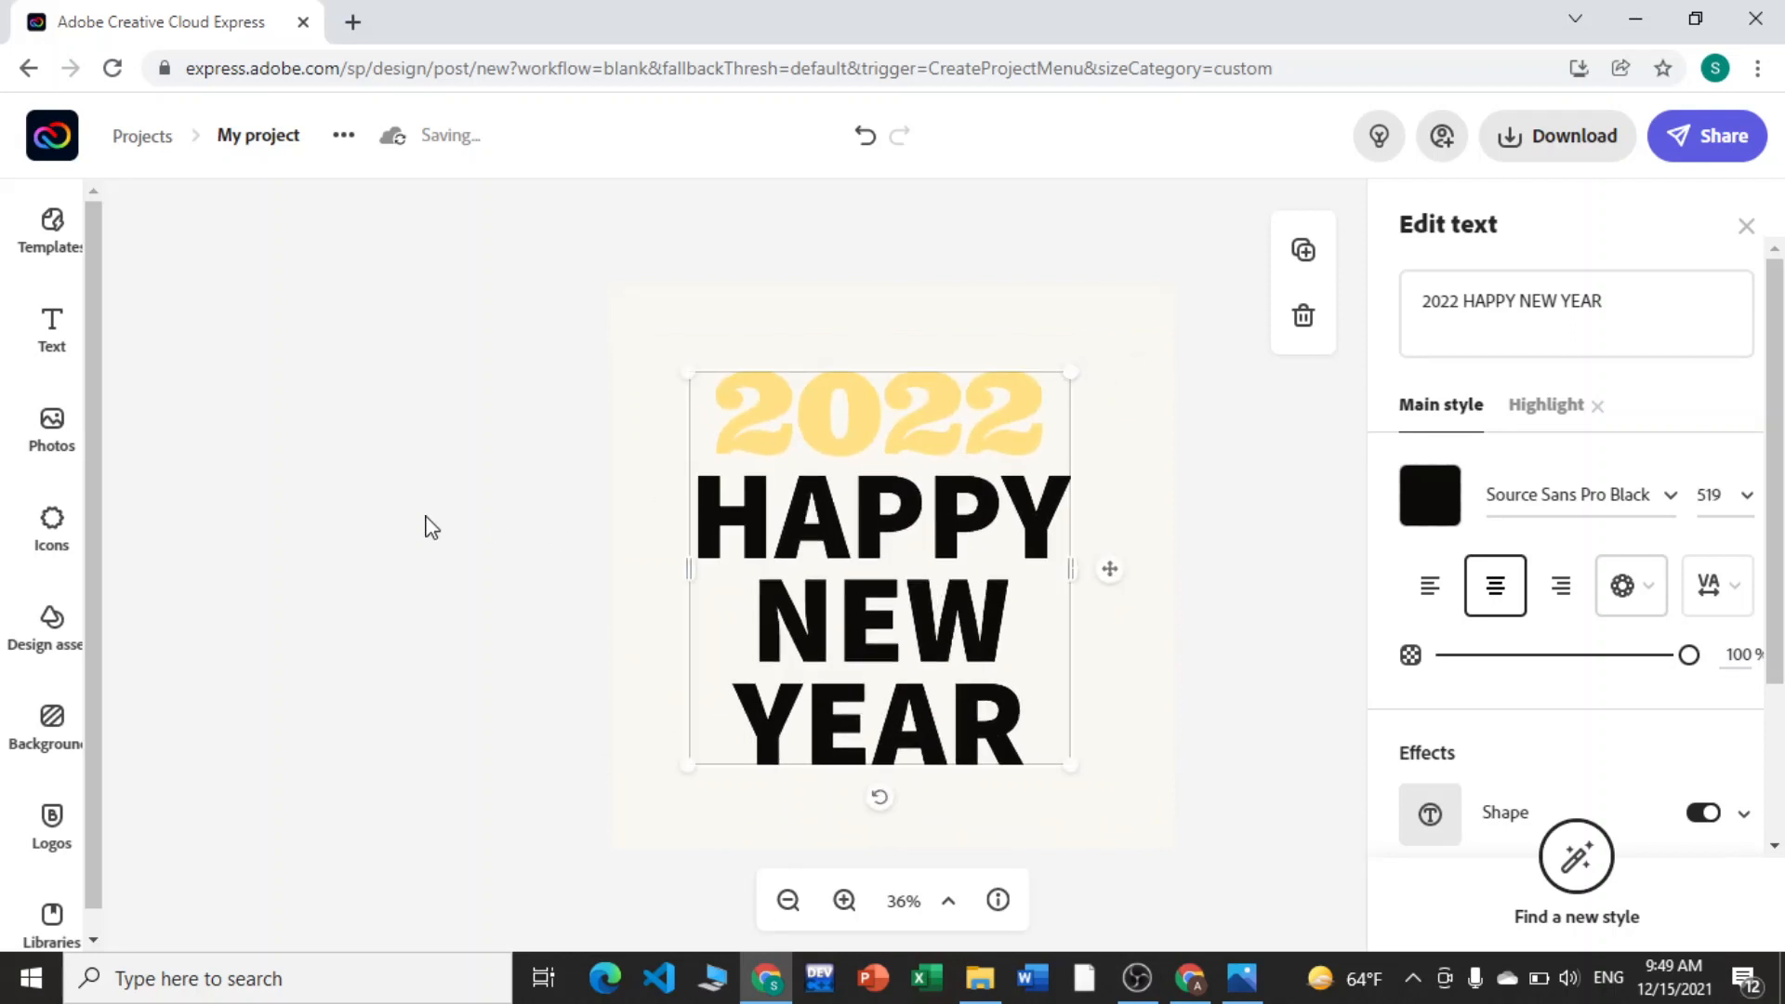
# Step: Set the Highlight text size of "2022" to 550 and pick black #0D0C0A as its text color
pyautogui.click(1564, 406)
pyautogui.click(1719, 529)
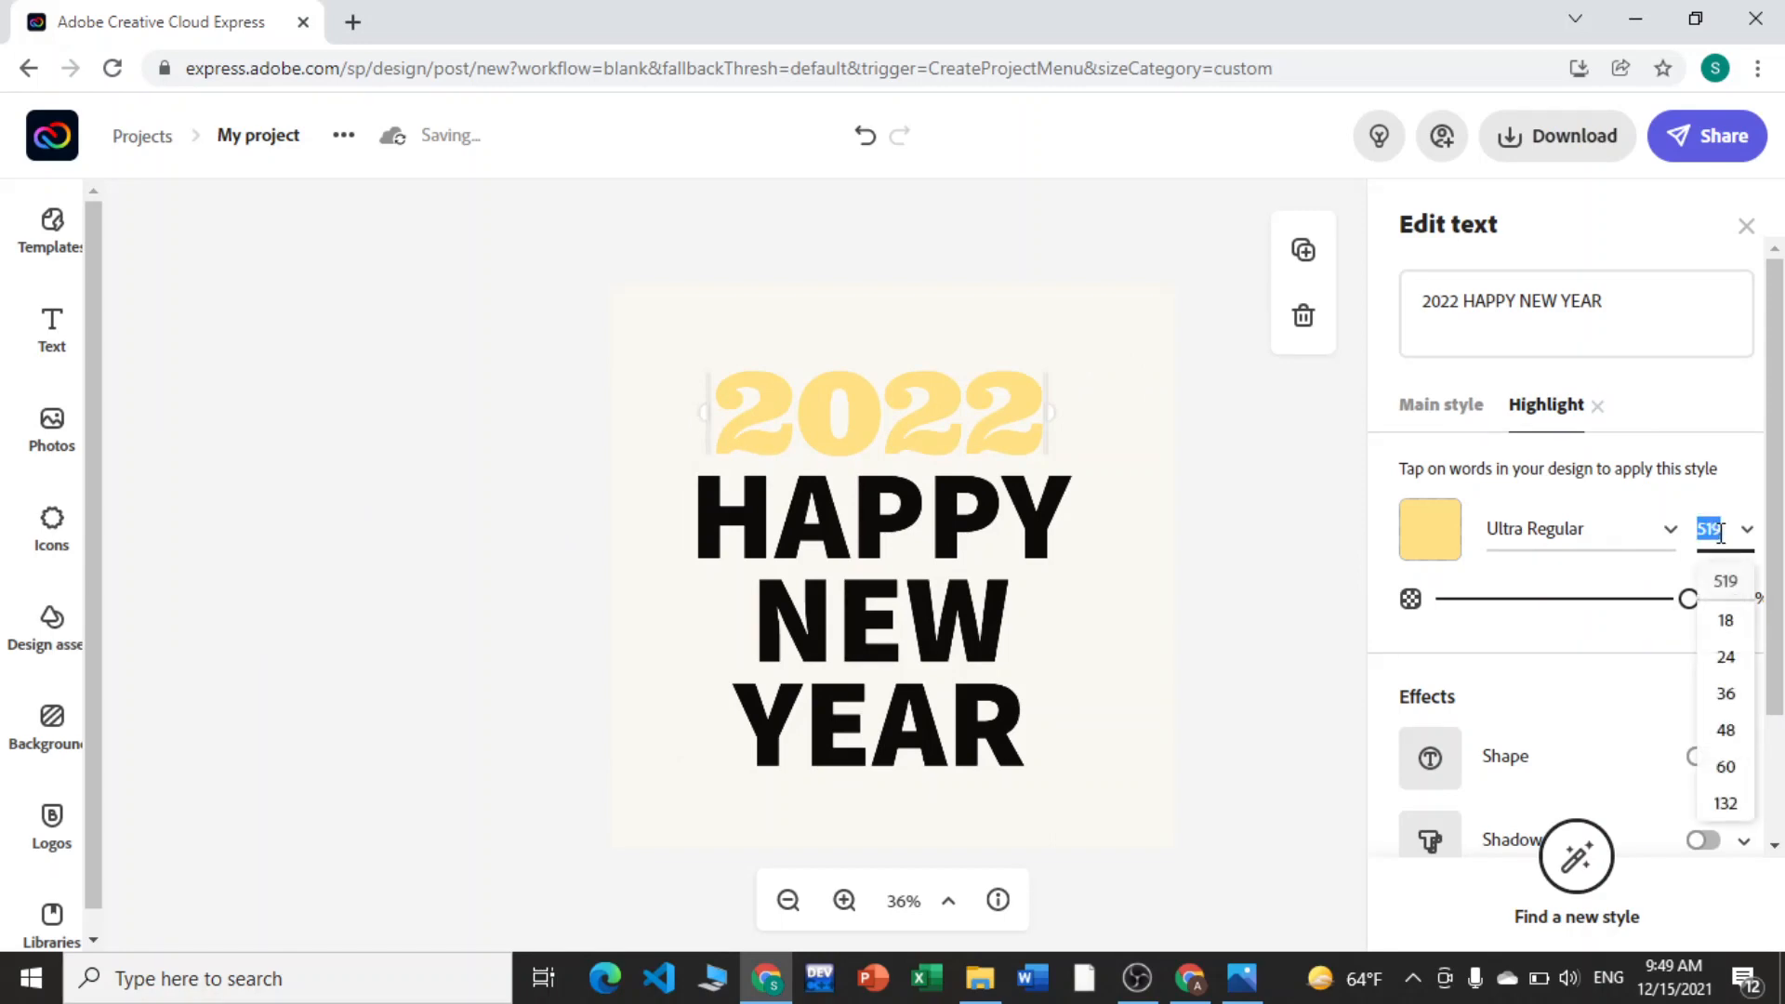
pyautogui.press('Return')
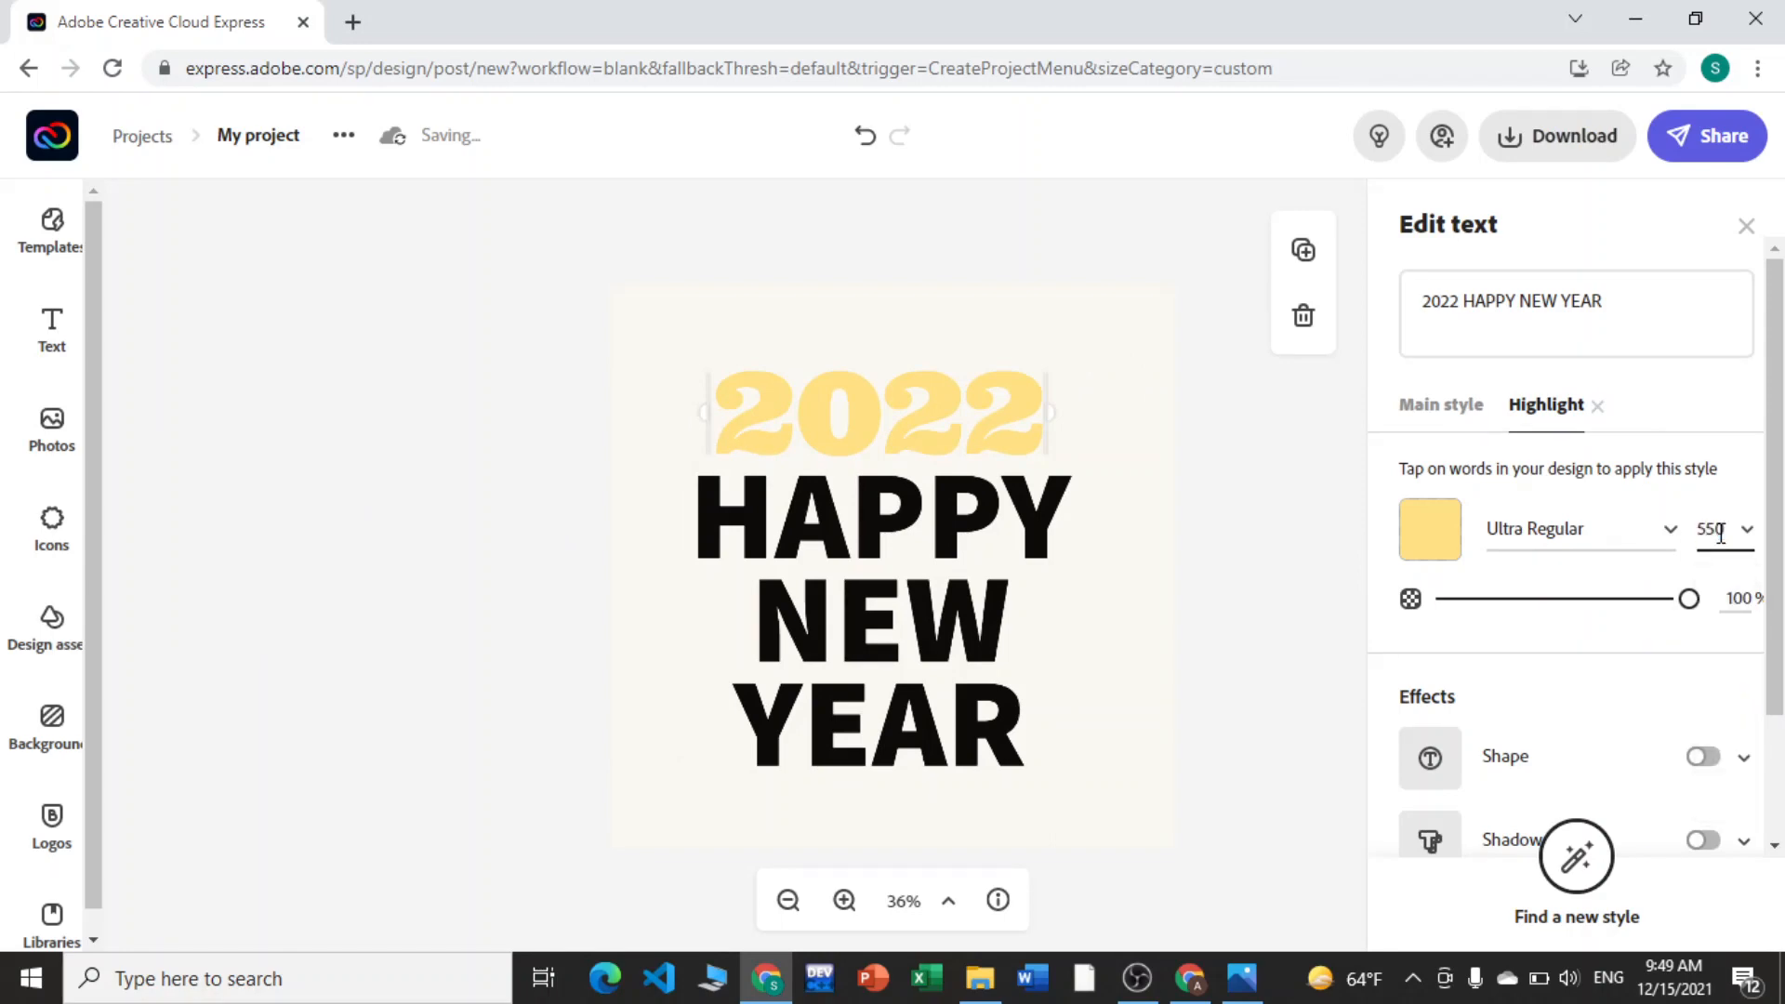
pyautogui.click(1414, 545)
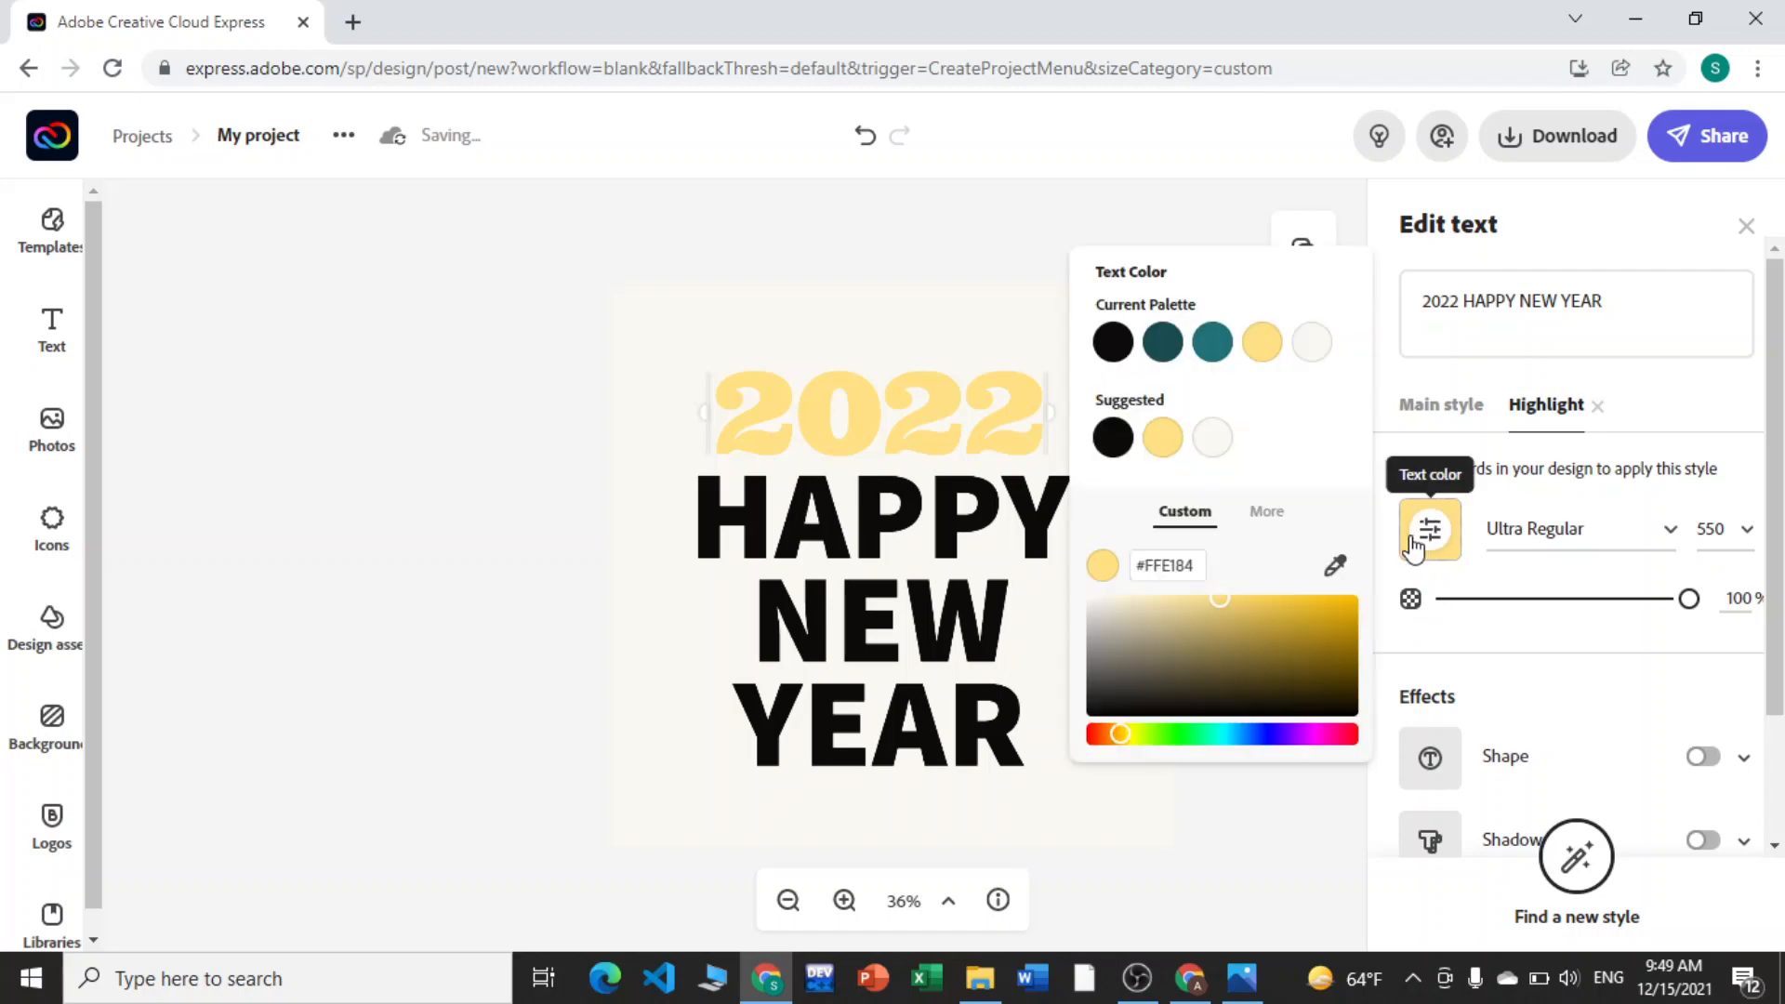
pyautogui.click(1123, 450)
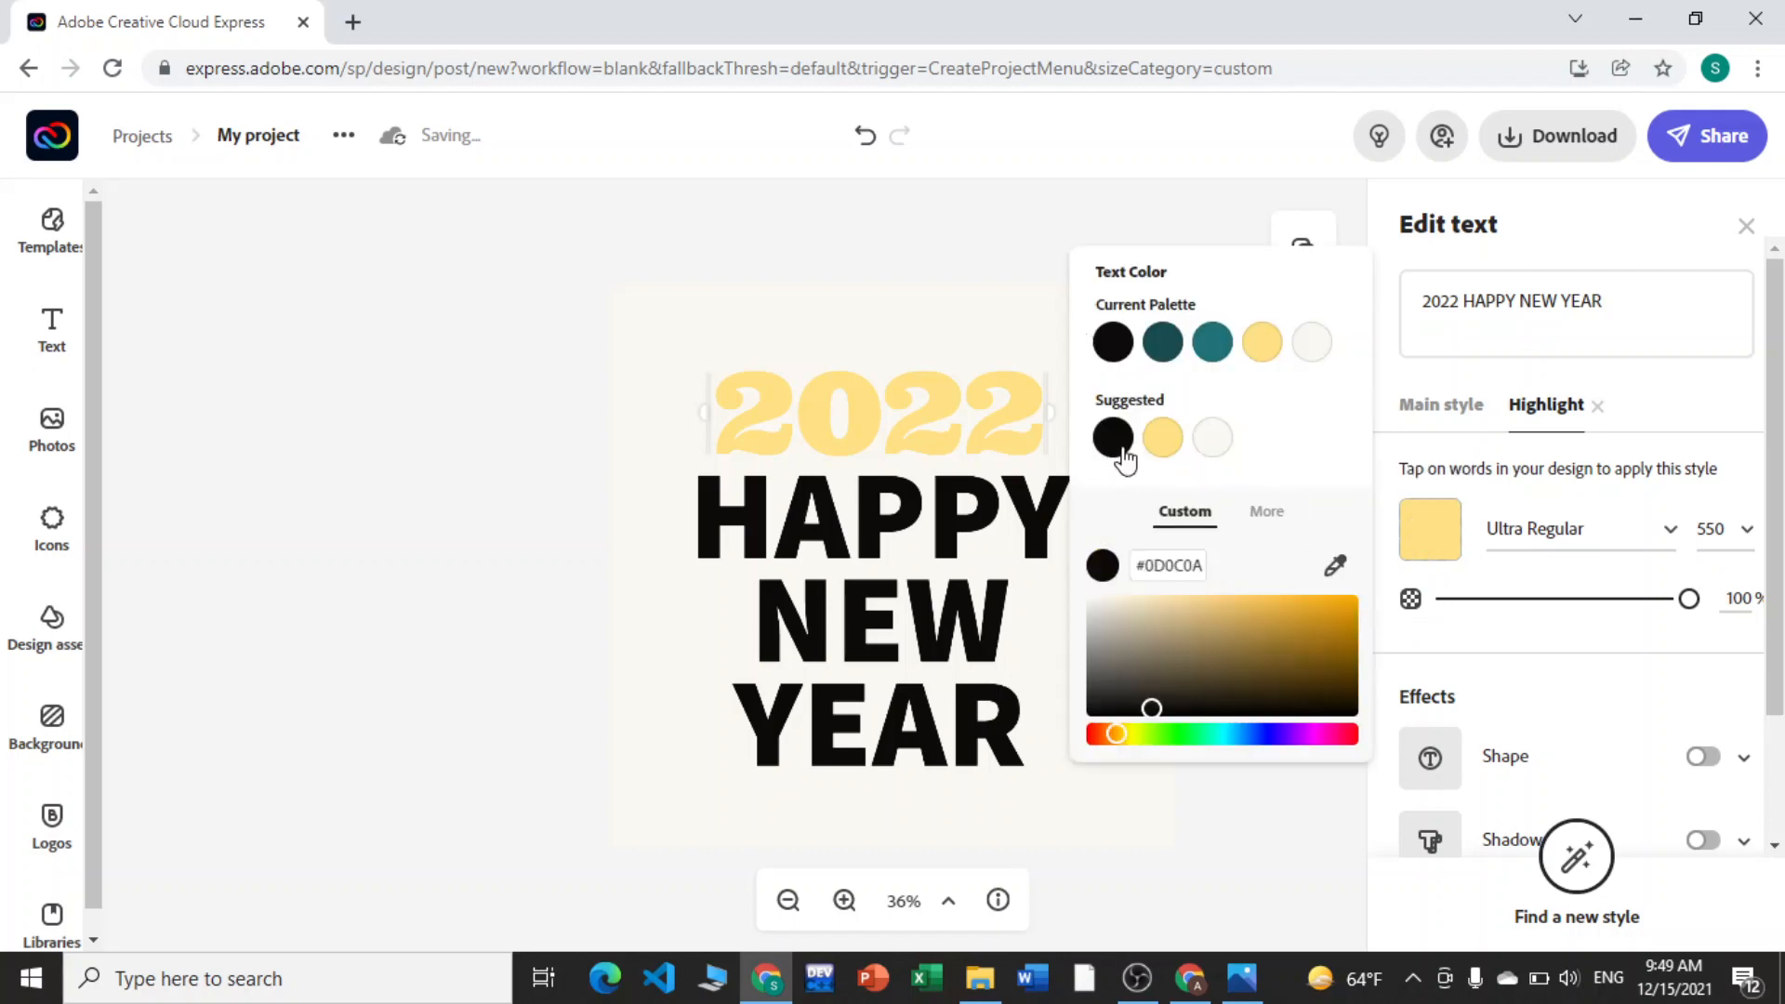
# Step: Turn on Mask text for the text's off-white shape so the background fills the letters
pyautogui.click(1232, 883)
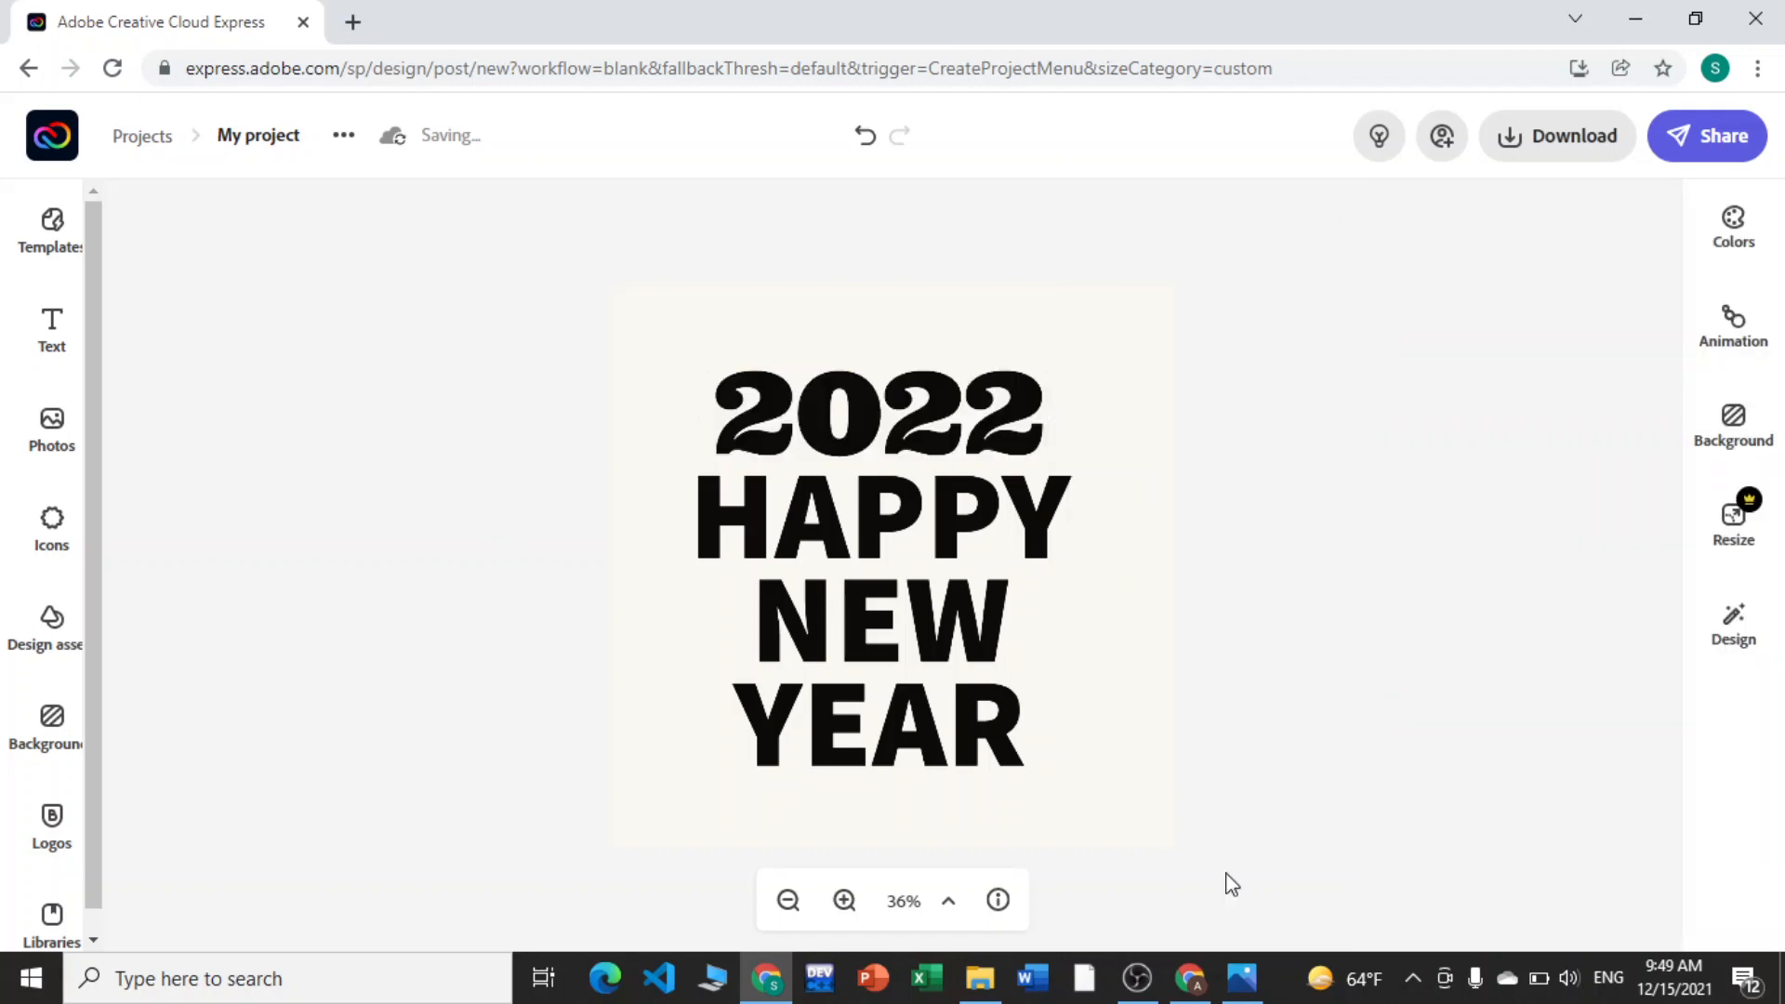
pyautogui.click(885, 532)
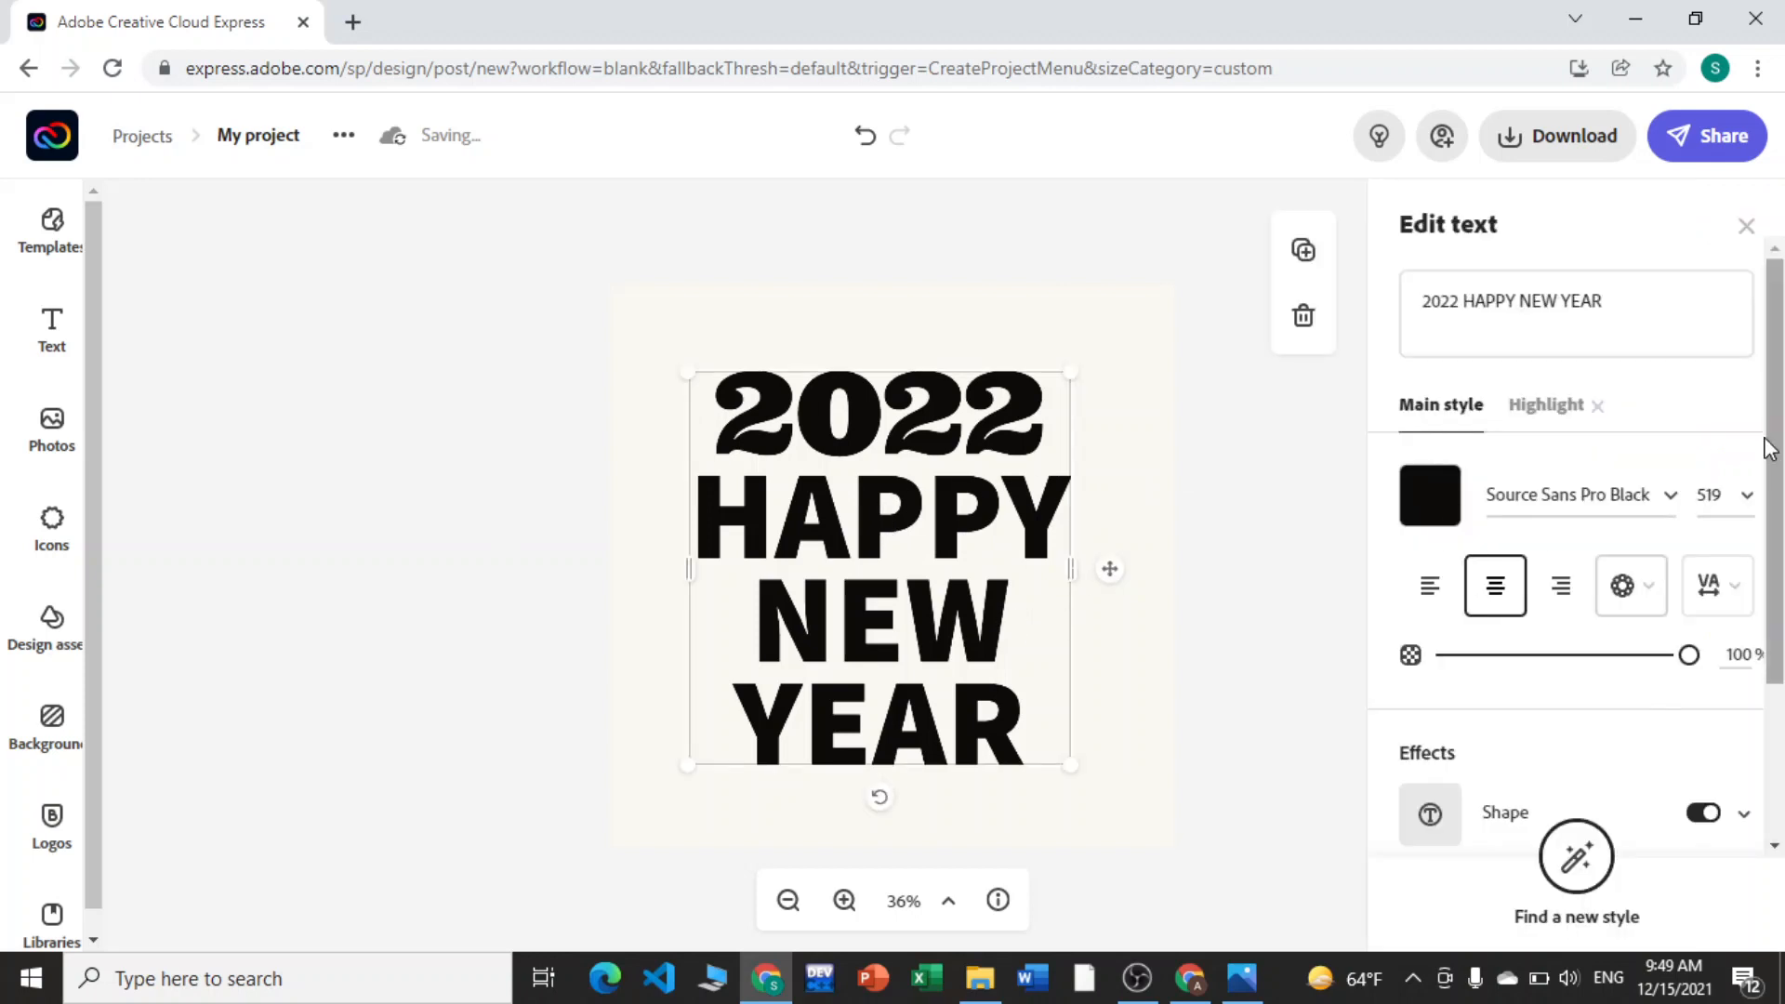
pyautogui.scroll(-3, 1777, 453)
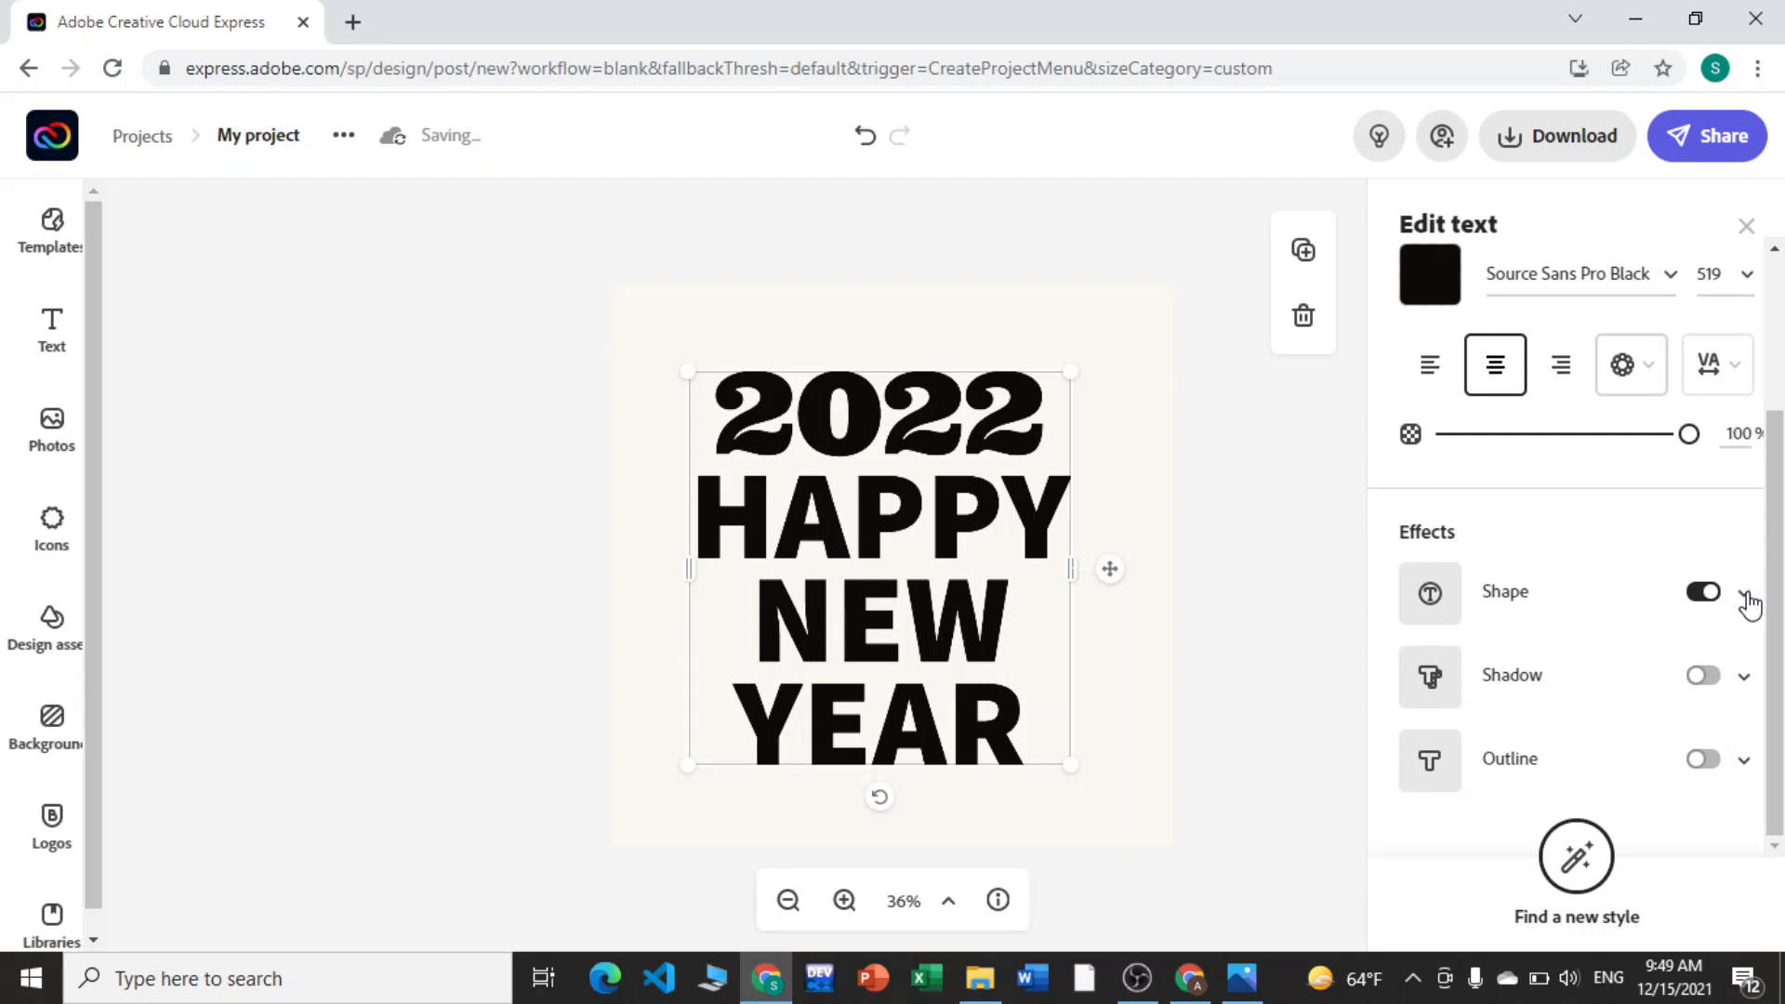
pyautogui.click(1745, 597)
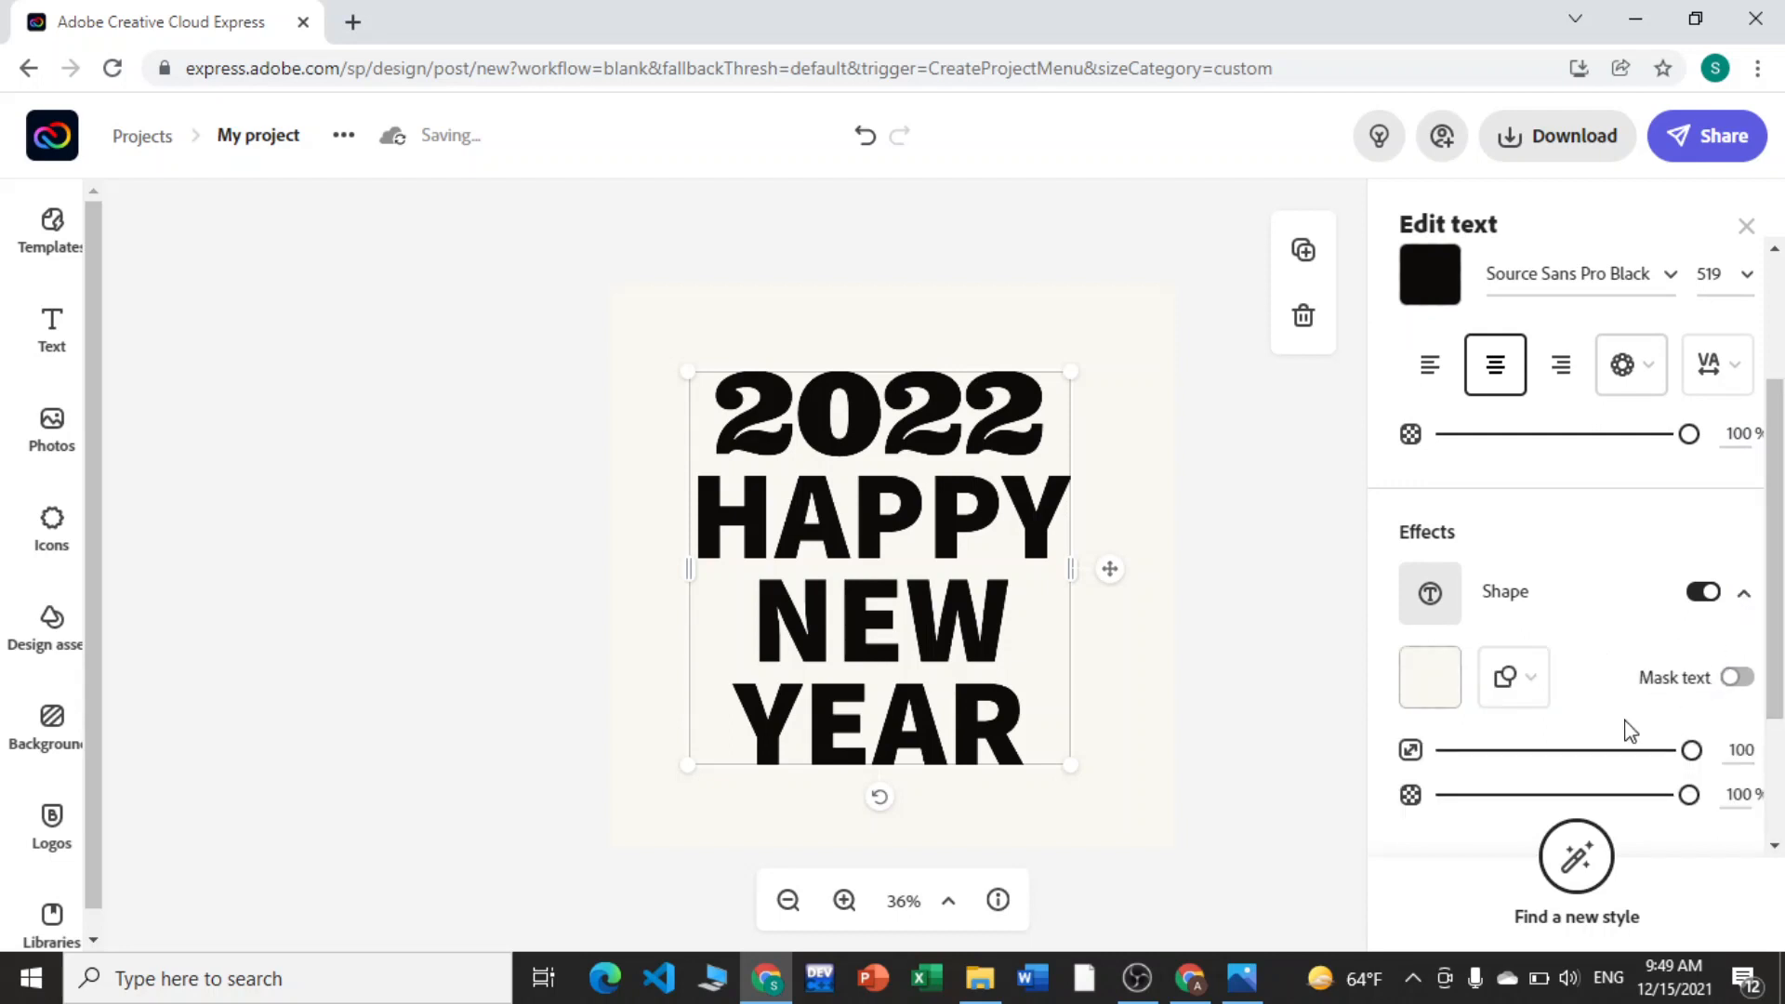
pyautogui.click(1736, 679)
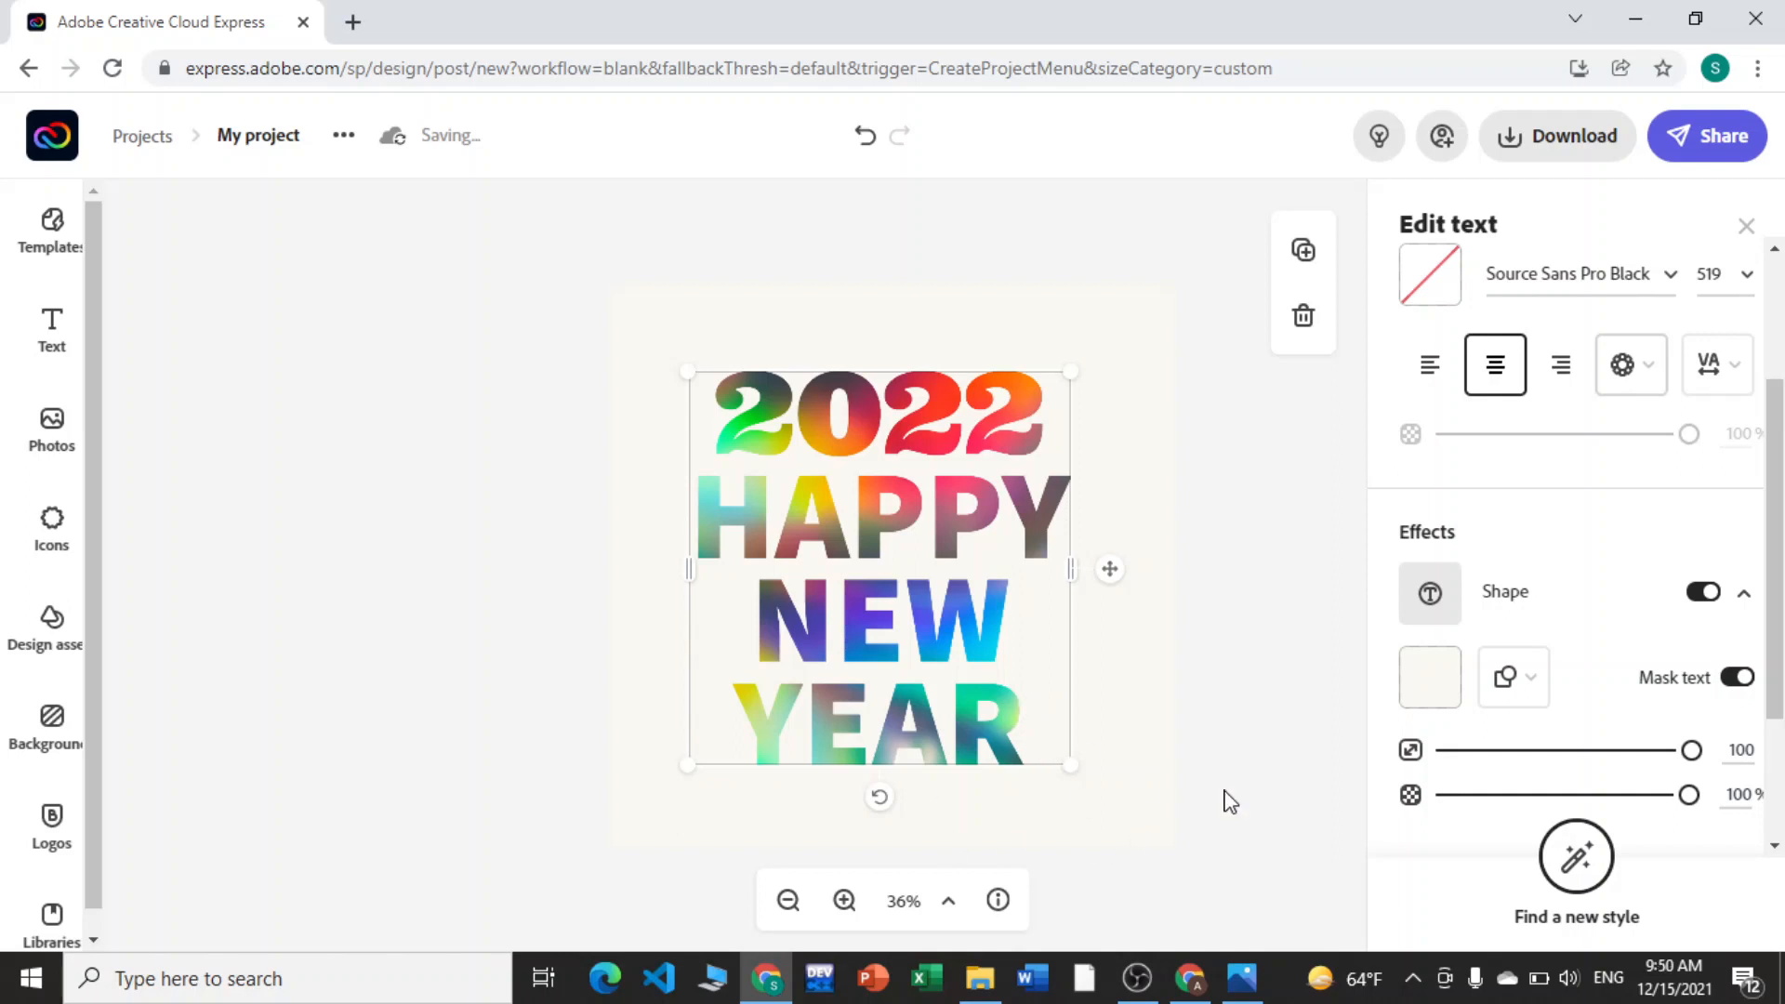
# Step: Add a black outline with a thickness of 5 to the main text style
pyautogui.moveTo(1779, 514); pyautogui.dragTo(1778, 625)
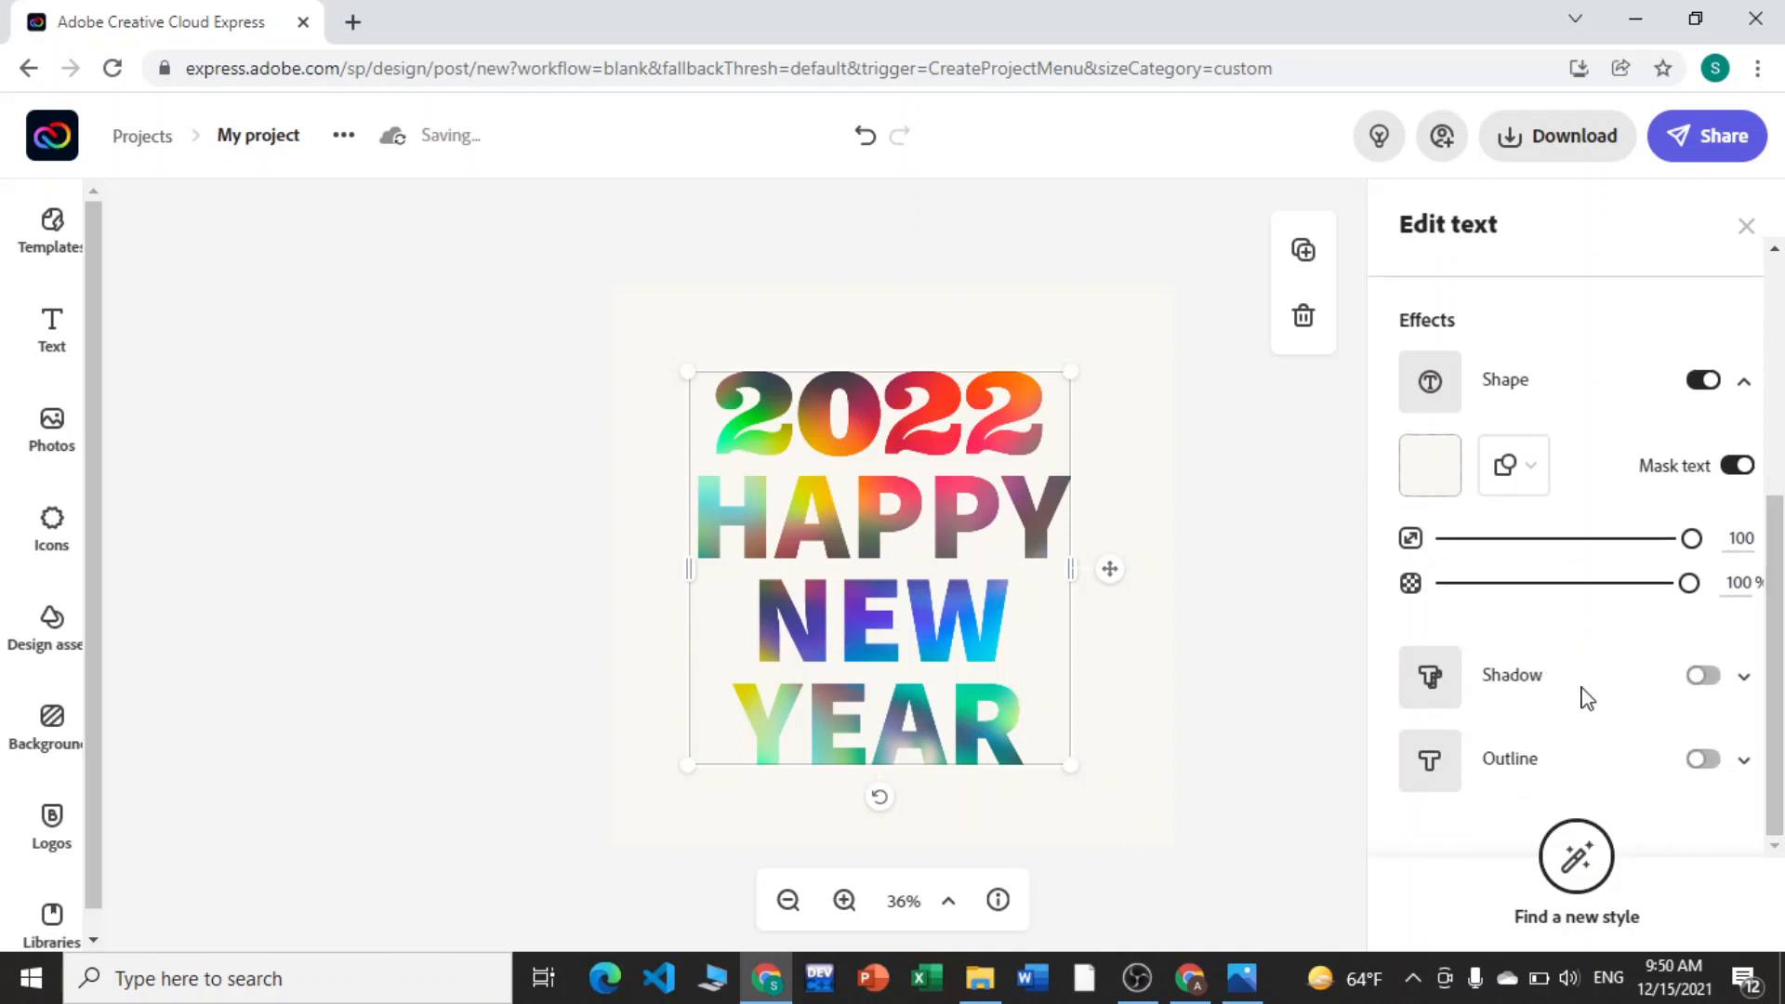
pyautogui.click(1716, 764)
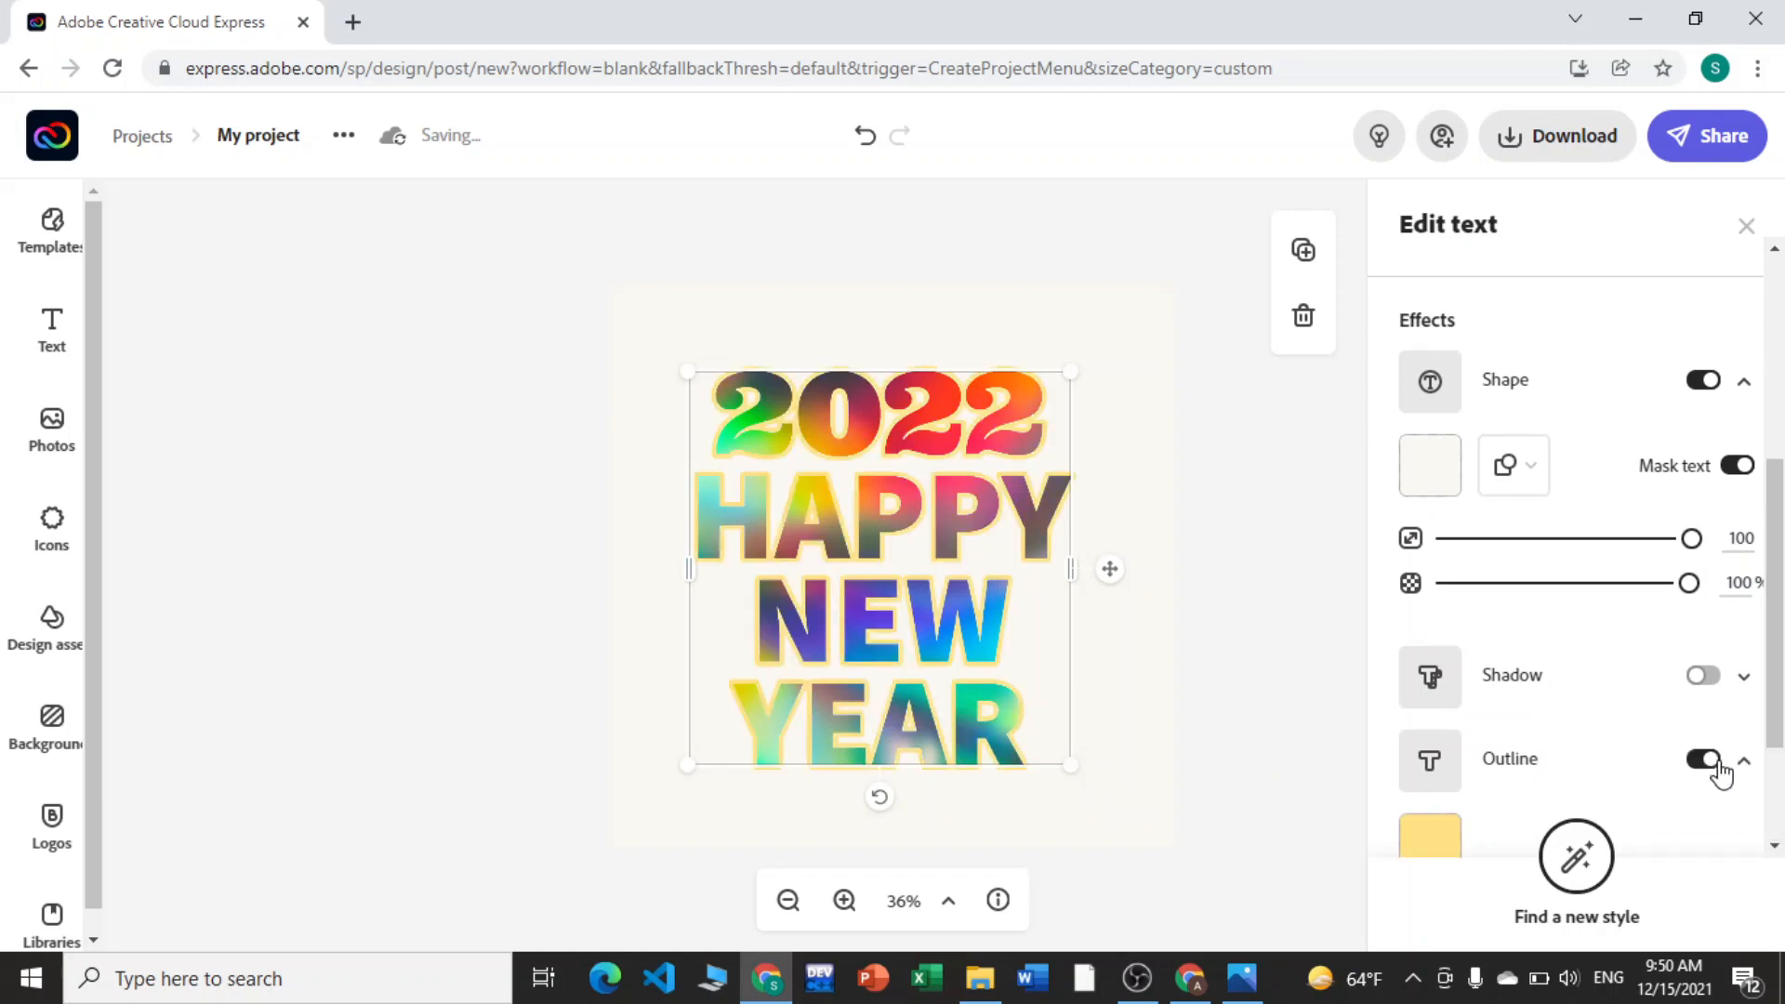
pyautogui.click(1420, 839)
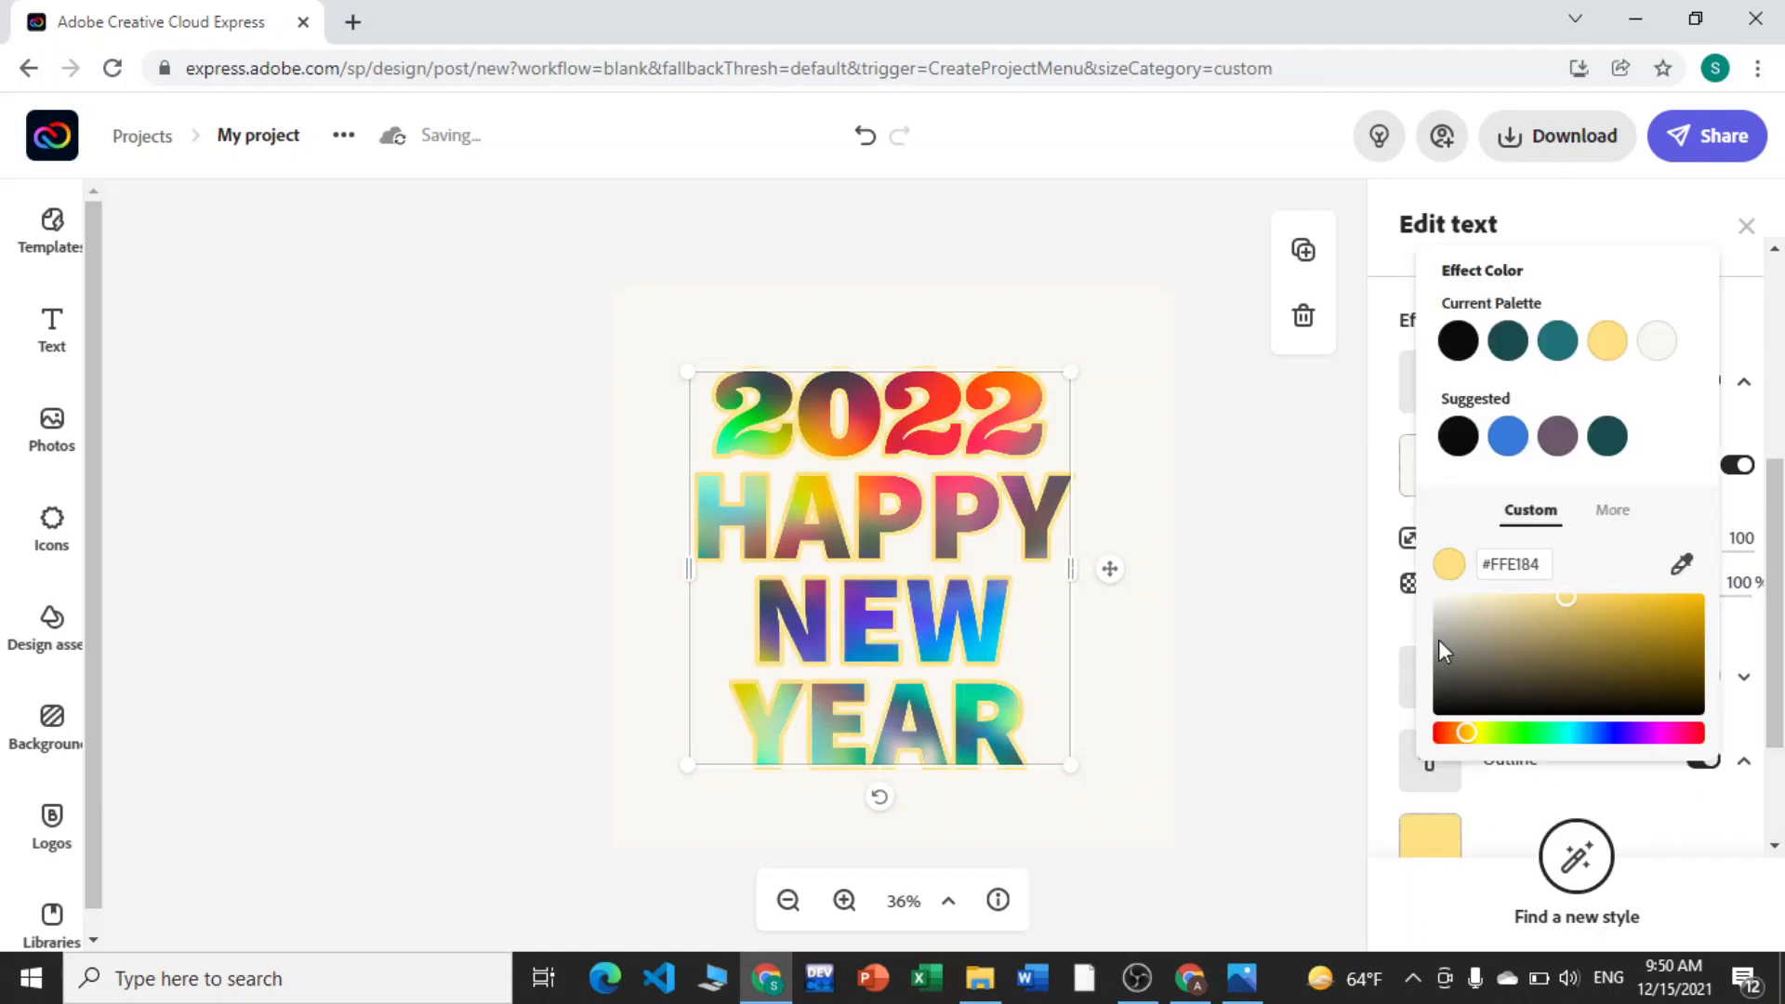
pyautogui.click(1457, 343)
pyautogui.click(1365, 723)
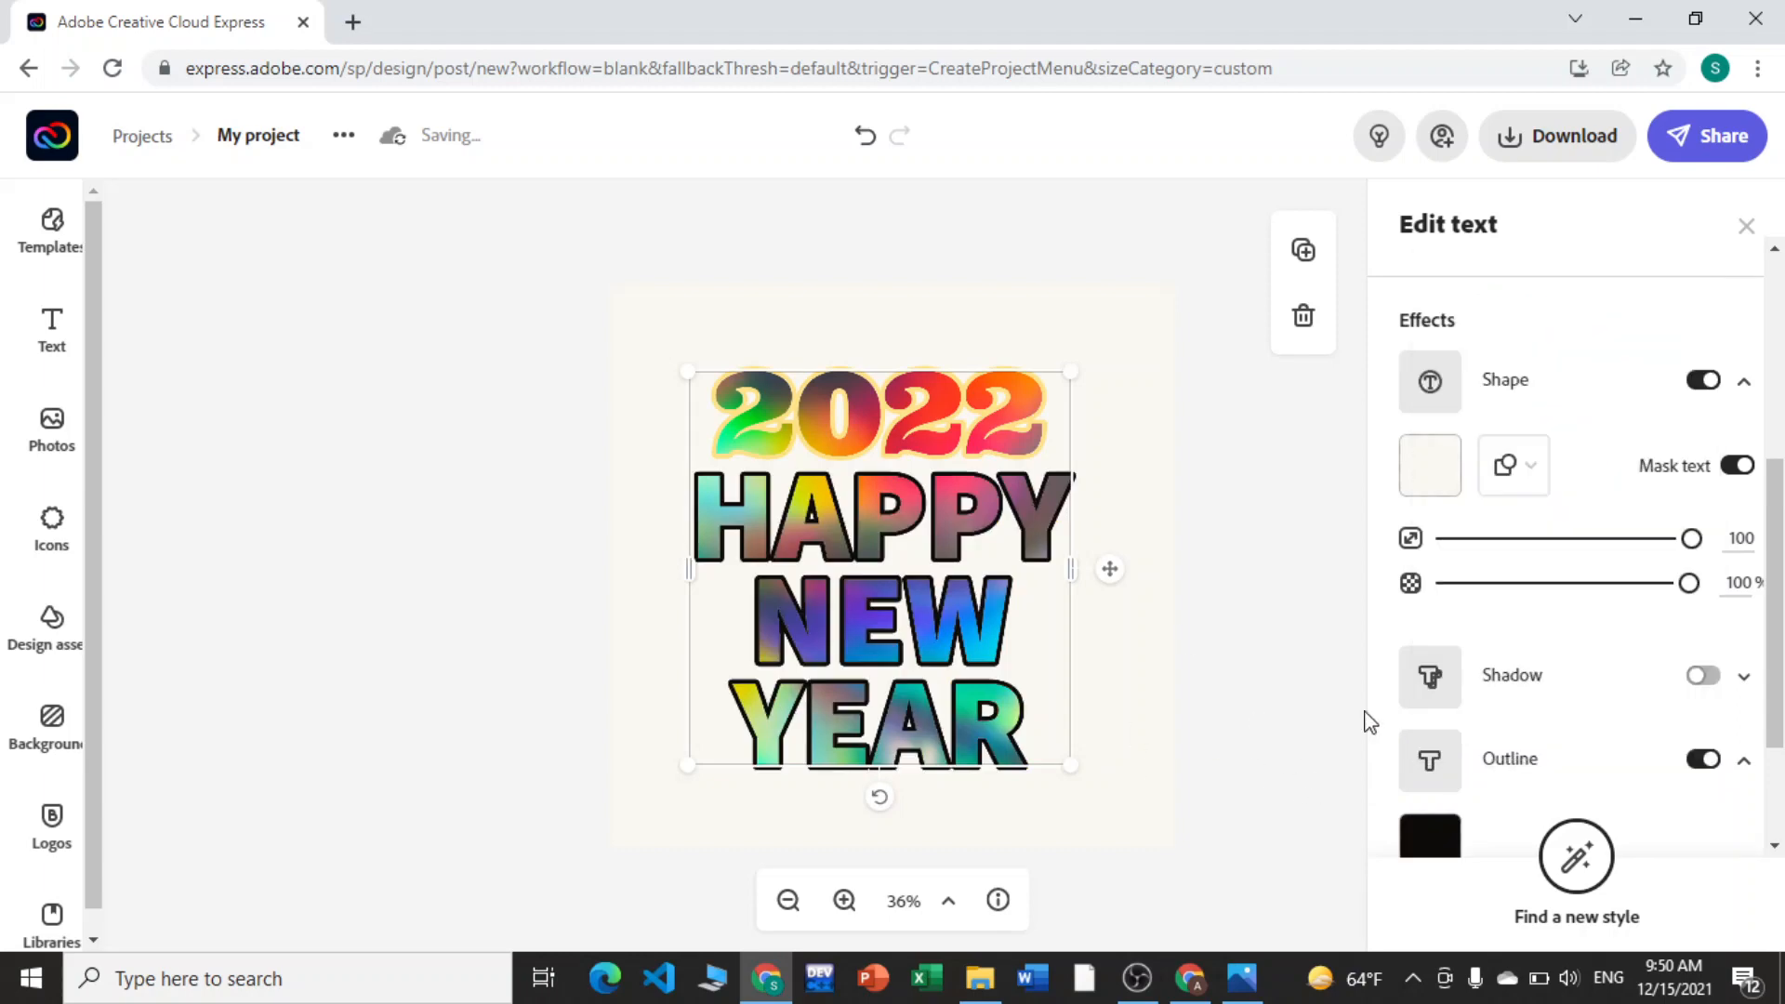
pyautogui.scroll(-2, 1376, 722)
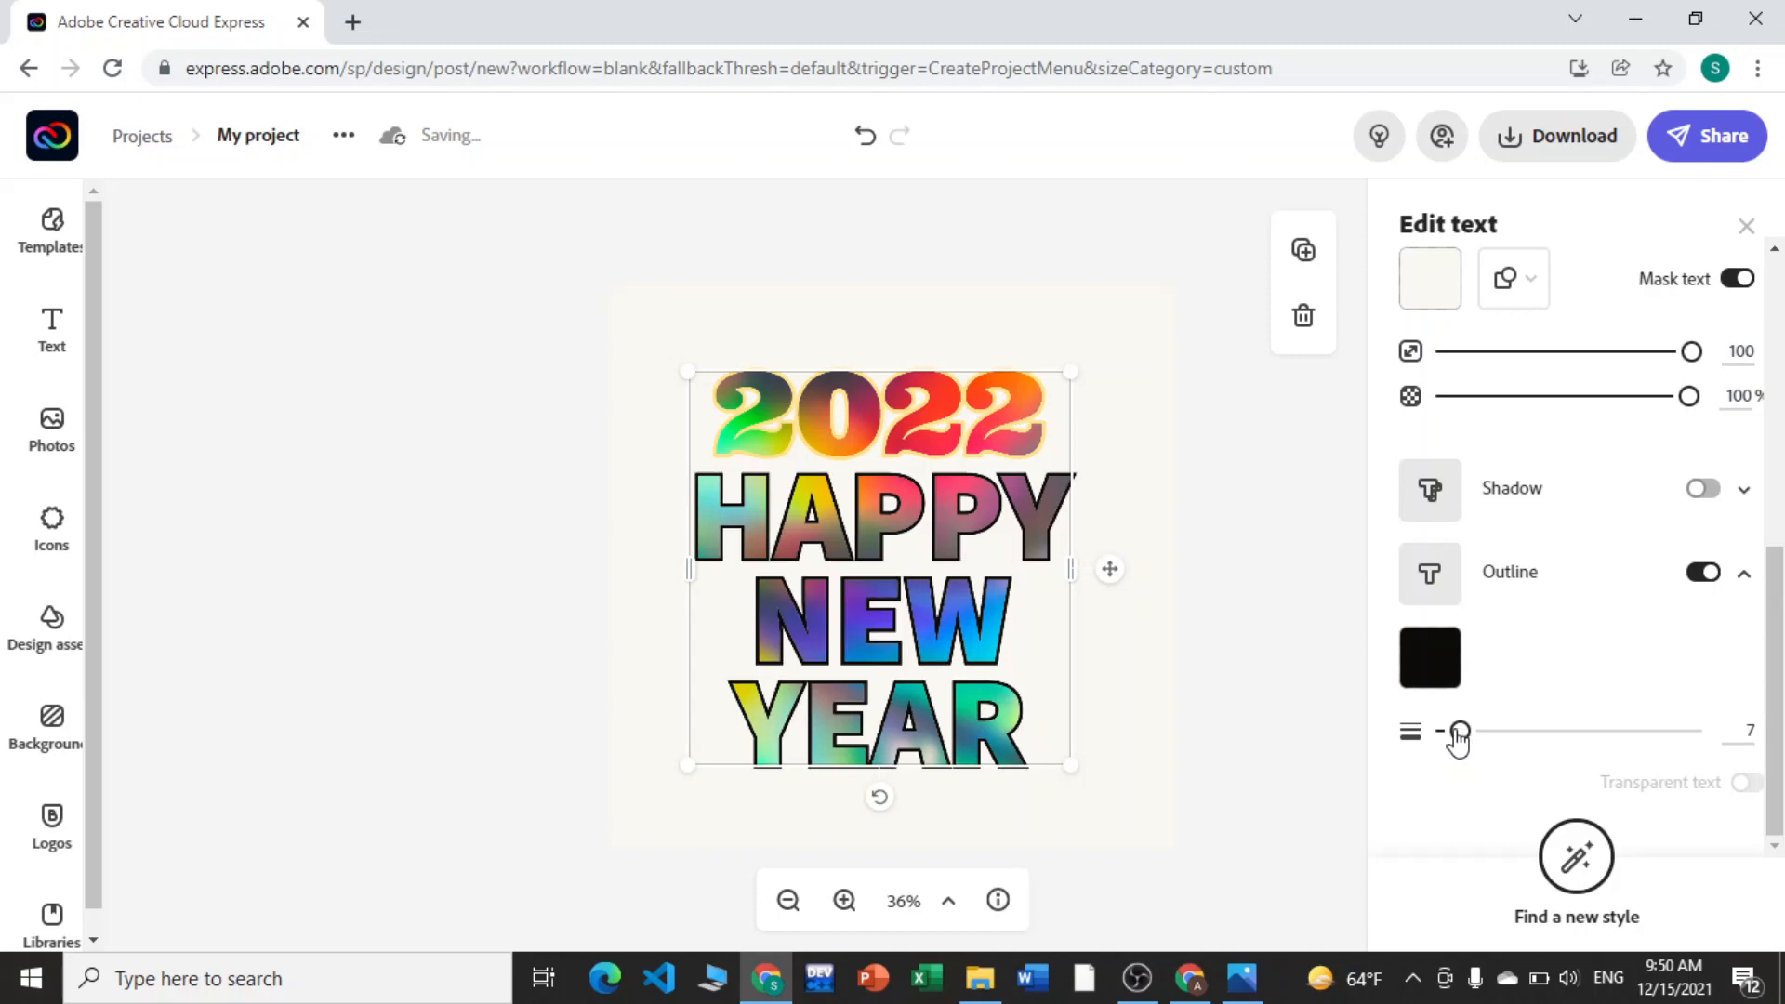
pyautogui.moveTo(1457, 734); pyautogui.dragTo(1456, 734)
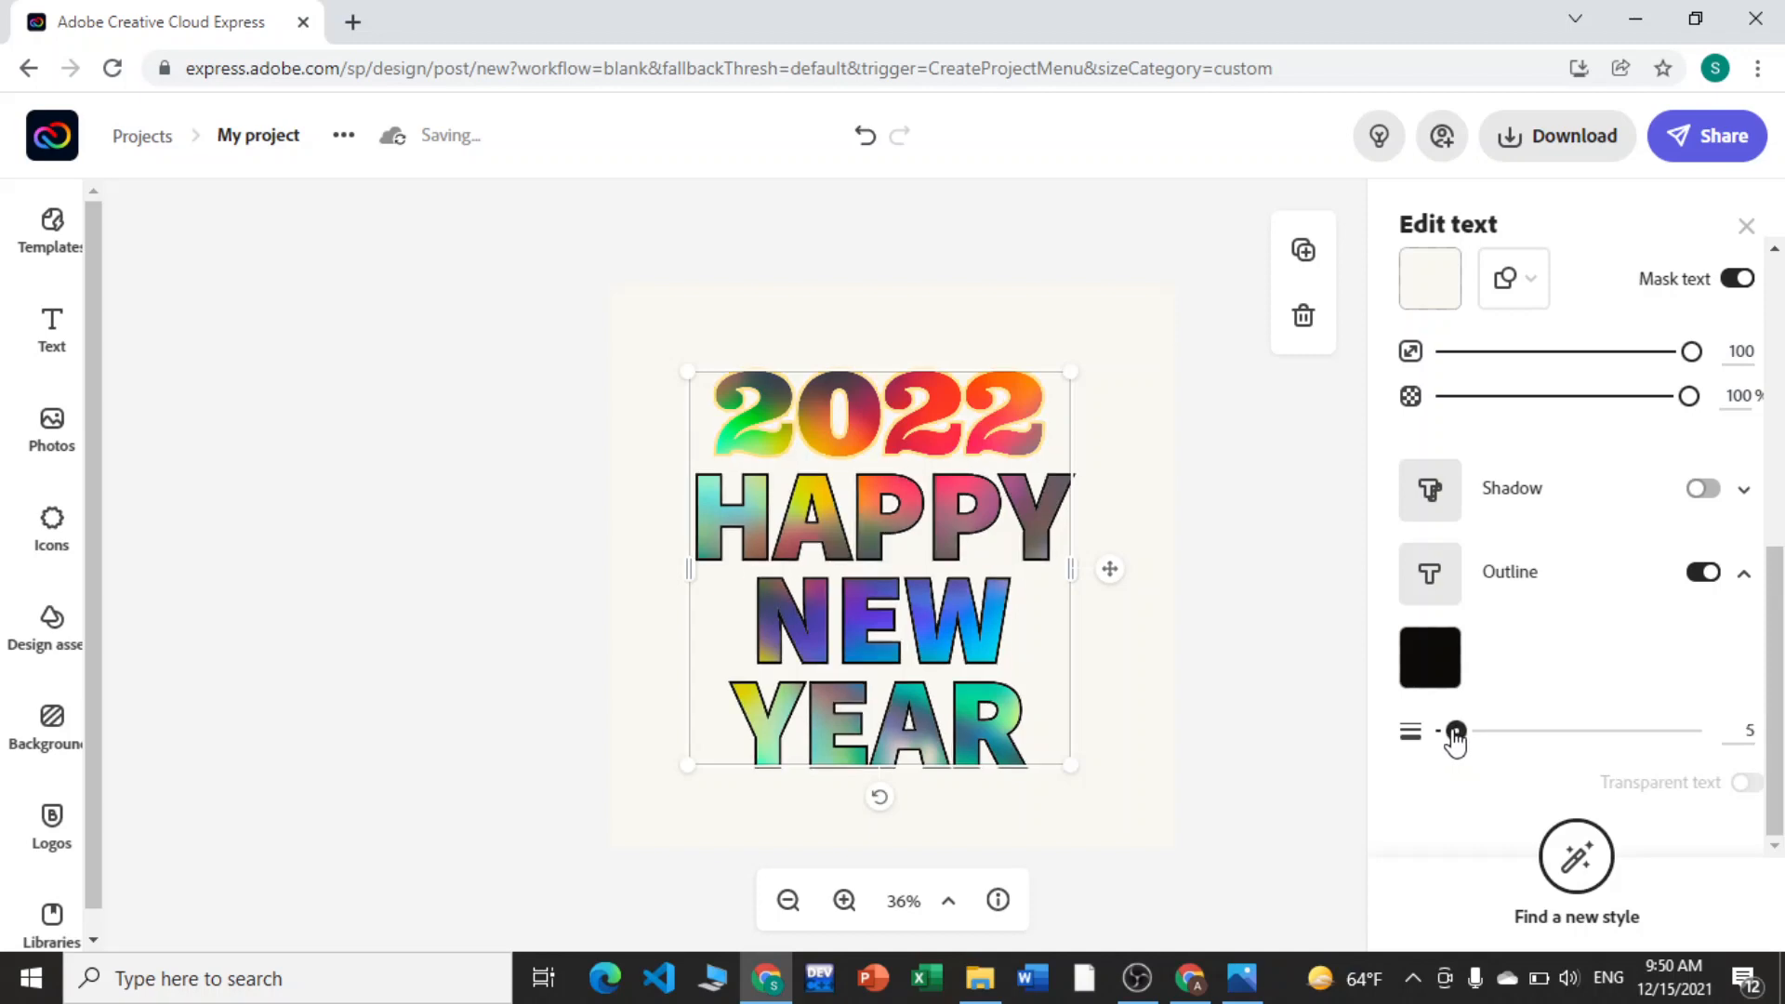
# Step: Set the outline color of the highlighted "2022" to black #0D0C0A
pyautogui.moveTo(1757, 707); pyautogui.dragTo(1778, 456)
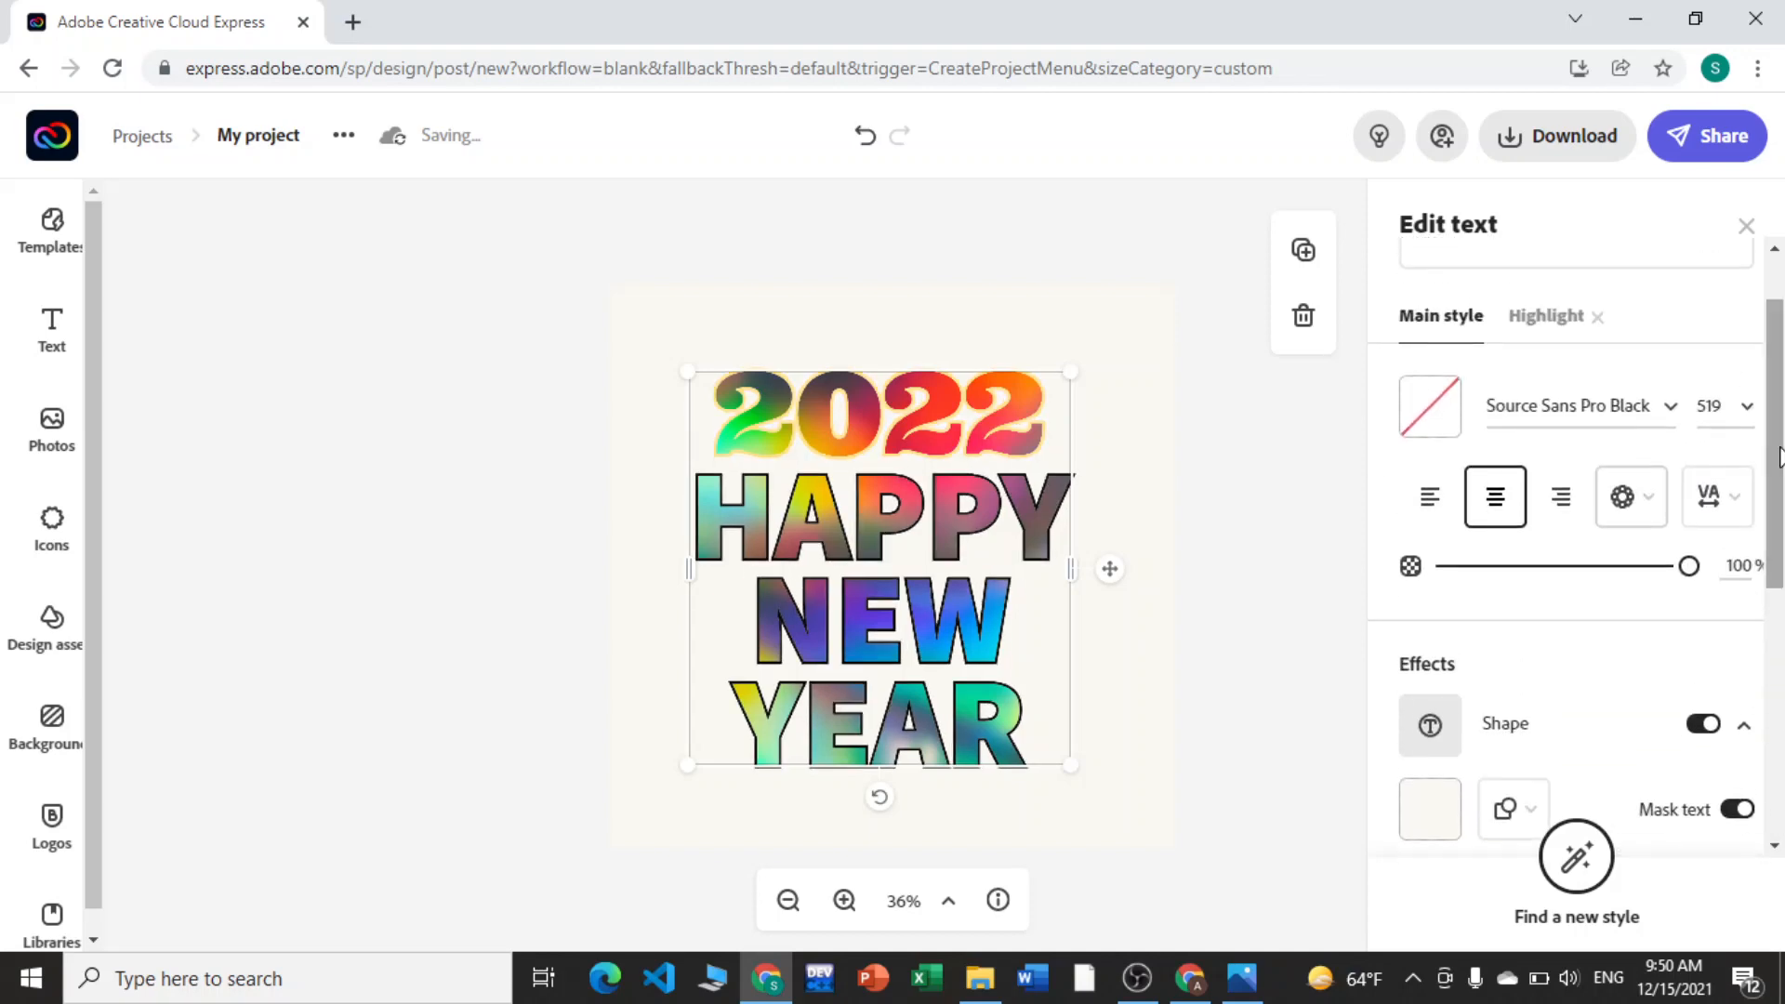
pyautogui.click(1543, 328)
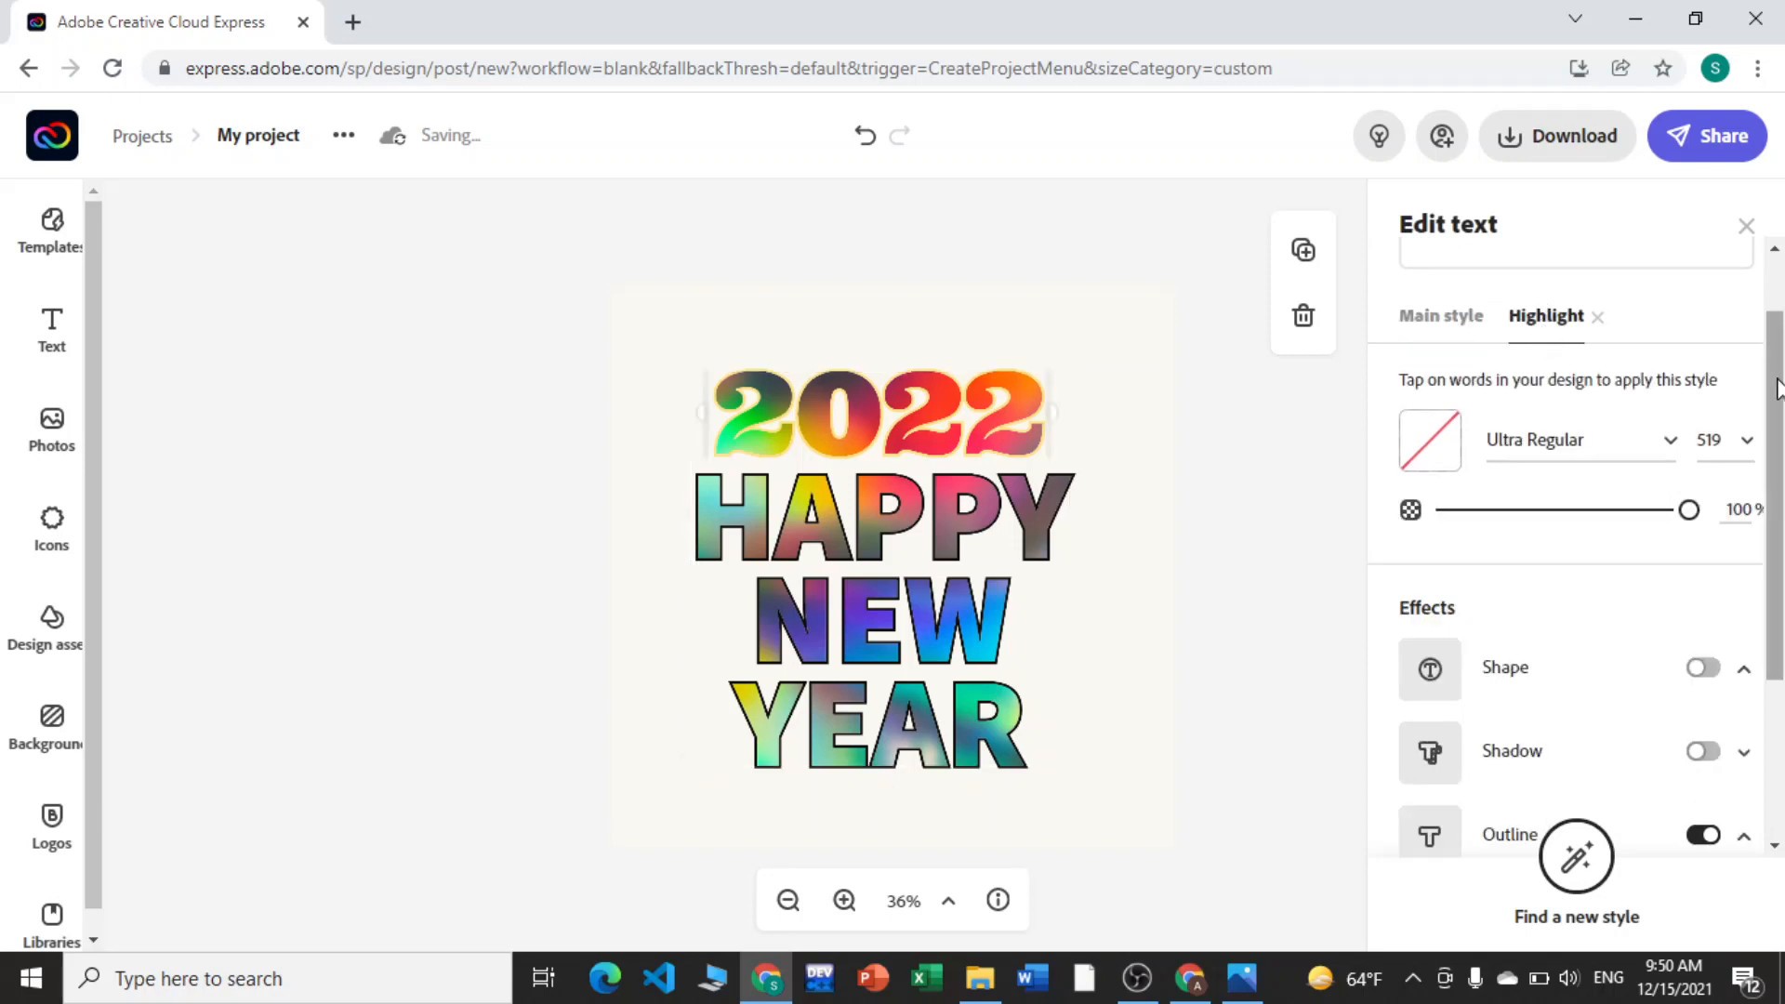
pyautogui.scroll(-3, 1478, 586)
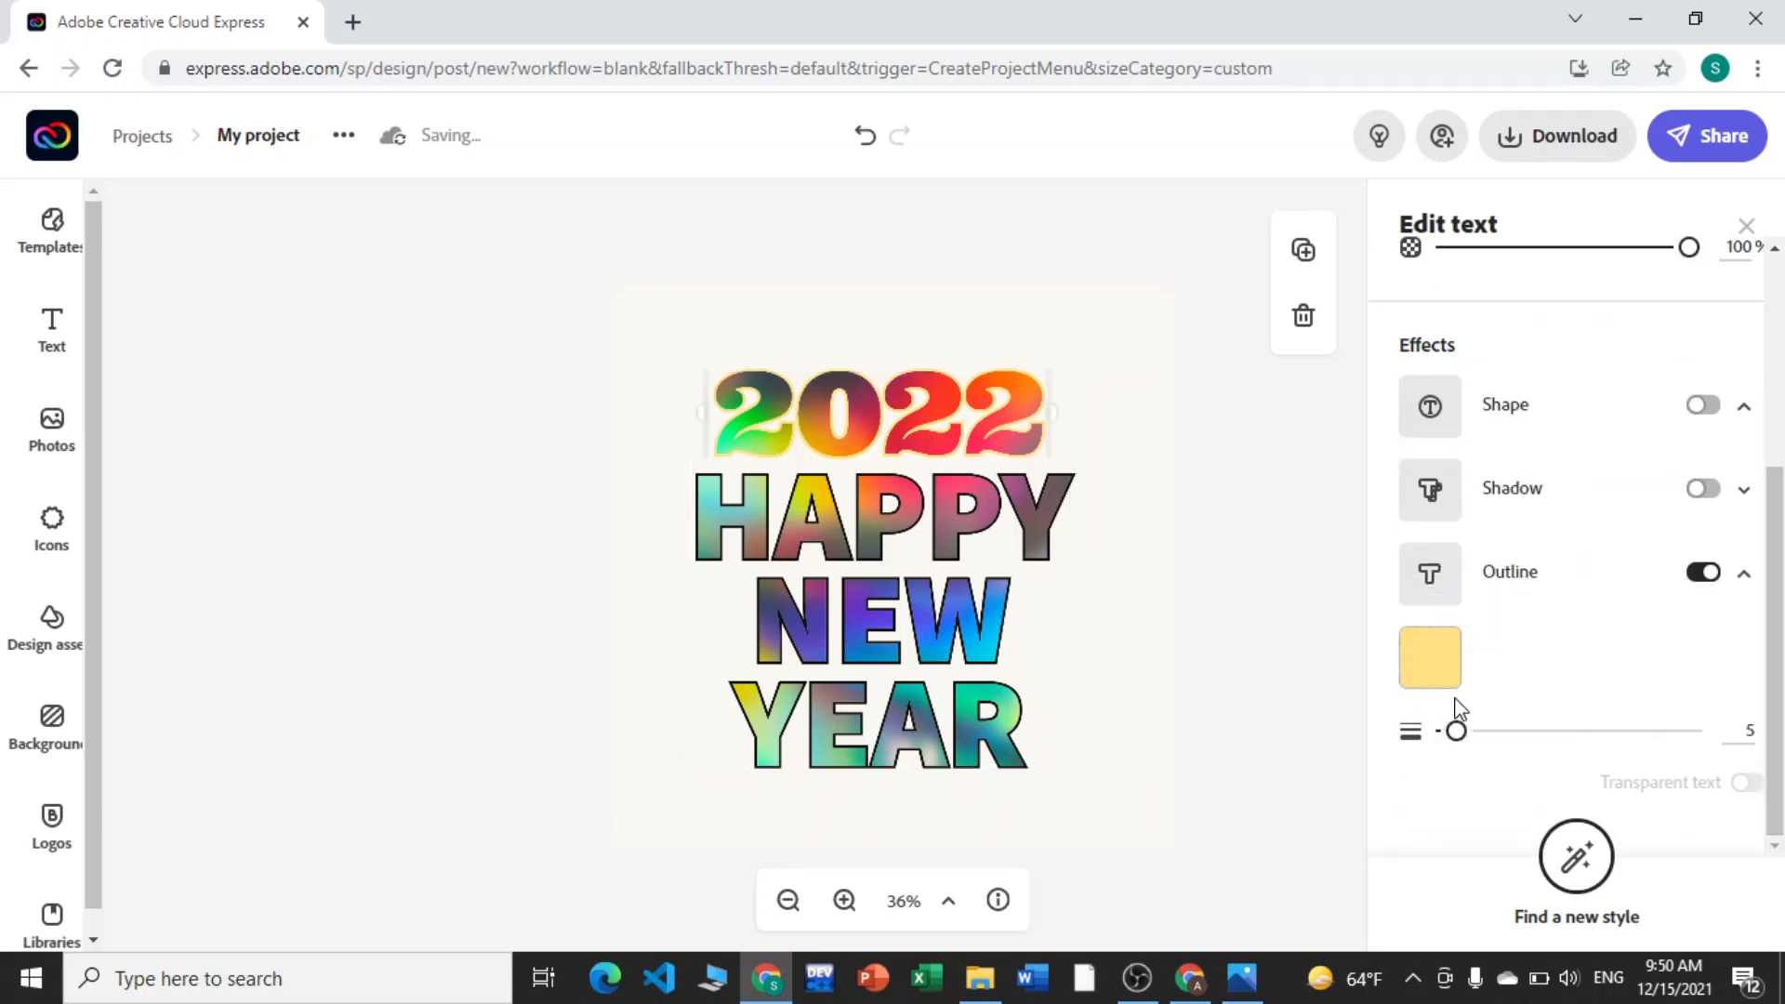
pyautogui.click(1435, 661)
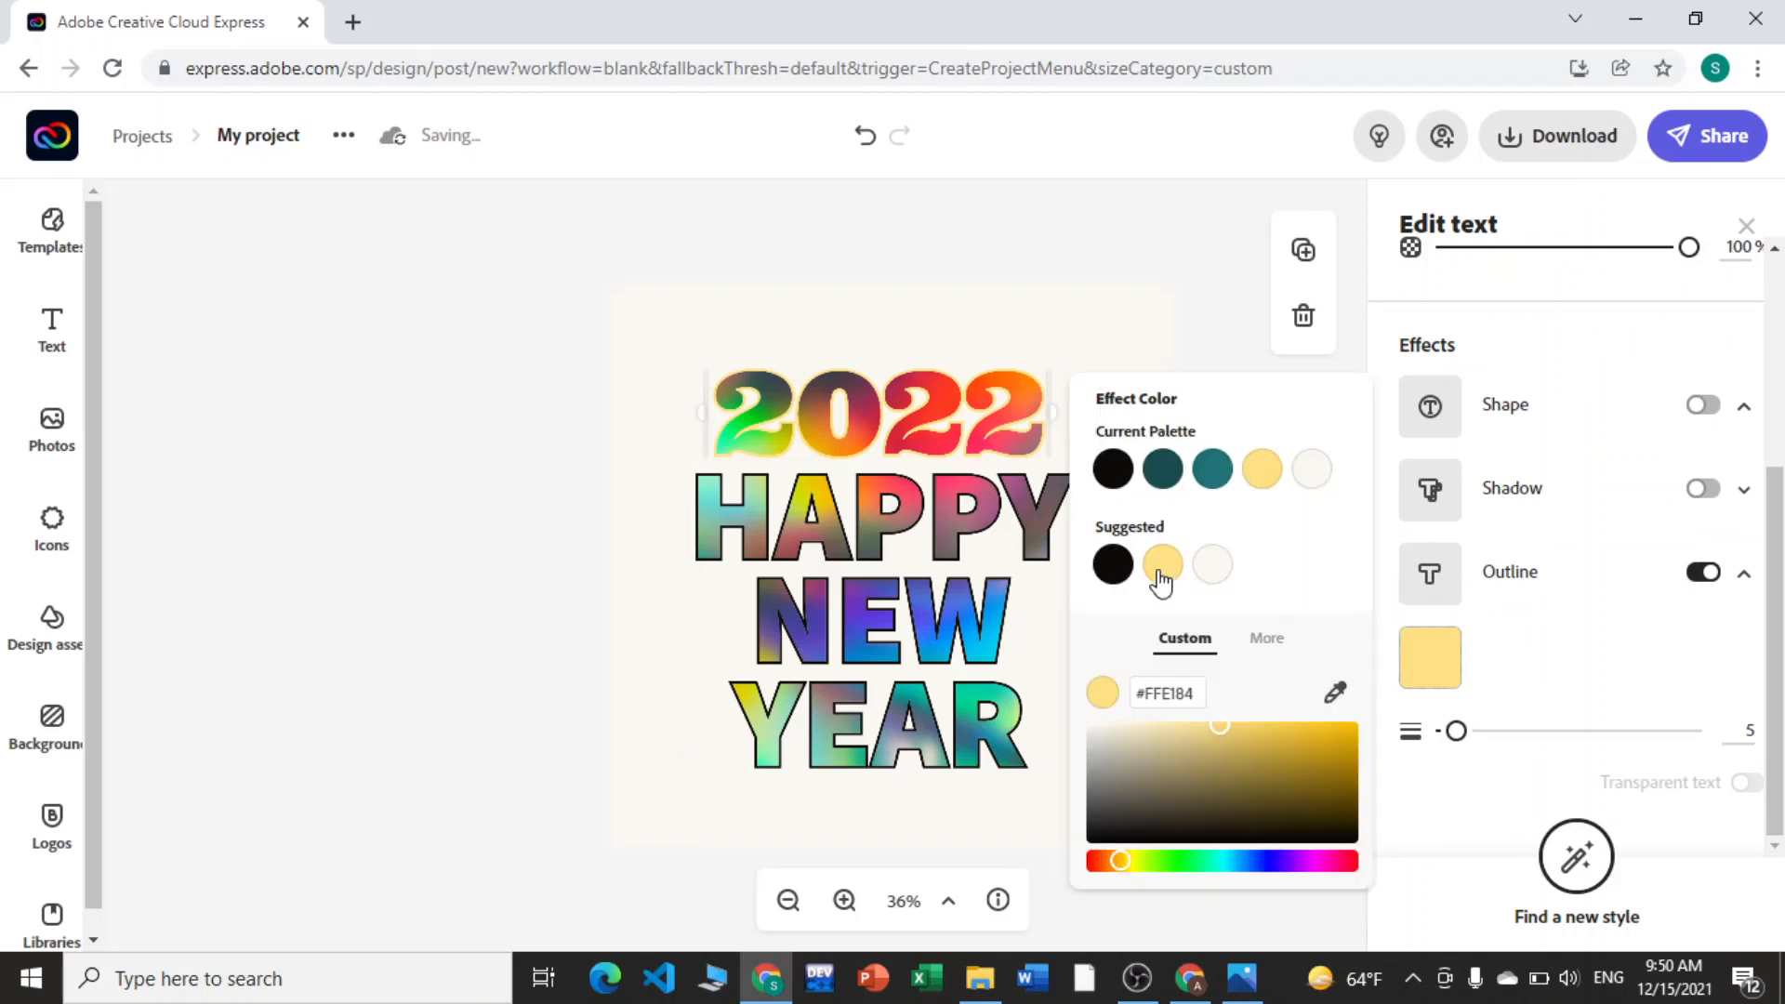
pyautogui.click(1118, 574)
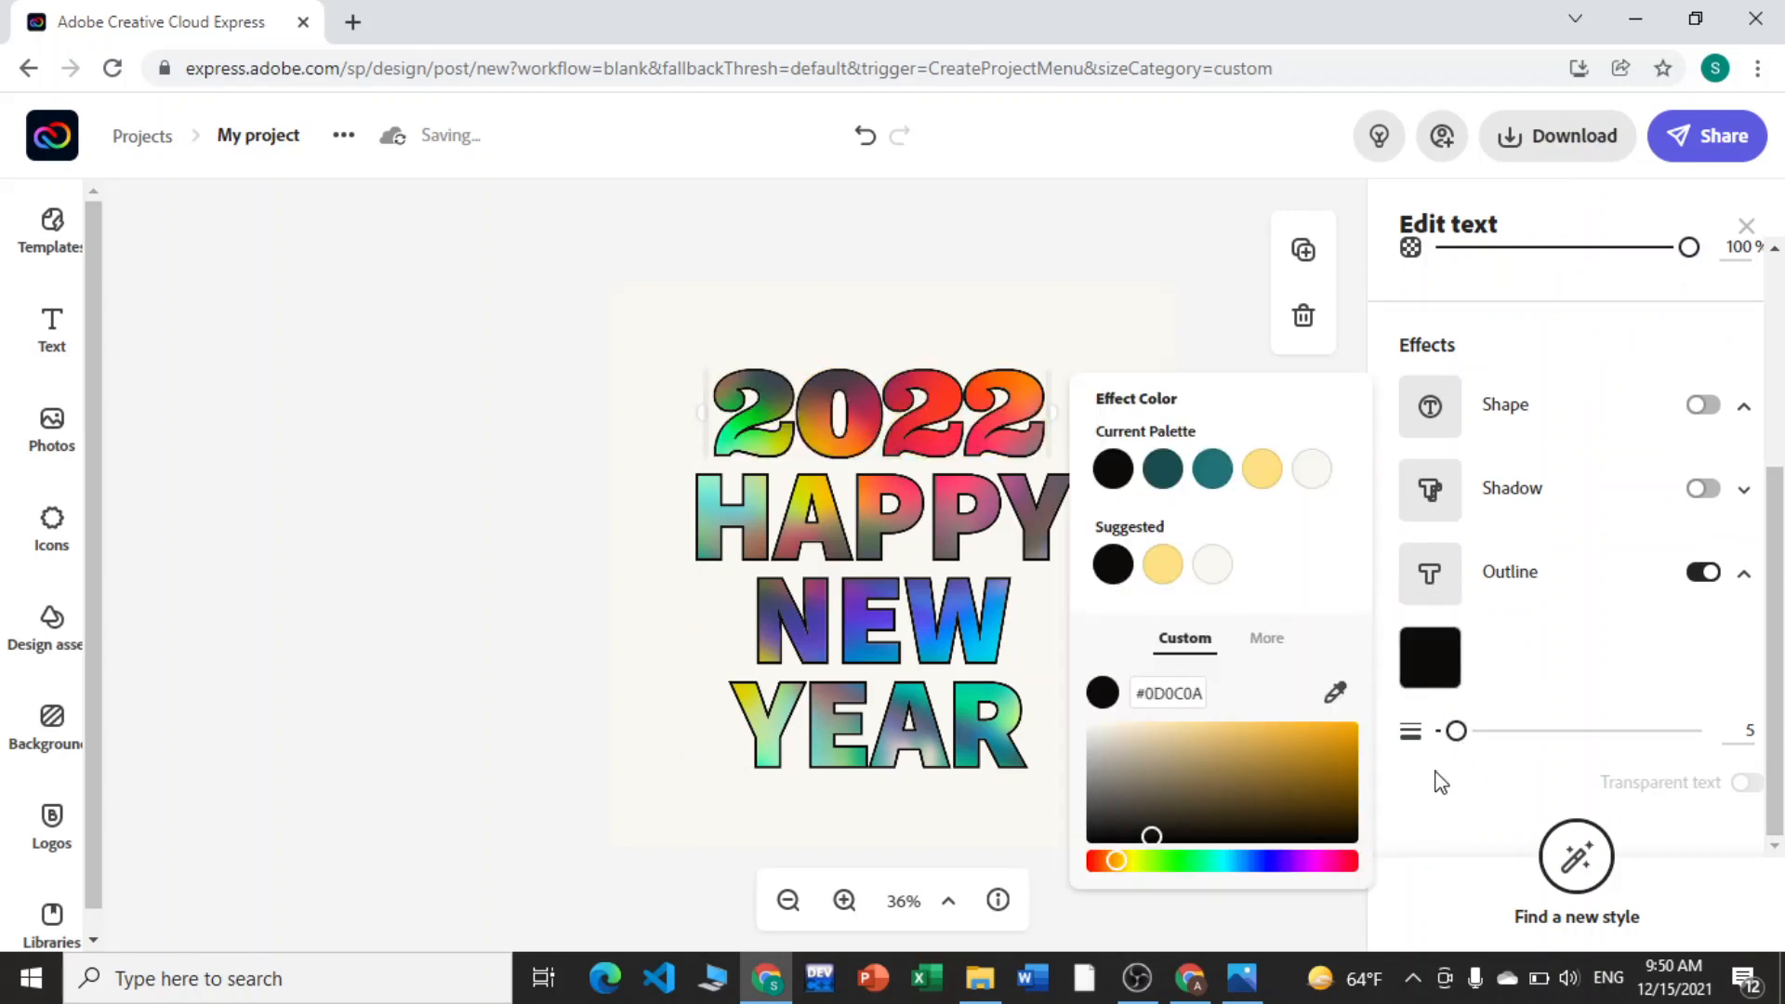
pyautogui.click(500, 695)
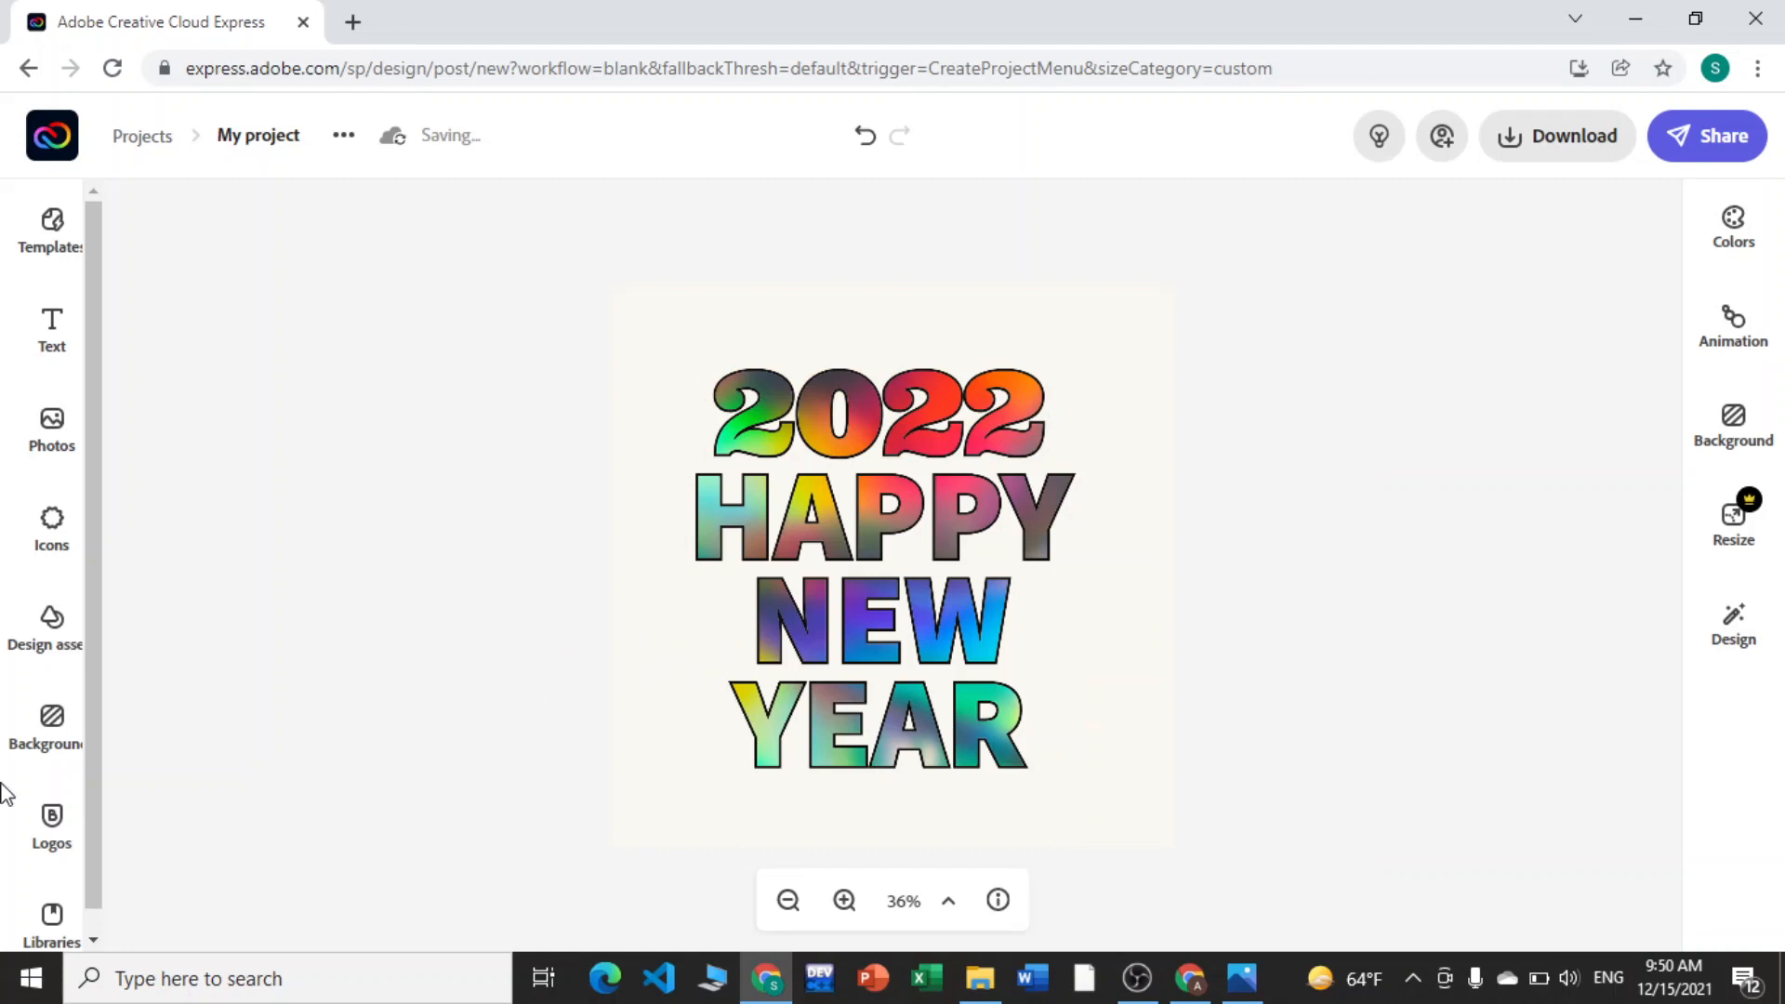
# Step: Insert the light green corner-drip frame from the Colorful Dripping Glitter collection of the Glitter frames
pyautogui.click(58, 632)
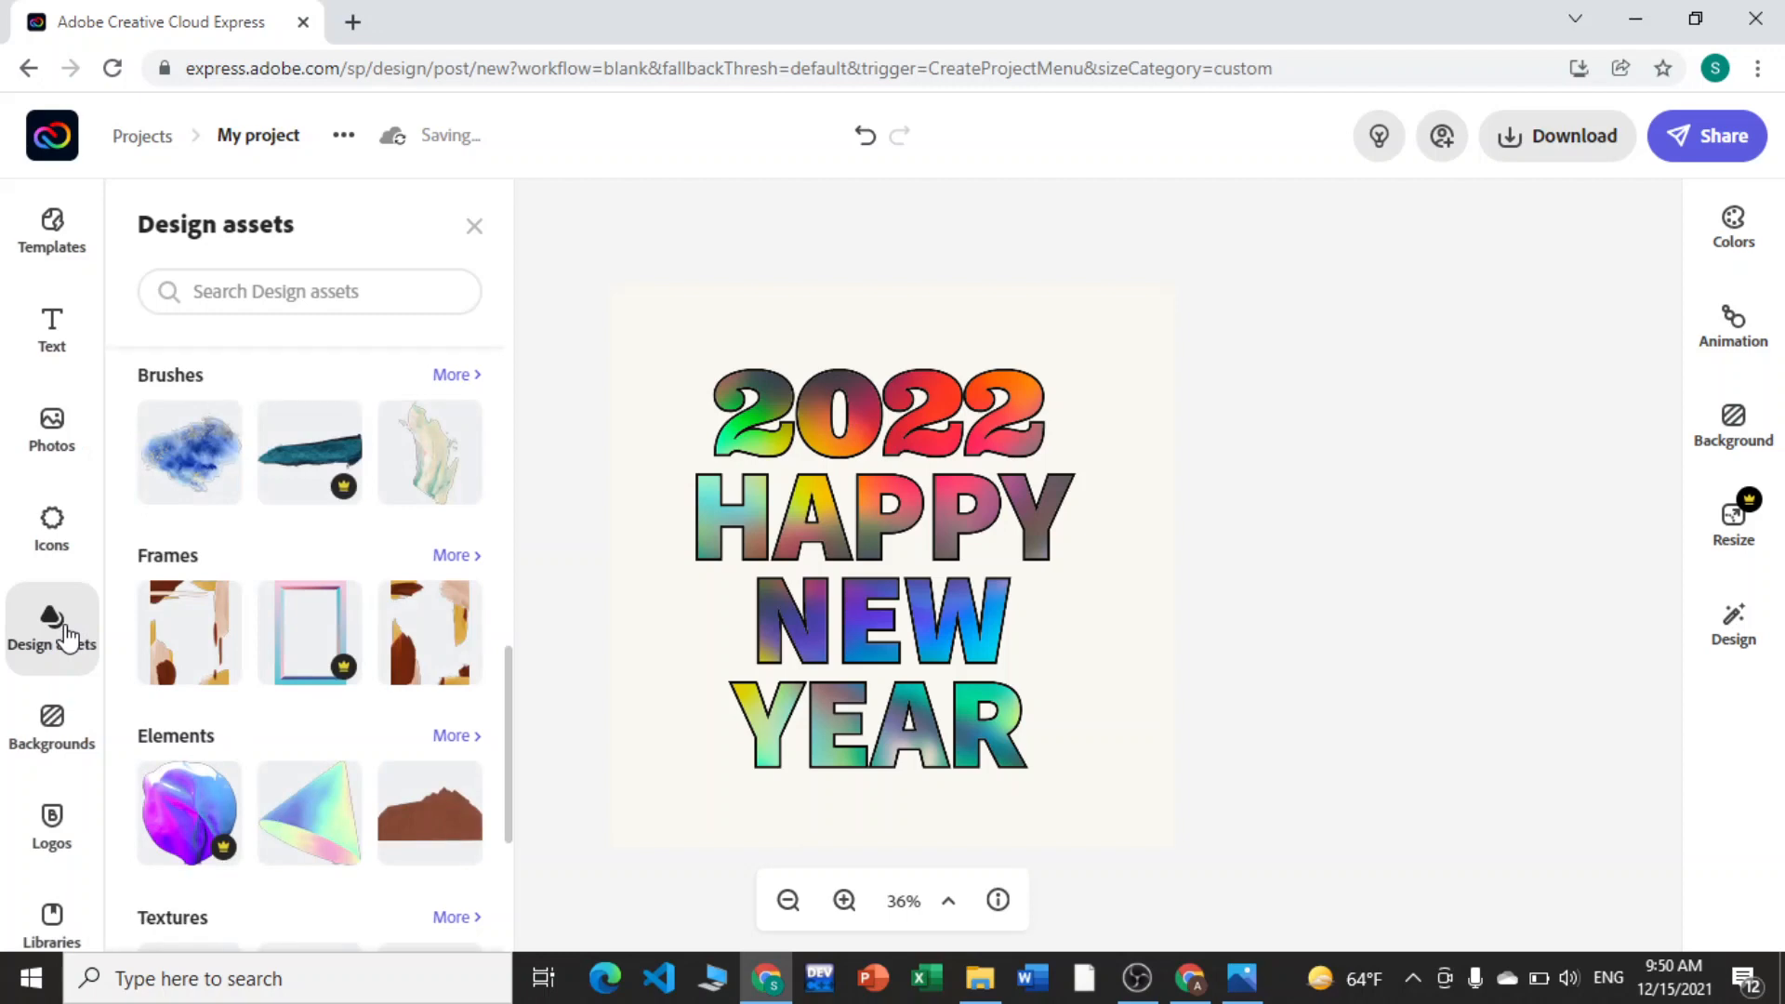
pyautogui.click(454, 558)
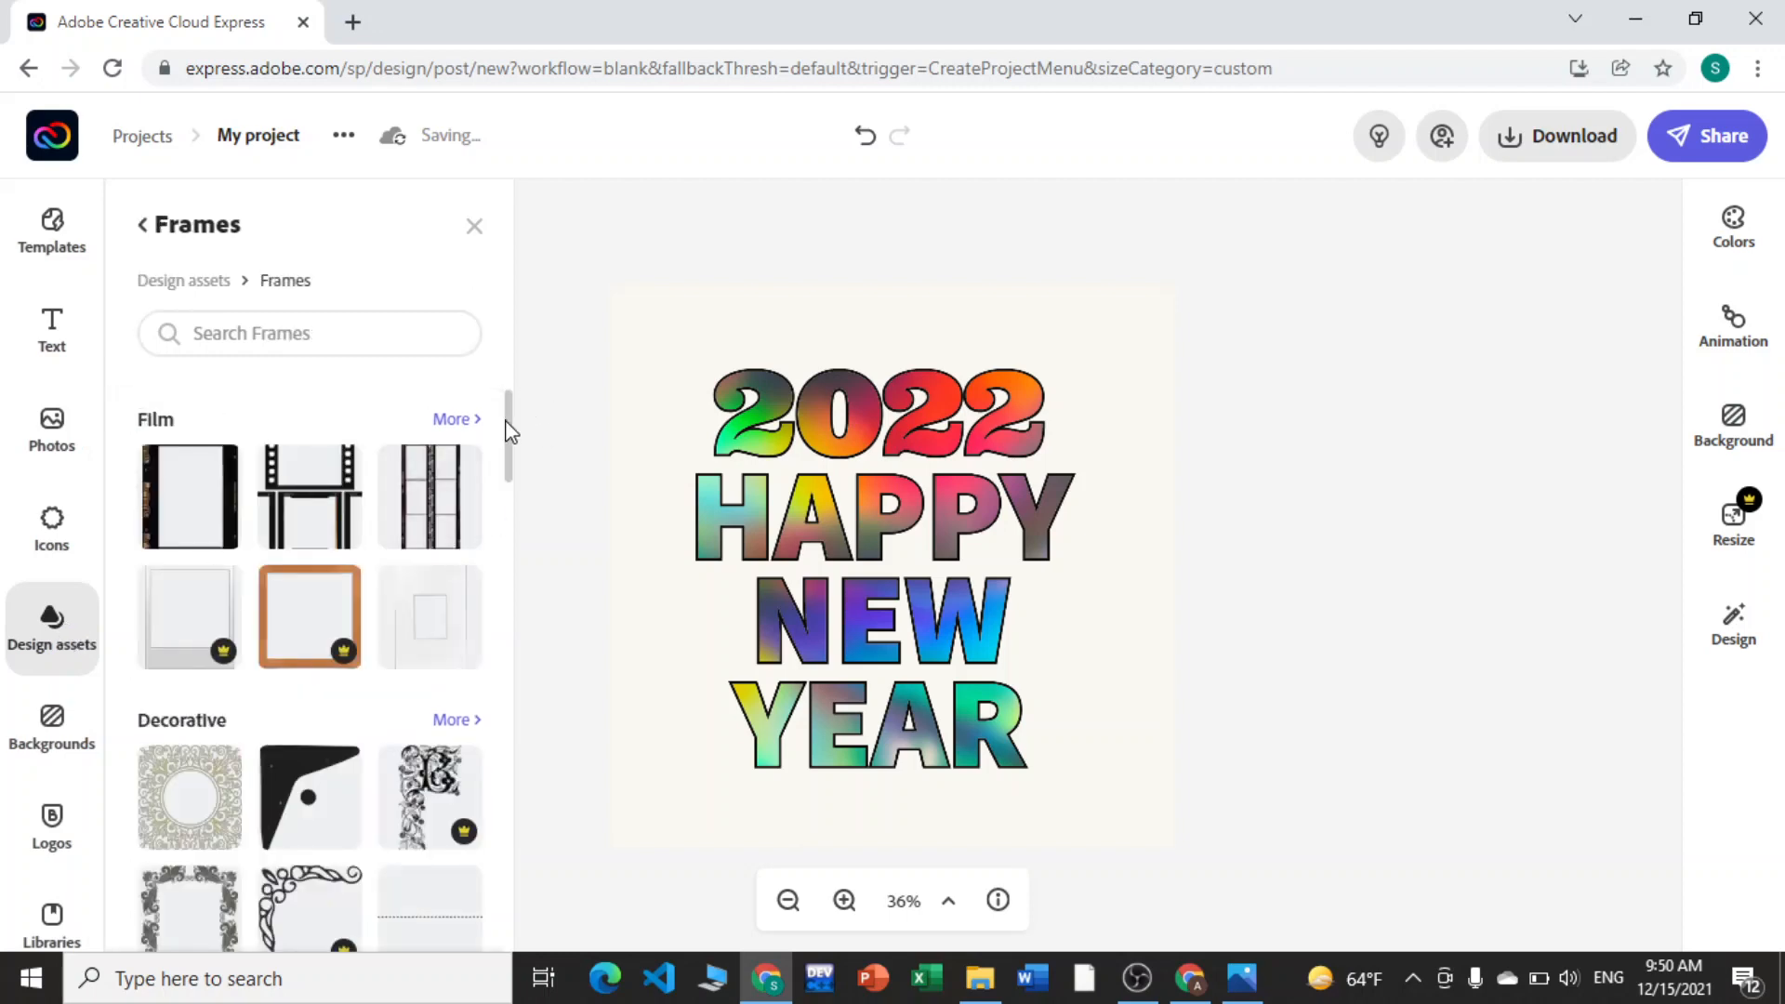
pyautogui.moveTo(510, 433)
pyautogui.mouseDown()
pyautogui.moveTo(511, 605)
pyautogui.moveTo(511, 517)
pyautogui.mouseUp()
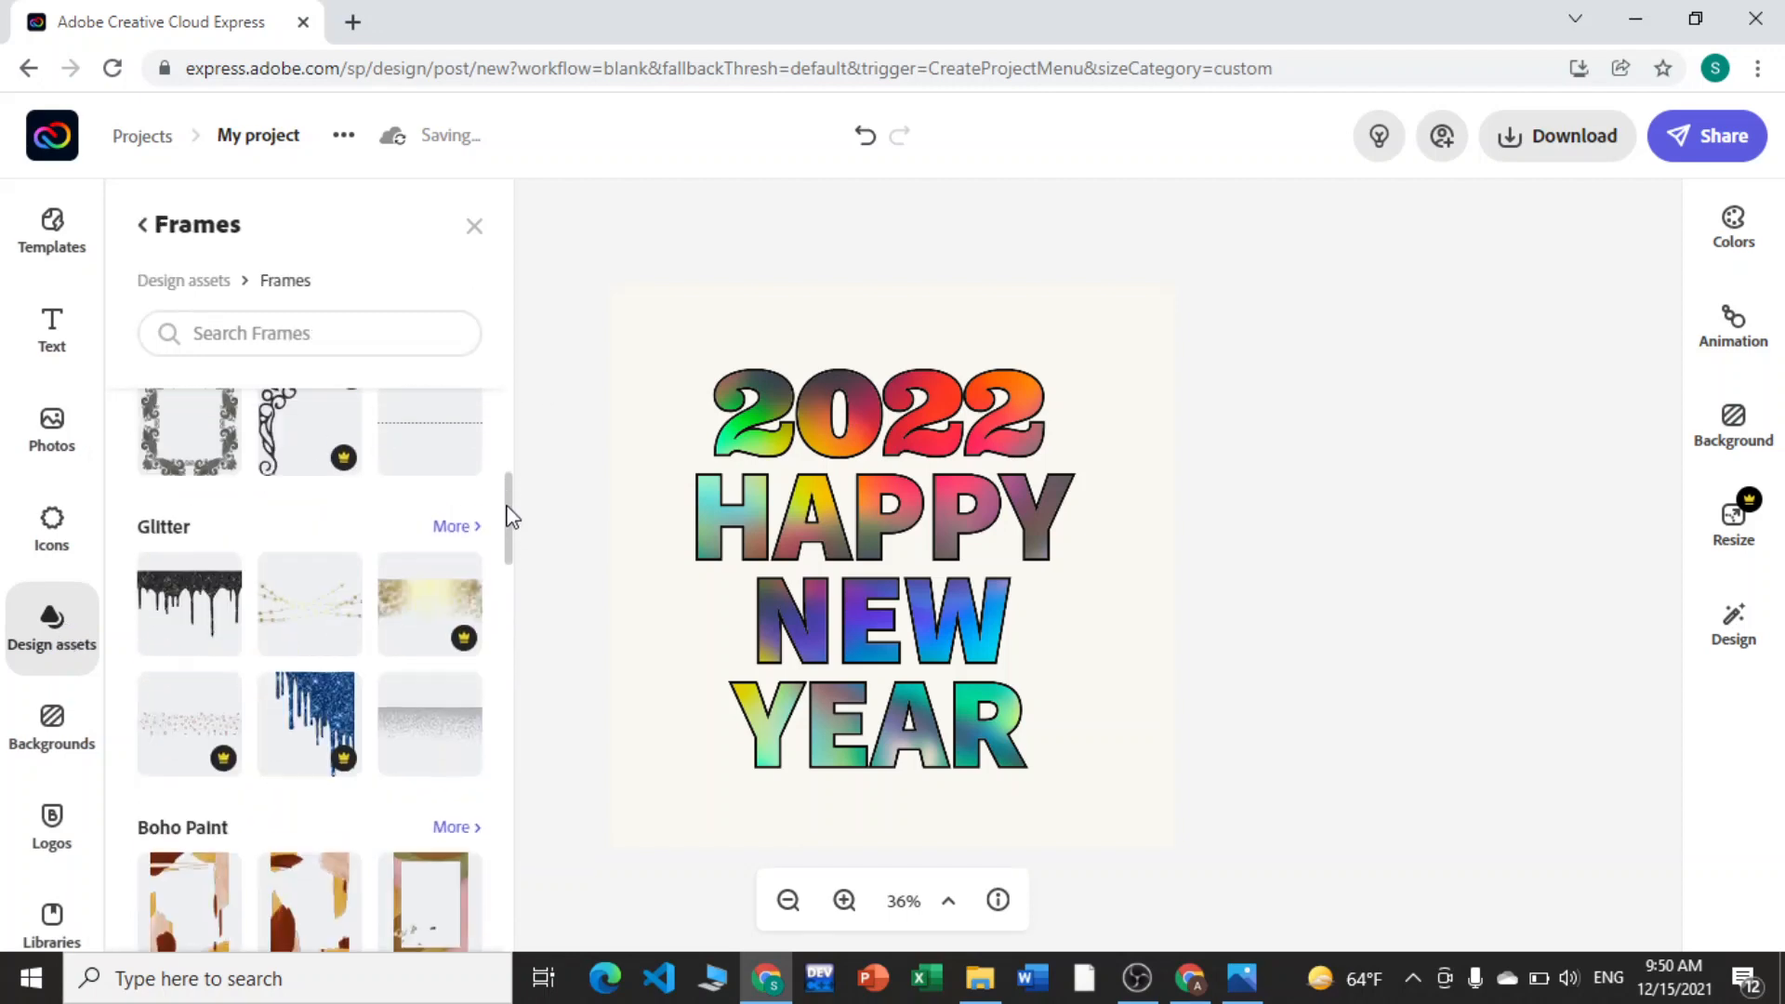
pyautogui.click(453, 529)
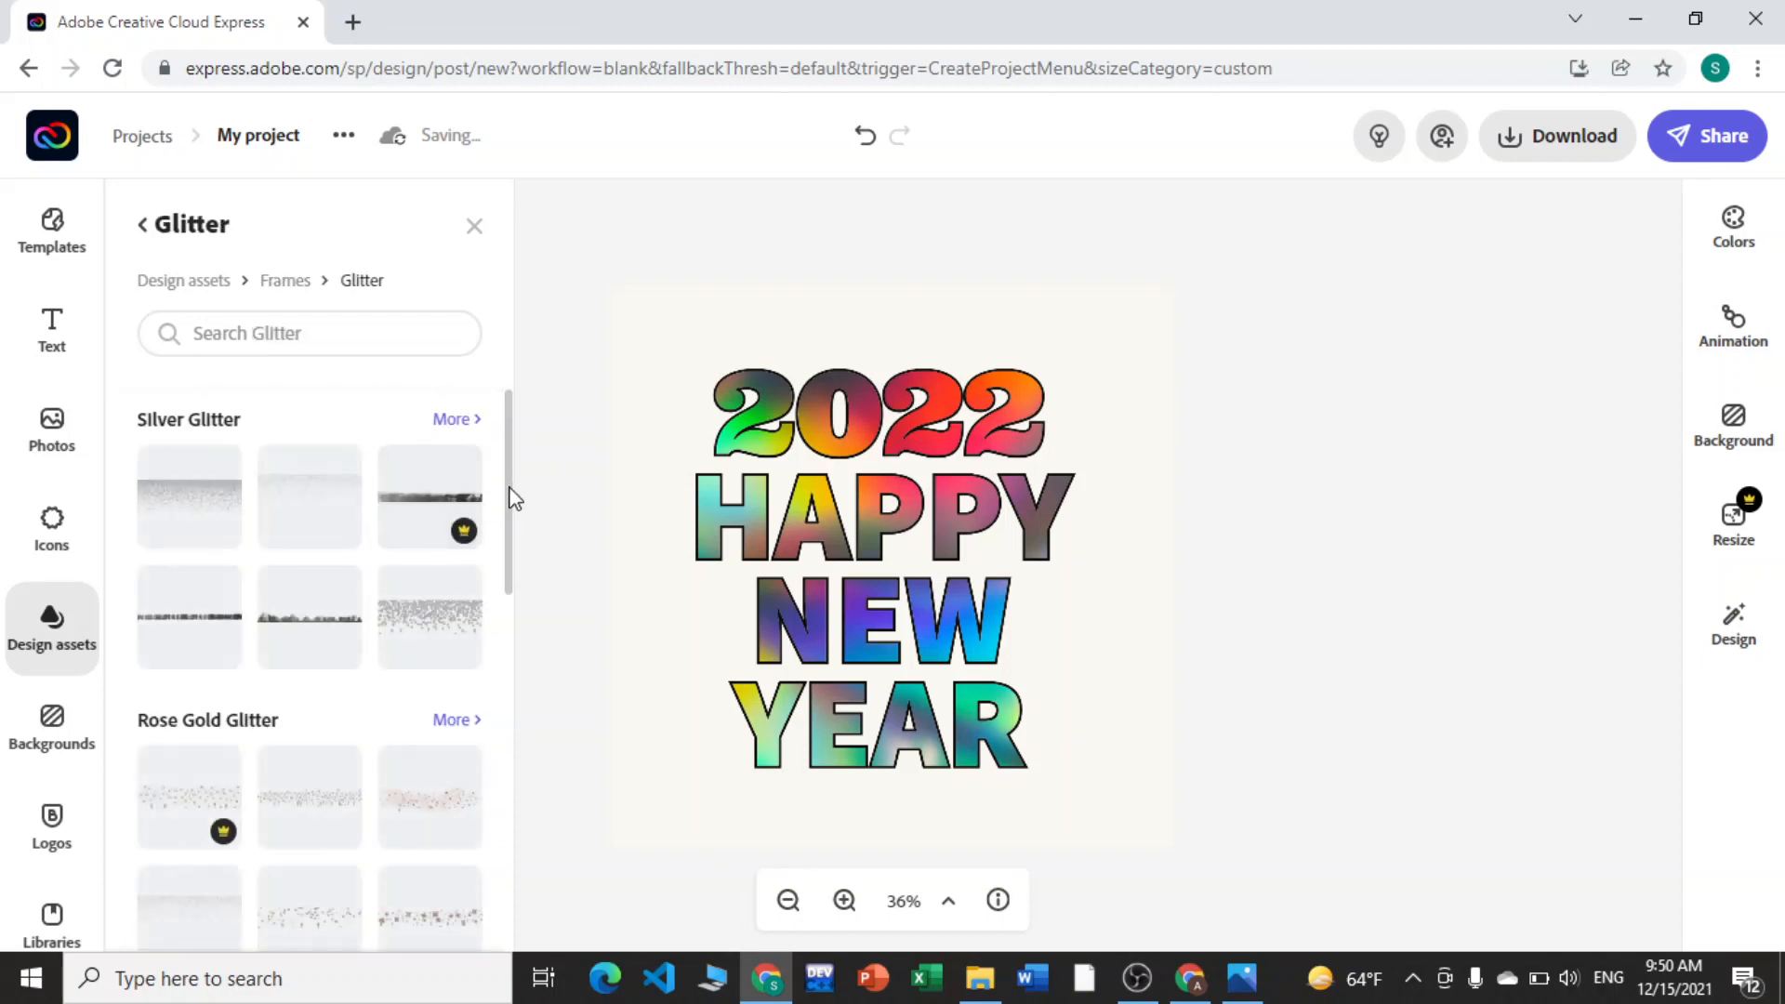
pyautogui.moveTo(511, 490); pyautogui.dragTo(512, 824)
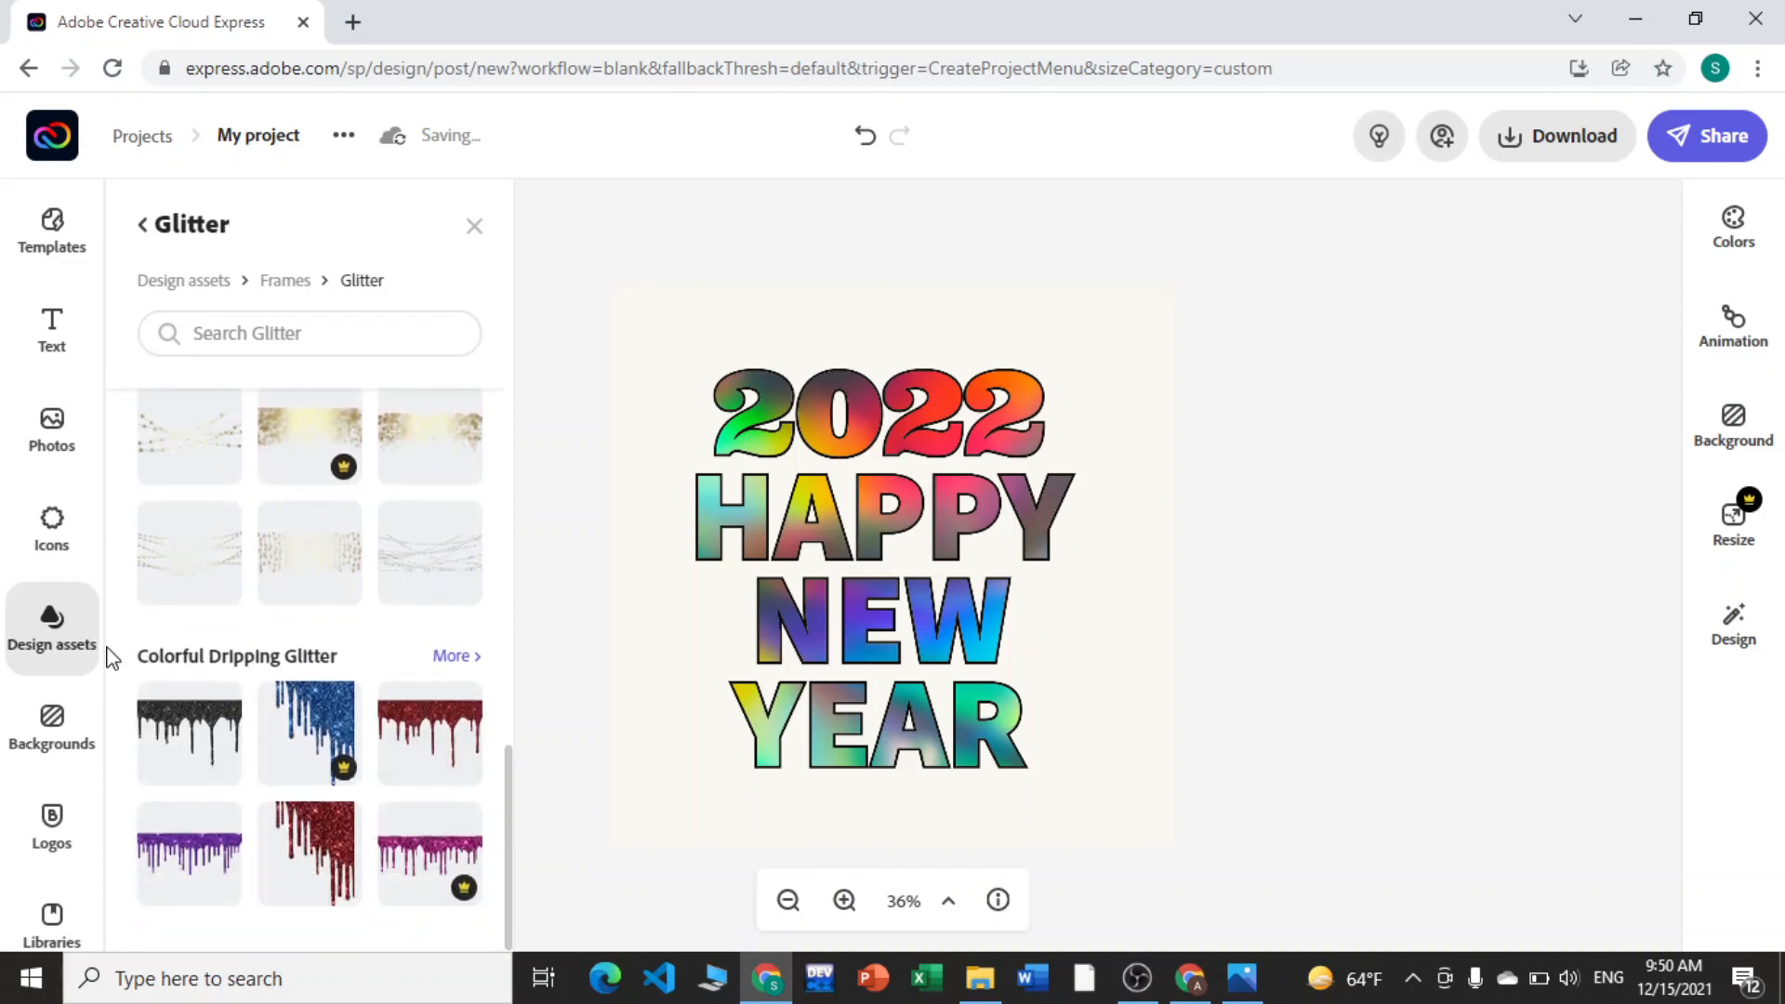
pyautogui.click(458, 655)
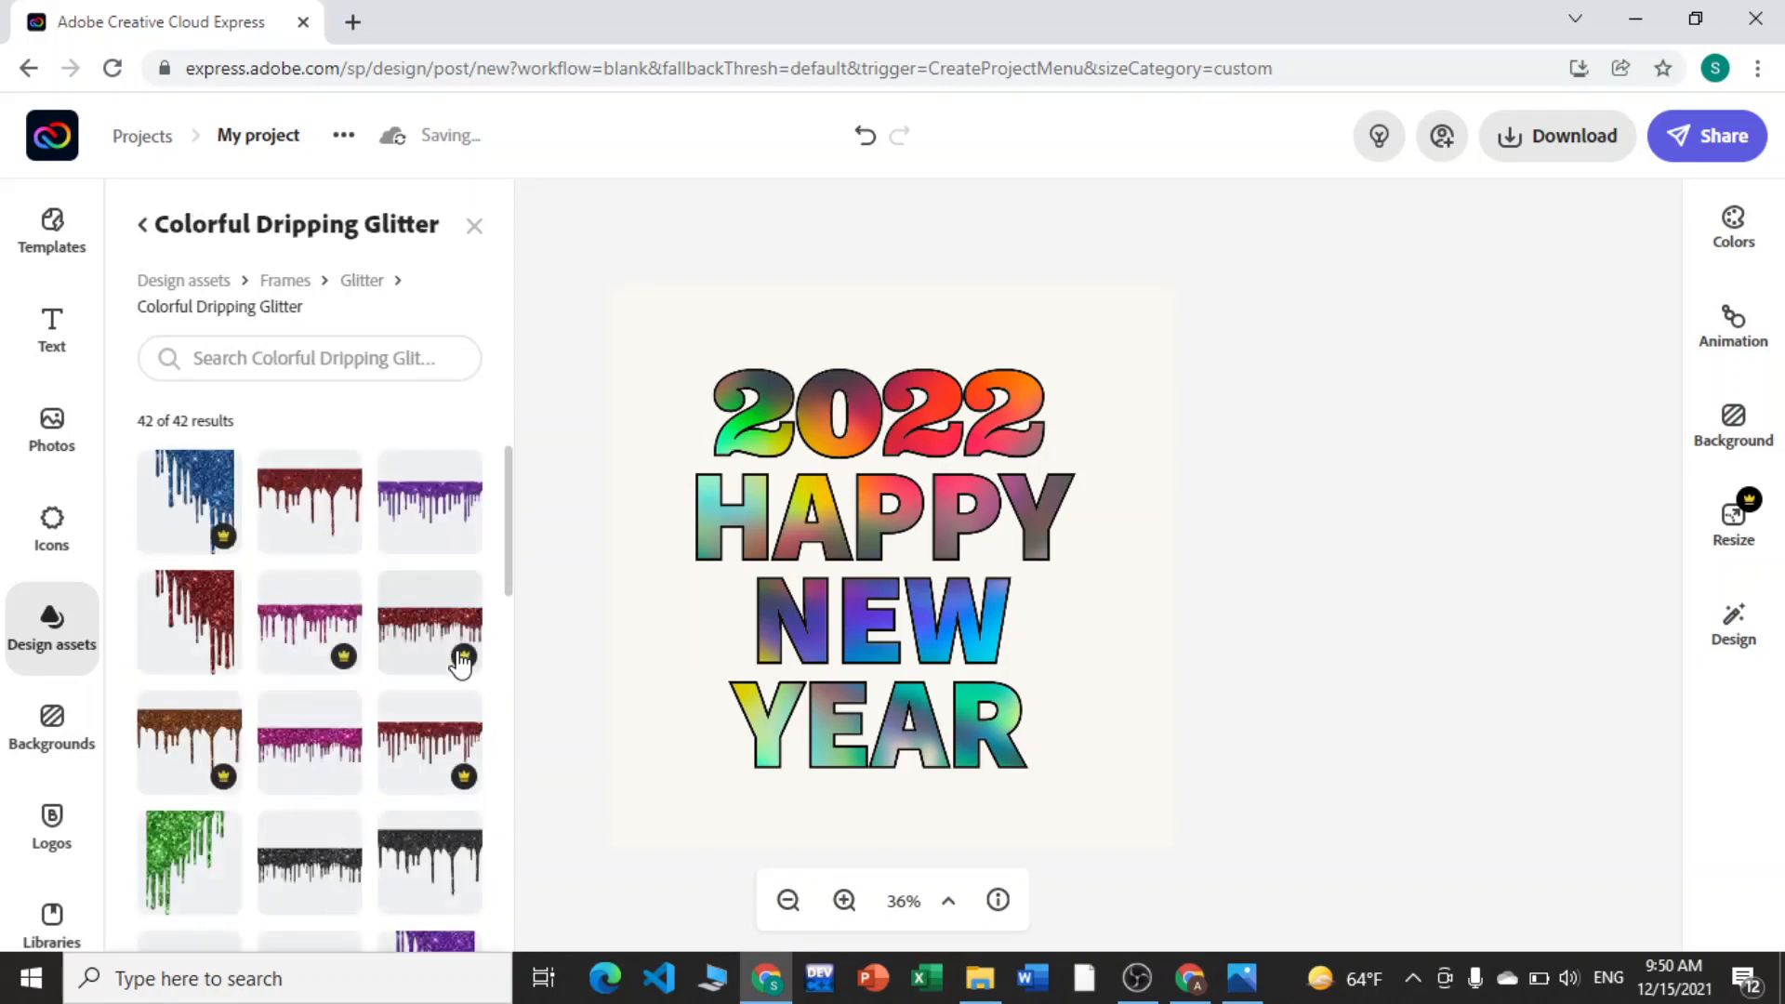
pyautogui.moveTo(510, 480); pyautogui.dragTo(529, 626)
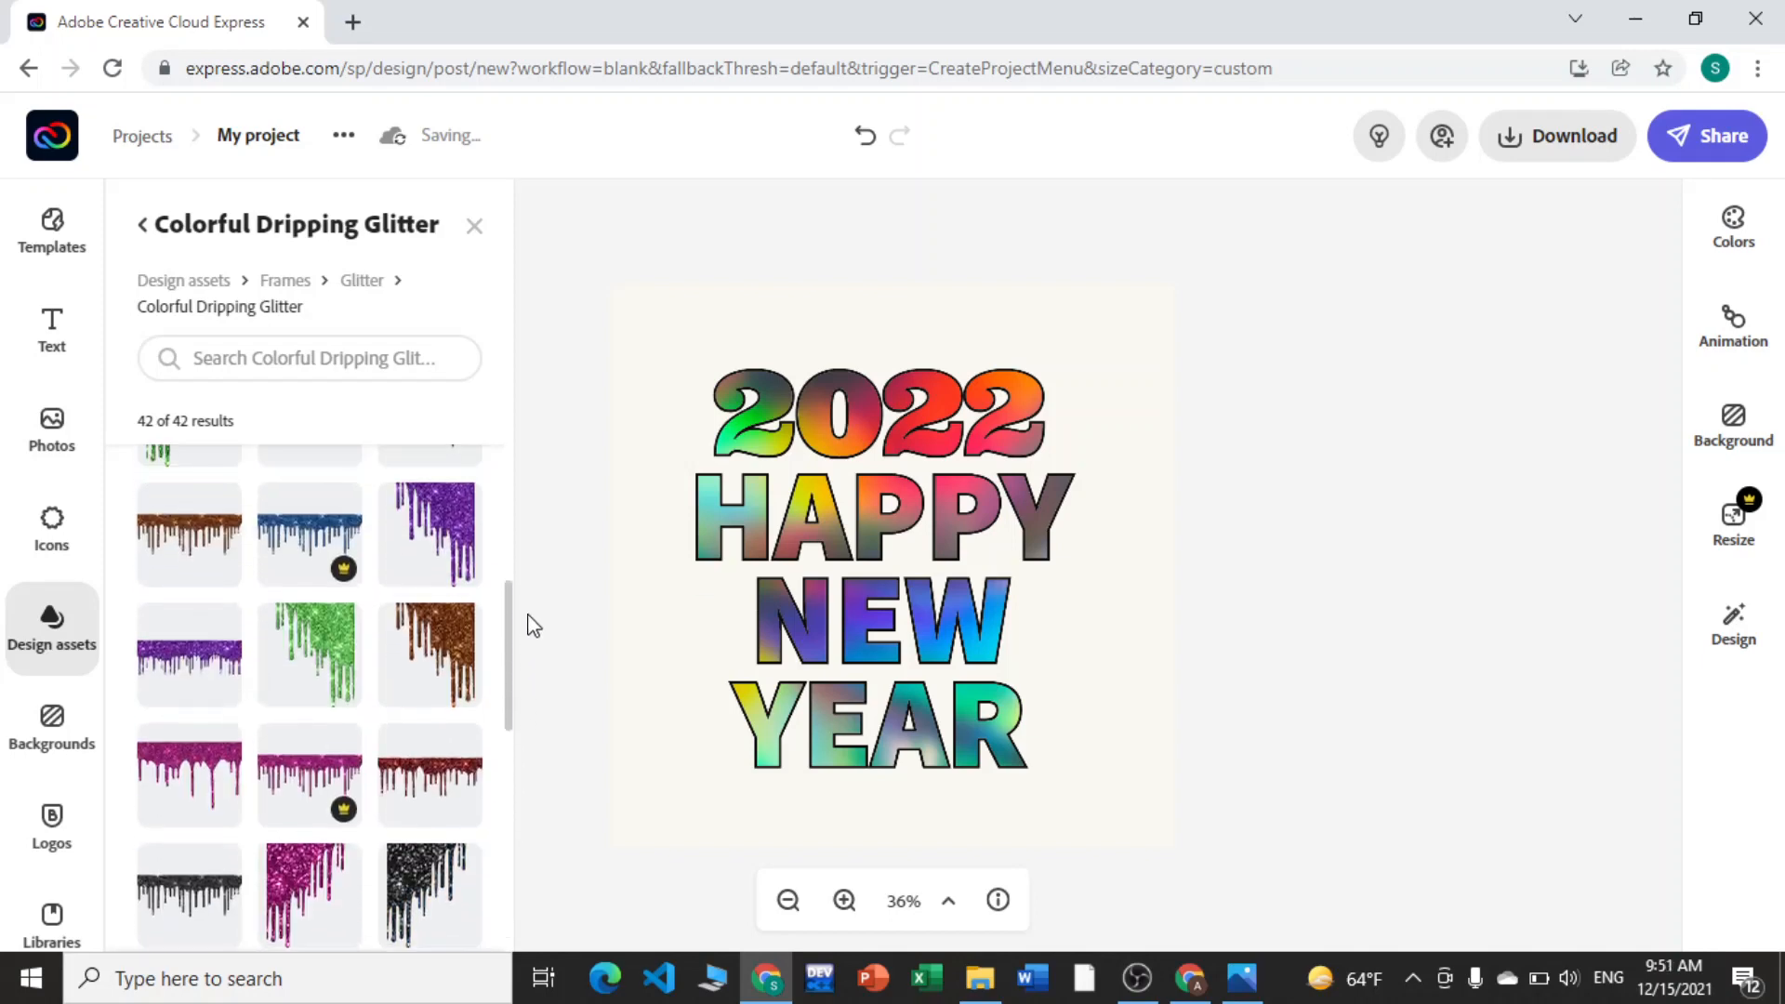
pyautogui.click(309, 654)
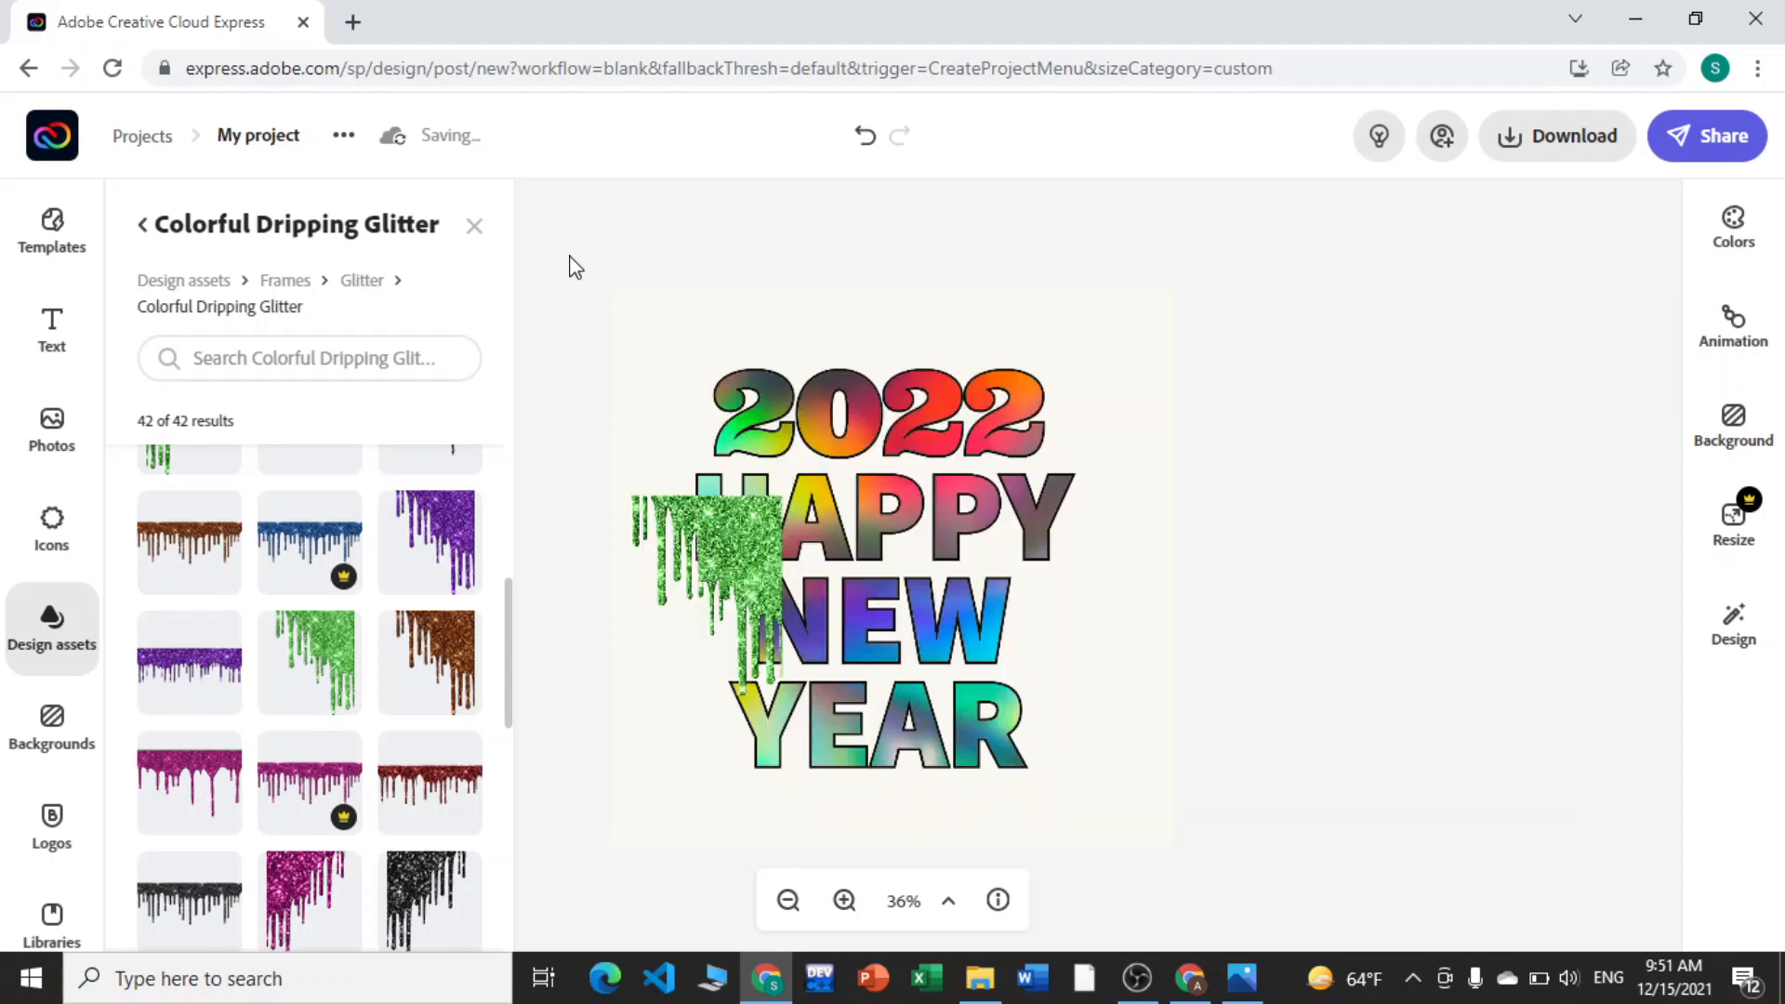
# Step: Enlarge the green glitter image, rotate it 90° counterclockwise and position its solid area over "2022"
pyautogui.click(744, 530)
pyautogui.moveTo(779, 490); pyautogui.dragTo(1103, 415)
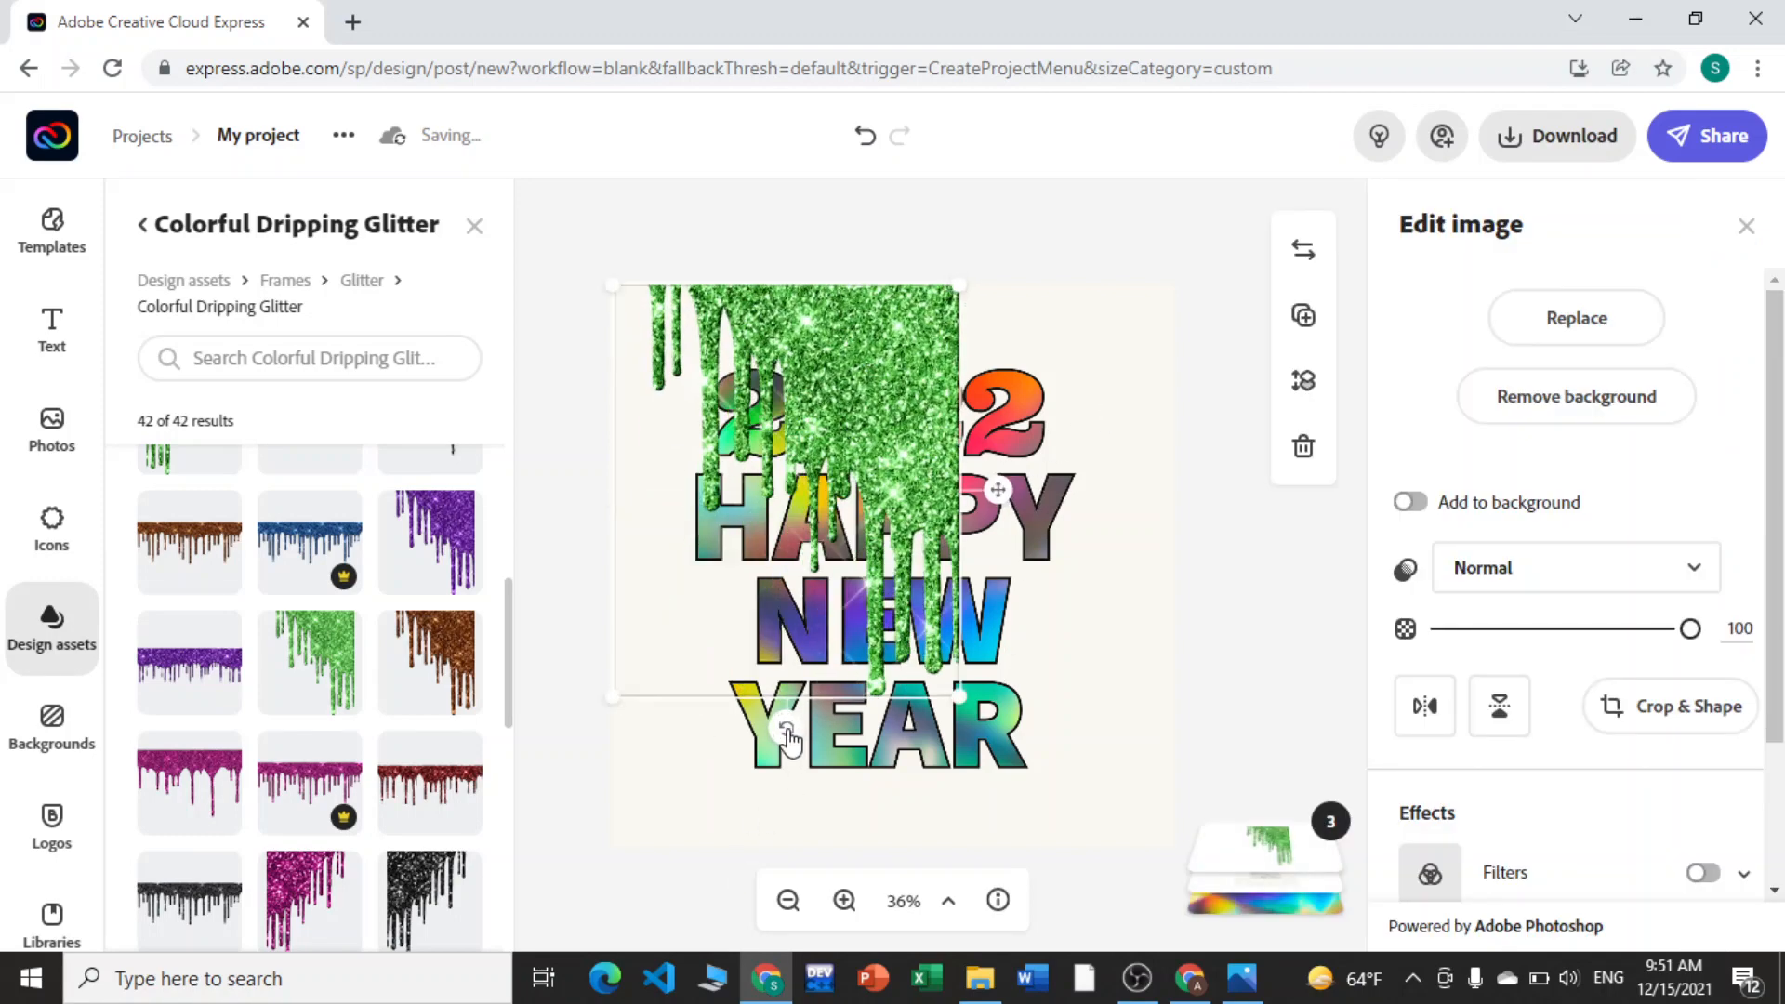
pyautogui.moveTo(786, 727); pyautogui.dragTo(1094, 615)
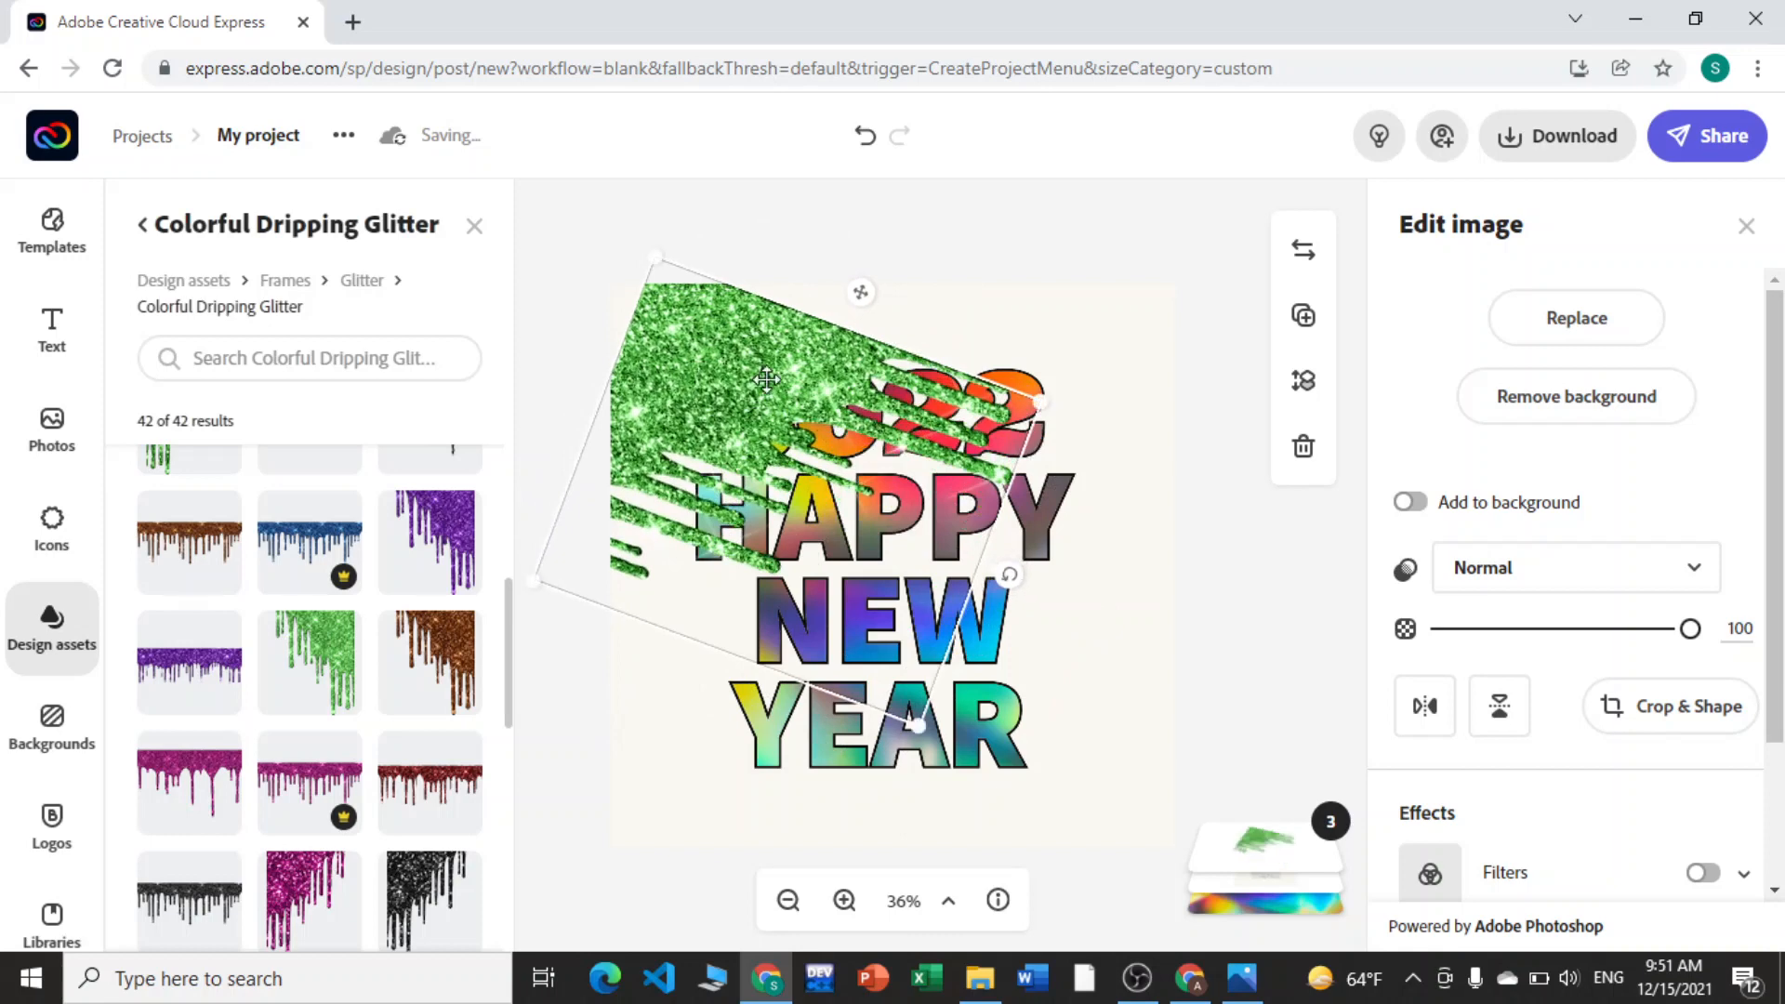
pyautogui.moveTo(748, 377); pyautogui.dragTo(836, 418)
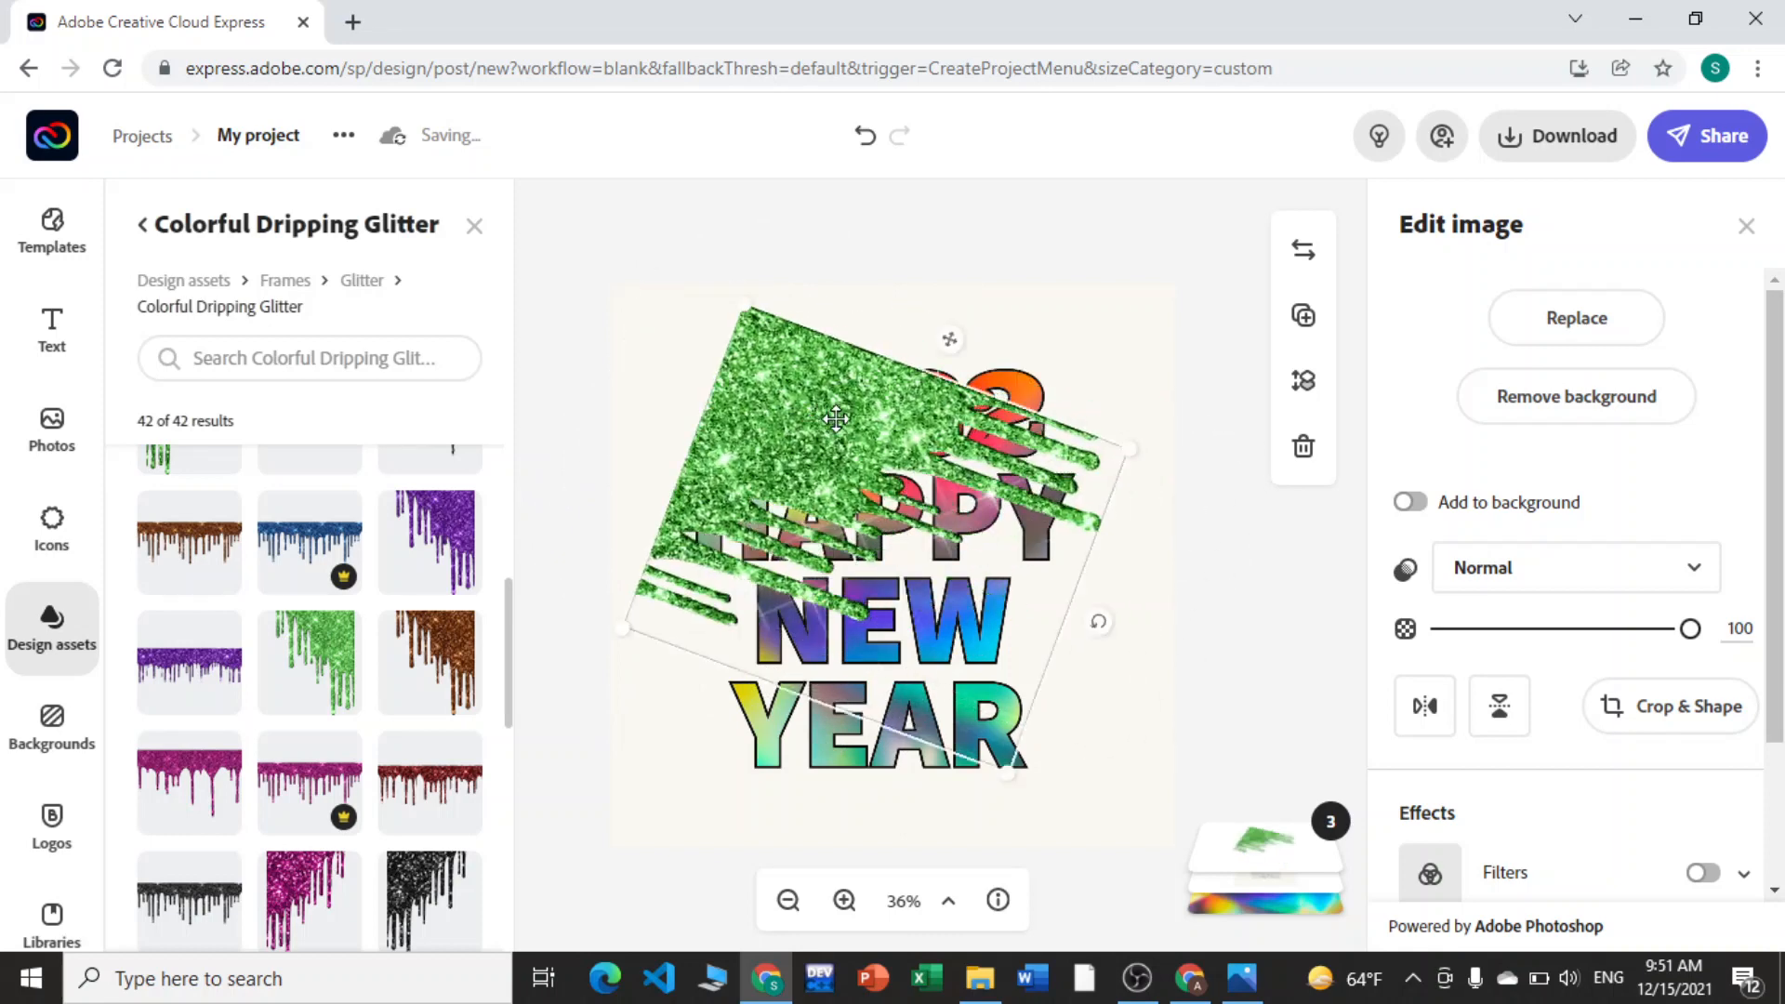
pyautogui.moveTo(1106, 627); pyautogui.dragTo(1173, 530)
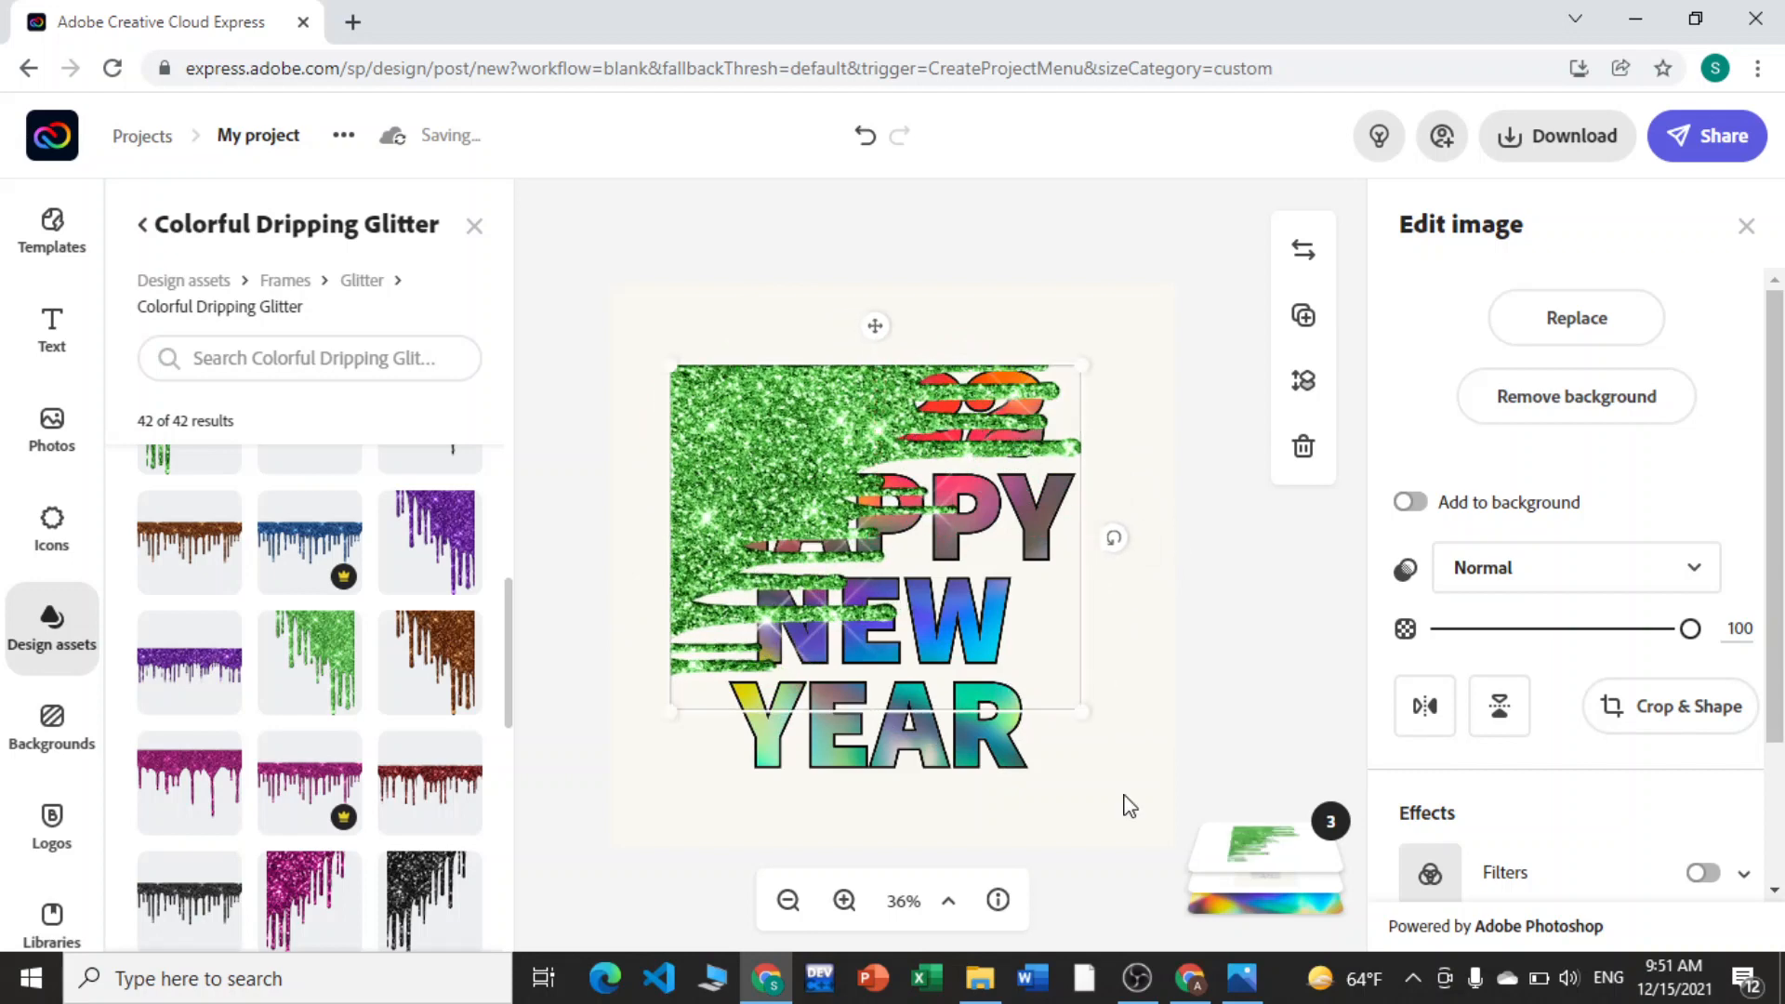
pyautogui.moveTo(1088, 708); pyautogui.dragTo(1370, 734)
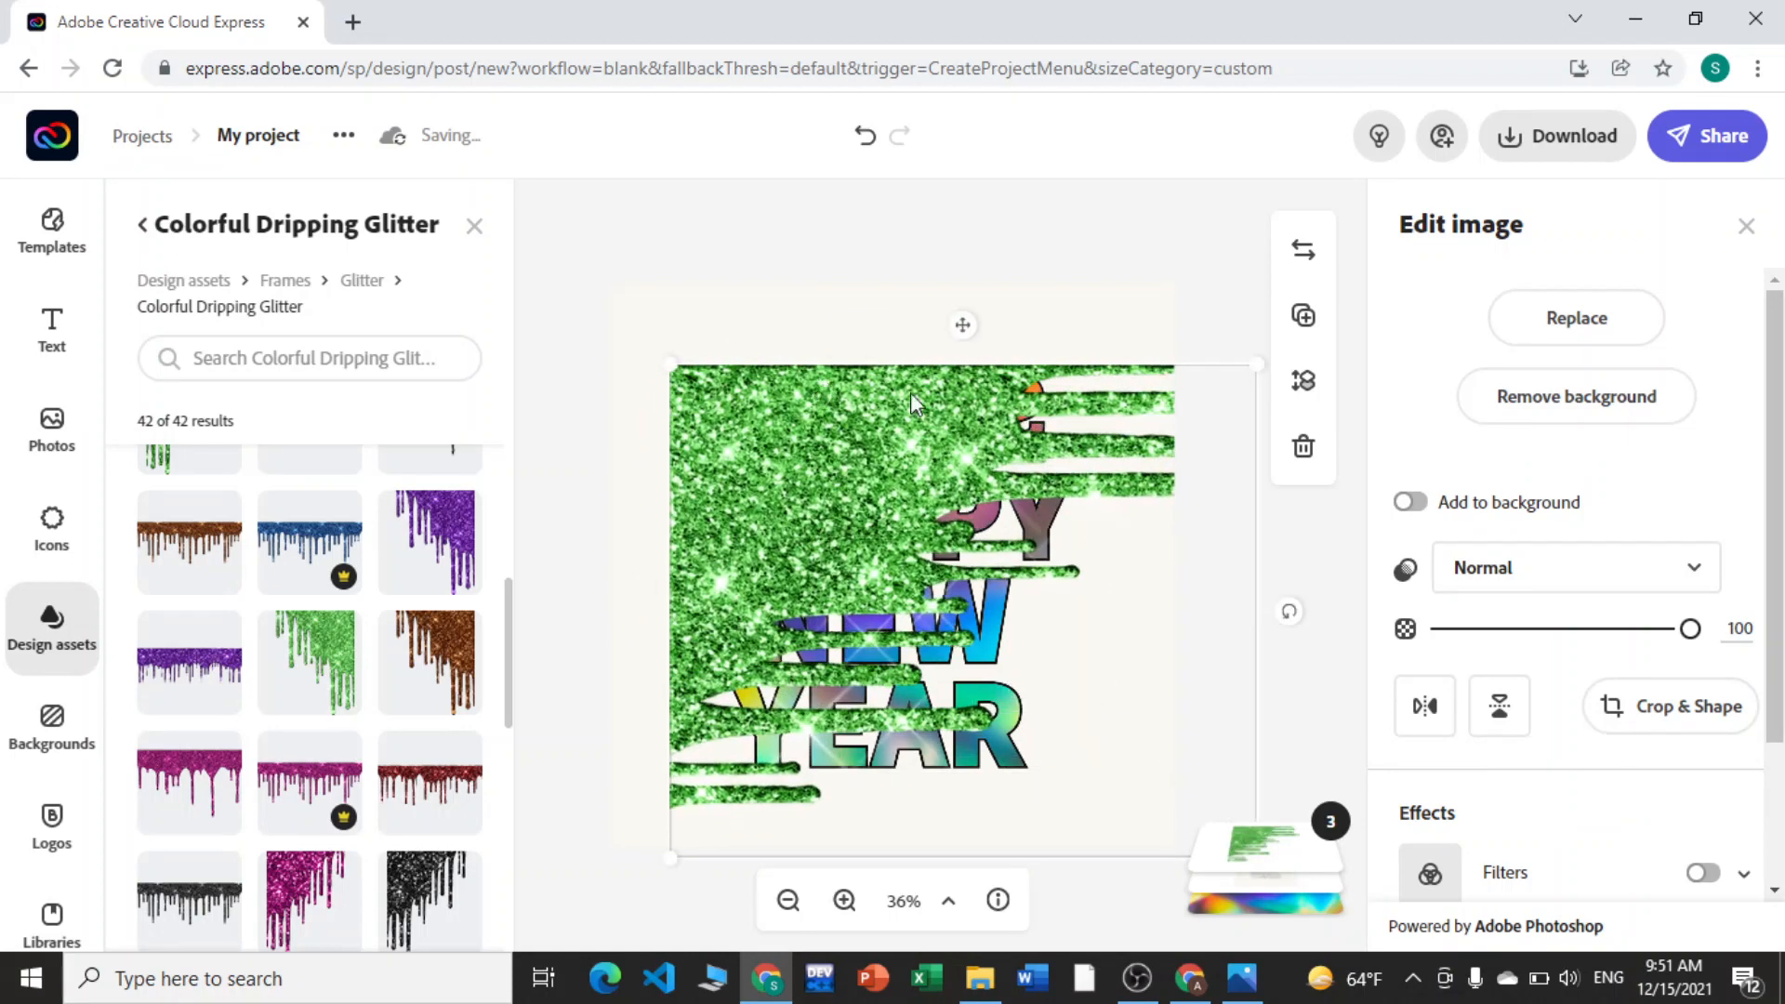
pyautogui.moveTo(911, 393); pyautogui.dragTo(852, 381)
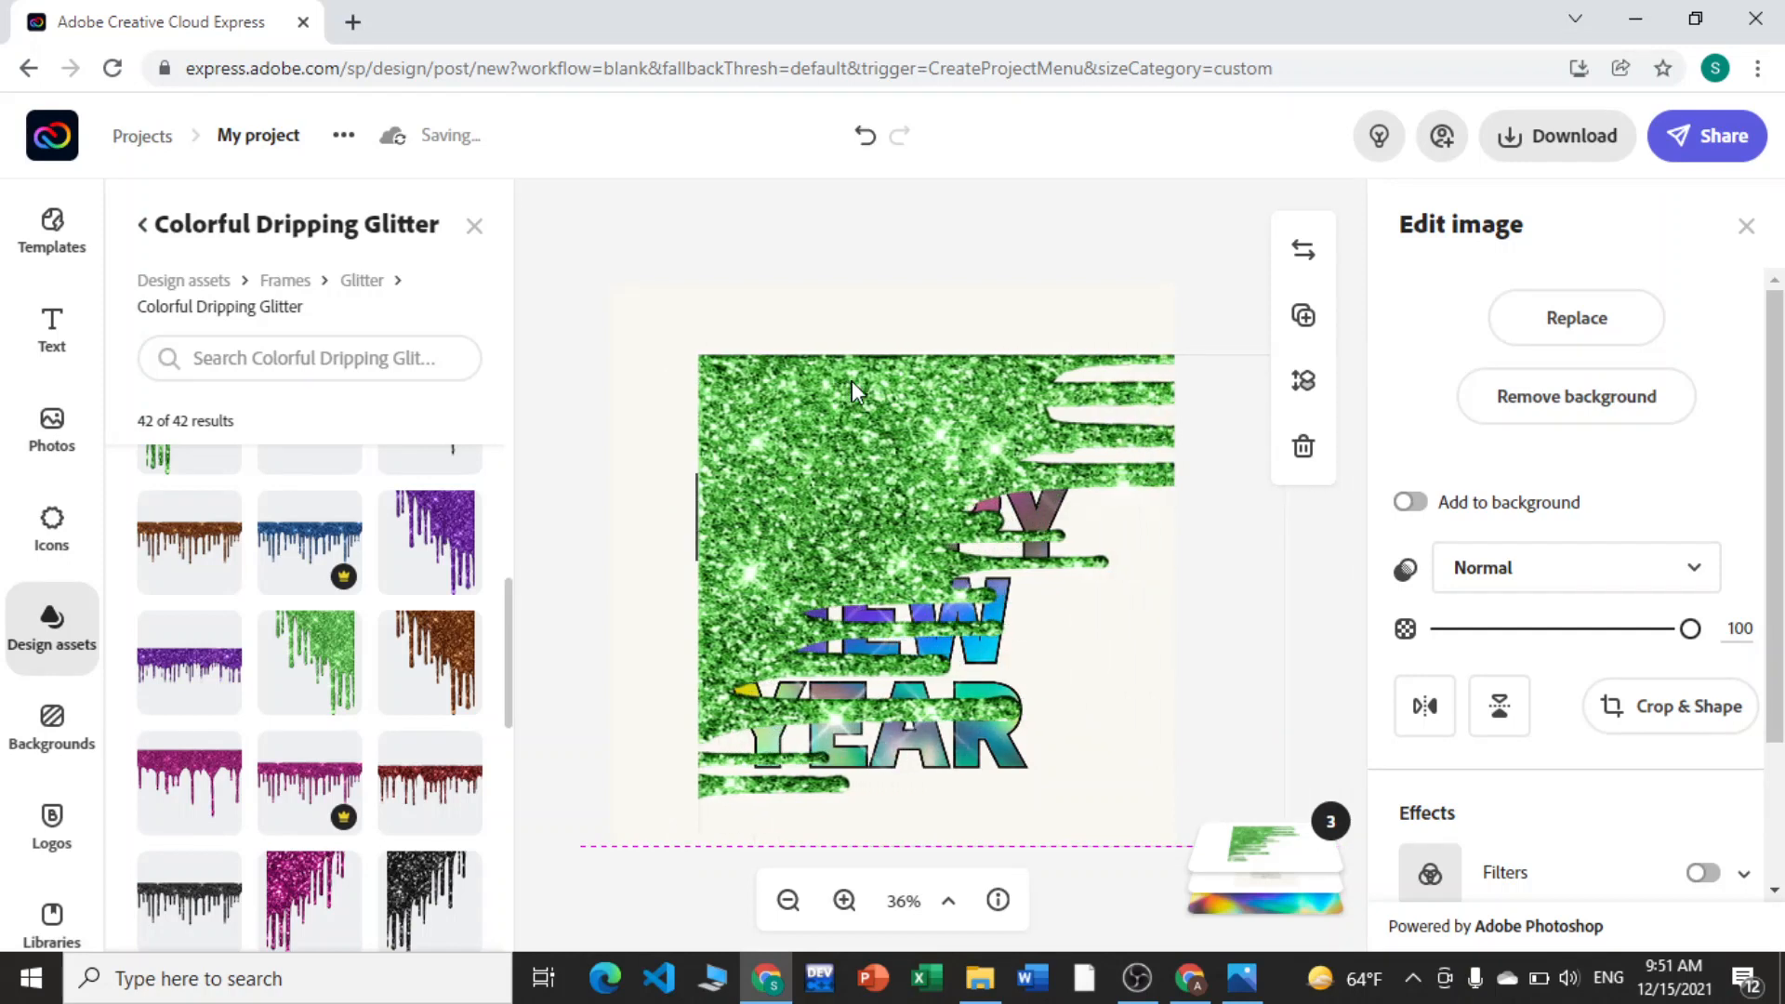
# Step: Crop the green glitter image to a solid rectangle that covers only the word "2022"
pyautogui.click(1686, 721)
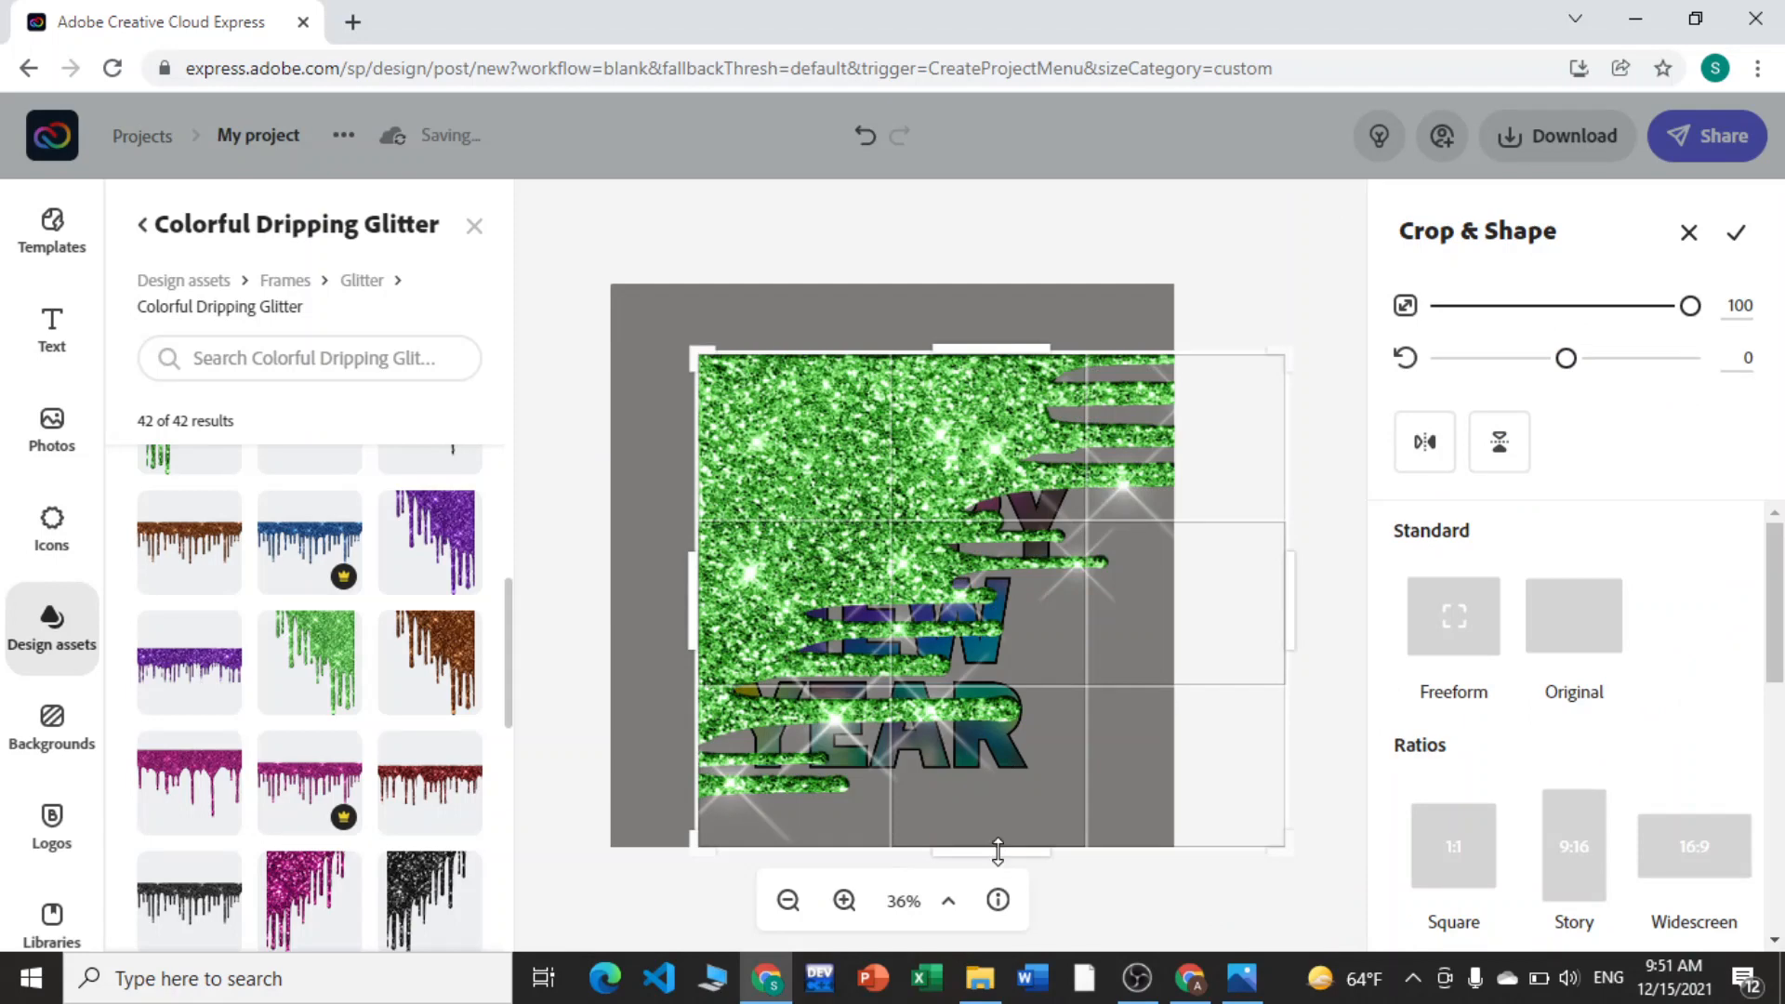
pyautogui.moveTo(997, 851); pyautogui.dragTo(1016, 474)
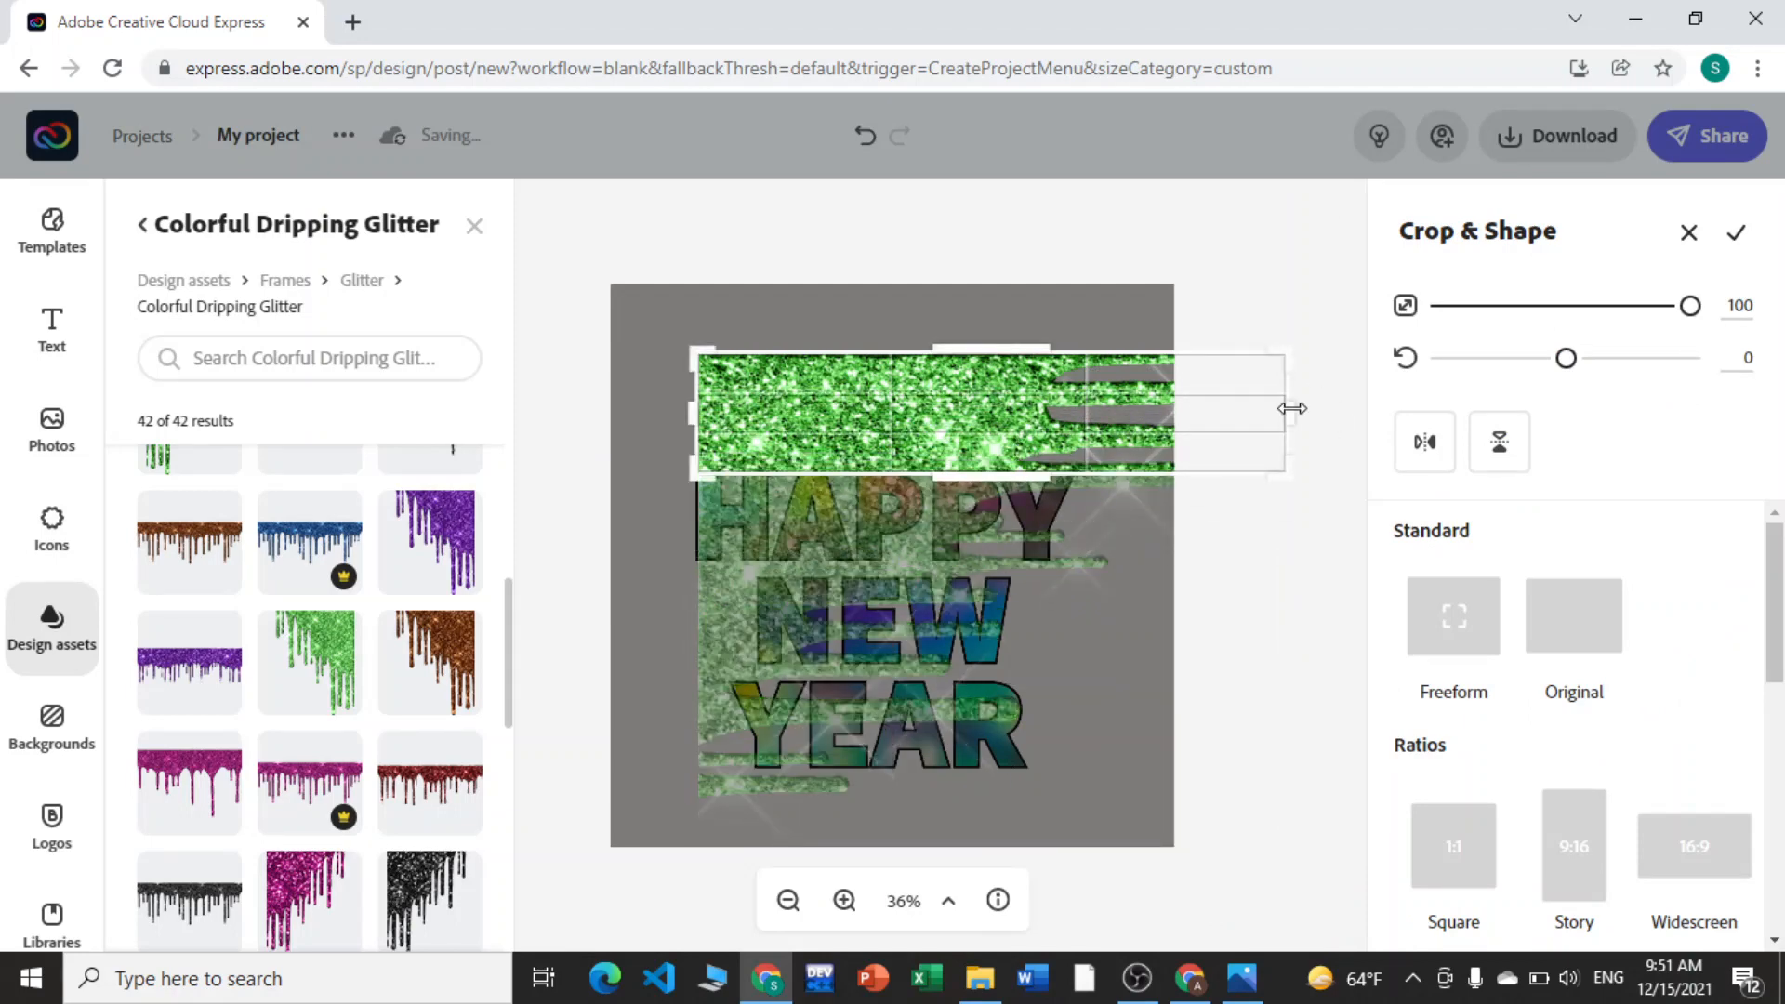
pyautogui.moveTo(1292, 408); pyautogui.dragTo(1053, 436)
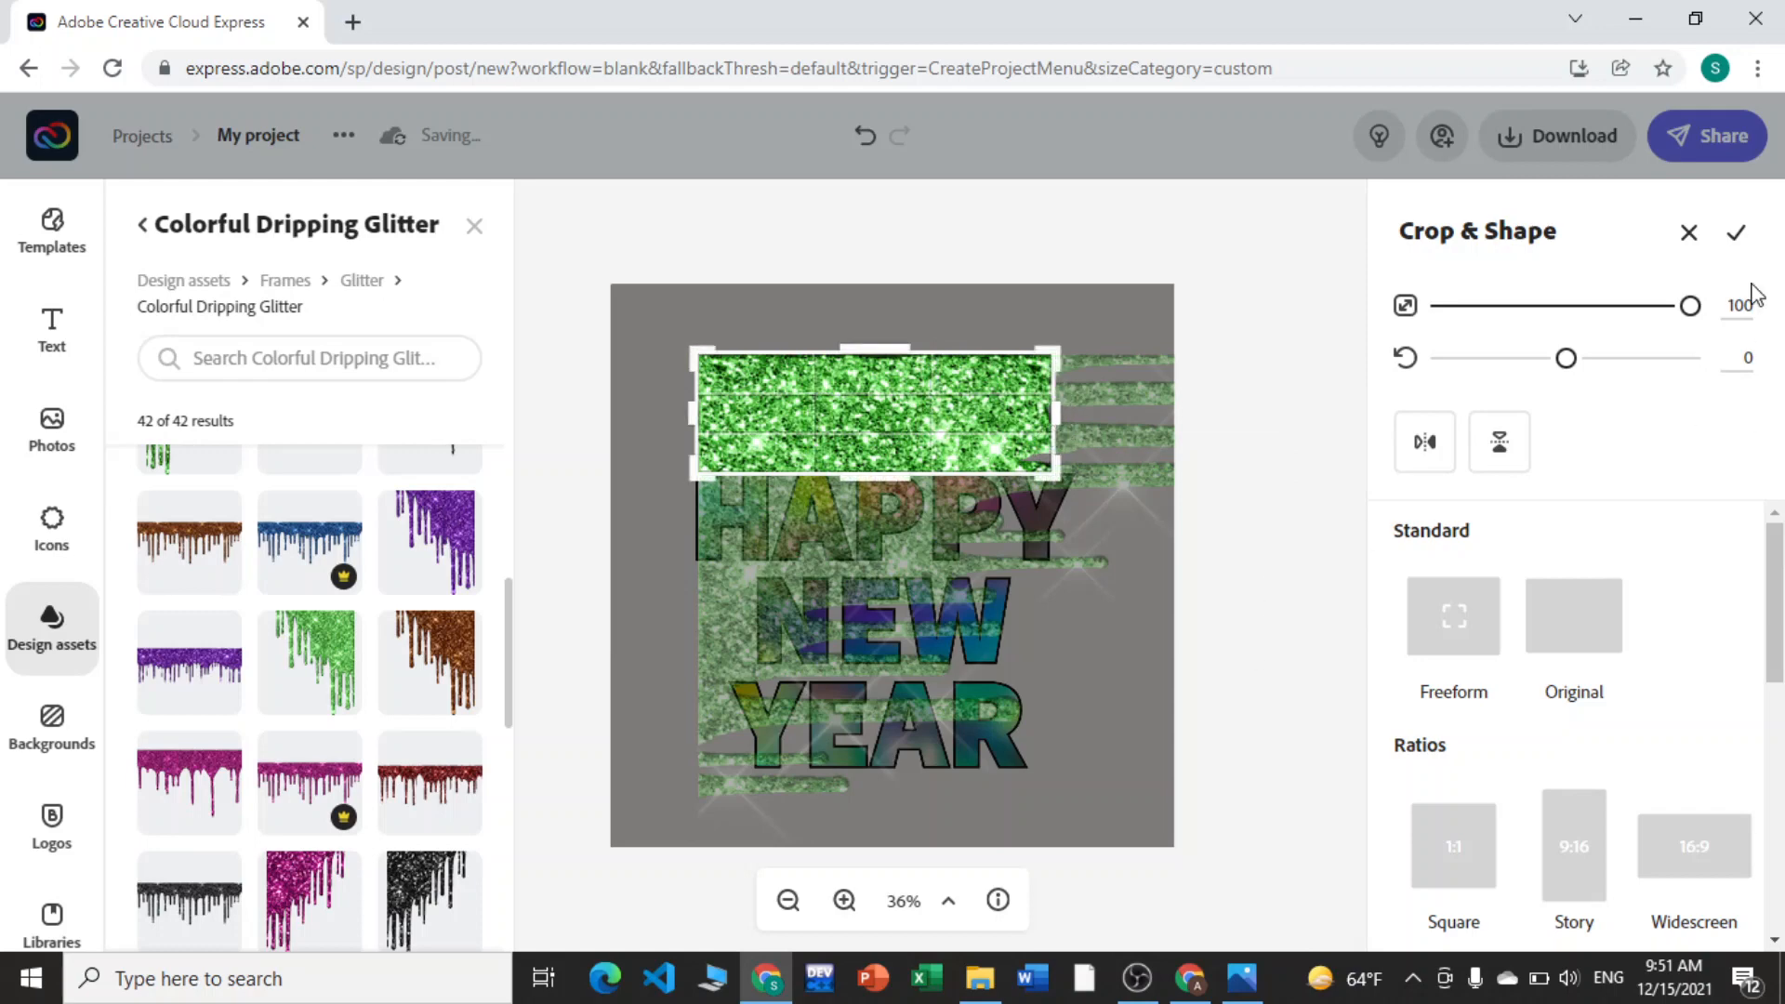
pyautogui.click(1736, 237)
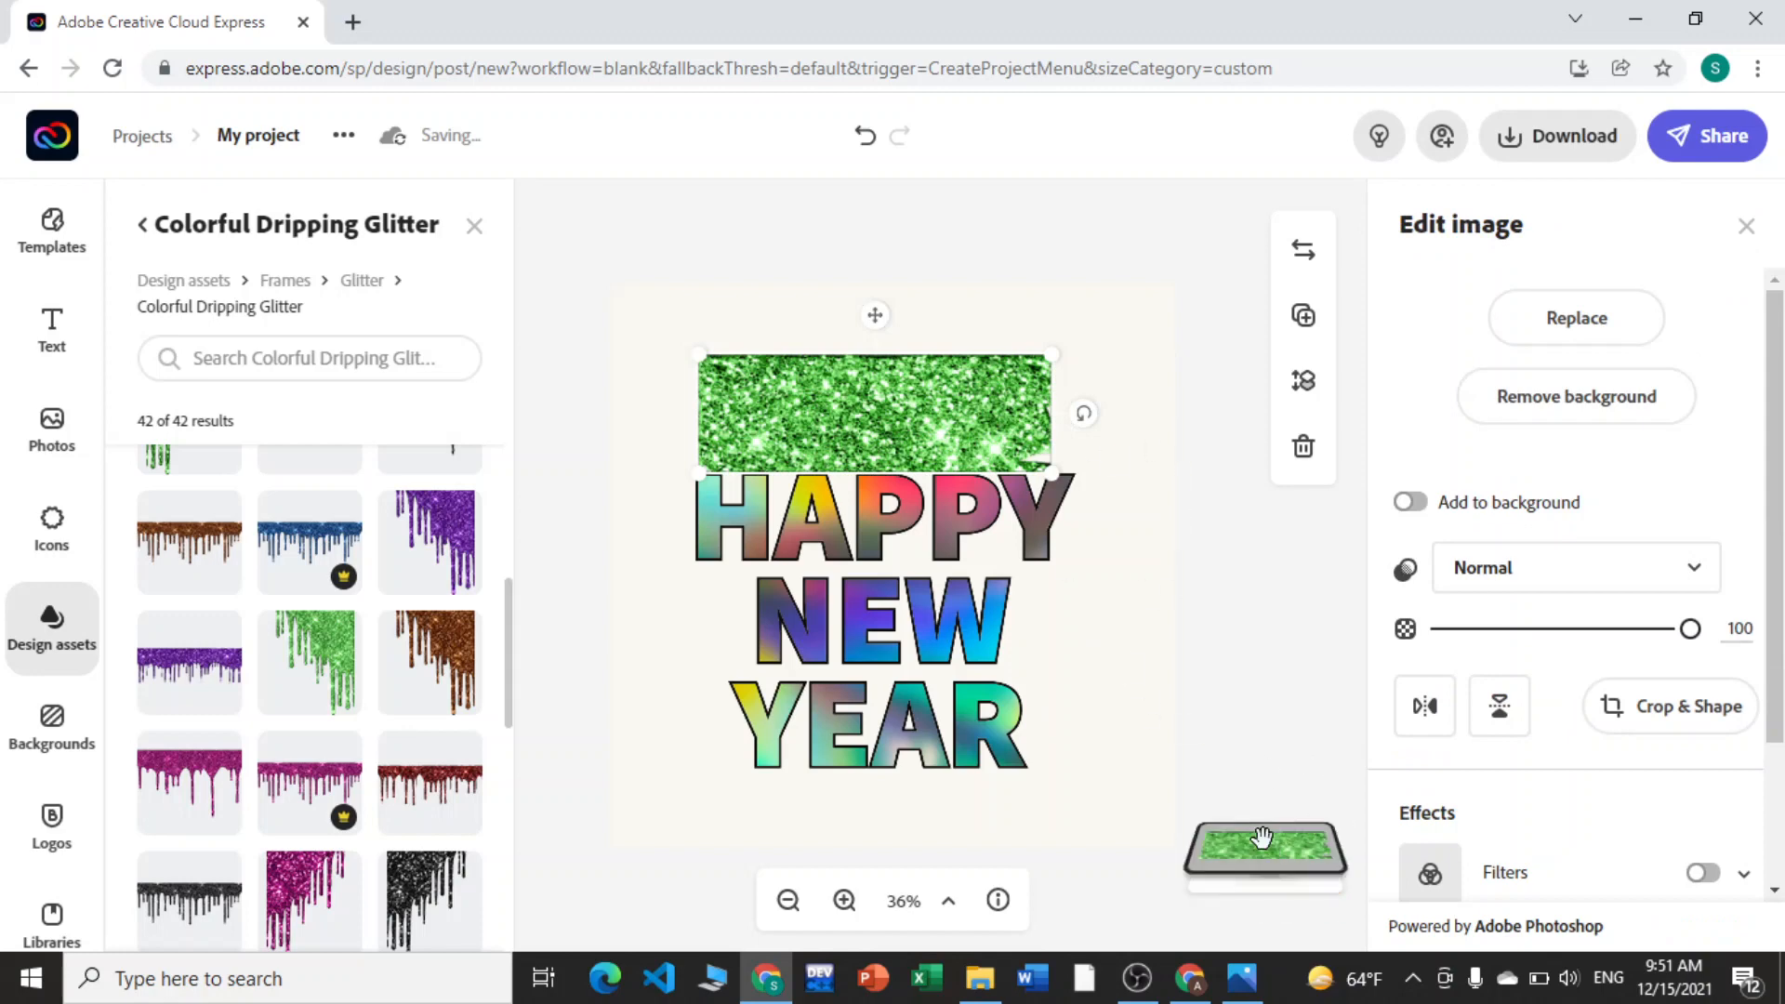
# Step: Move the green glitter image layer beneath the text layer and above the chromatic background
pyautogui.click(1262, 844)
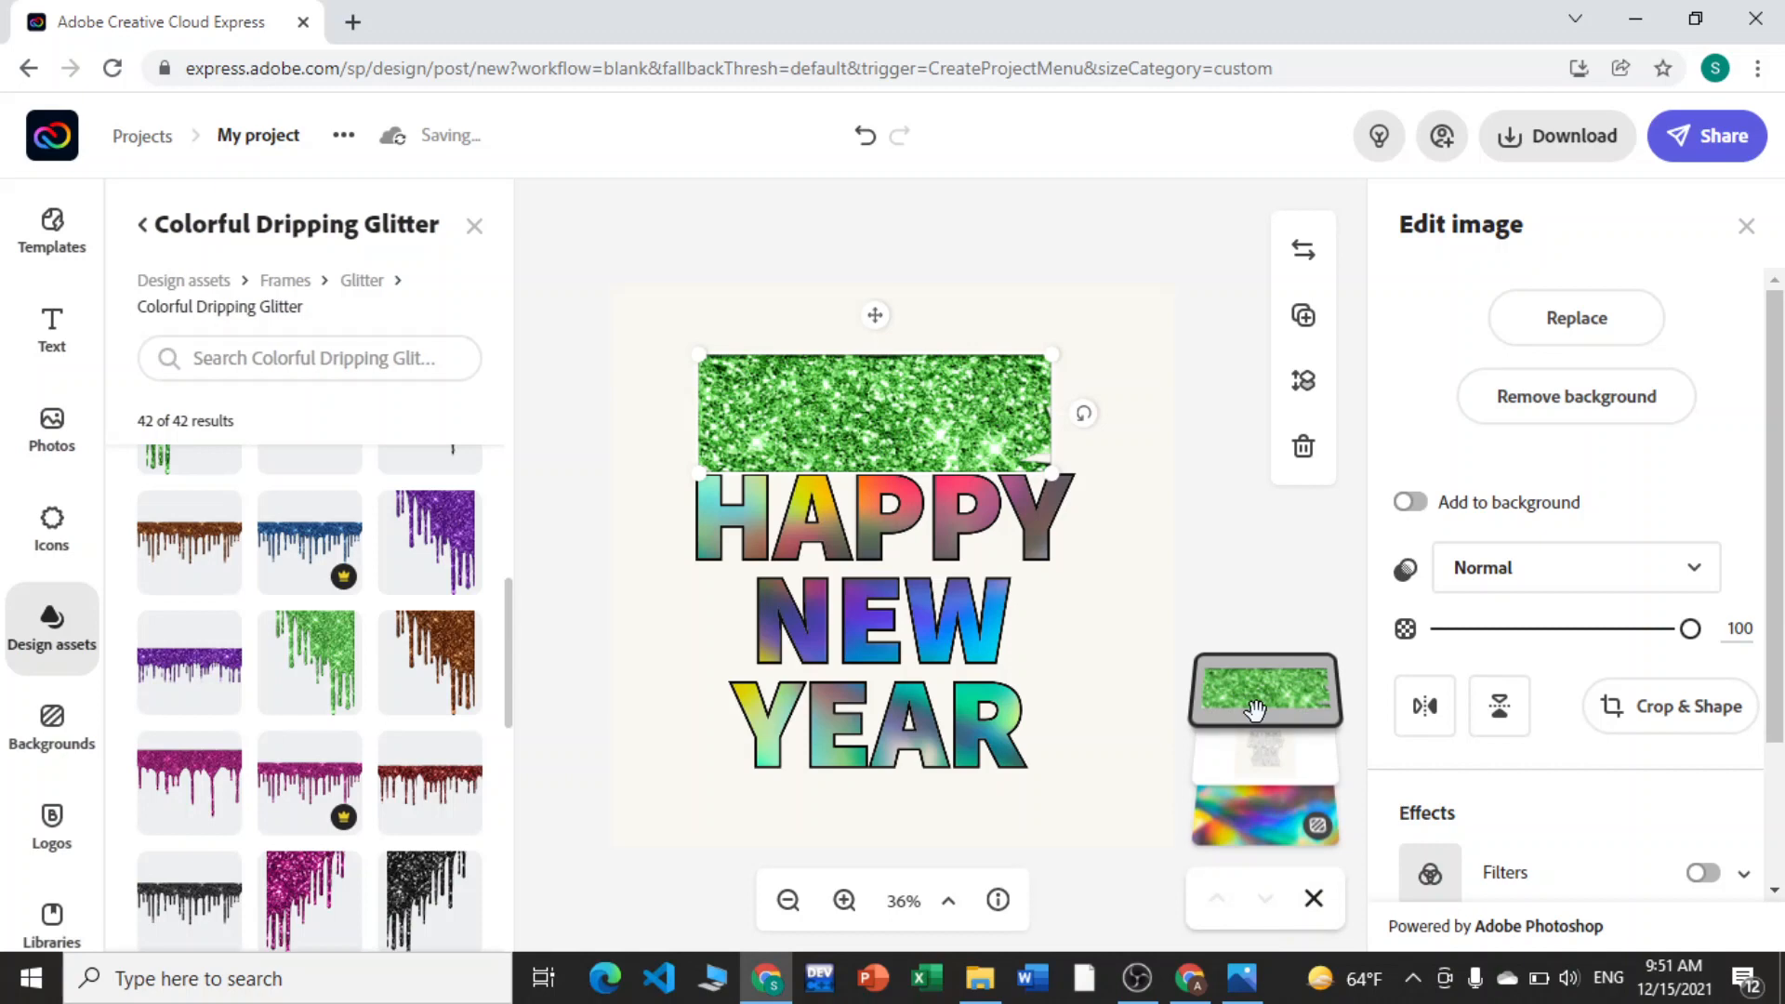
pyautogui.moveTo(1255, 710); pyautogui.dragTo(1257, 805)
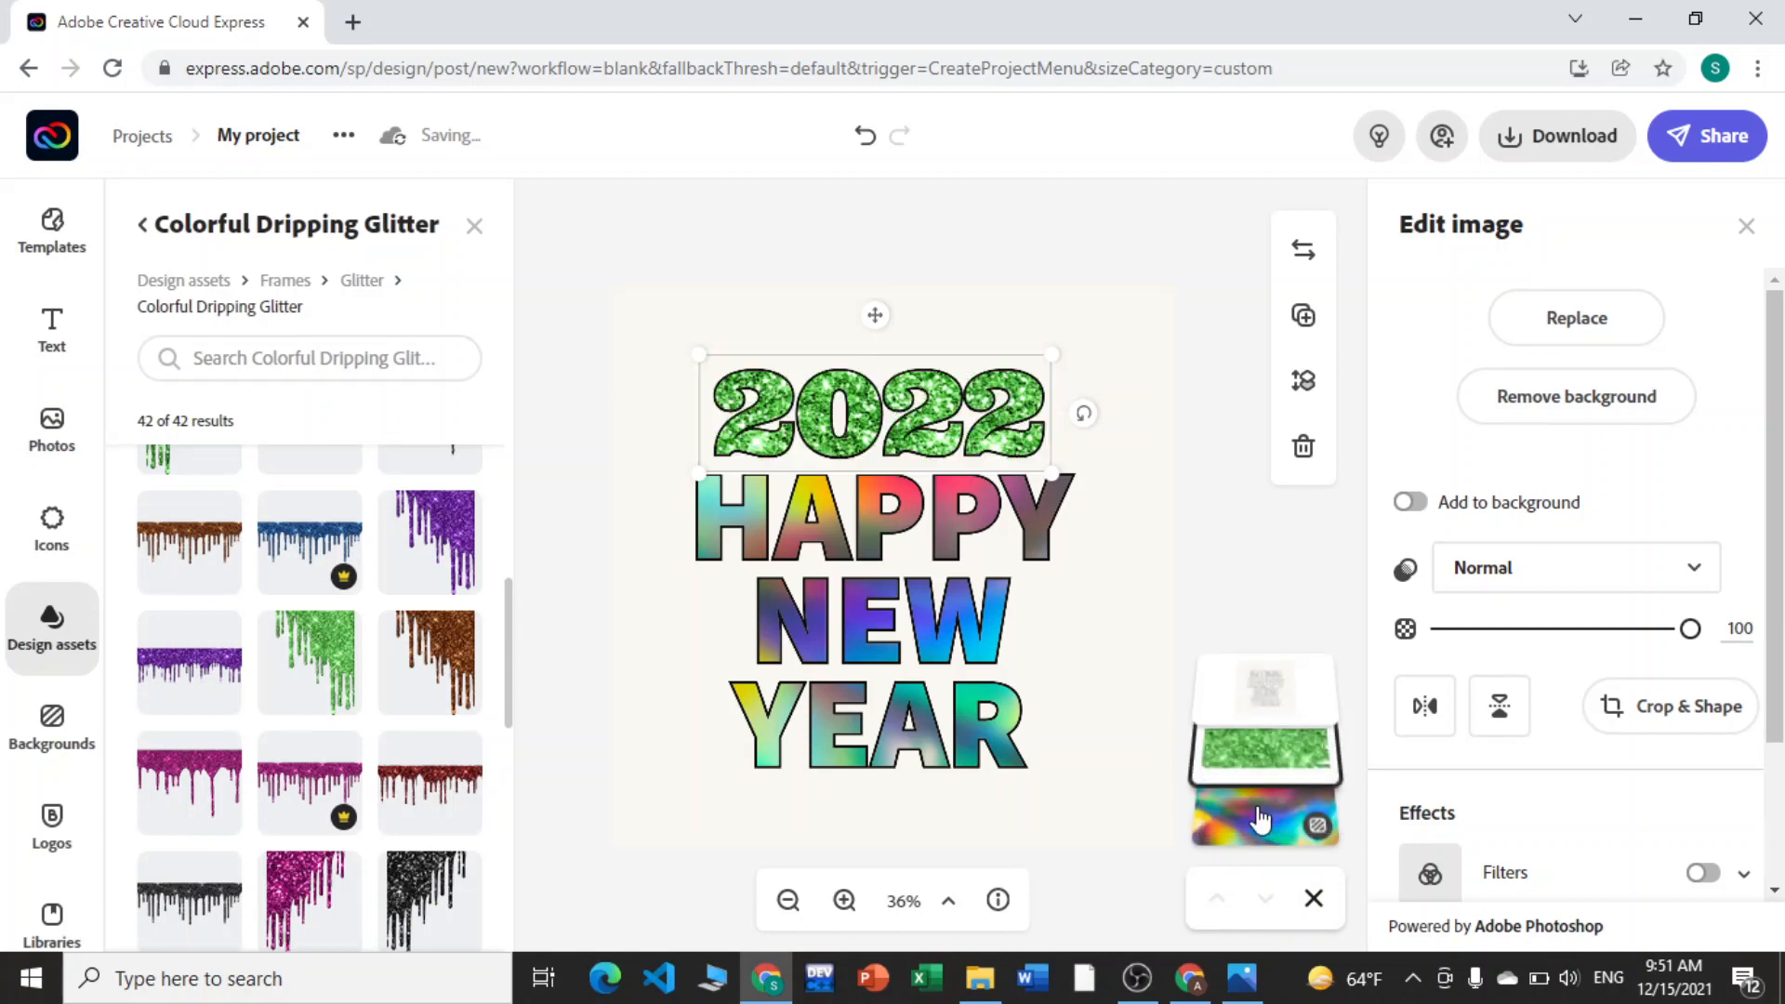
pyautogui.click(1093, 229)
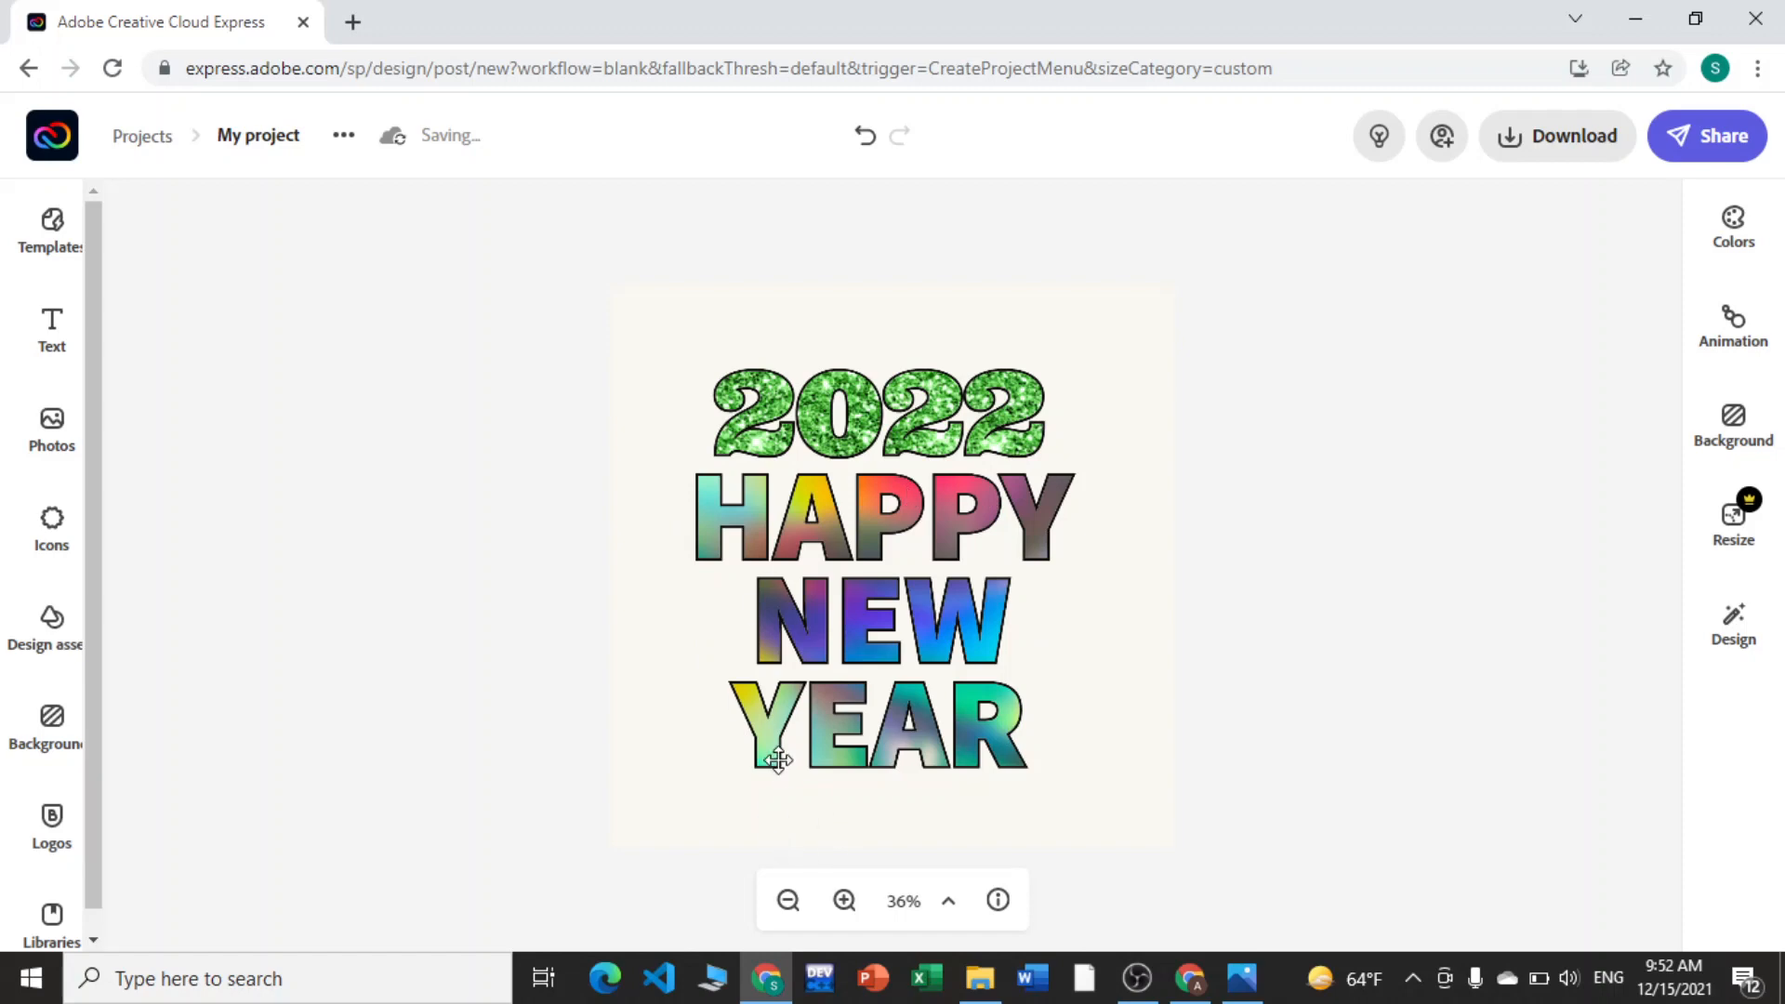
# Step: Try the Shadow effect on the "2022 HAPPY NEW YEAR" text
pyautogui.click(781, 767)
pyautogui.scroll(-3, 1781, 507)
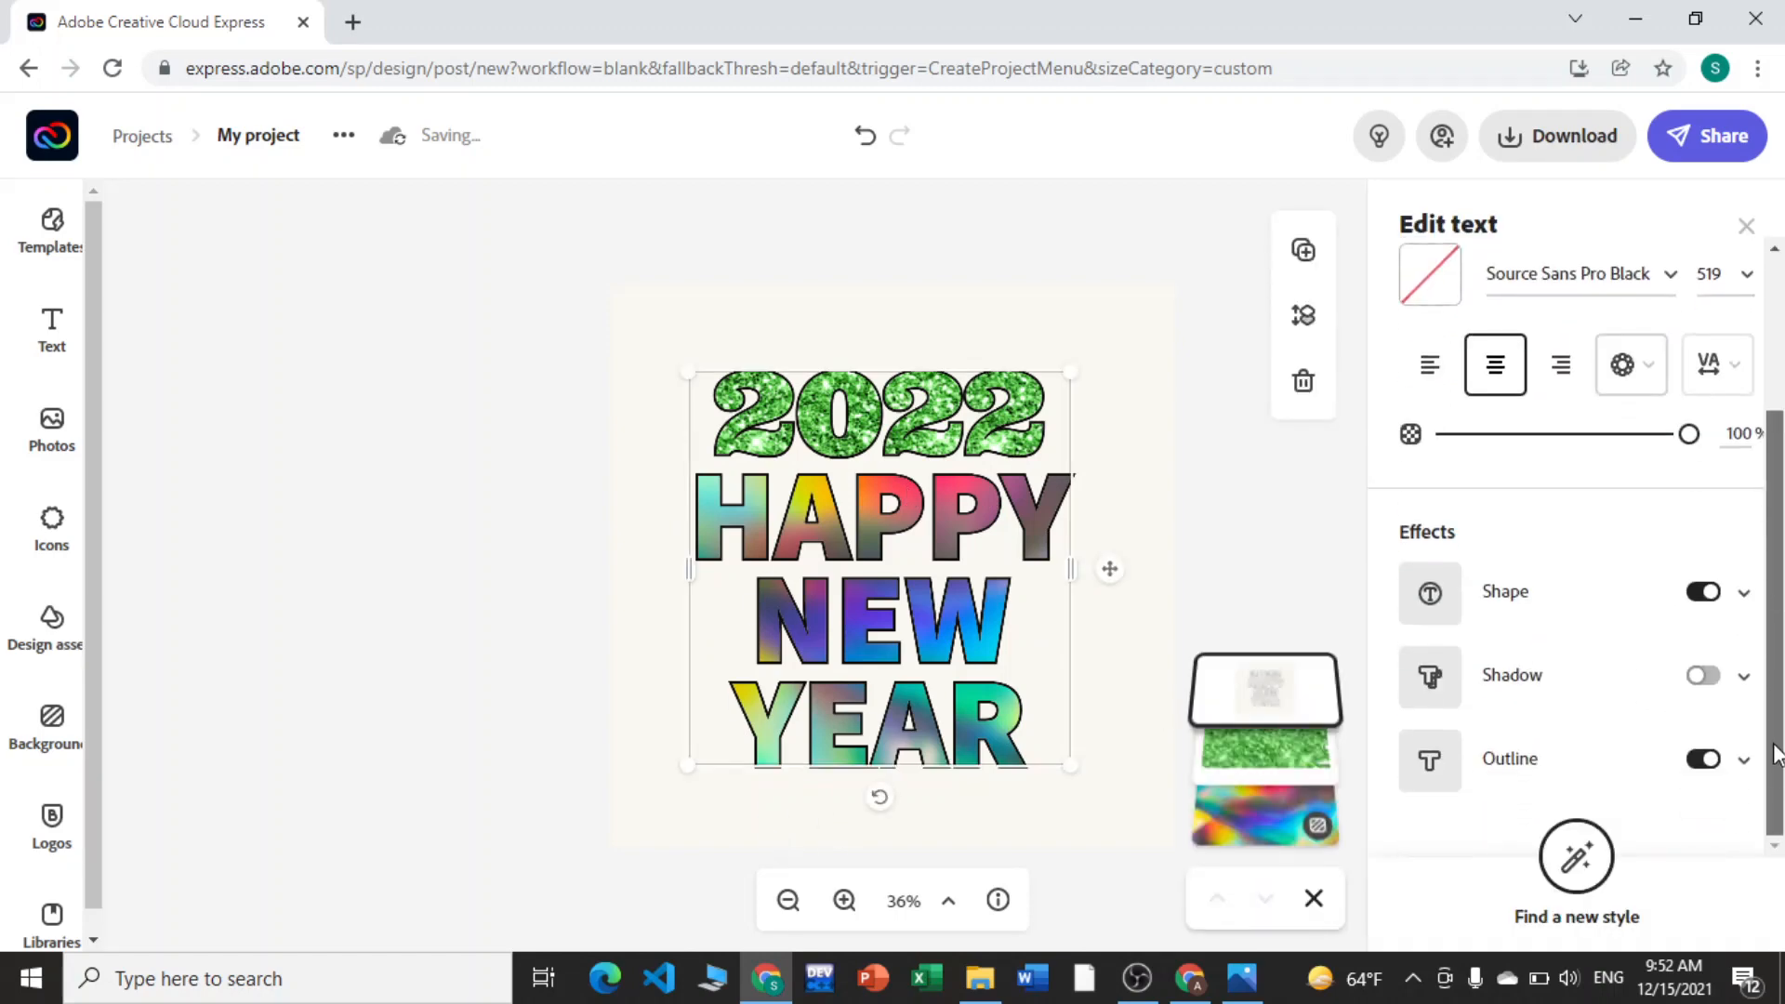
pyautogui.click(1703, 676)
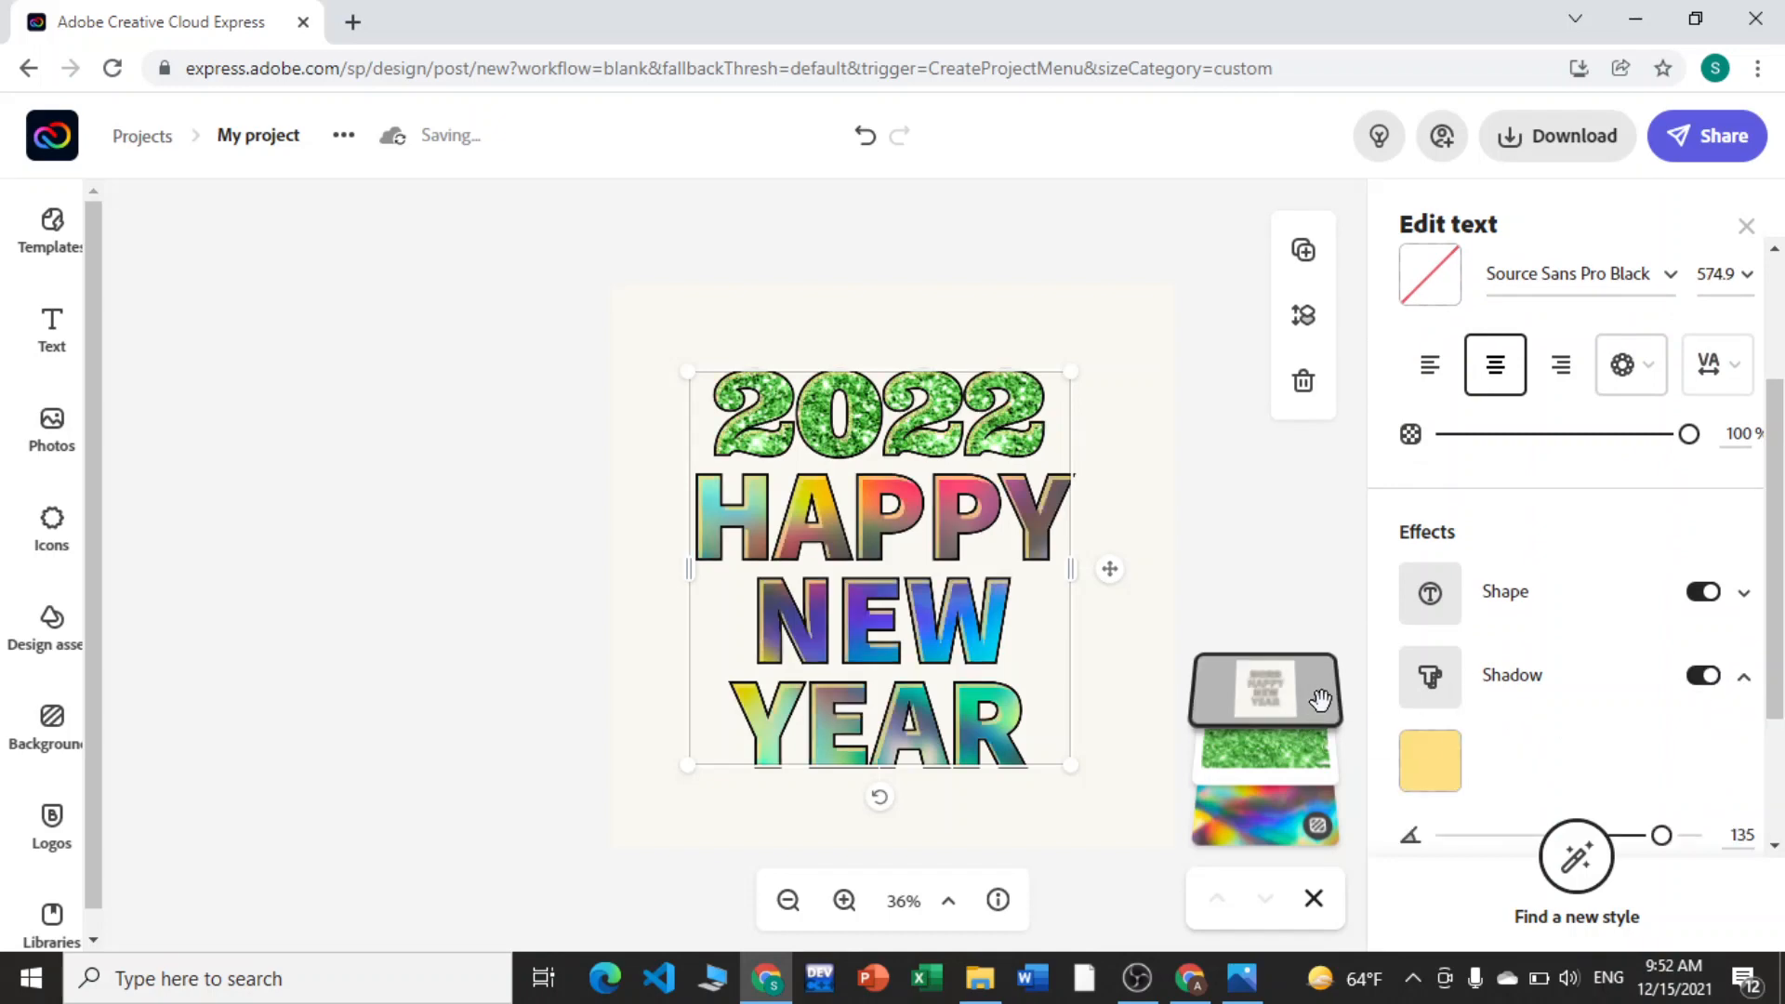
pyautogui.click(1705, 675)
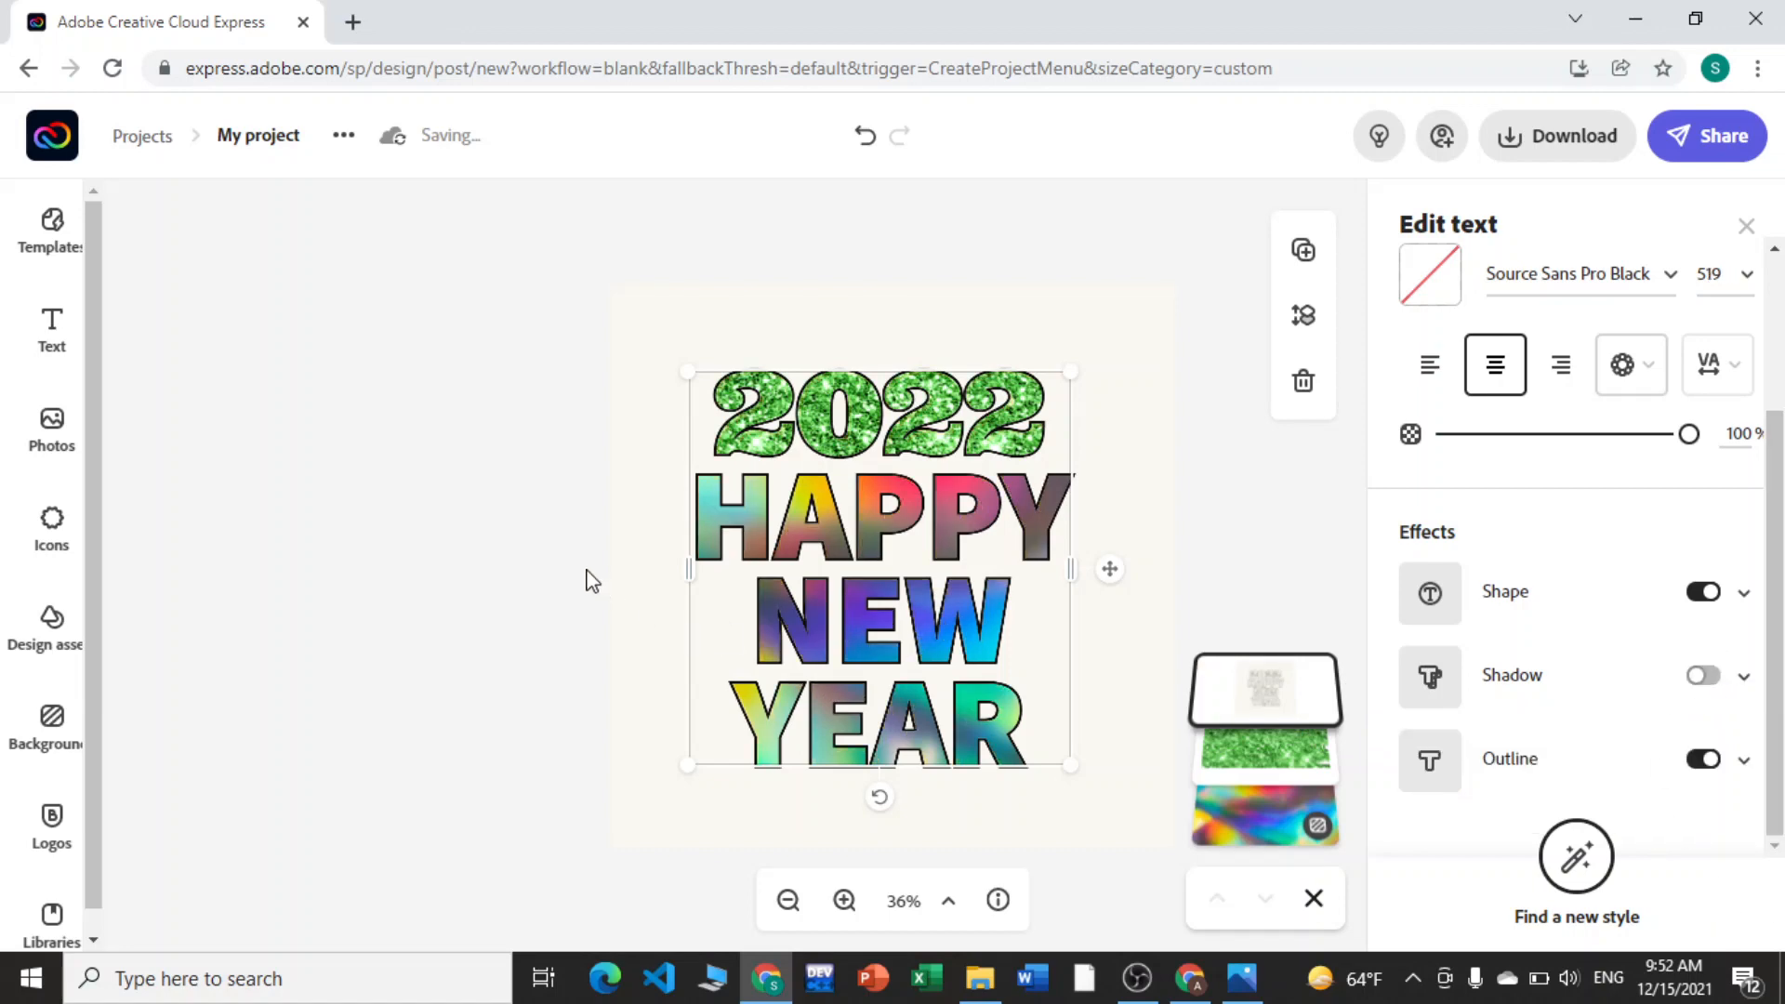
pyautogui.click(325, 440)
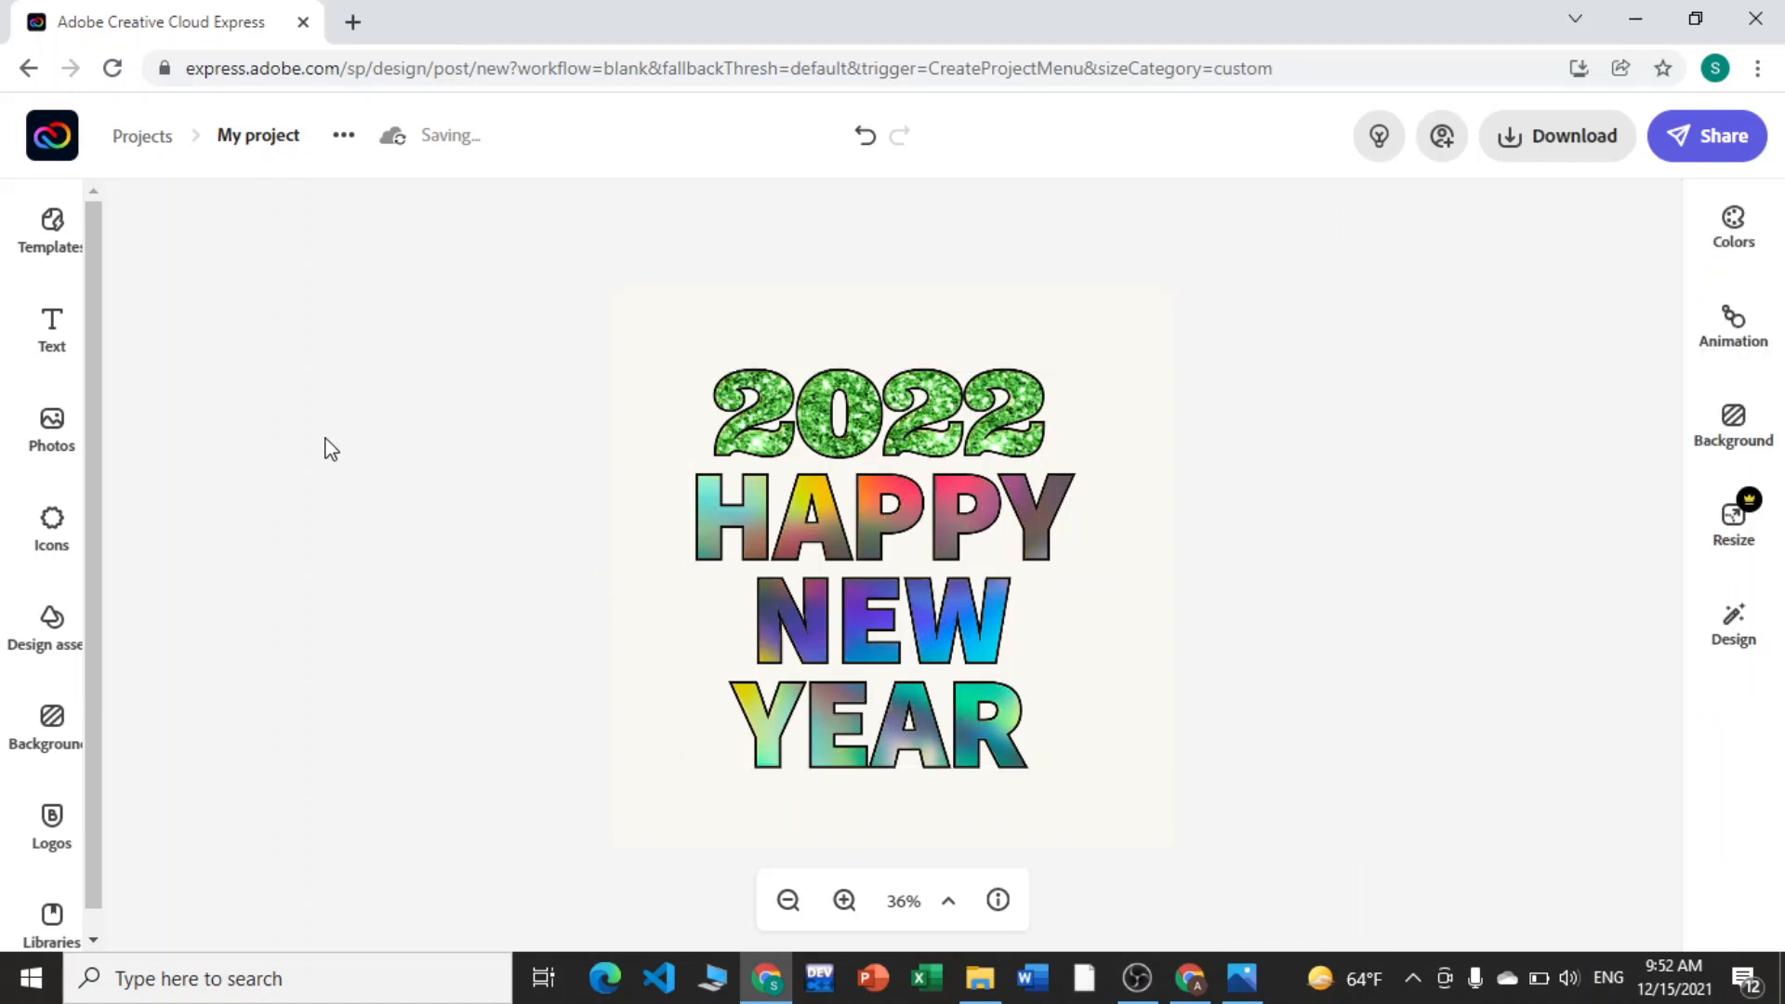
# Step: Set the color of the shape behind the "2022 HAPPY NEW YEAR" text to black #0D0C0A and deselect the text
pyautogui.click(848, 330)
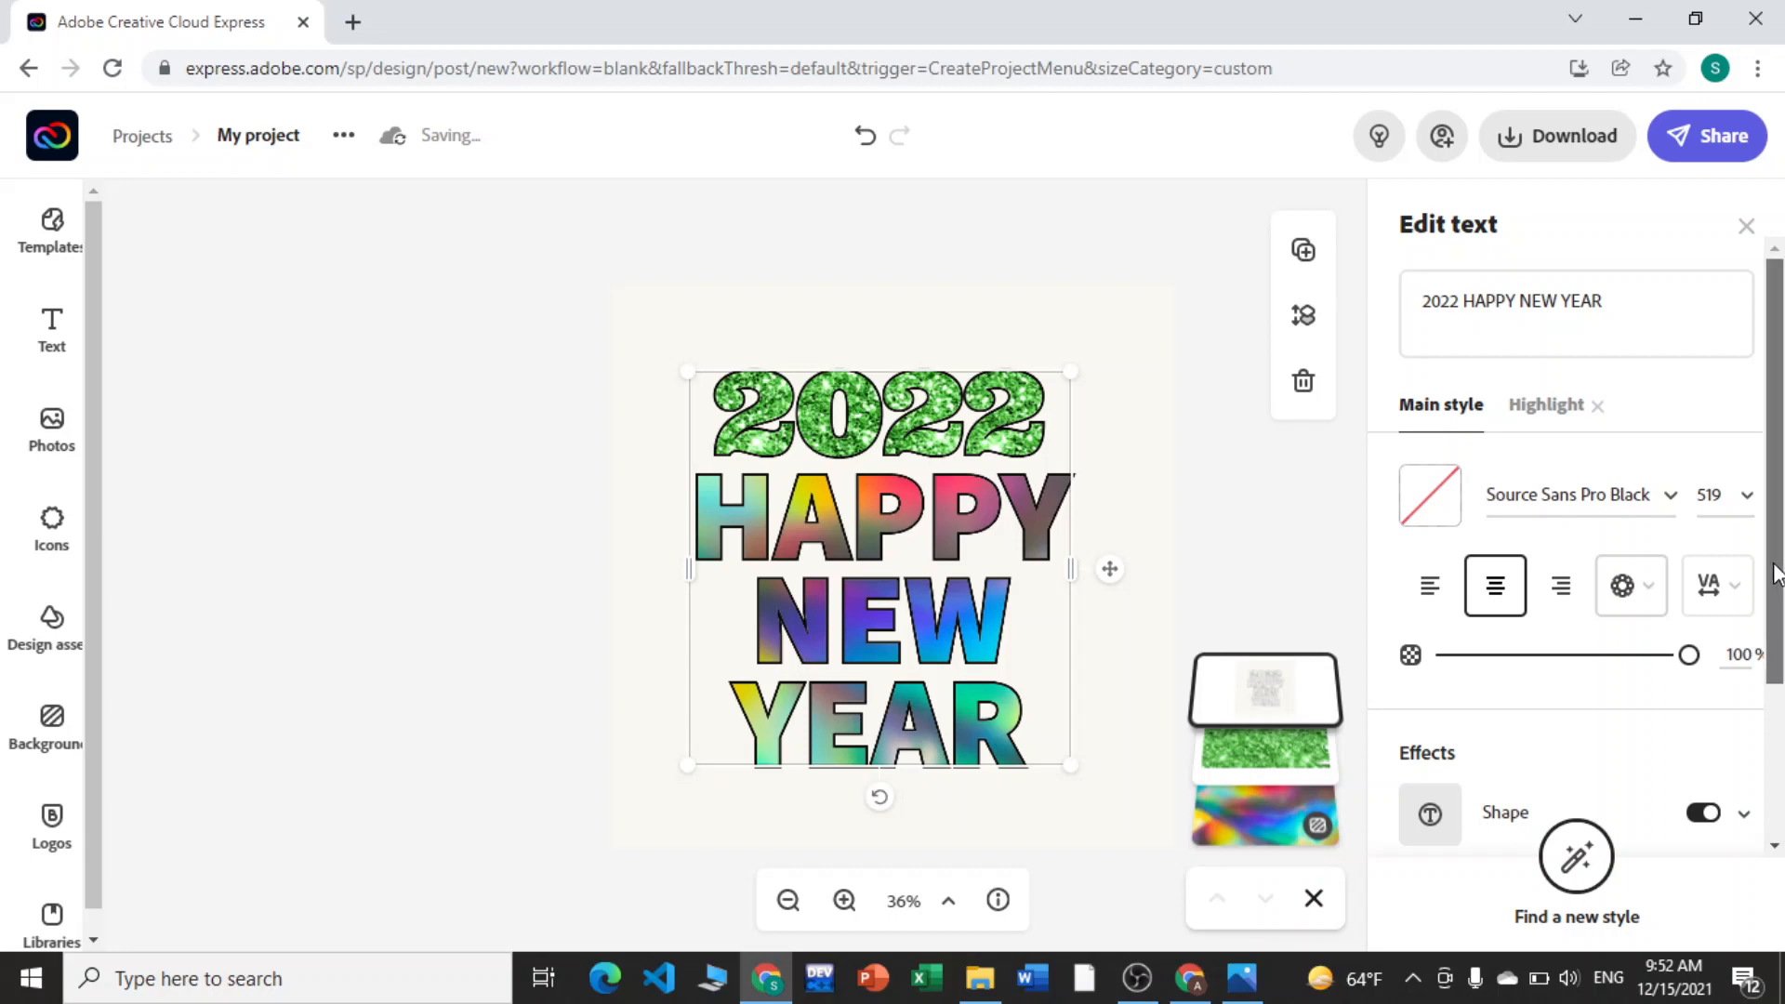
pyautogui.scroll(-2, 1766, 595)
pyautogui.click(1744, 595)
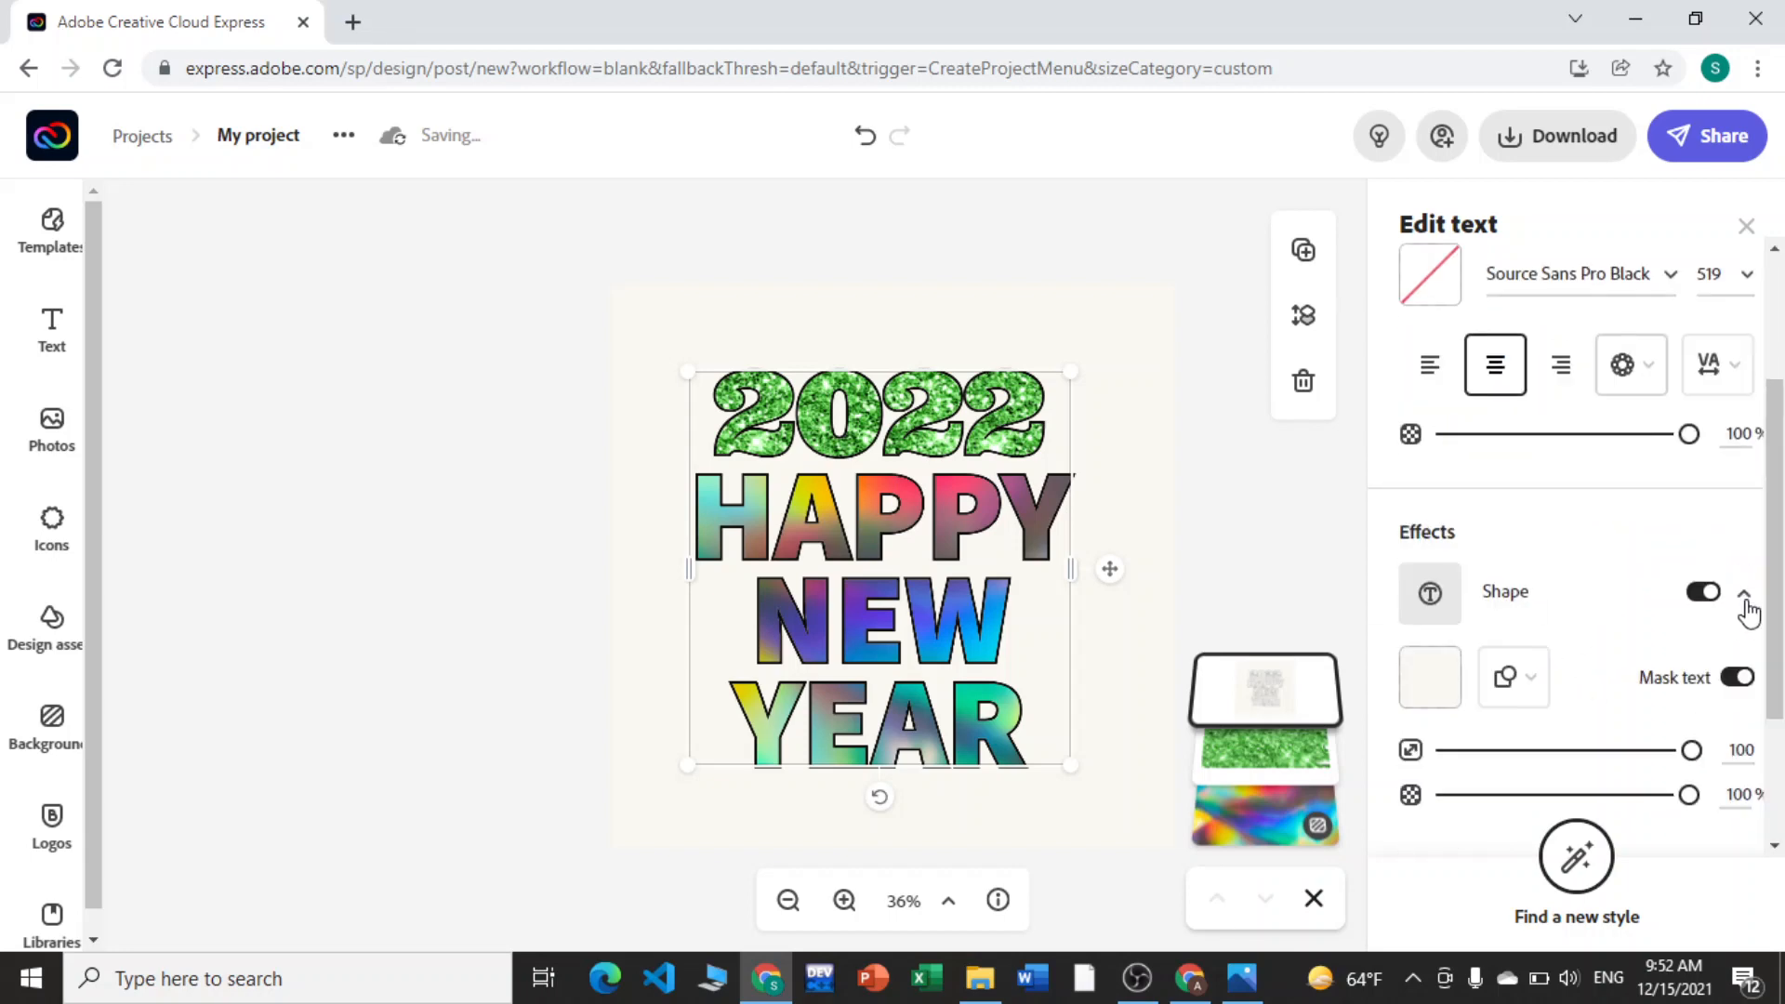
pyautogui.click(1429, 679)
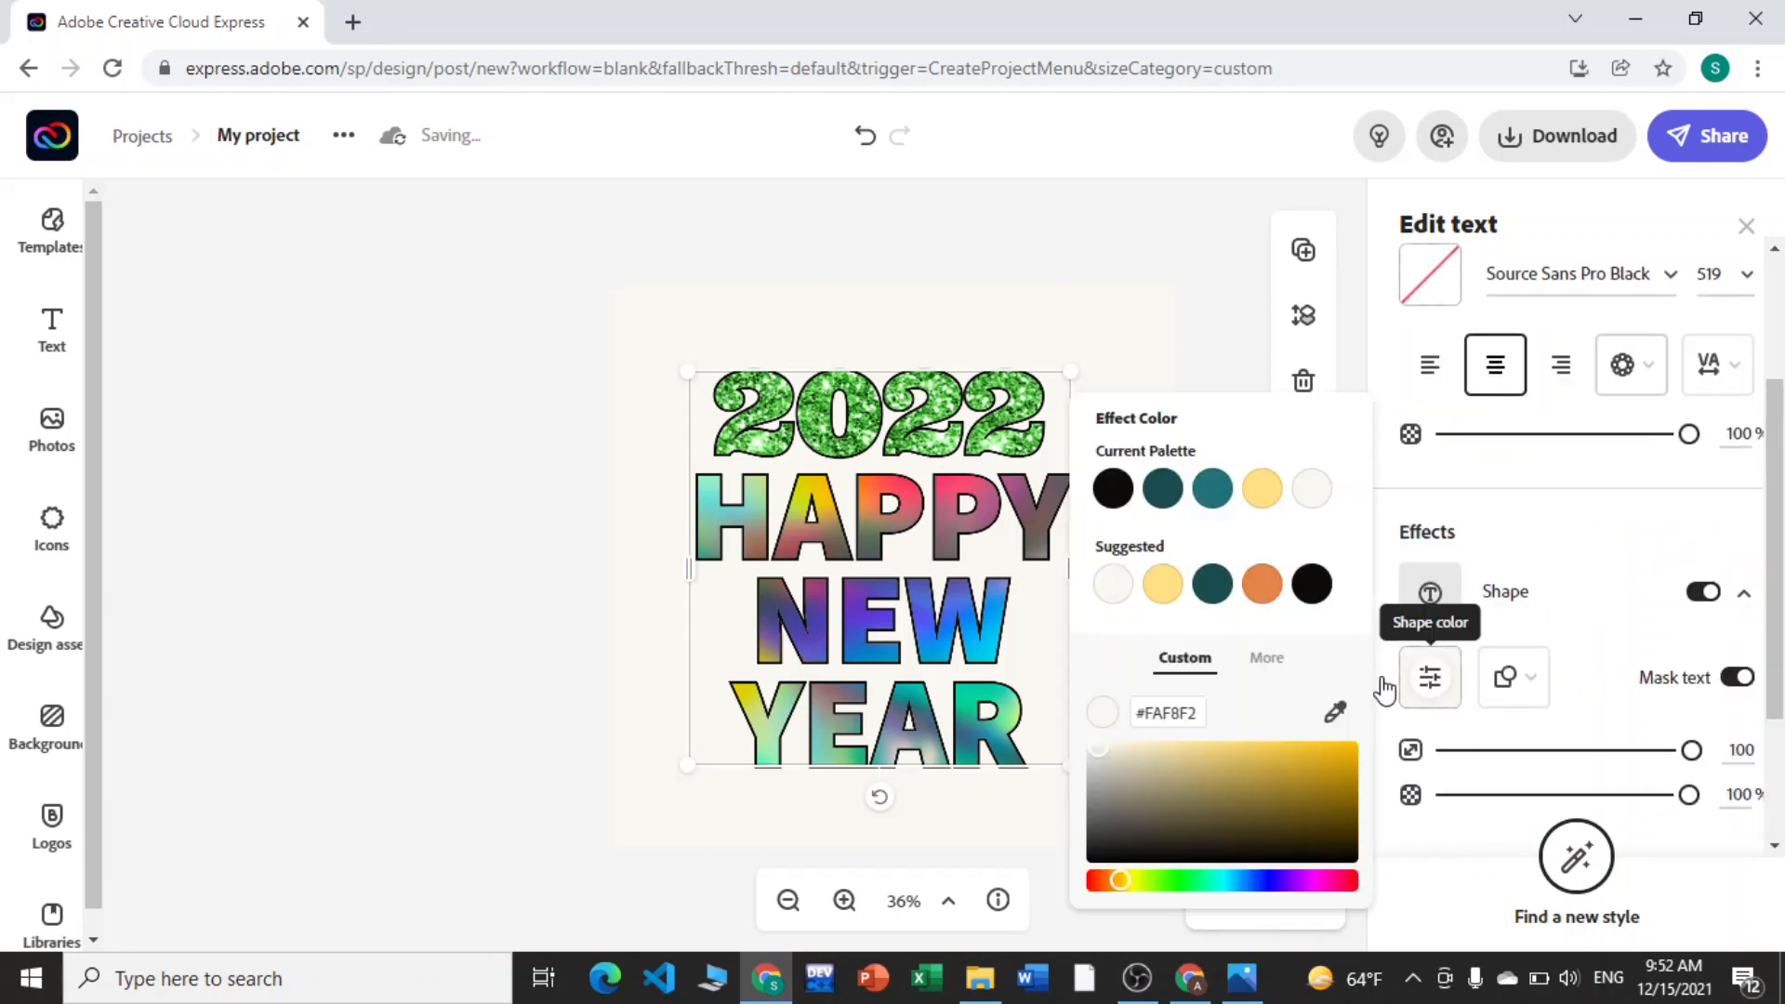
pyautogui.click(1324, 587)
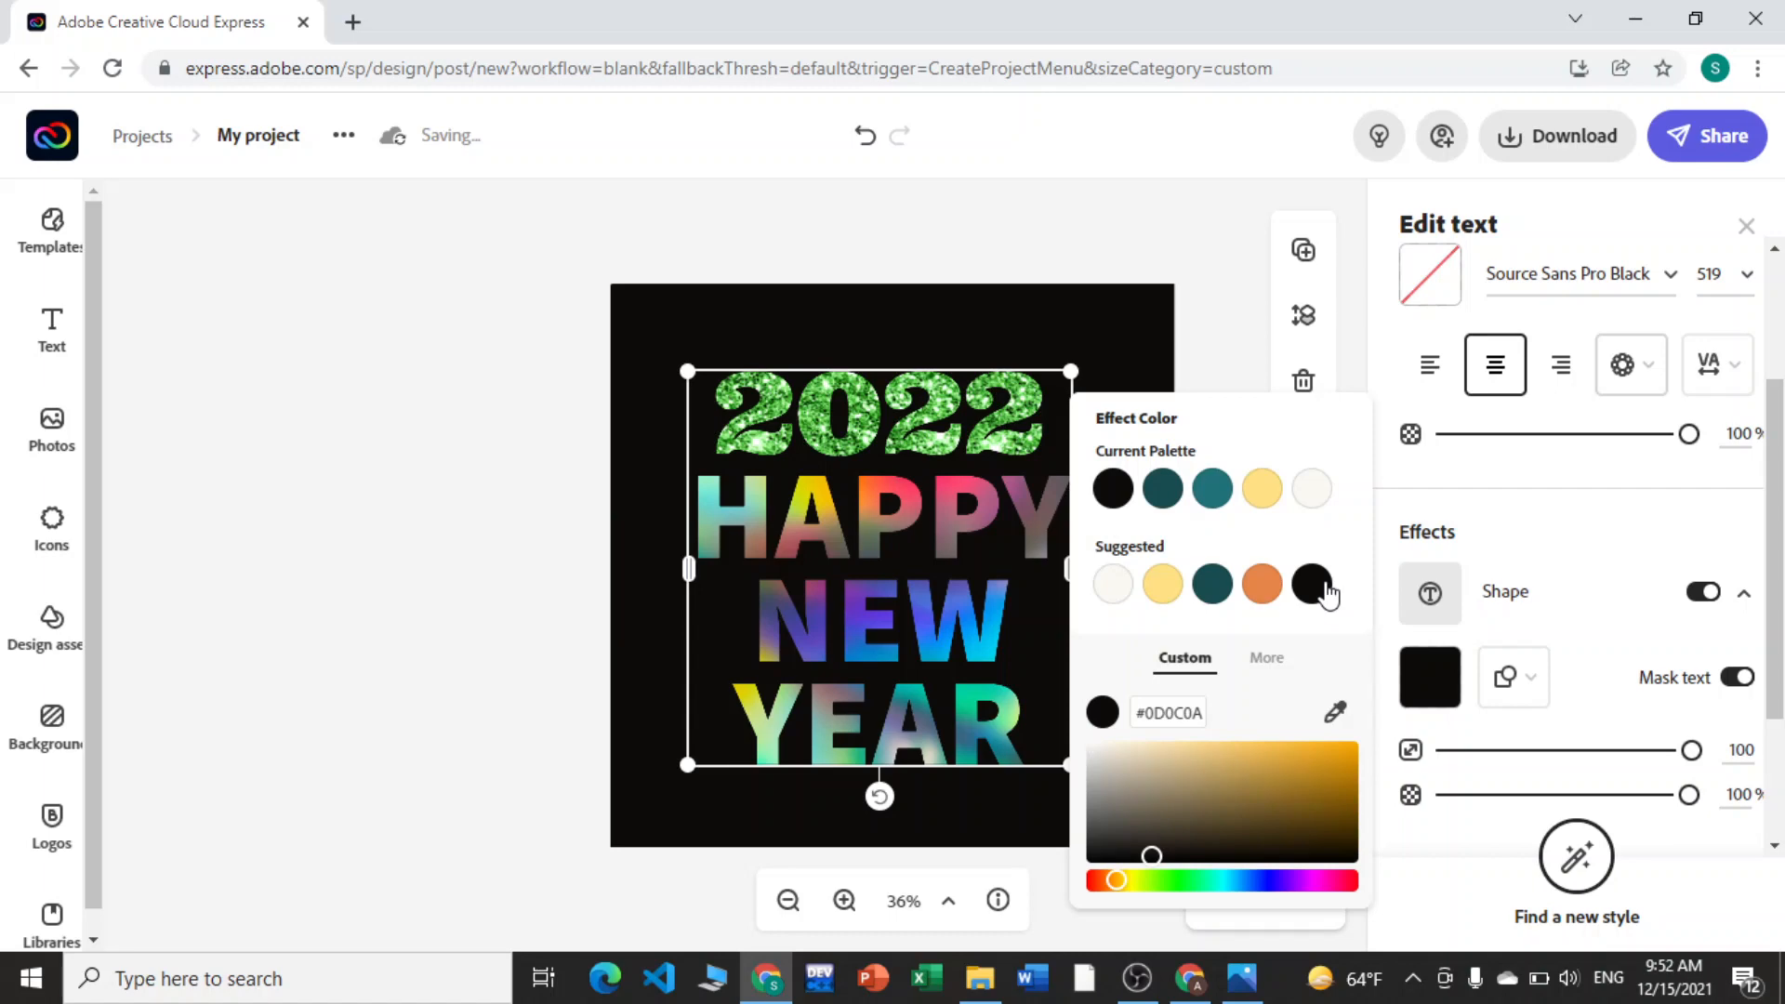
pyautogui.click(257, 599)
pyautogui.click(389, 572)
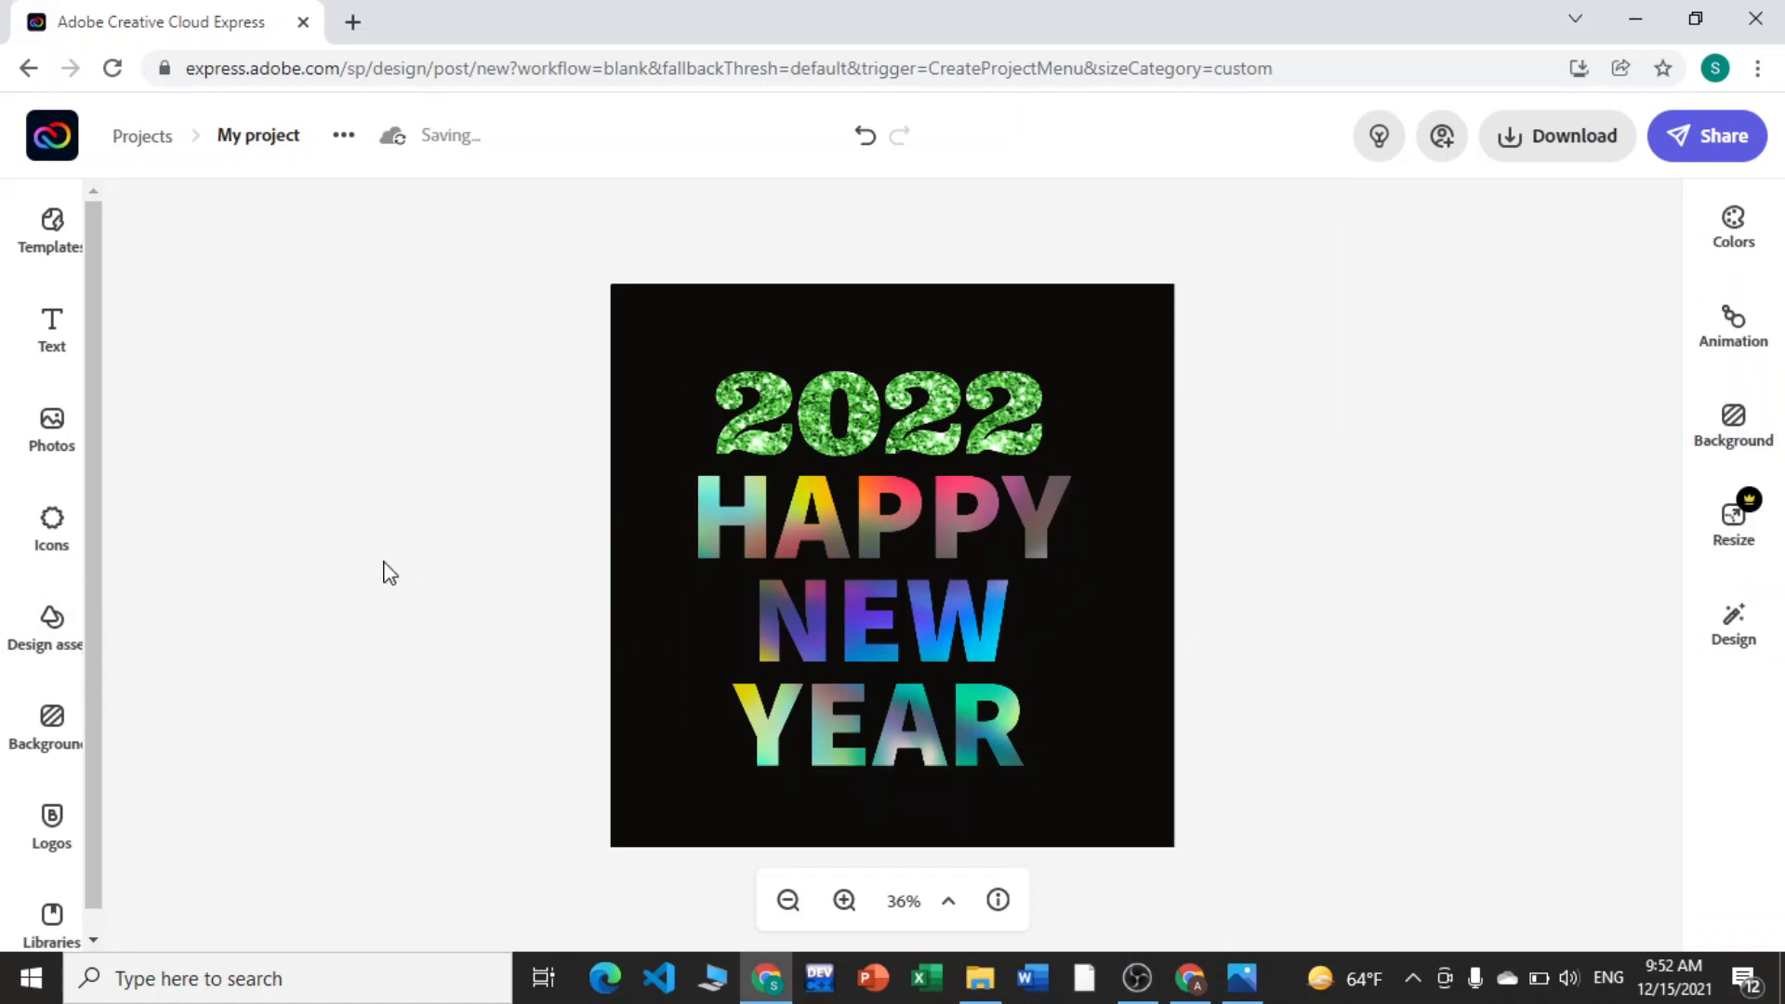
pyautogui.click(878, 623)
pyautogui.click(335, 585)
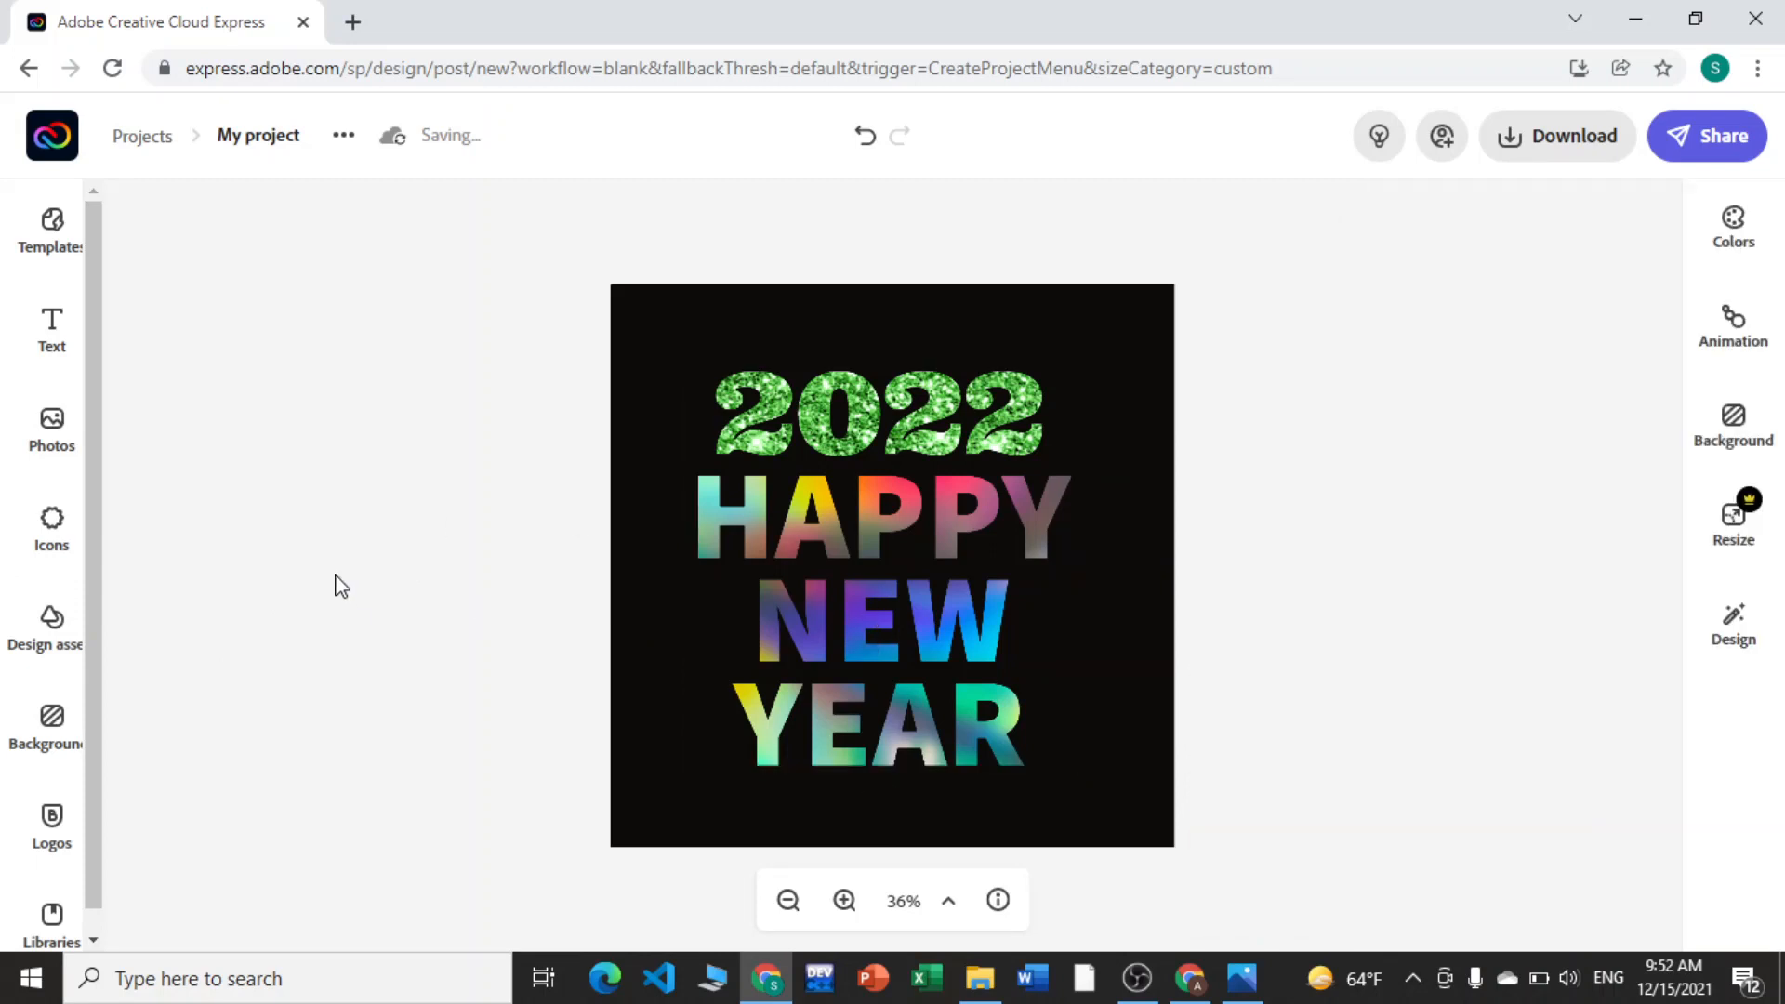